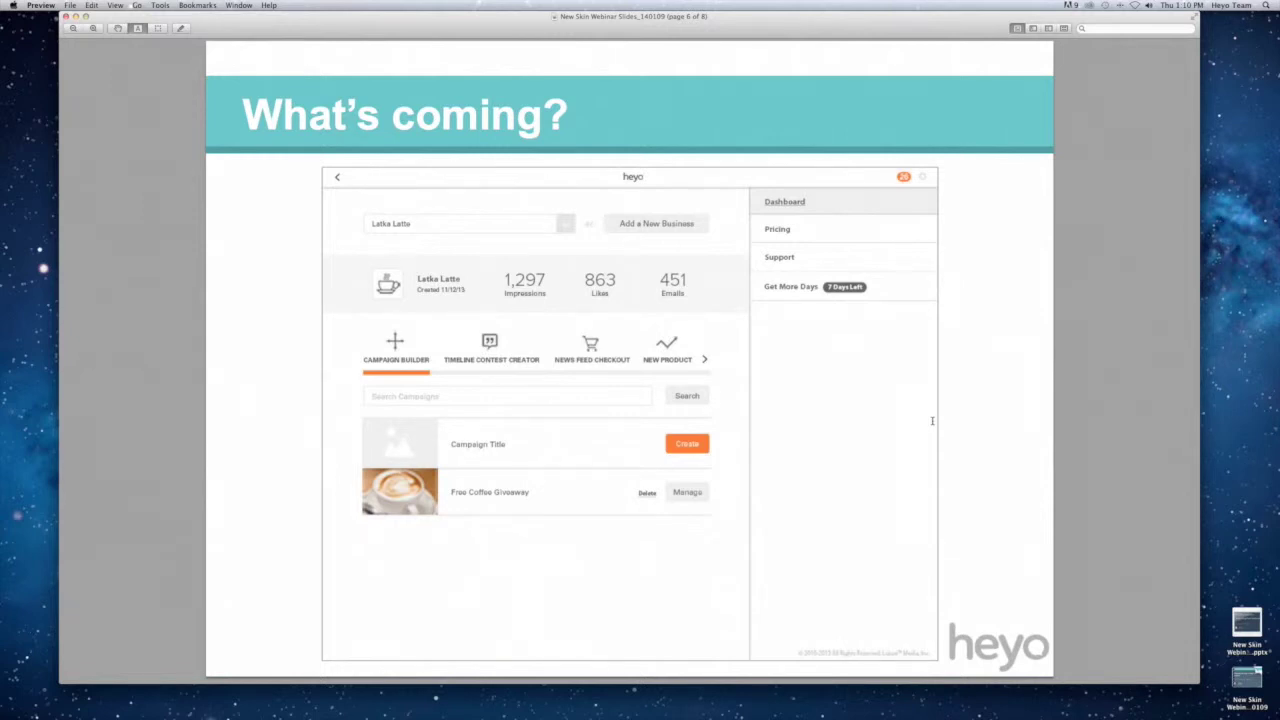
Page through the webinar PDF from page 7 to the closing DEMO slide, page 8 of 8.
key(Down)
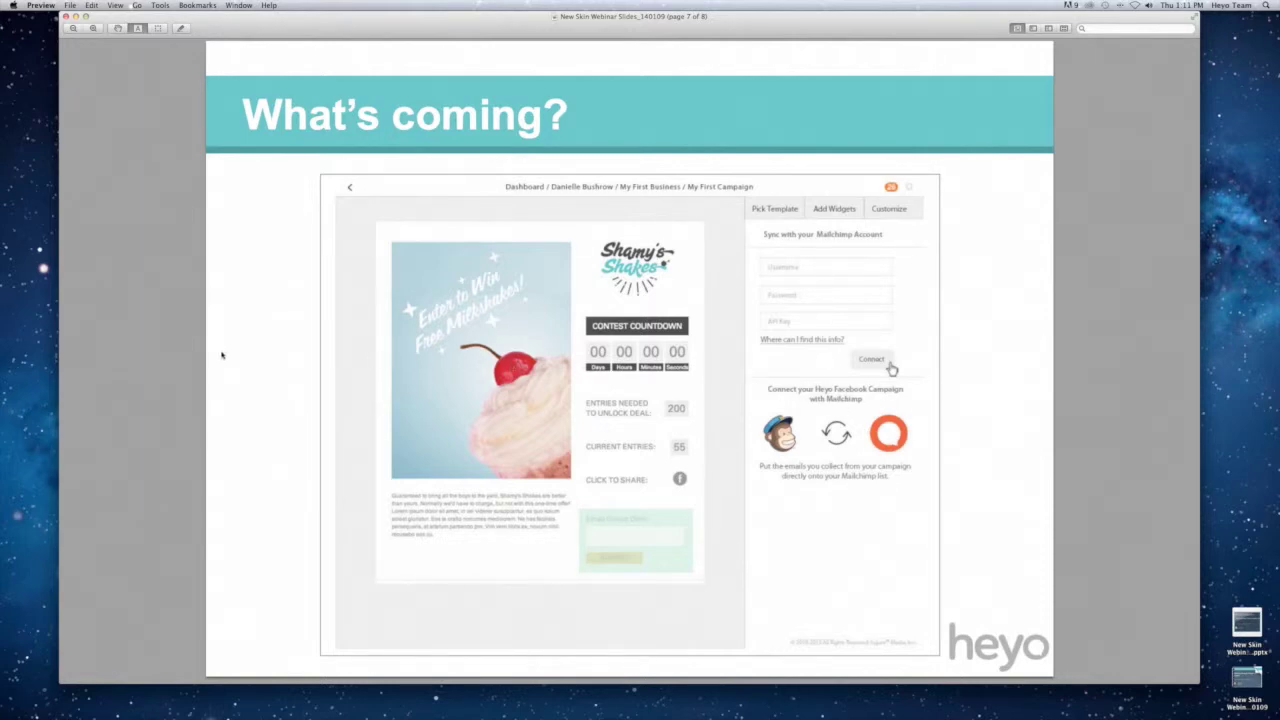
scroll(222, 355, down, 5)
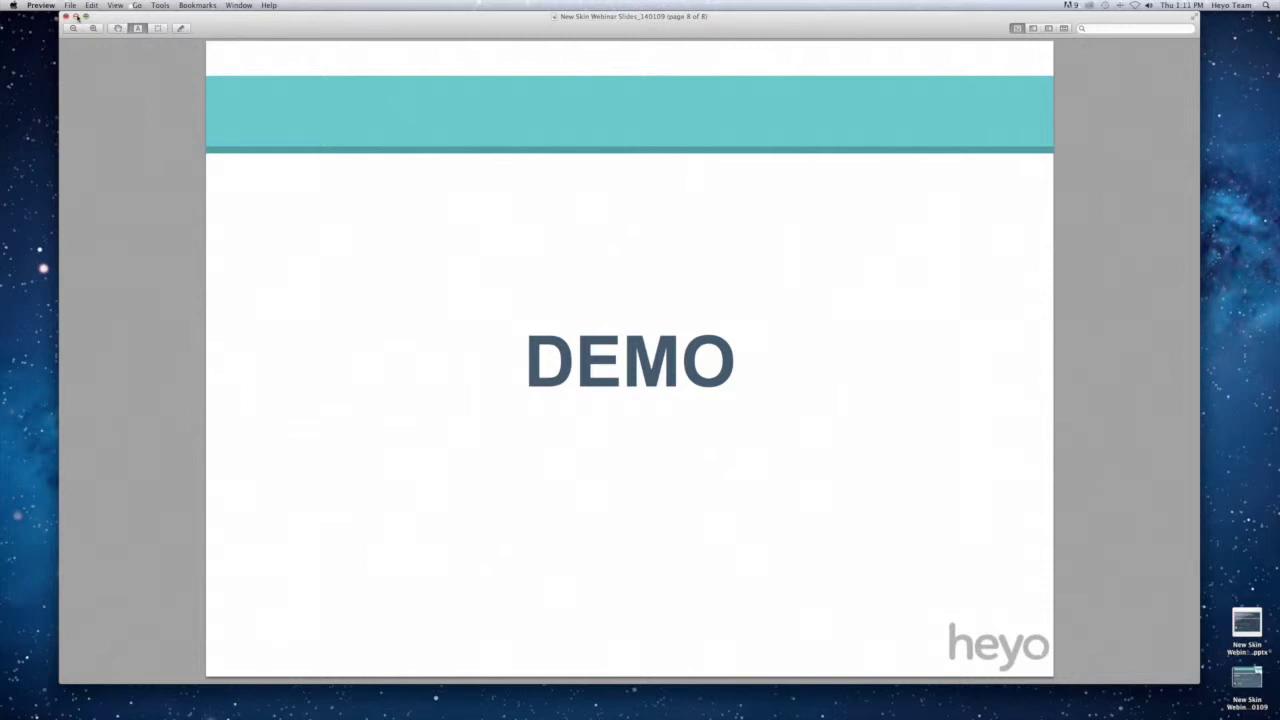
Minimize Preview and open the Heyo login page in Chrome.
click(76, 17)
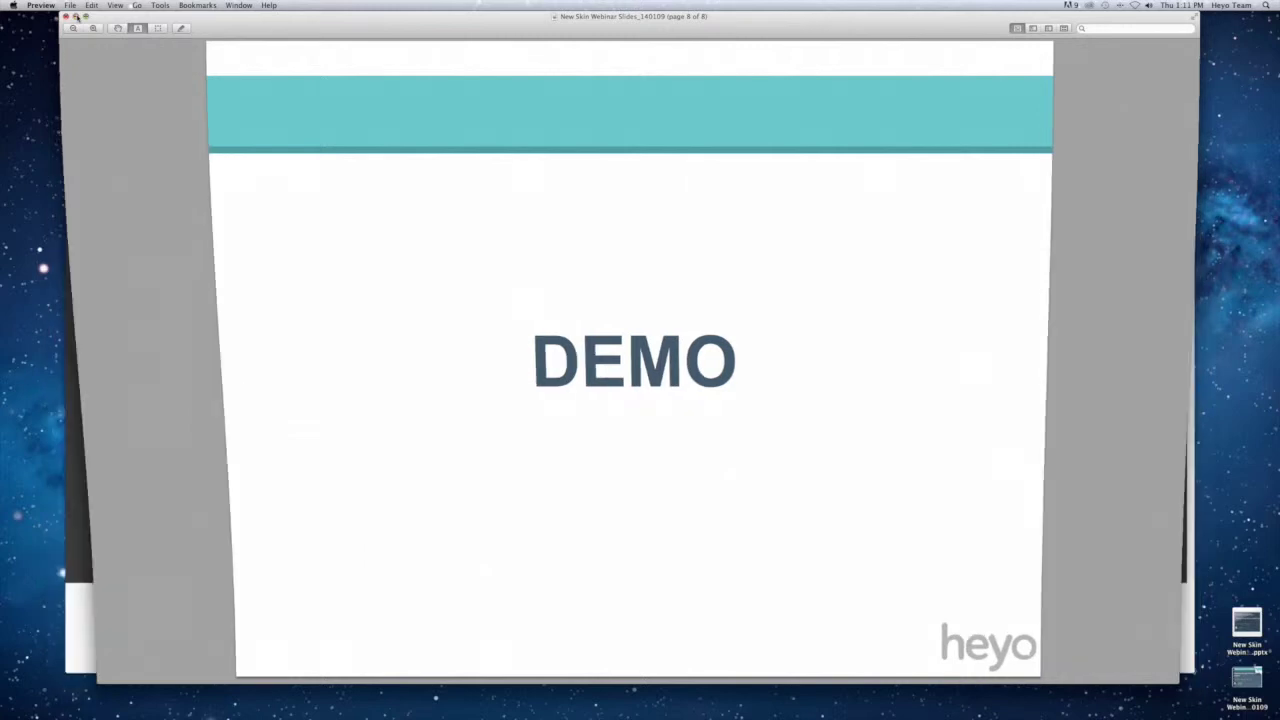
click(1022, 100)
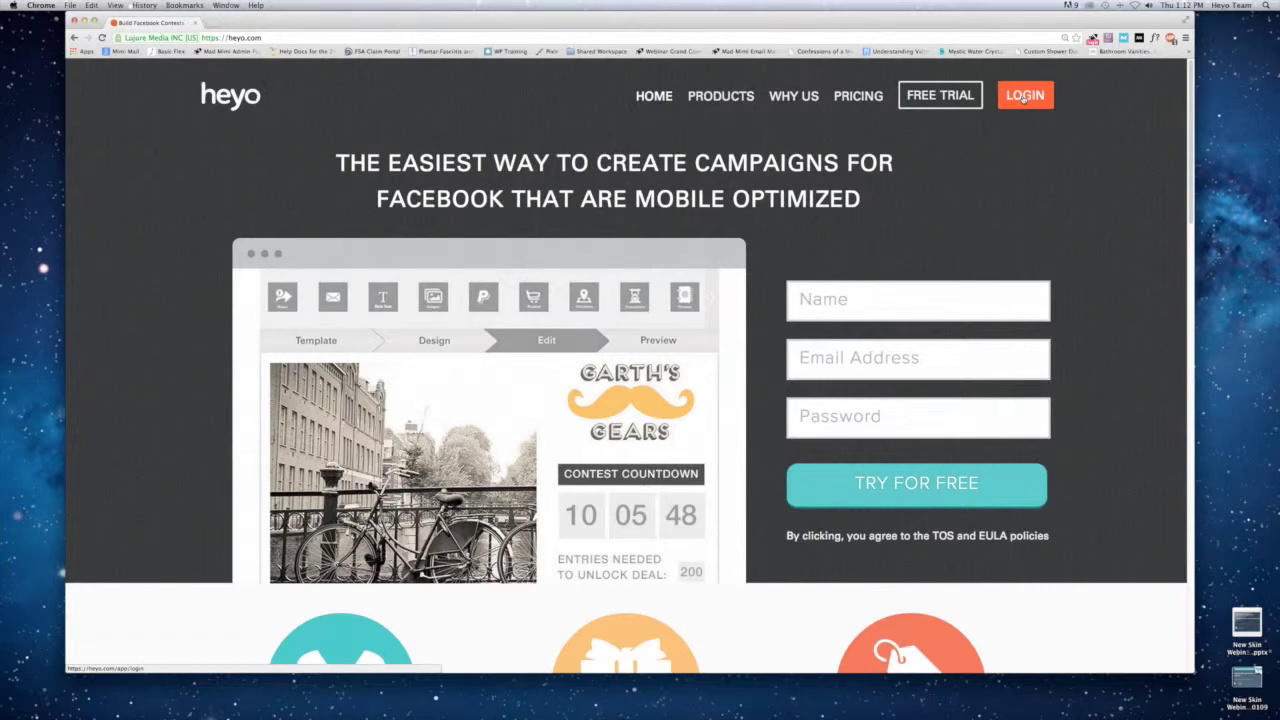
click(1036, 95)
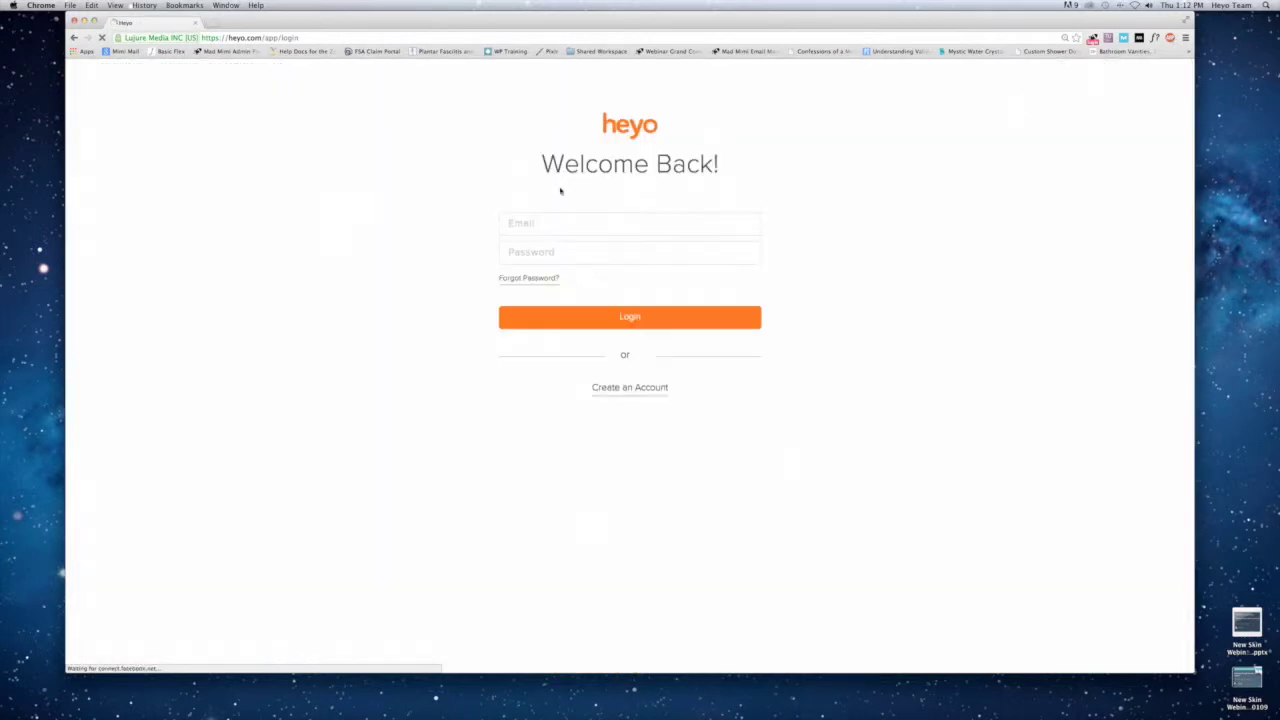
Log in with the saved account e-mail and the account password.
click(553, 222)
text(chr)
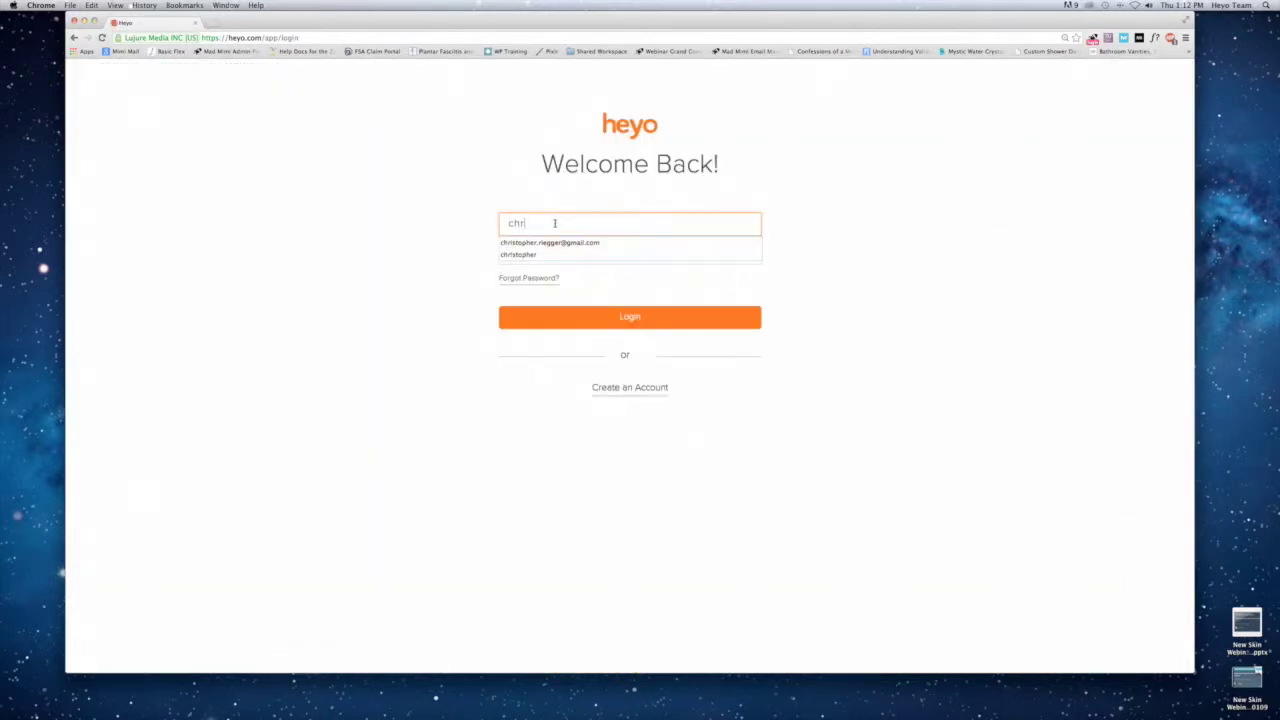
key(Down)
key(Tab)
text(*****)
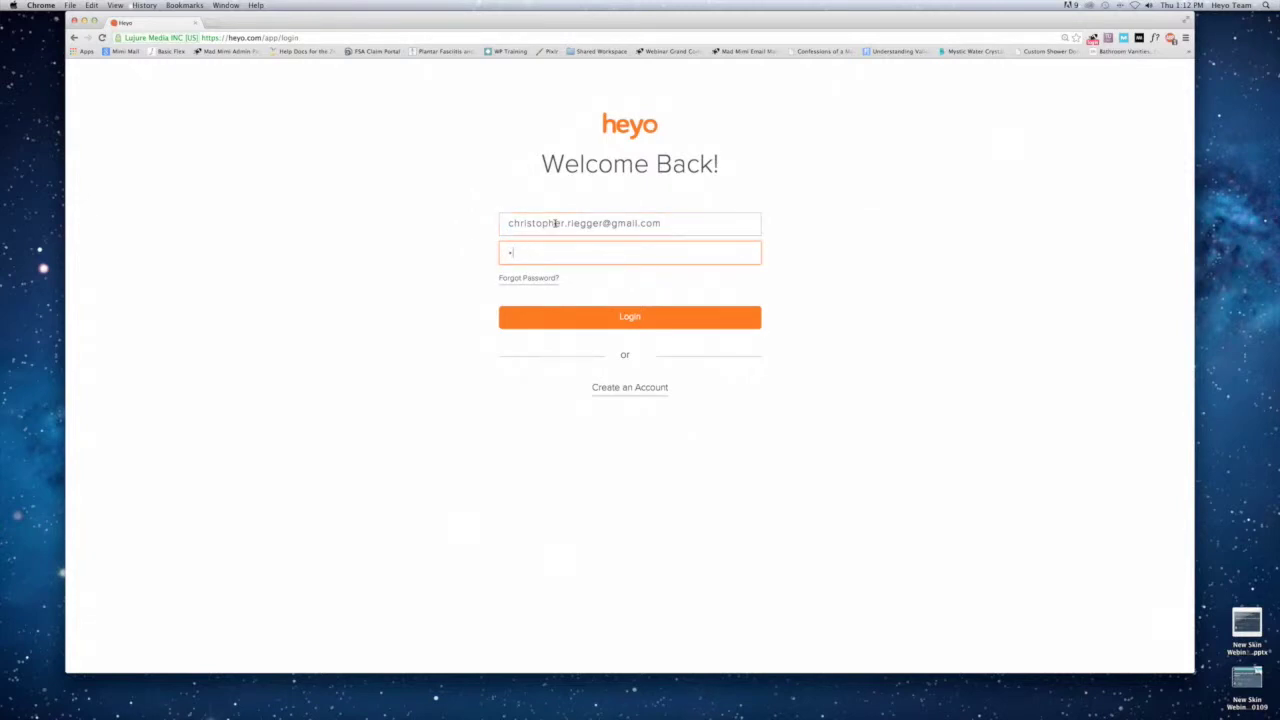
text(***)
key(Return)
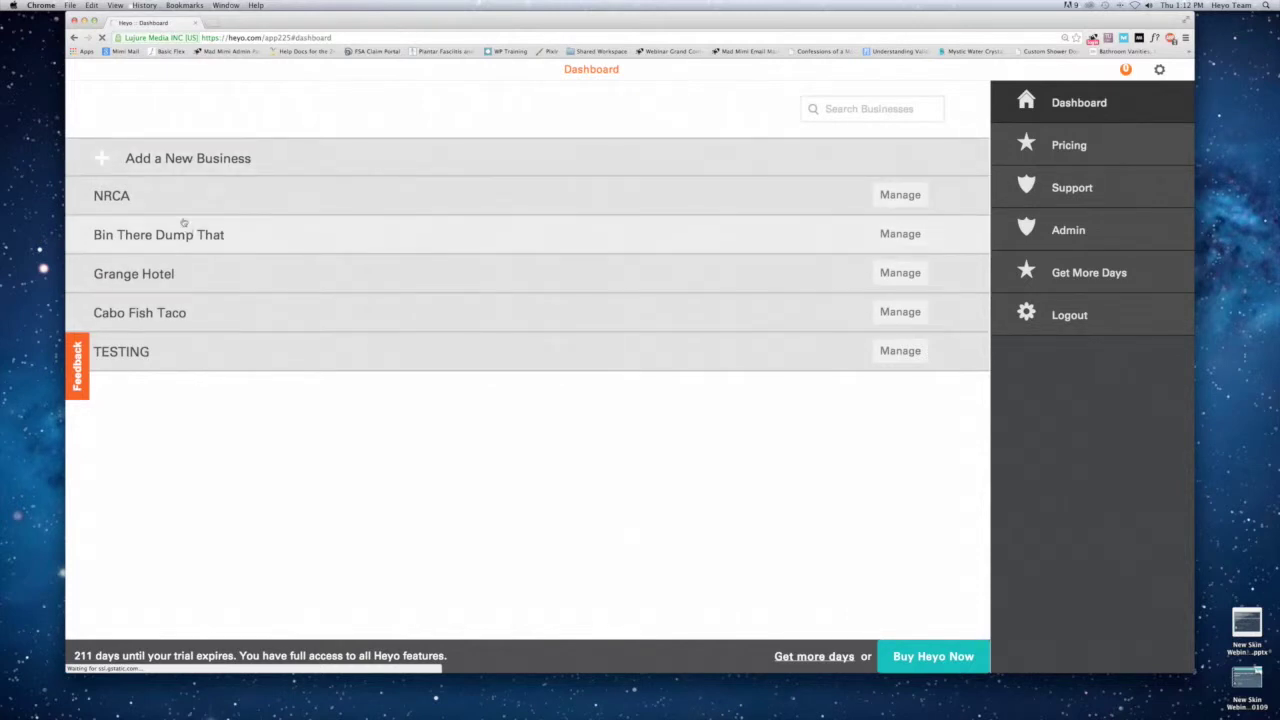
Add a new business named 'Webinar Business'.
click(155, 163)
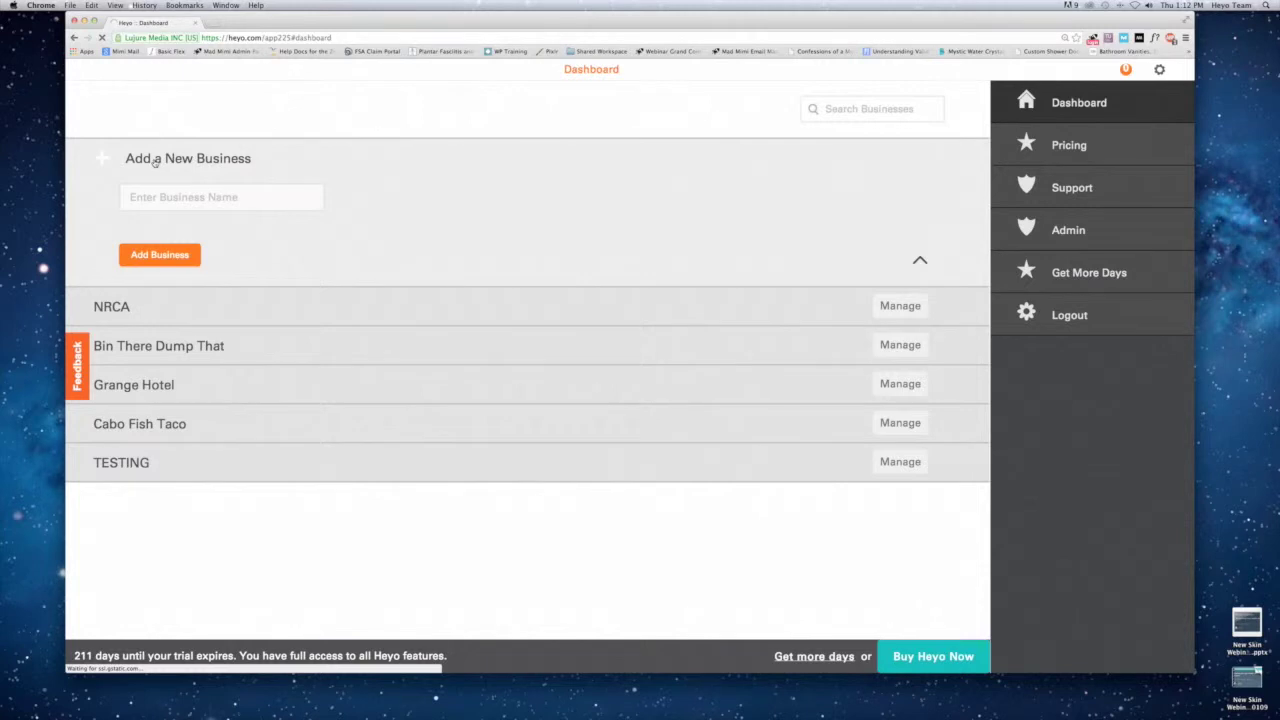
click(179, 192)
text(Webinar Business)
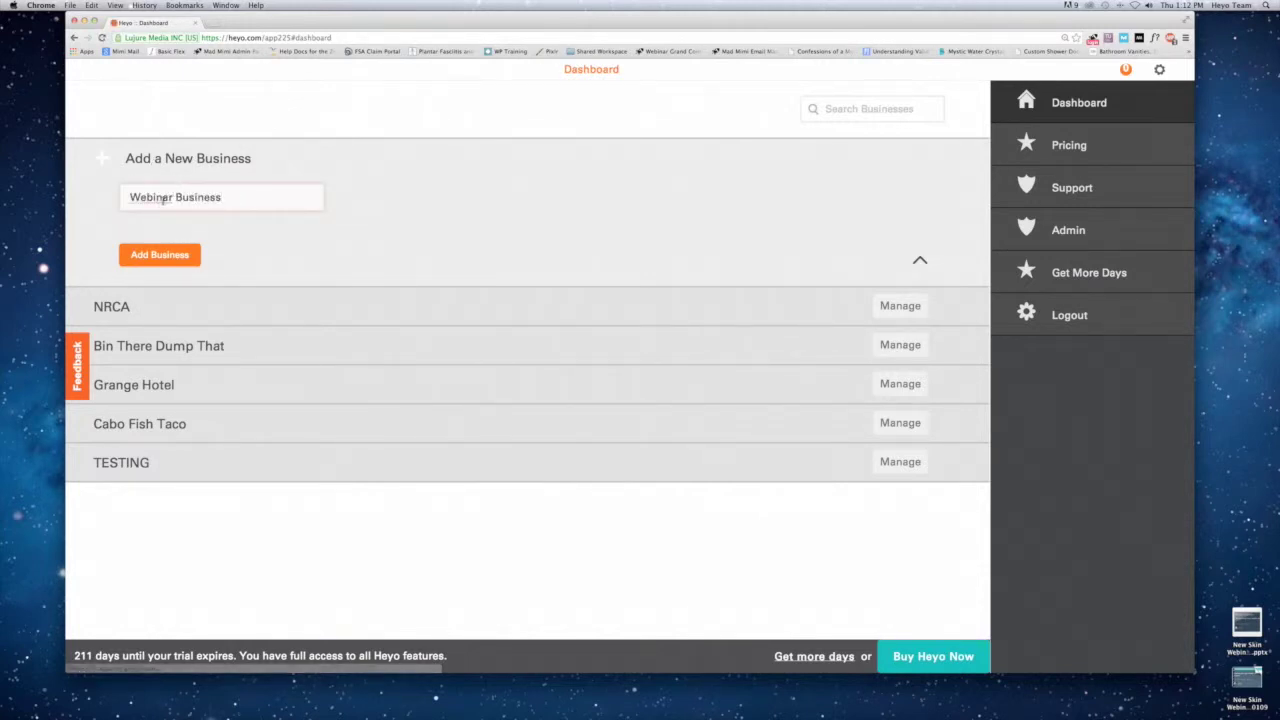
click(145, 255)
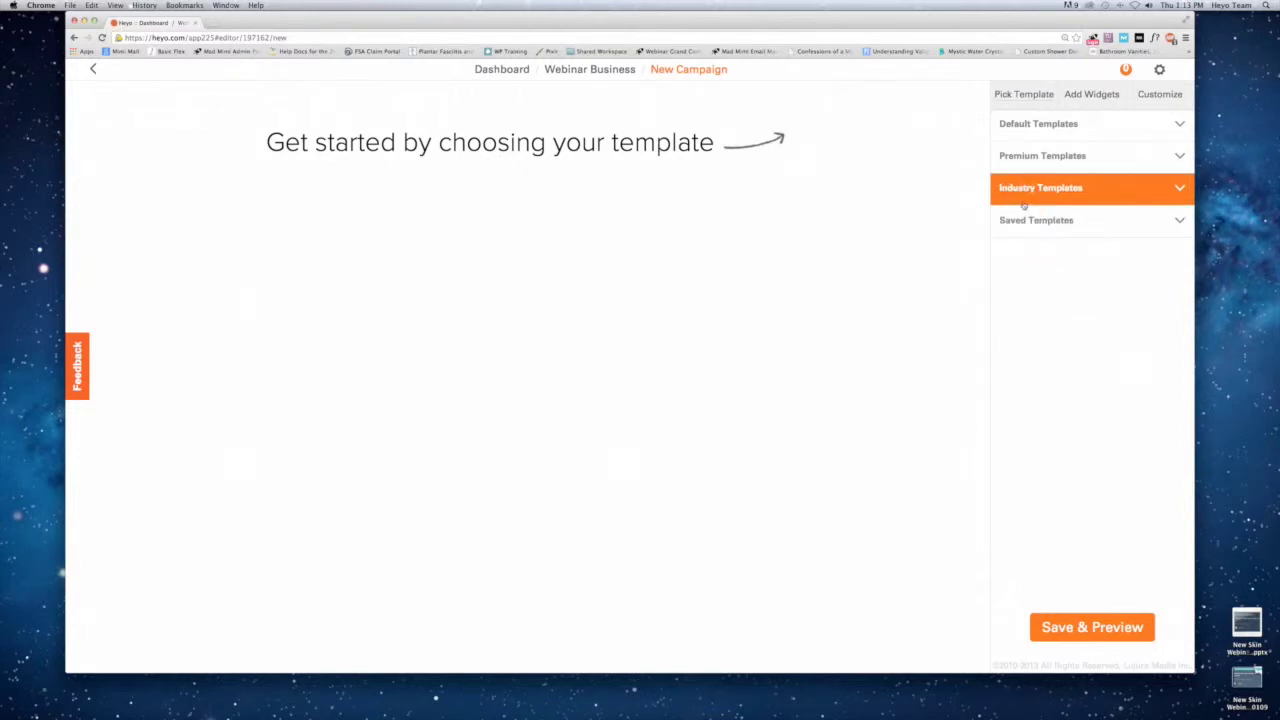
Browse the Default, Industry and Saved template categories, leaving Premium Templates expanded.
click(1029, 125)
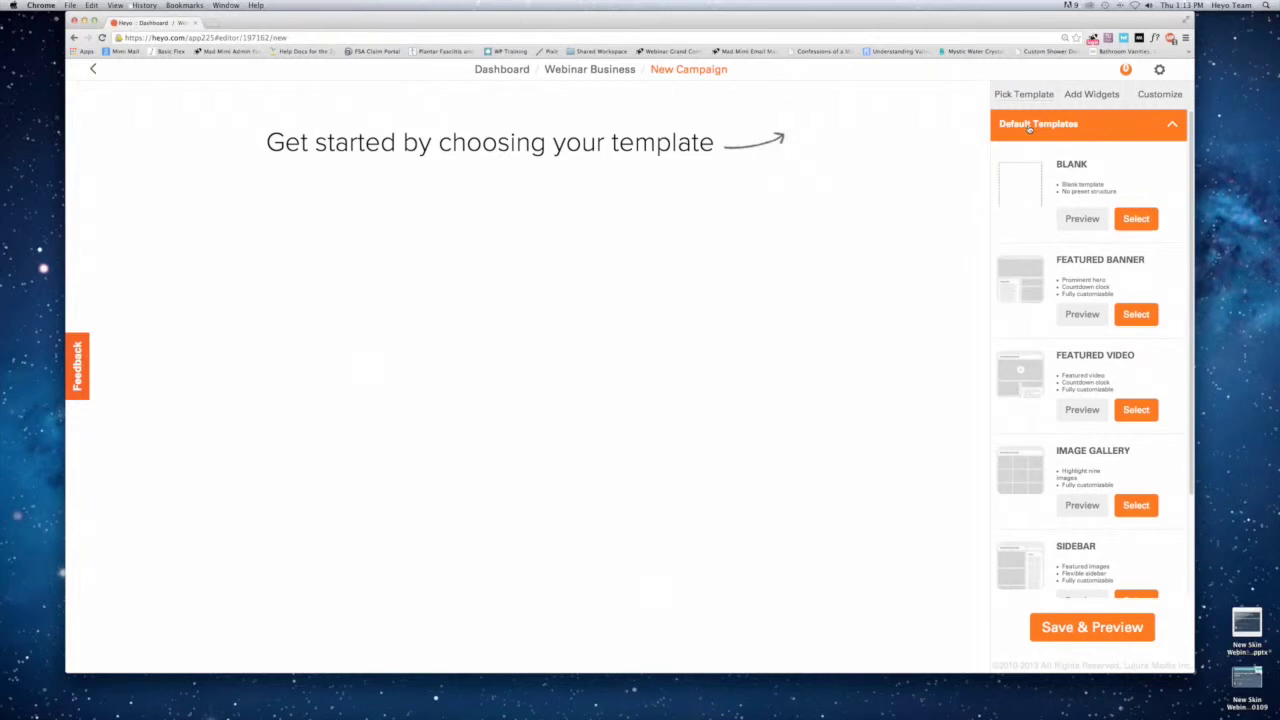
click(1029, 125)
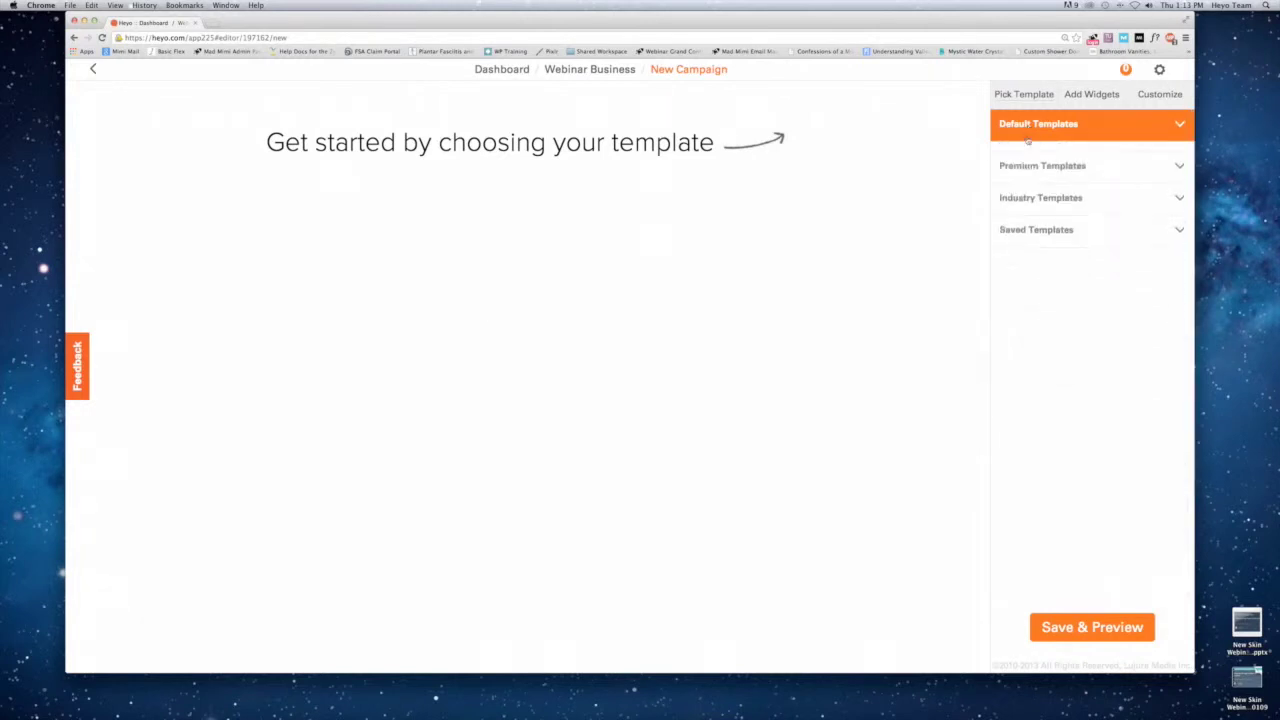
click(1028, 157)
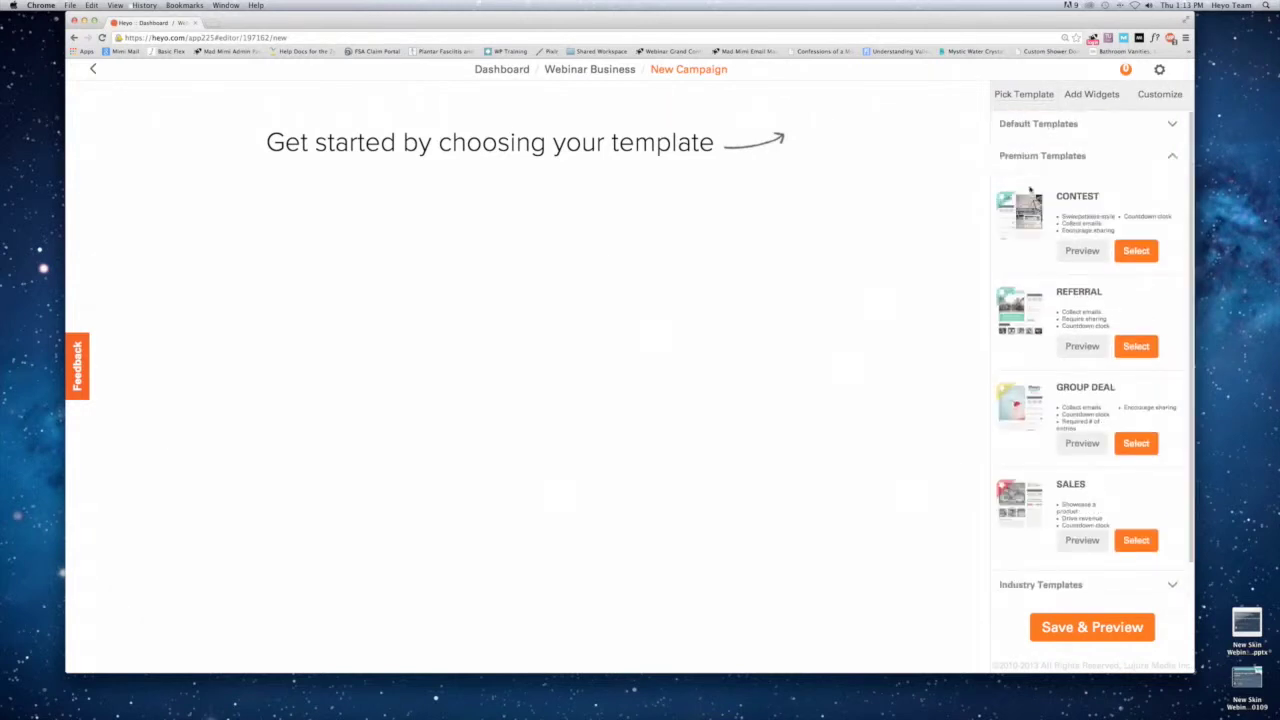
click(1029, 157)
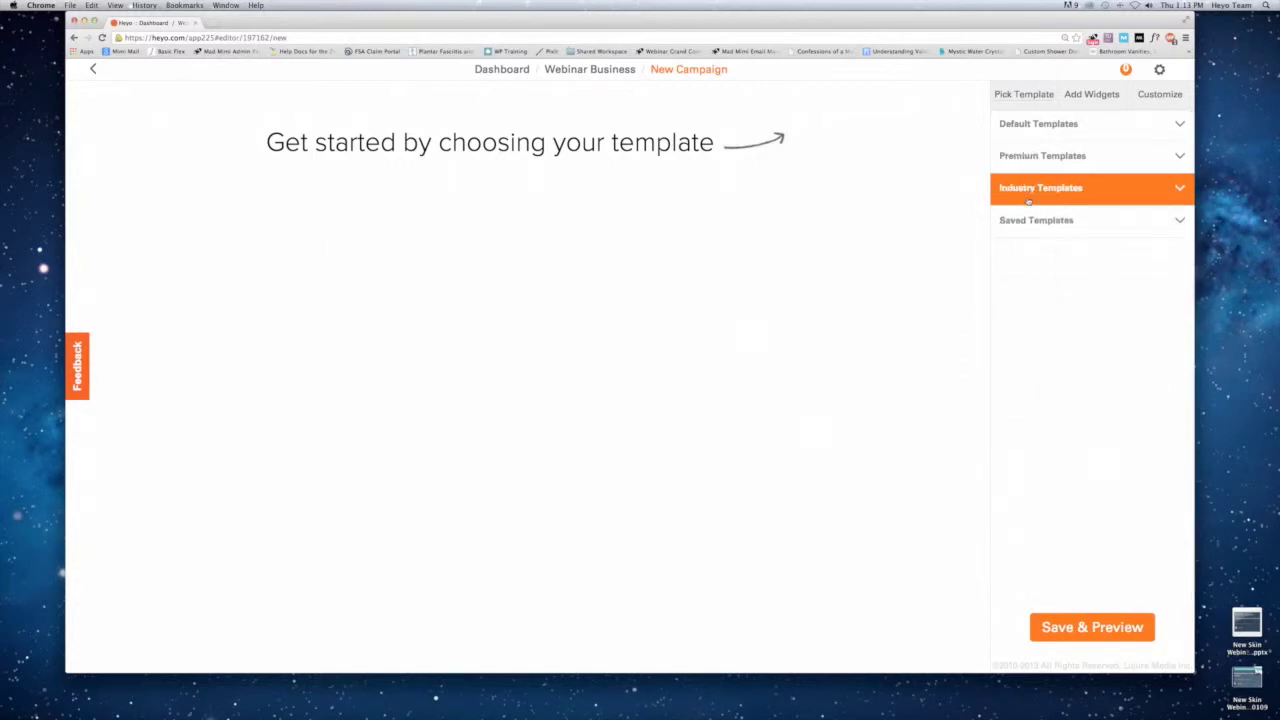
click(1029, 194)
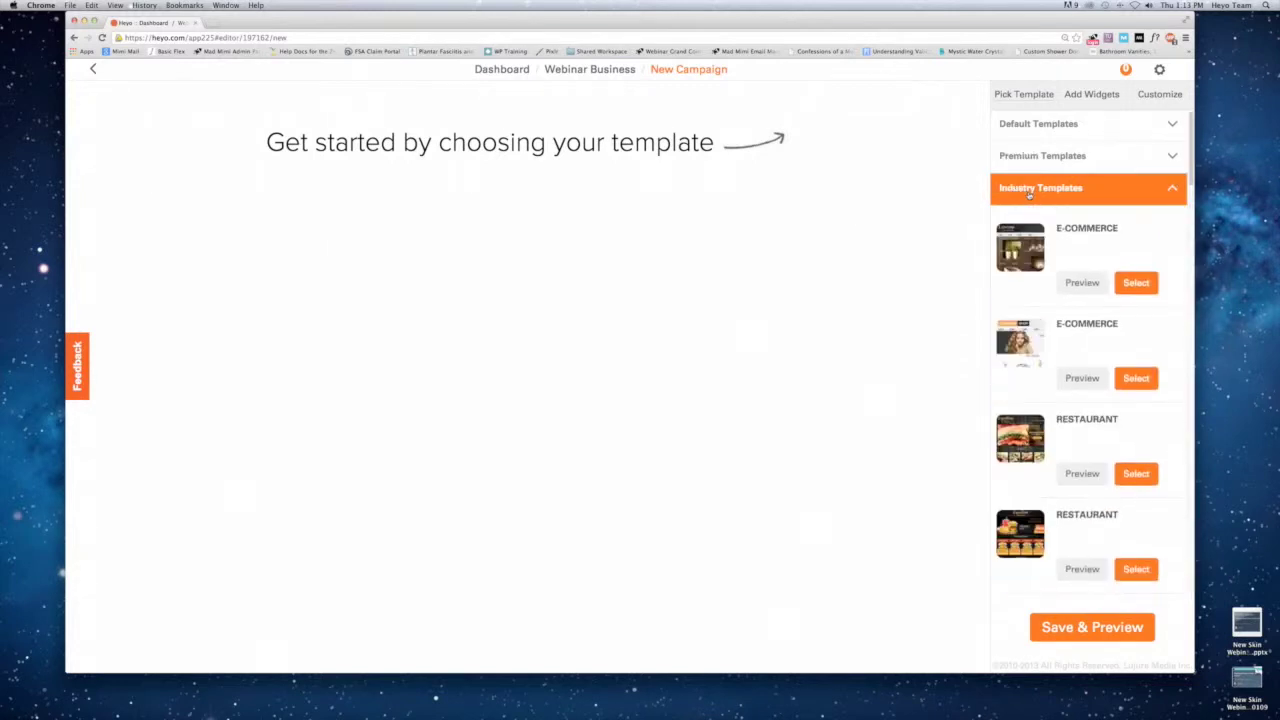
scroll(1040, 211, down, 3)
scroll(1040, 211, up, 3)
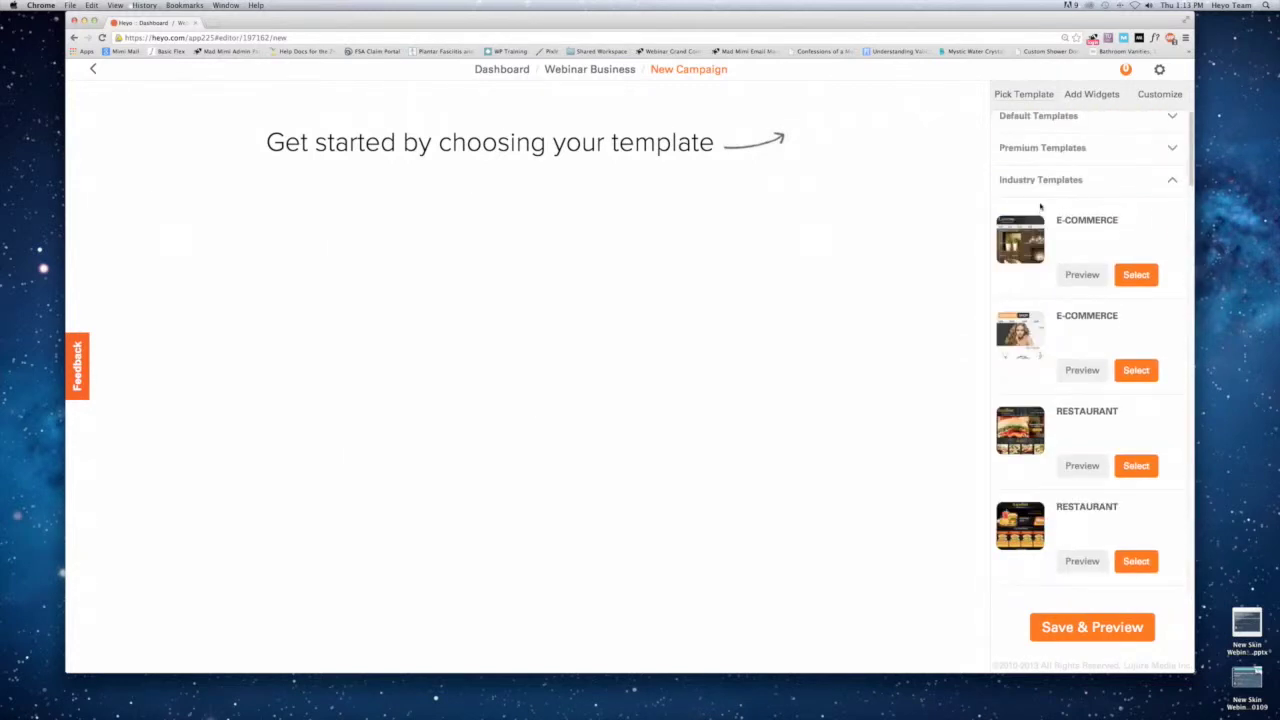
click(1041, 186)
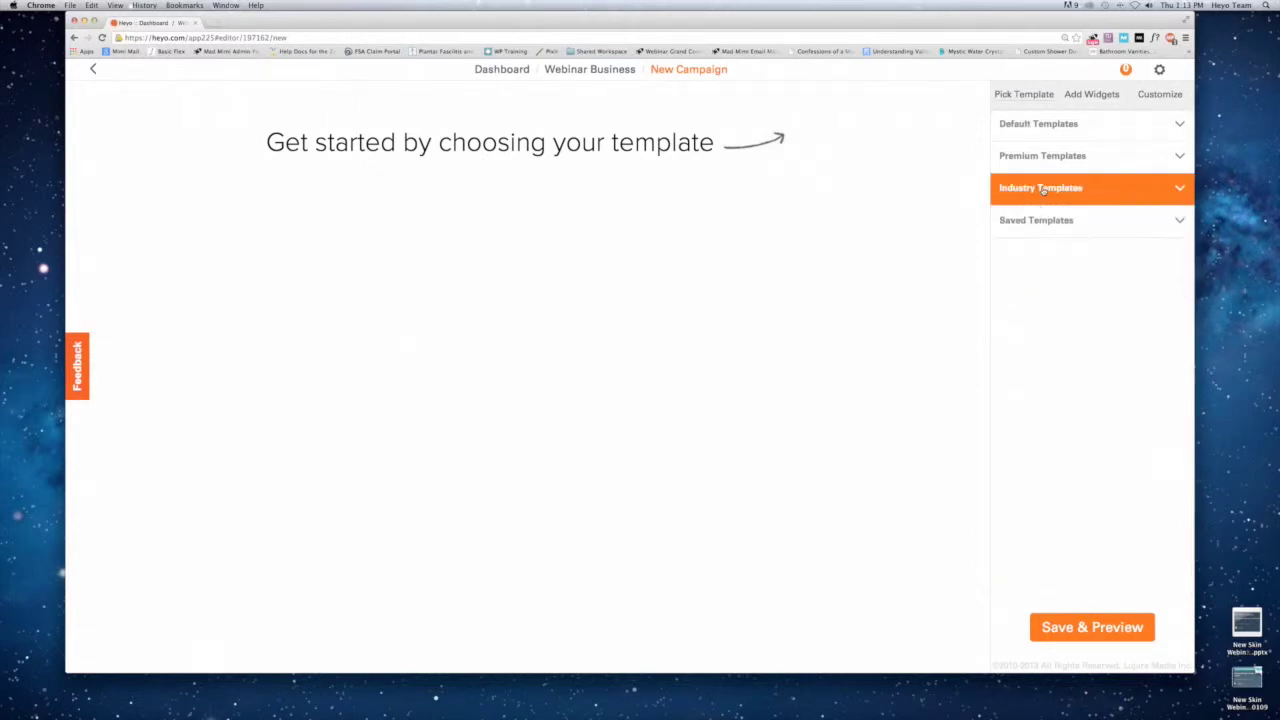
click(1035, 220)
click(1035, 220)
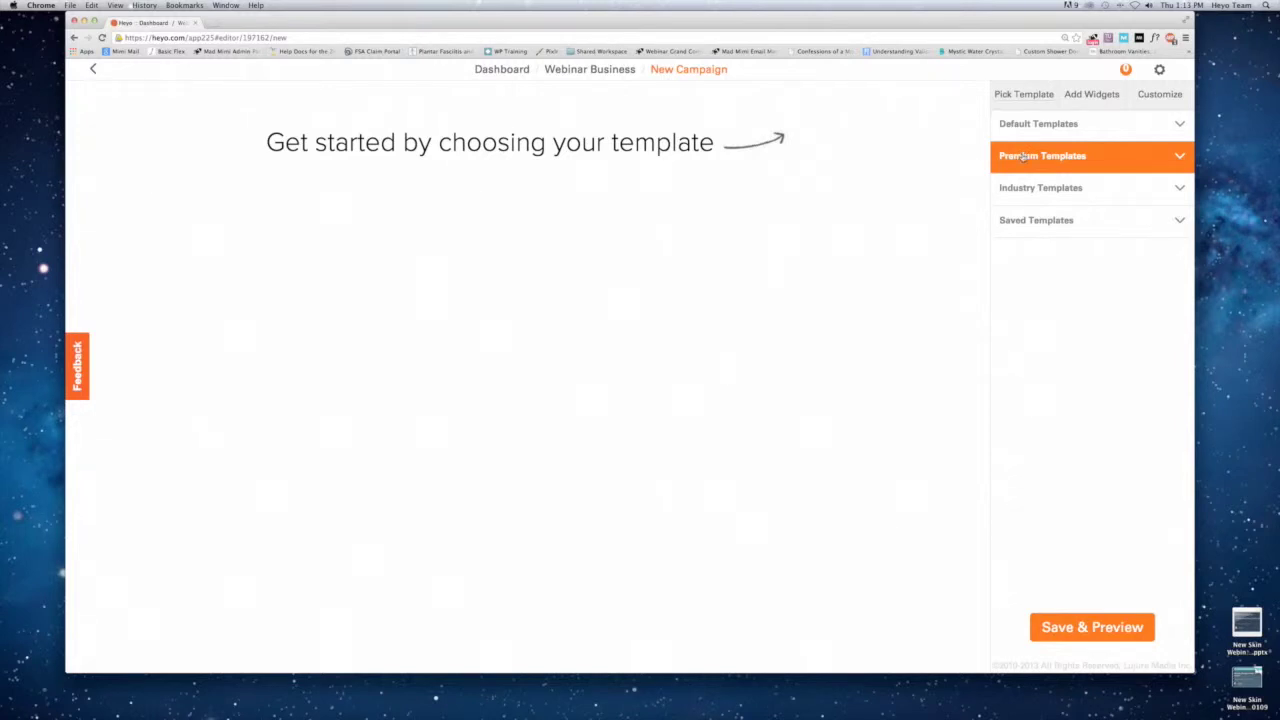
click(1022, 156)
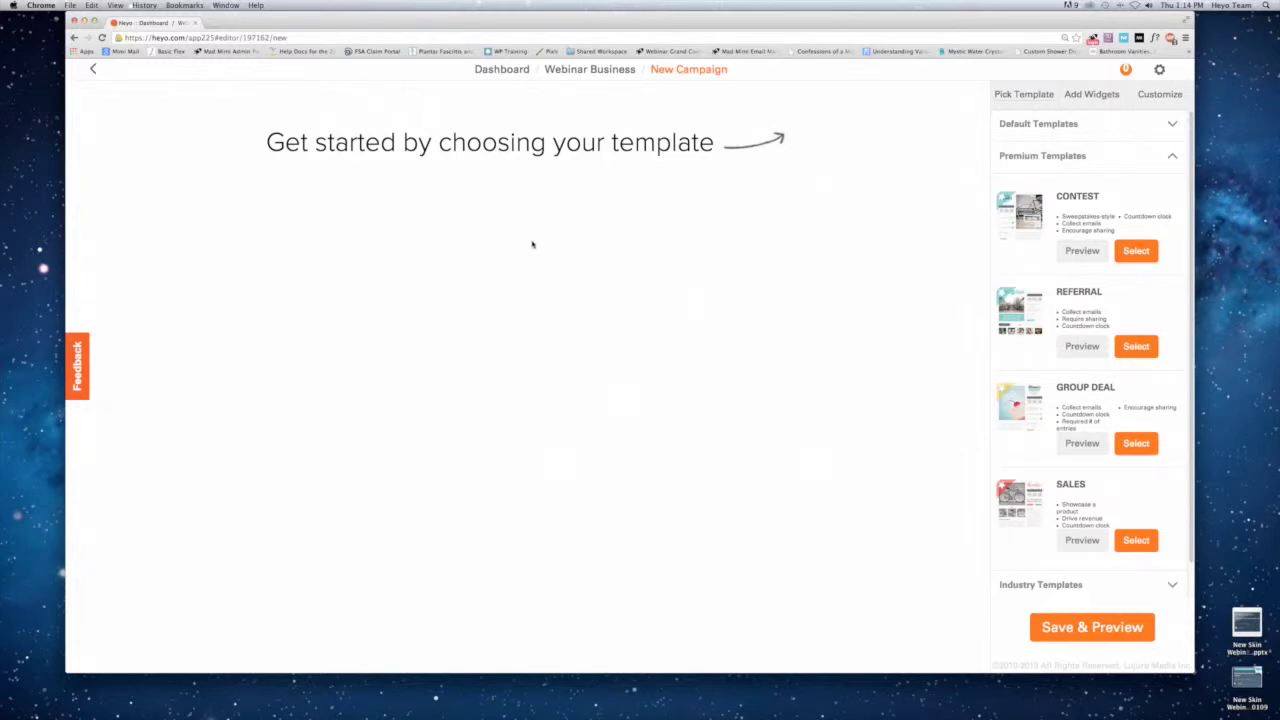
Preview the Contest template, select it, and confirm applying it to the campaign.
click(1015, 220)
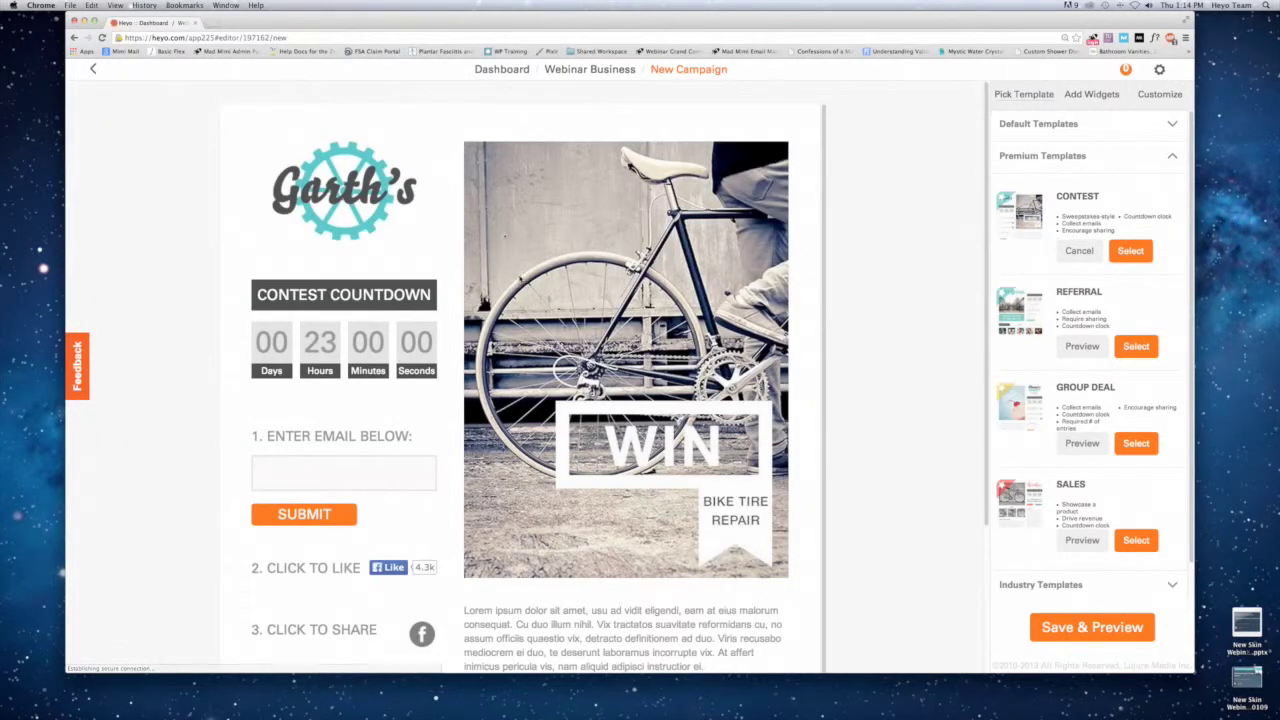
click(1126, 257)
click(579, 425)
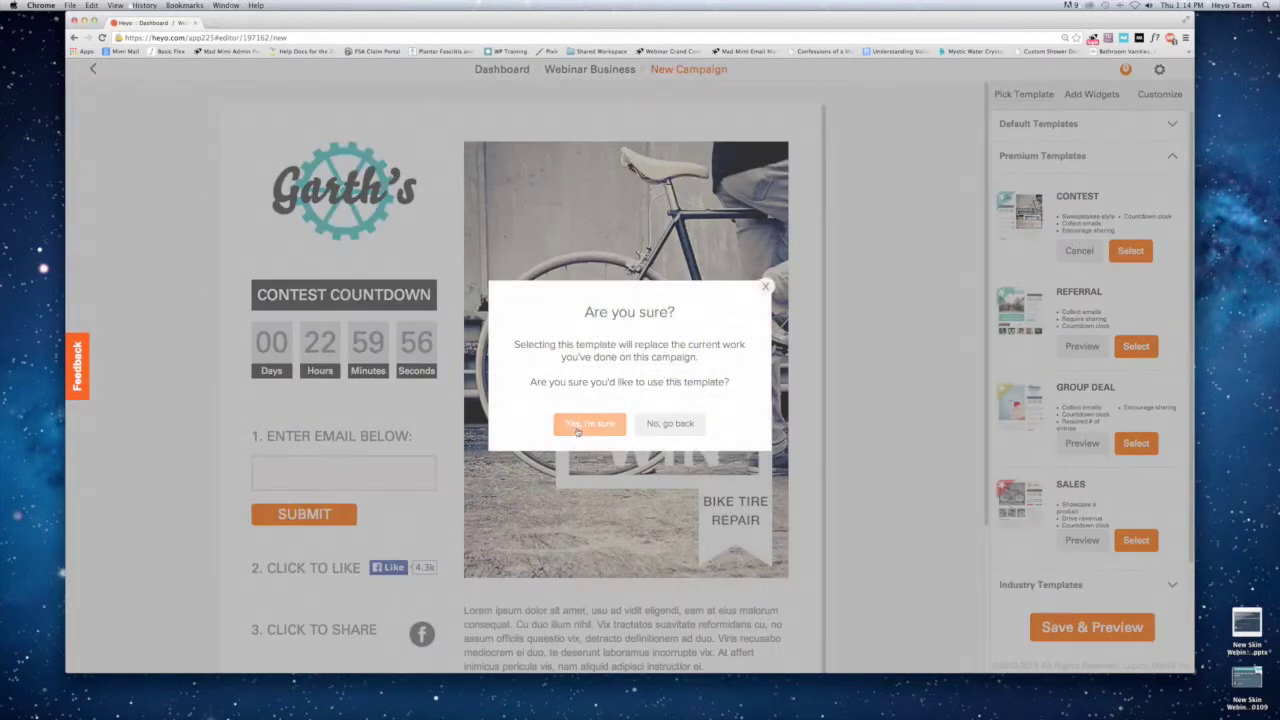
click(579, 425)
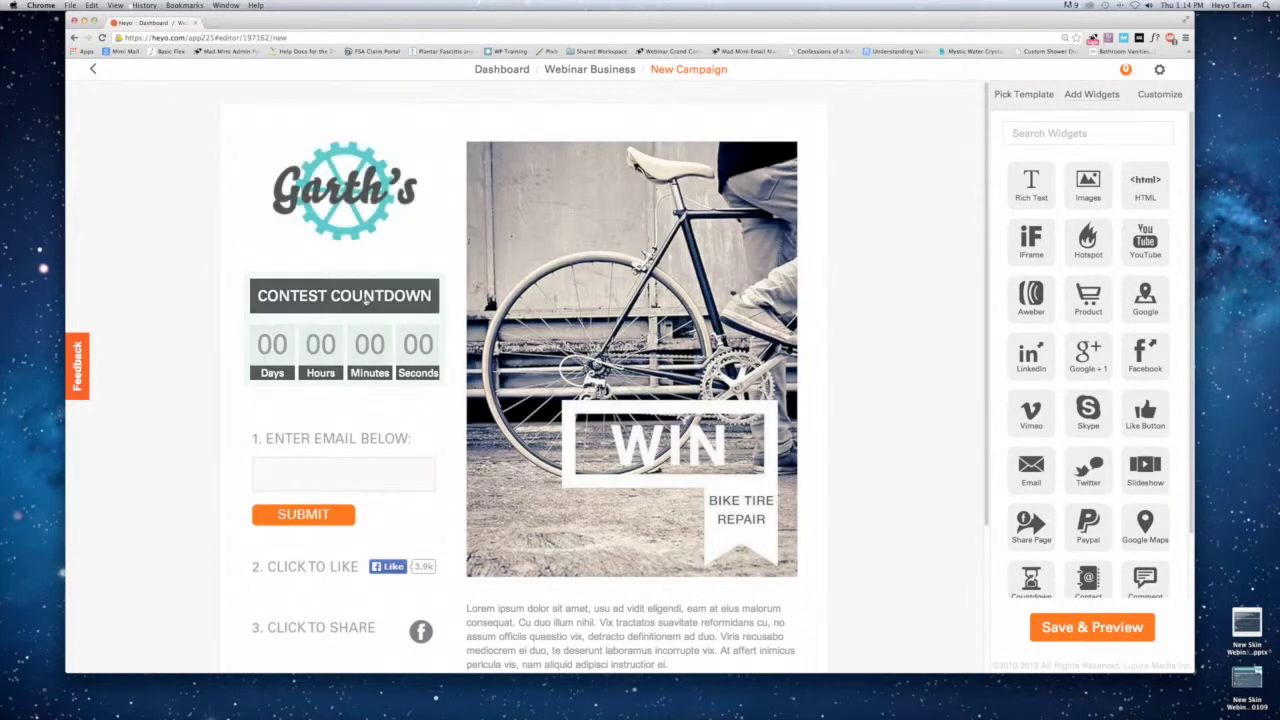
click(393, 309)
click(533, 235)
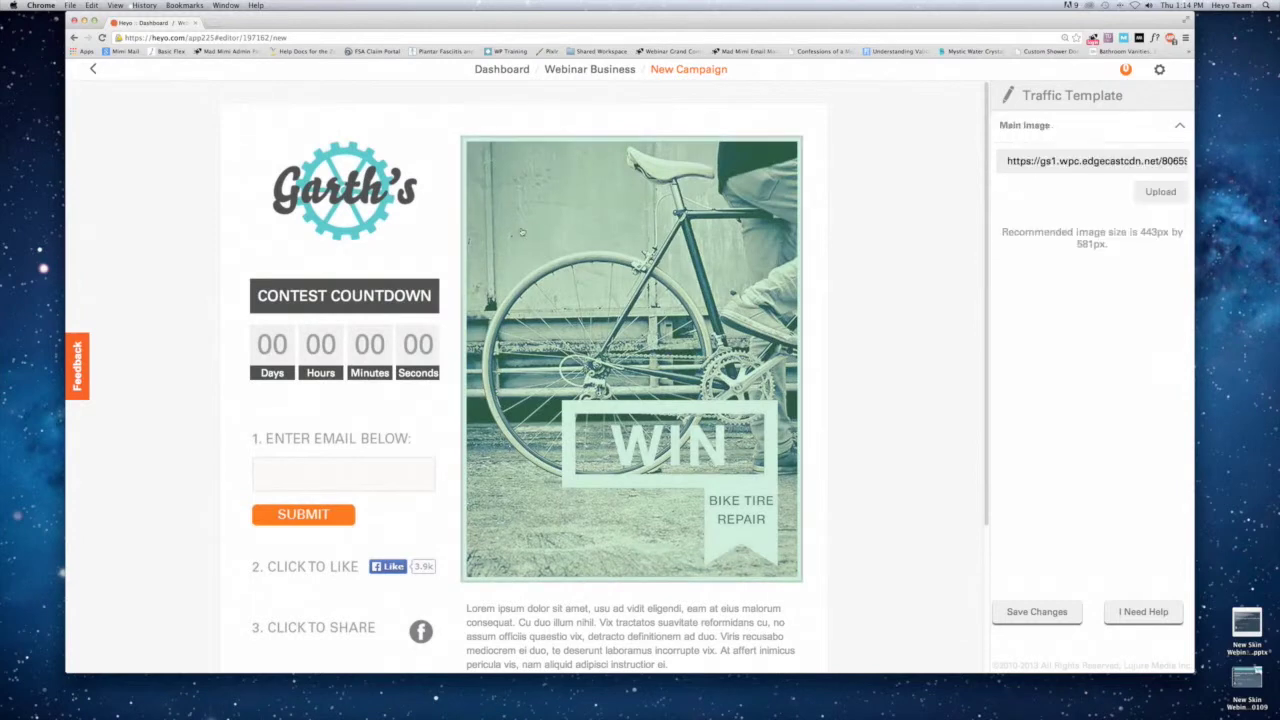
click(355, 336)
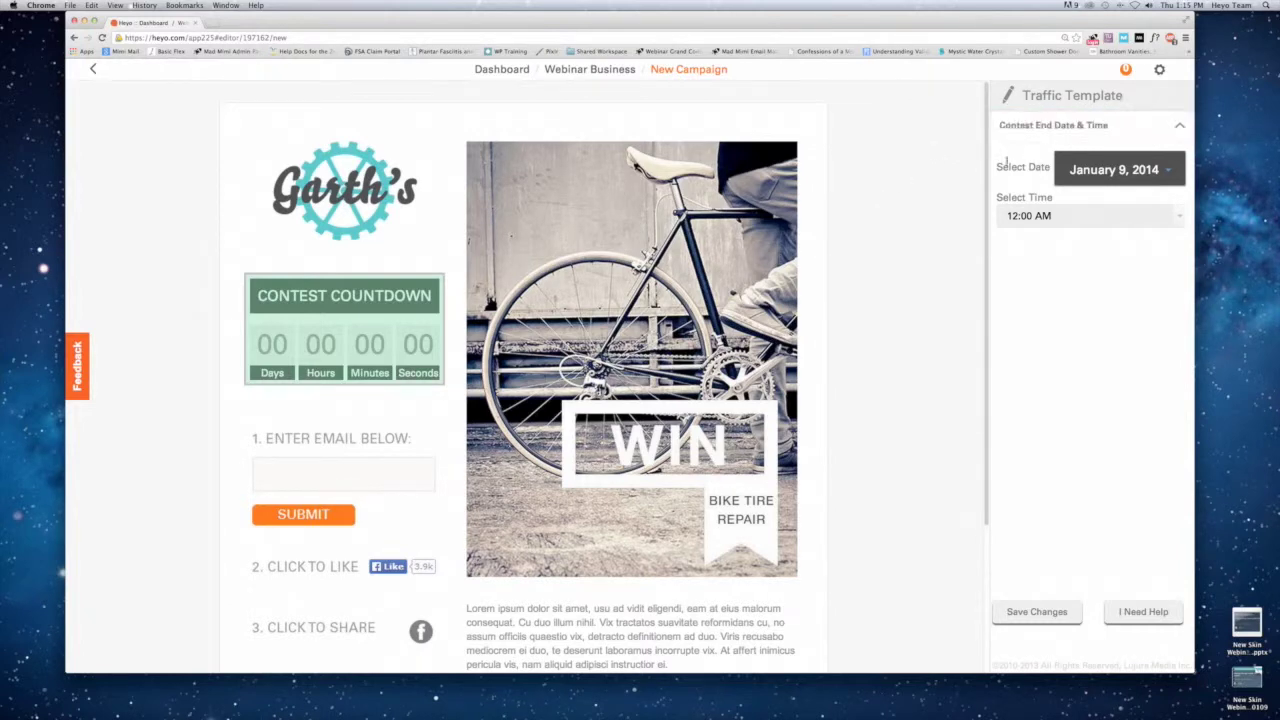
click(896, 200)
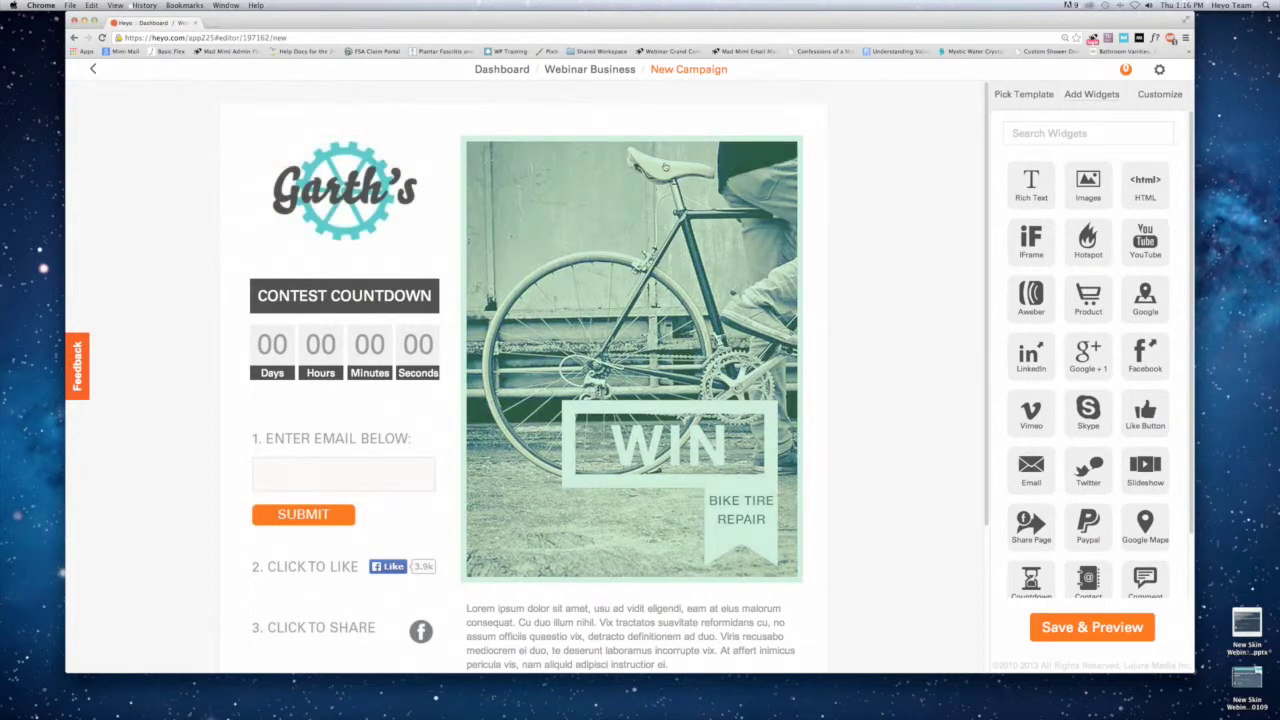
scroll(1090, 285, down, 1)
scroll(1088, 300, down, 2)
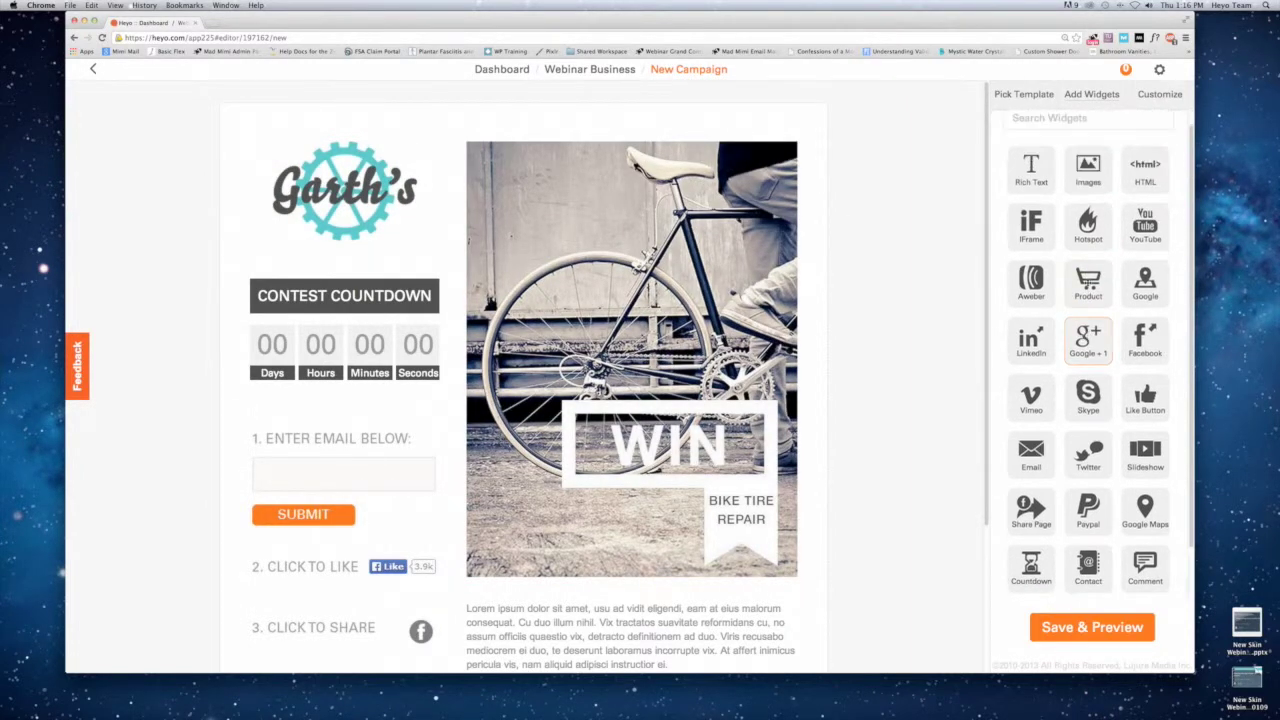
scroll(1088, 340, up, 2)
click(1075, 125)
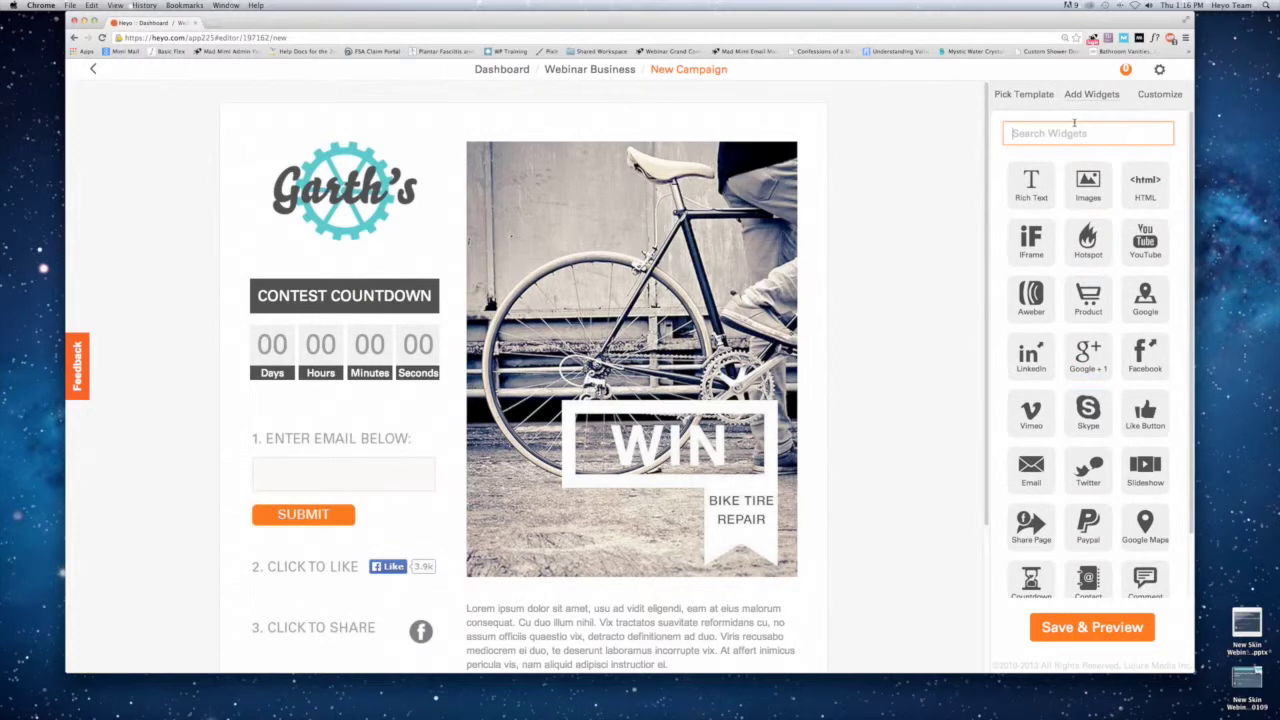
text(rich)
key(BackSpace)
key(BackSpace)
key(BackSpace)
key(BackSpace)
scroll(1064, 222, down, 1)
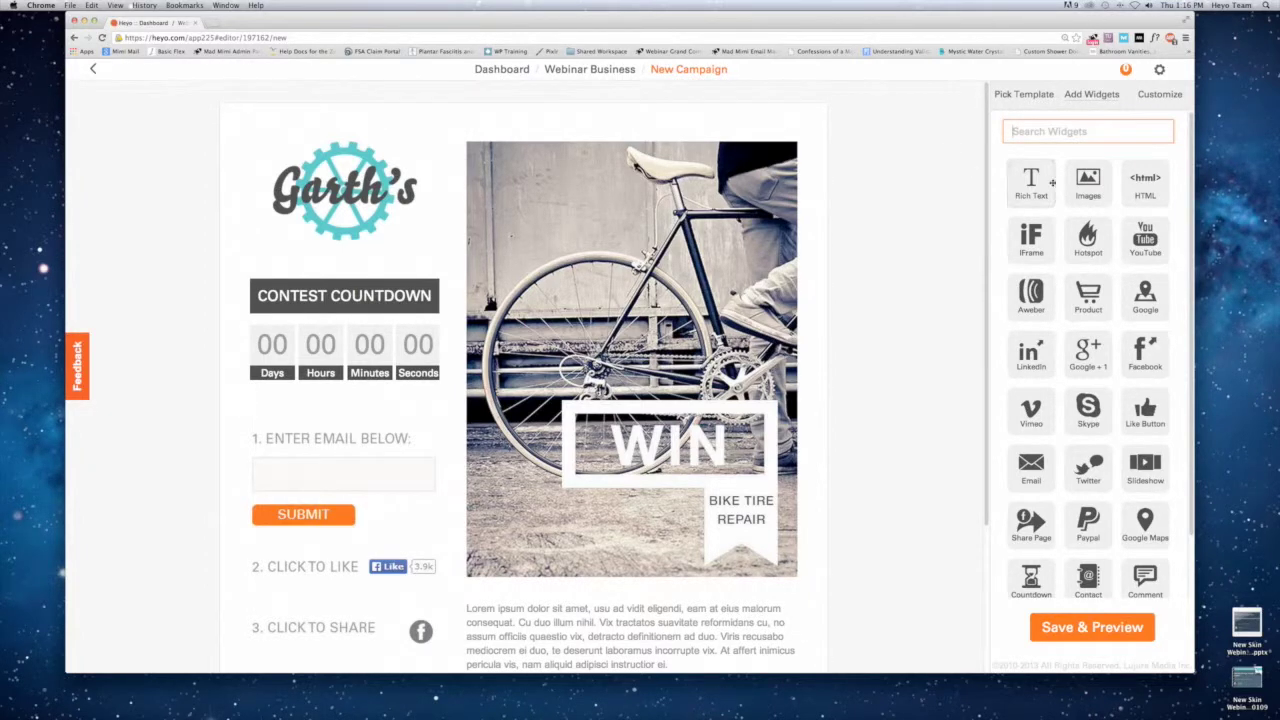
scroll(1126, 311, down, 2)
scroll(1126, 311, down, 3)
scroll(1120, 318, up, 3)
scroll(1118, 320, down, 2)
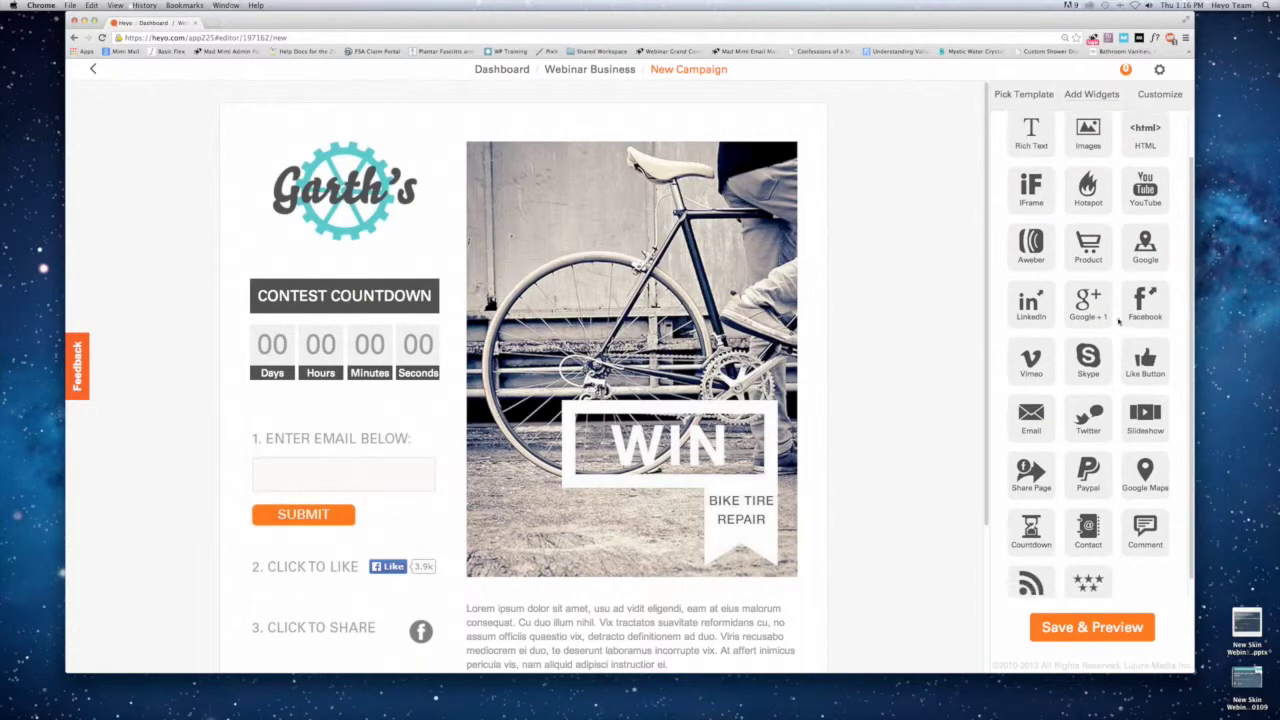
scroll(1122, 318, up, 4)
click(1088, 133)
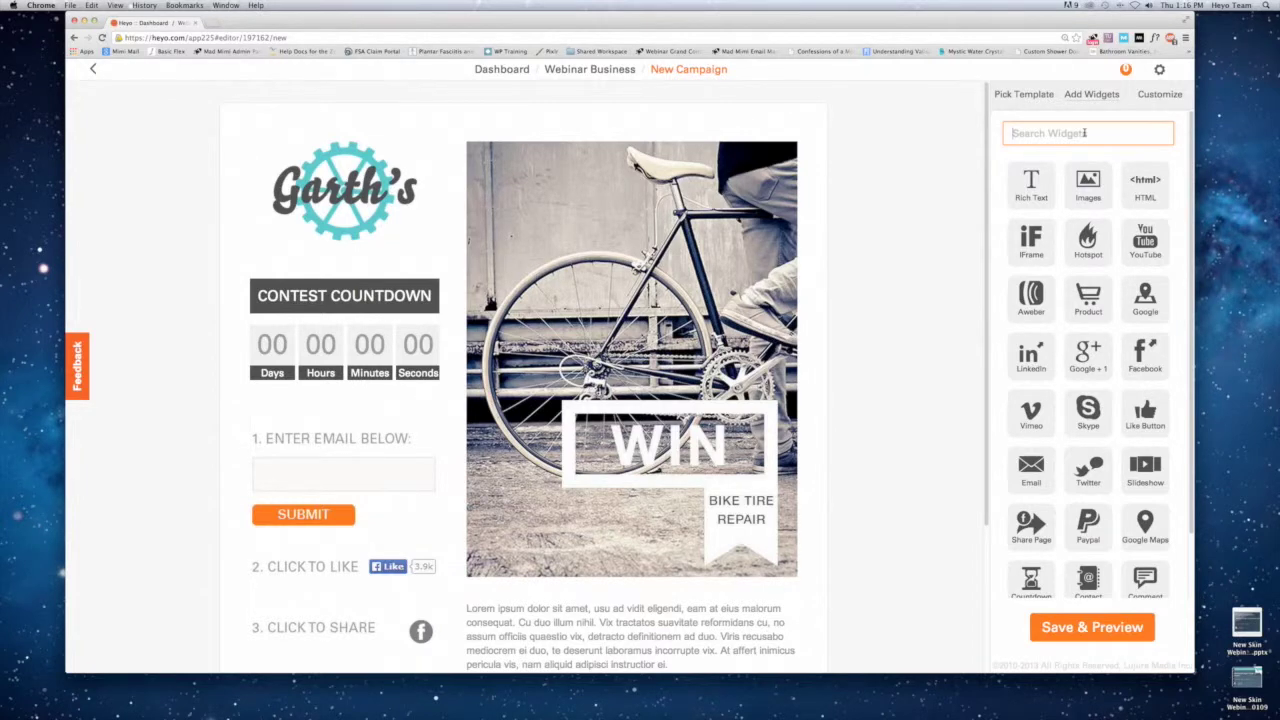
text(goo)
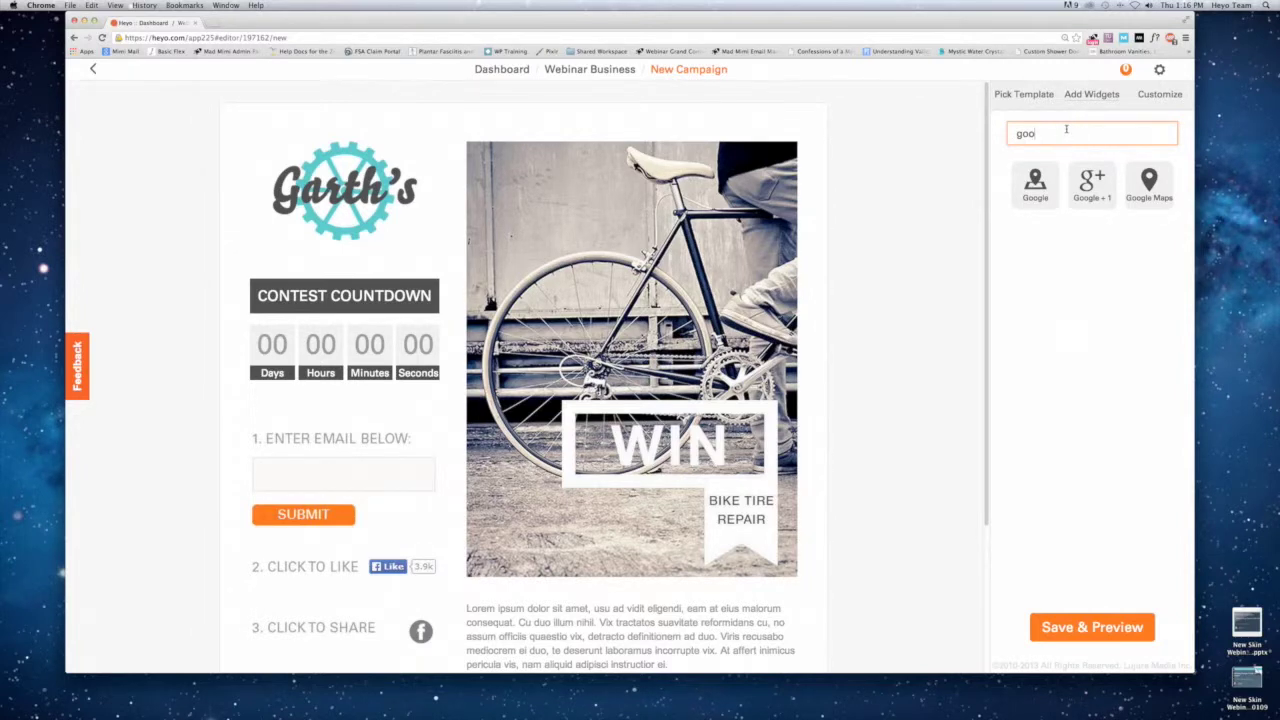
key(BackSpace)
key(BackSpace)
key(BackSpace)
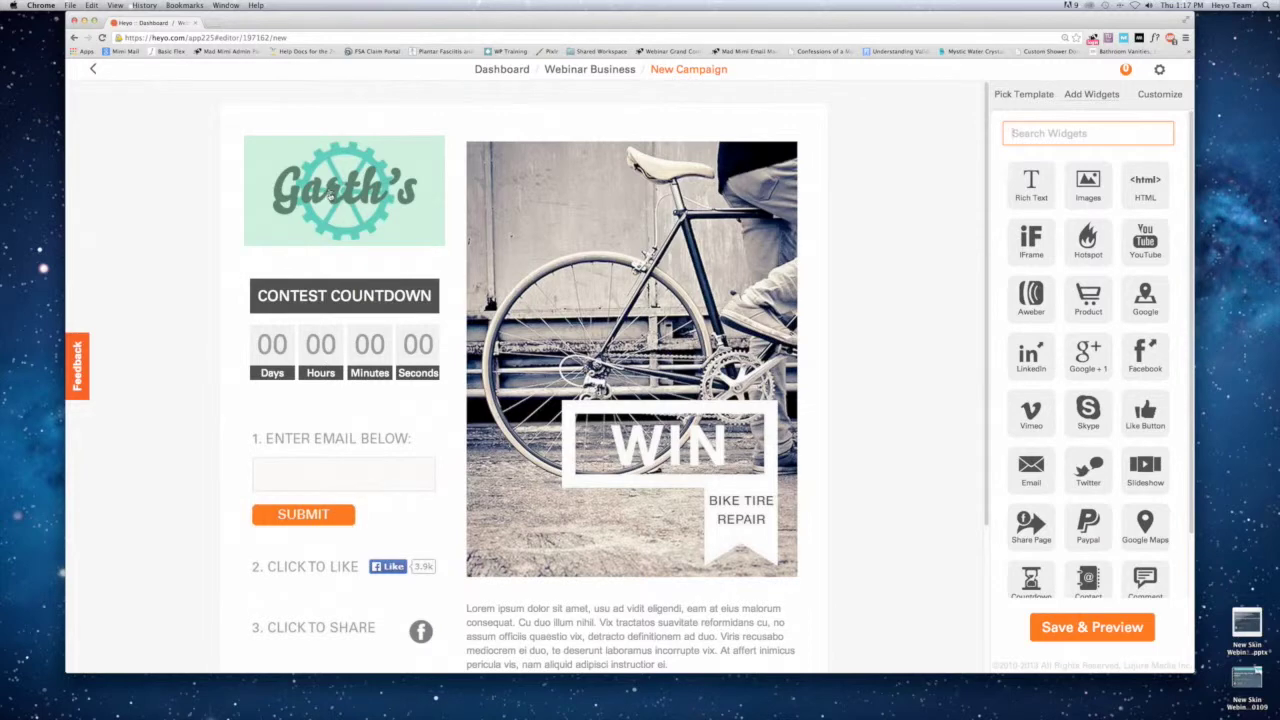
Upload the Cabo_Fish logo PNG from the Cabo Fish Taco folder in place of Garth's logo.
click(366, 198)
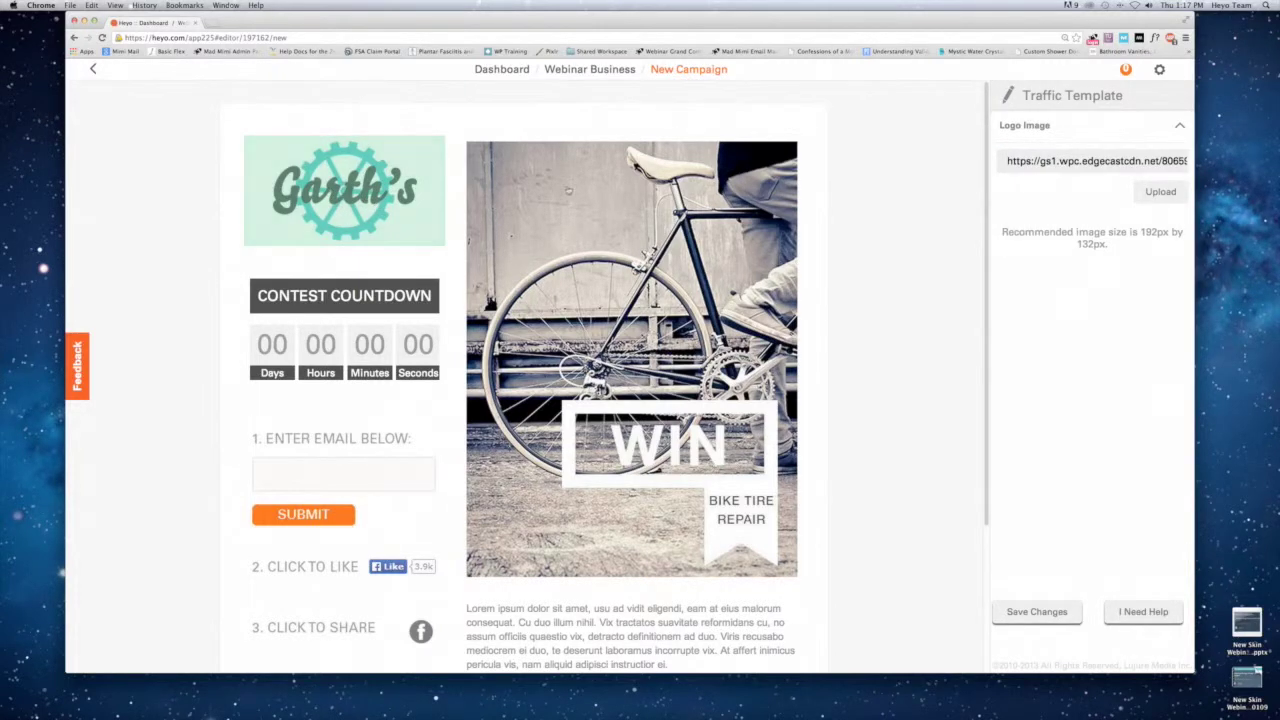
click(1147, 194)
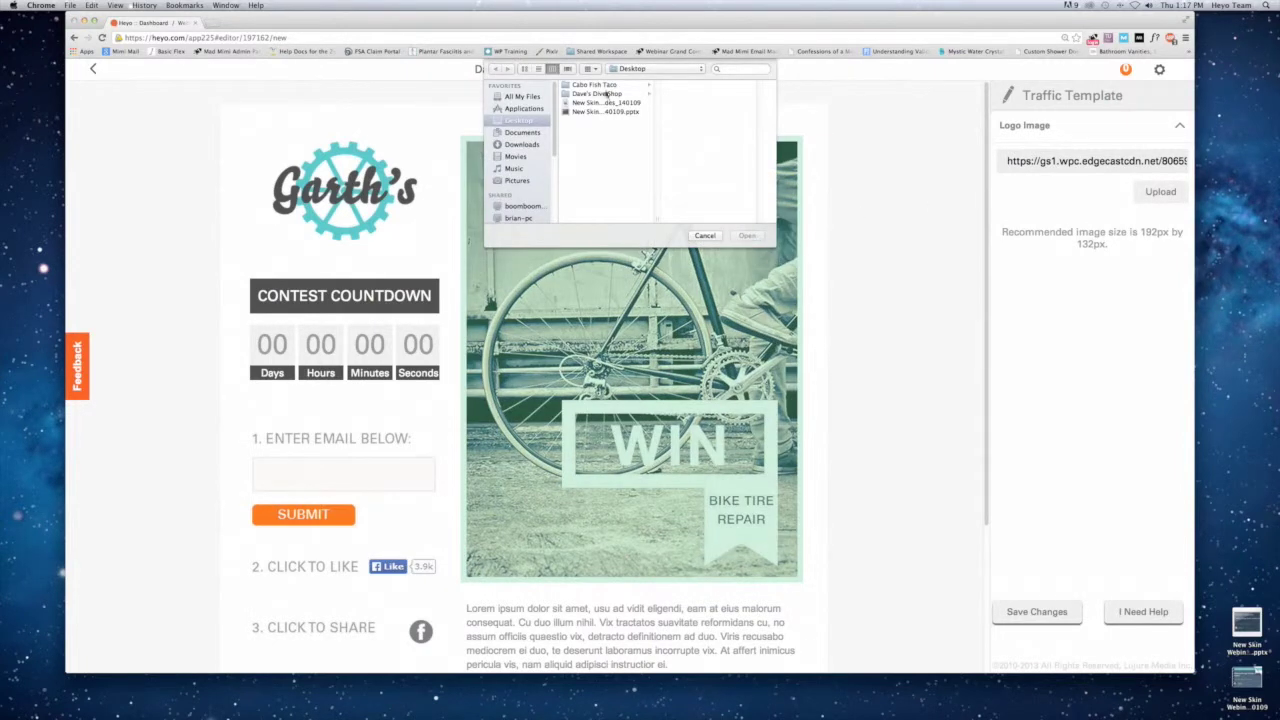
click(606, 86)
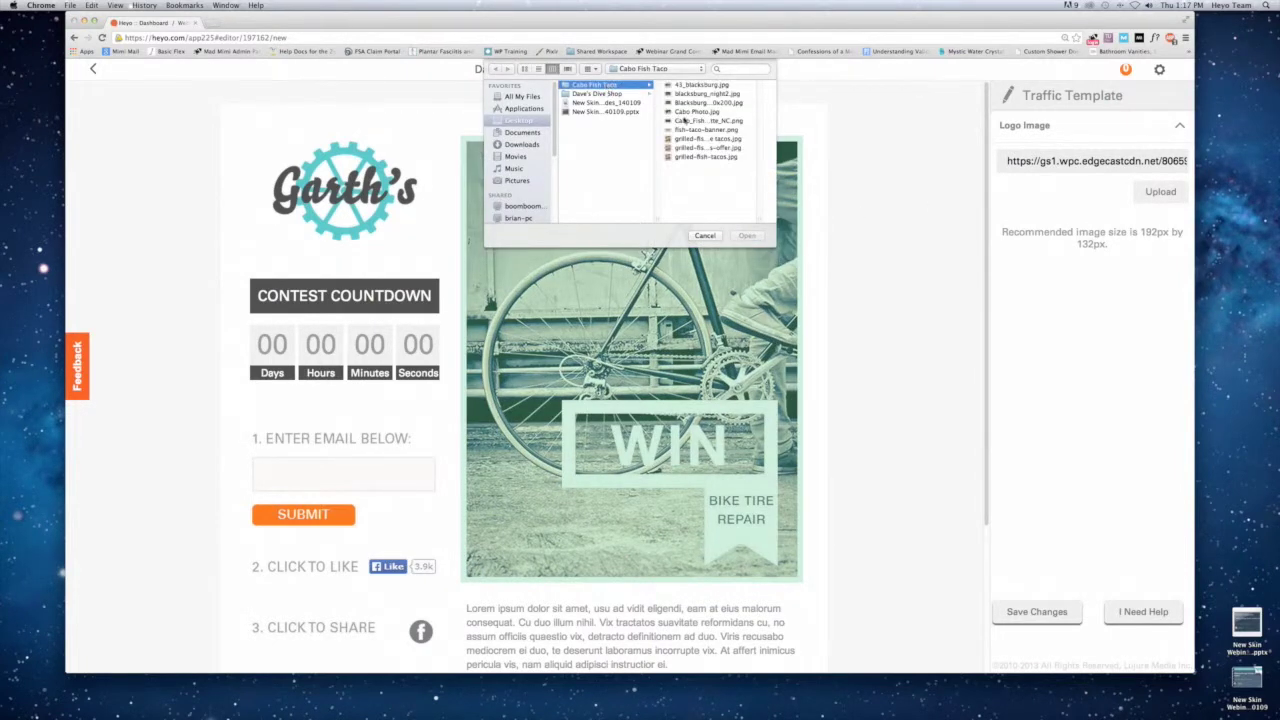
click(685, 120)
key(Return)
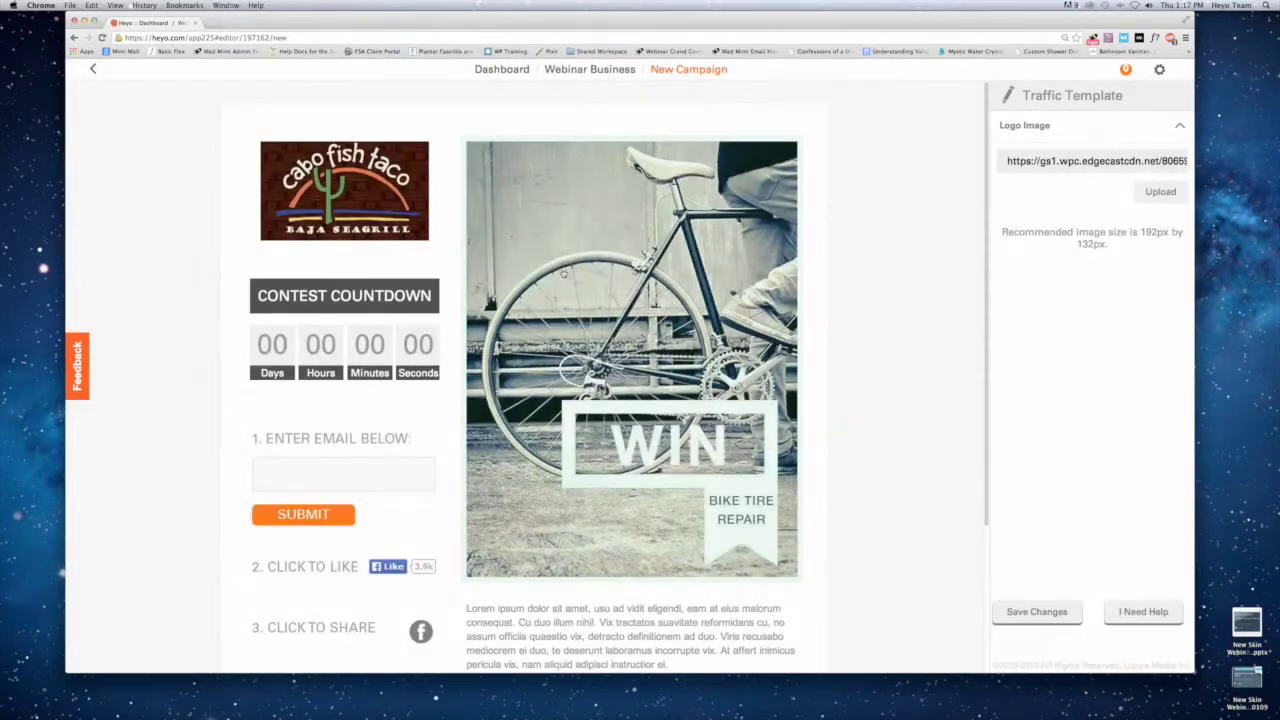
click(611, 227)
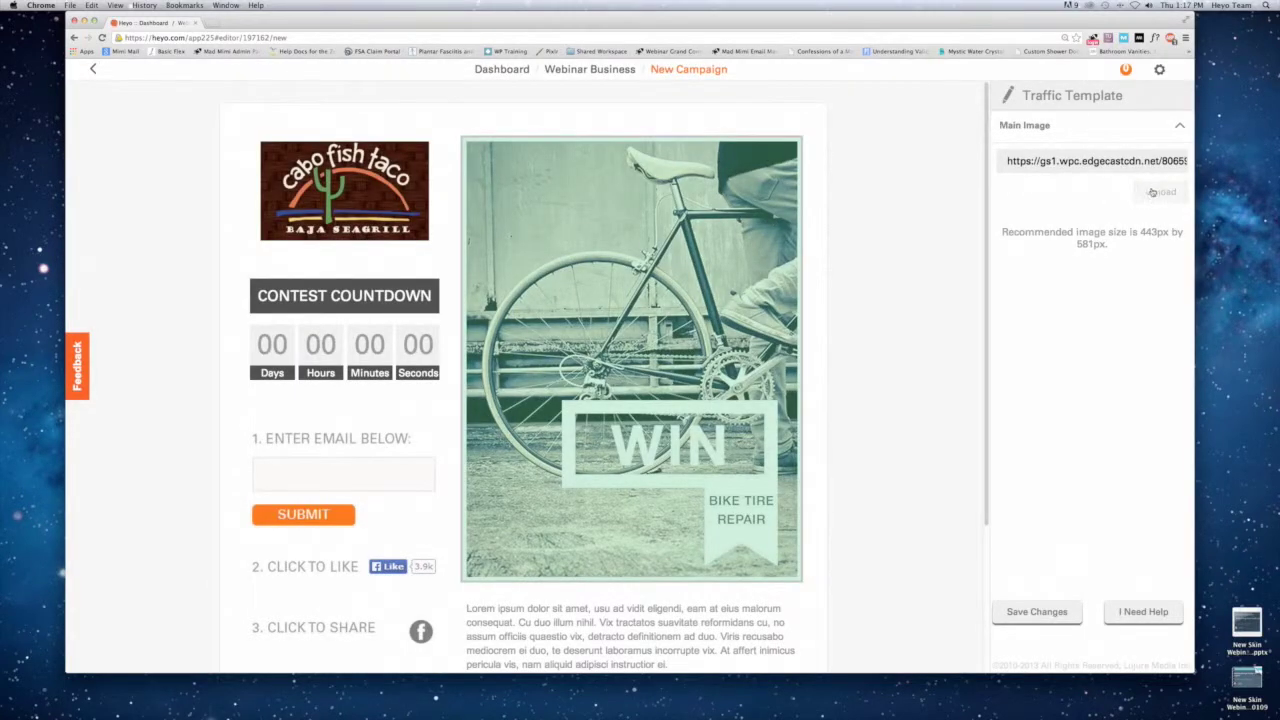
click(1156, 191)
Upload the grilled fish tacos JPG as the main photo, set the contest end to January 31, 2014, and save.
click(707, 138)
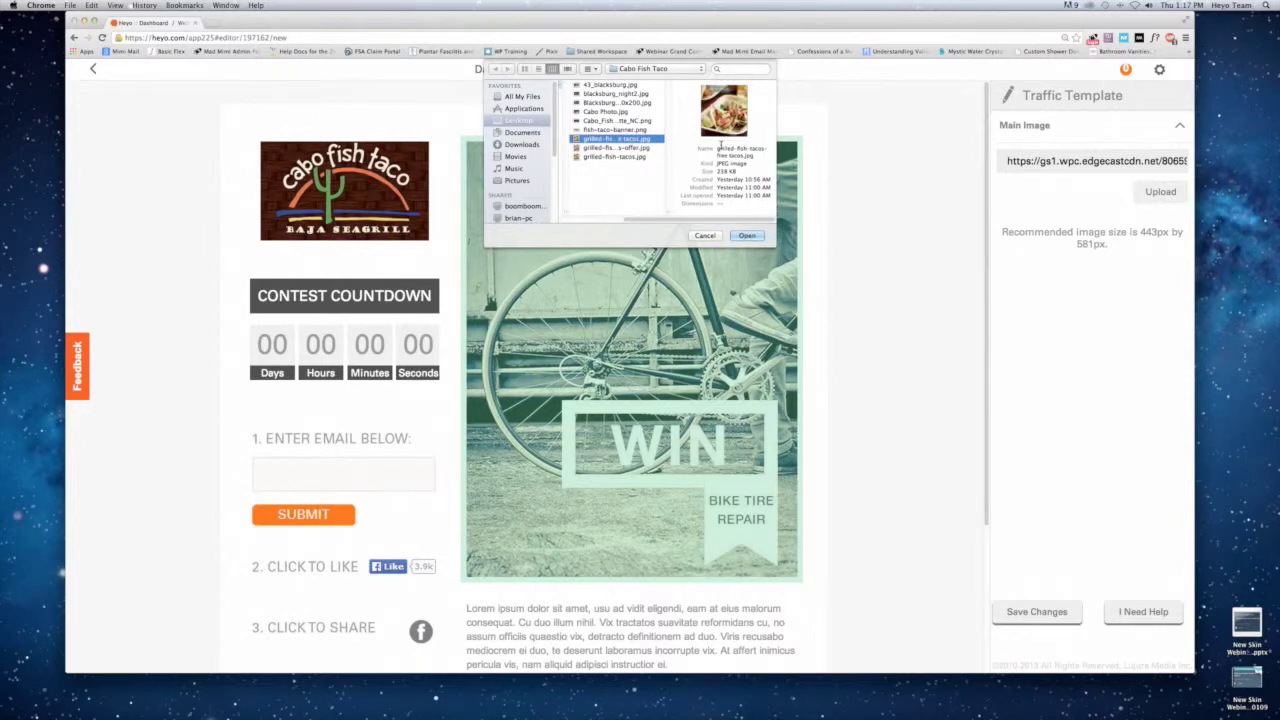
click(744, 236)
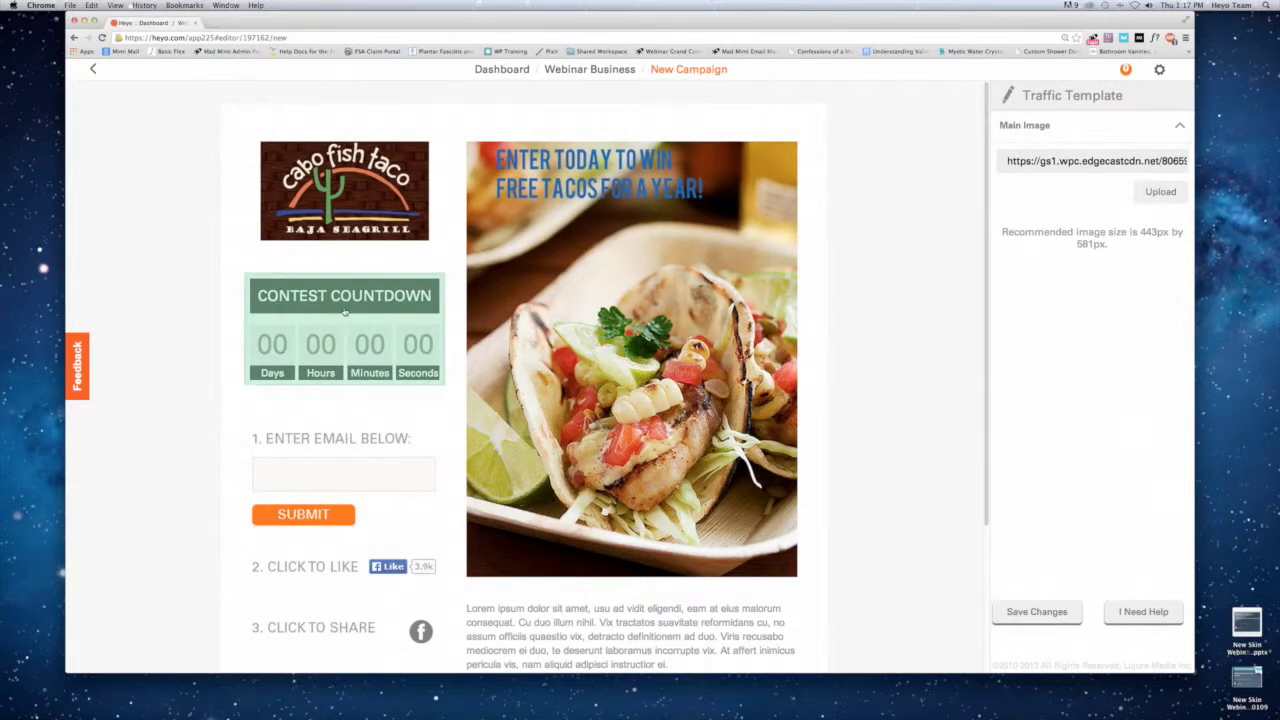
click(345, 313)
click(1118, 170)
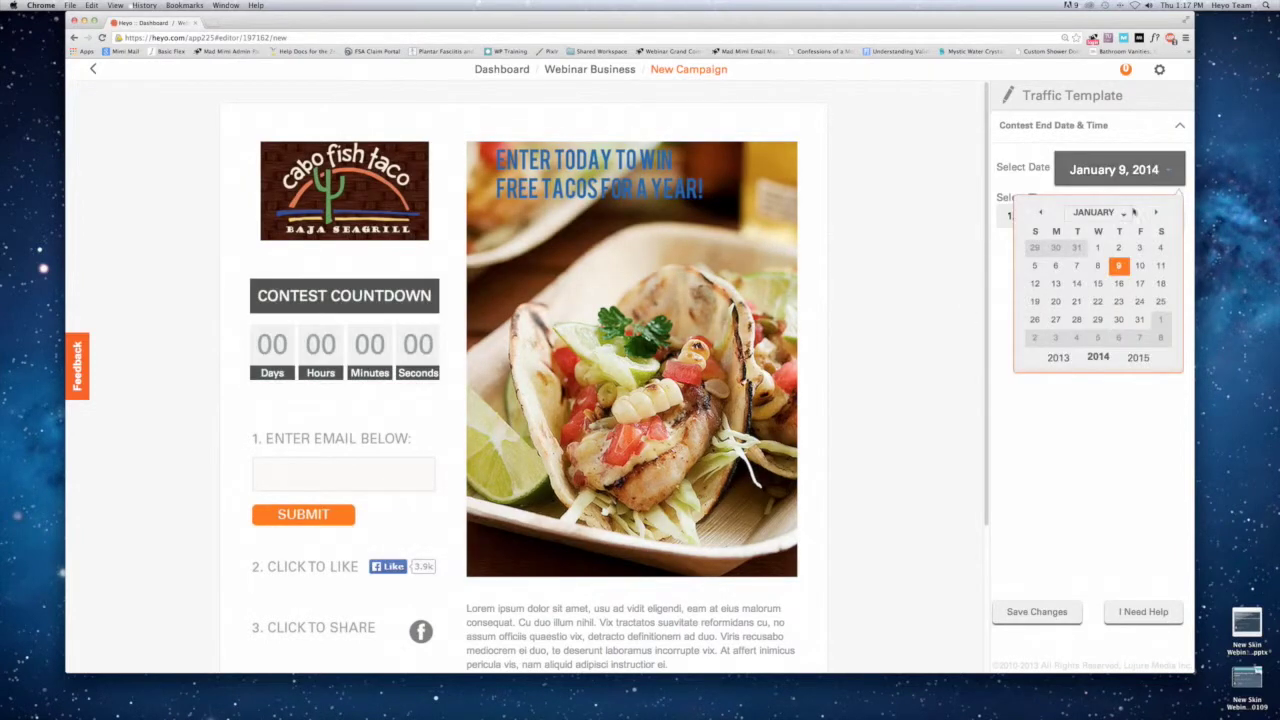
click(1138, 320)
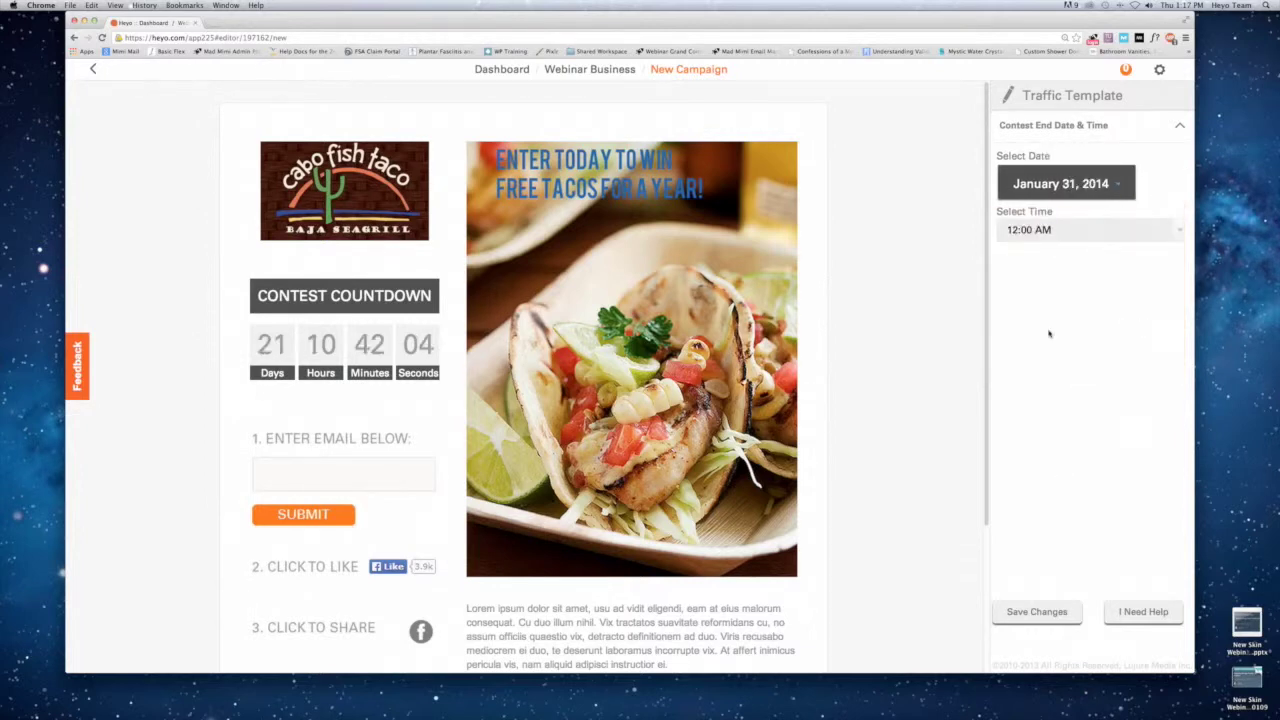
click(1030, 610)
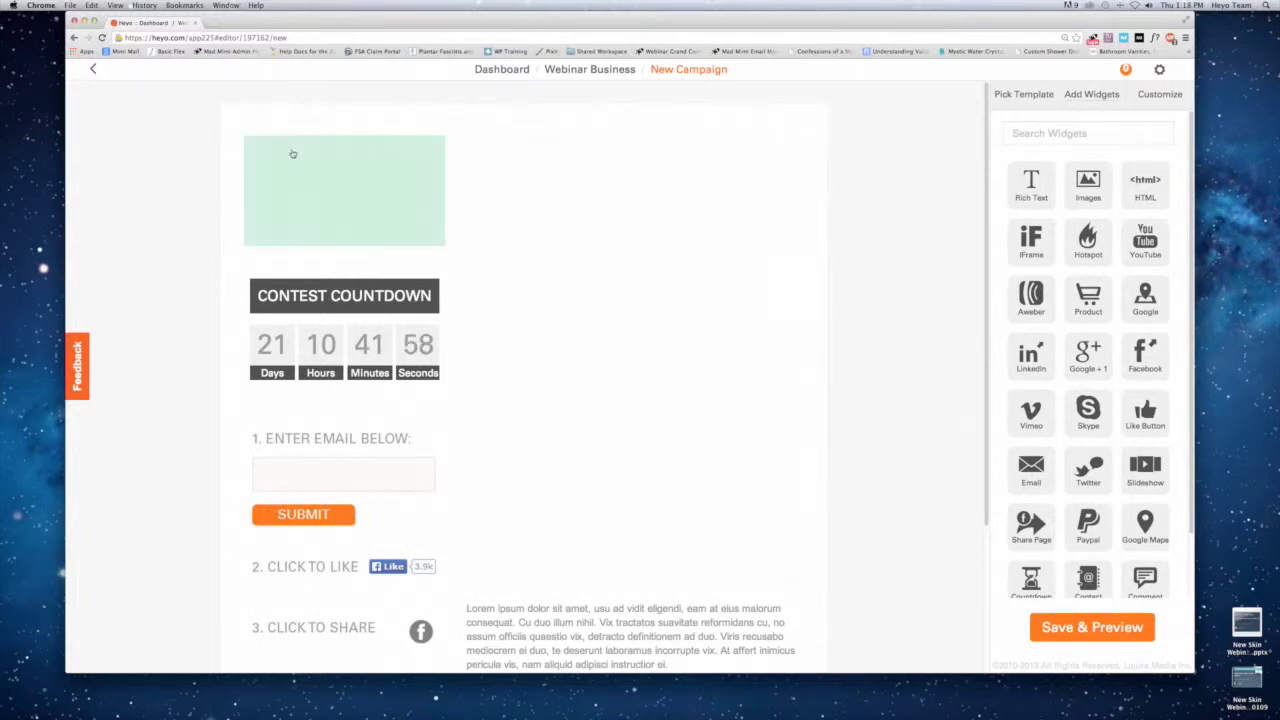
Reload the campaign editor and reapply a fresh Contest template from Premium Templates.
click(102, 38)
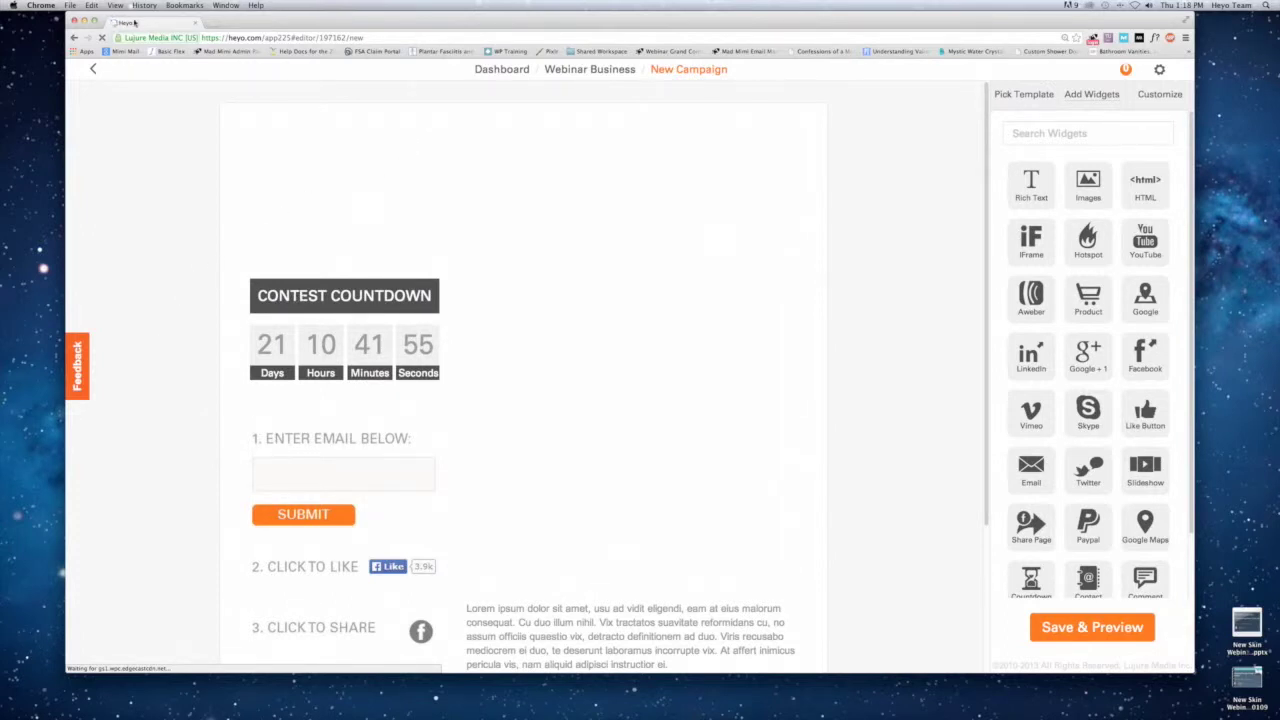
click(311, 38)
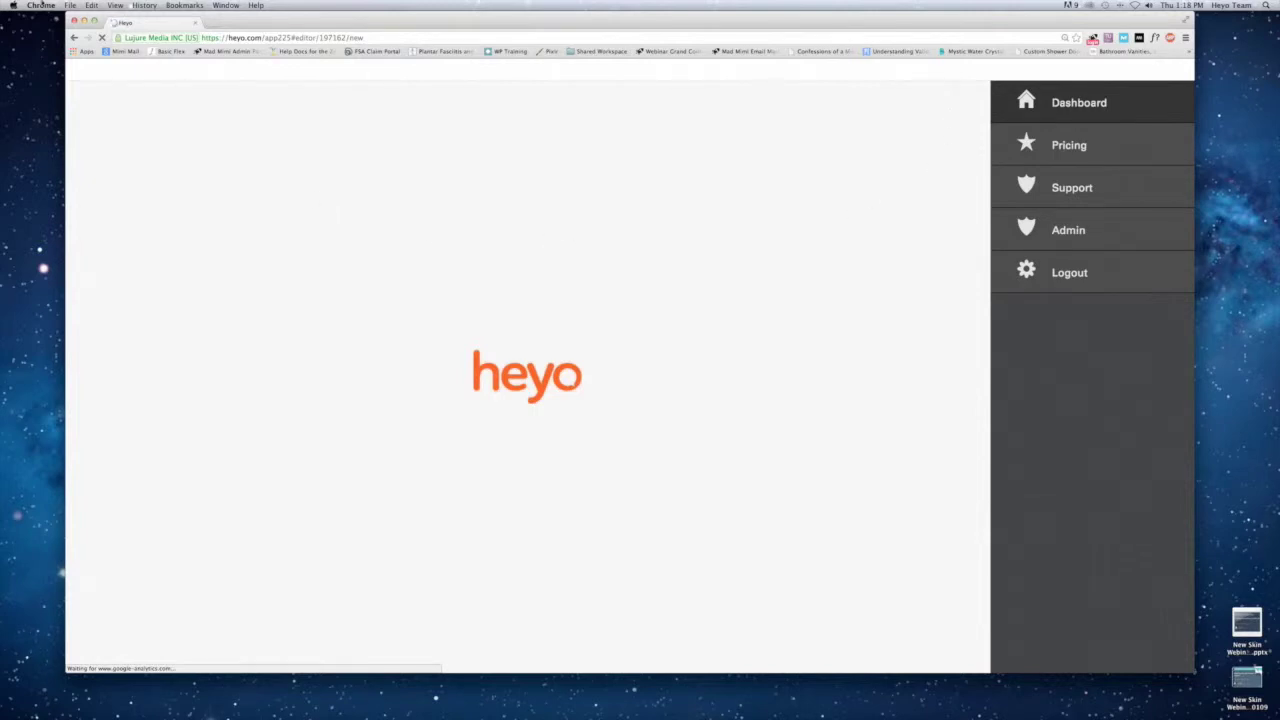
click(369, 37)
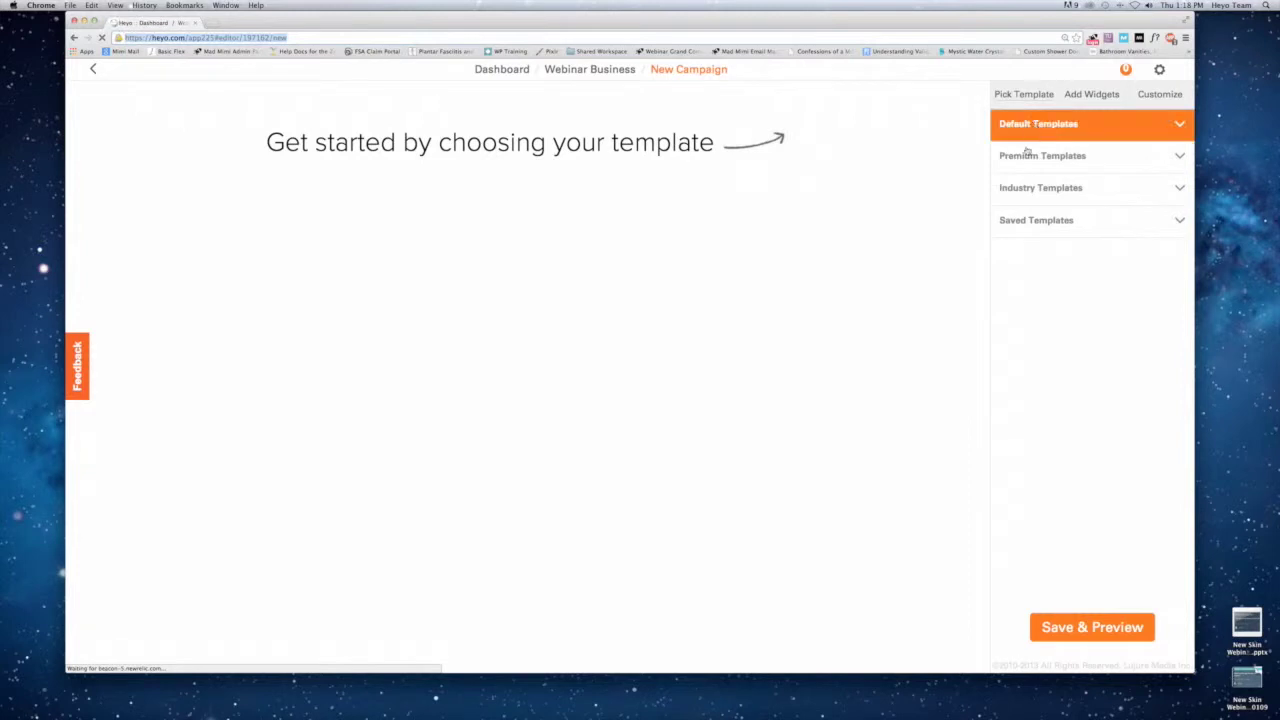
click(1027, 157)
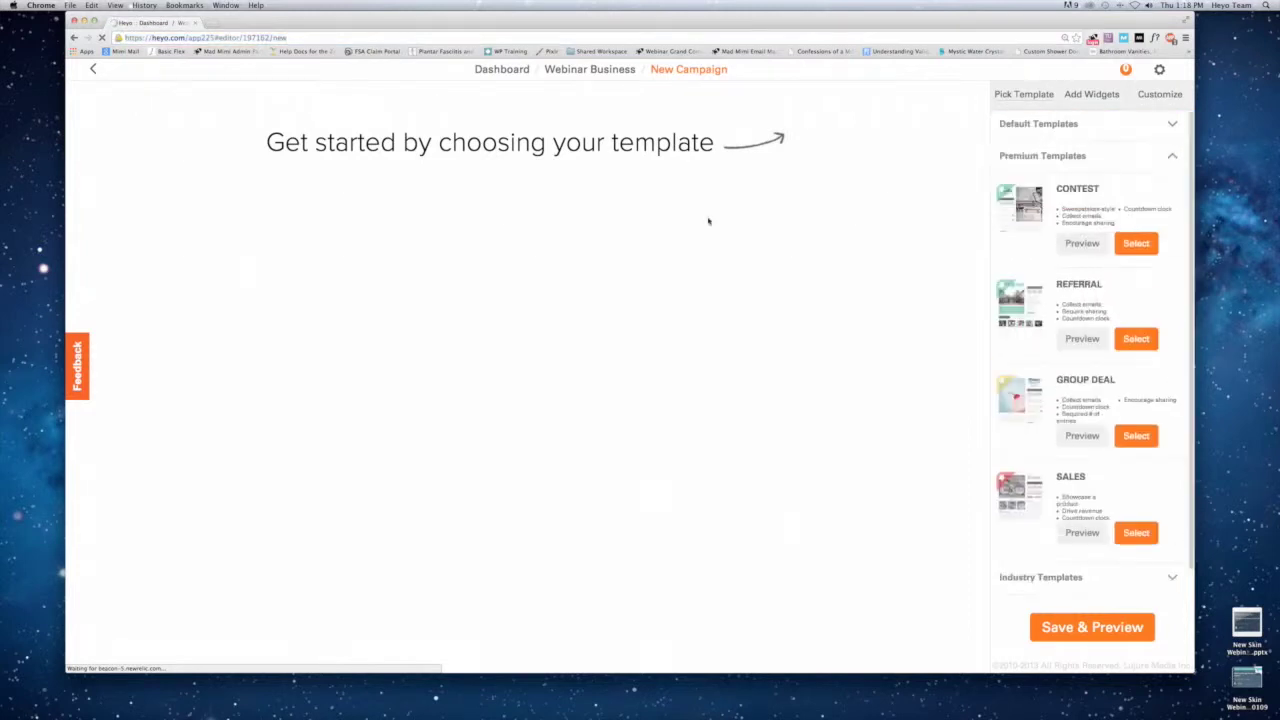
click(1135, 251)
click(590, 425)
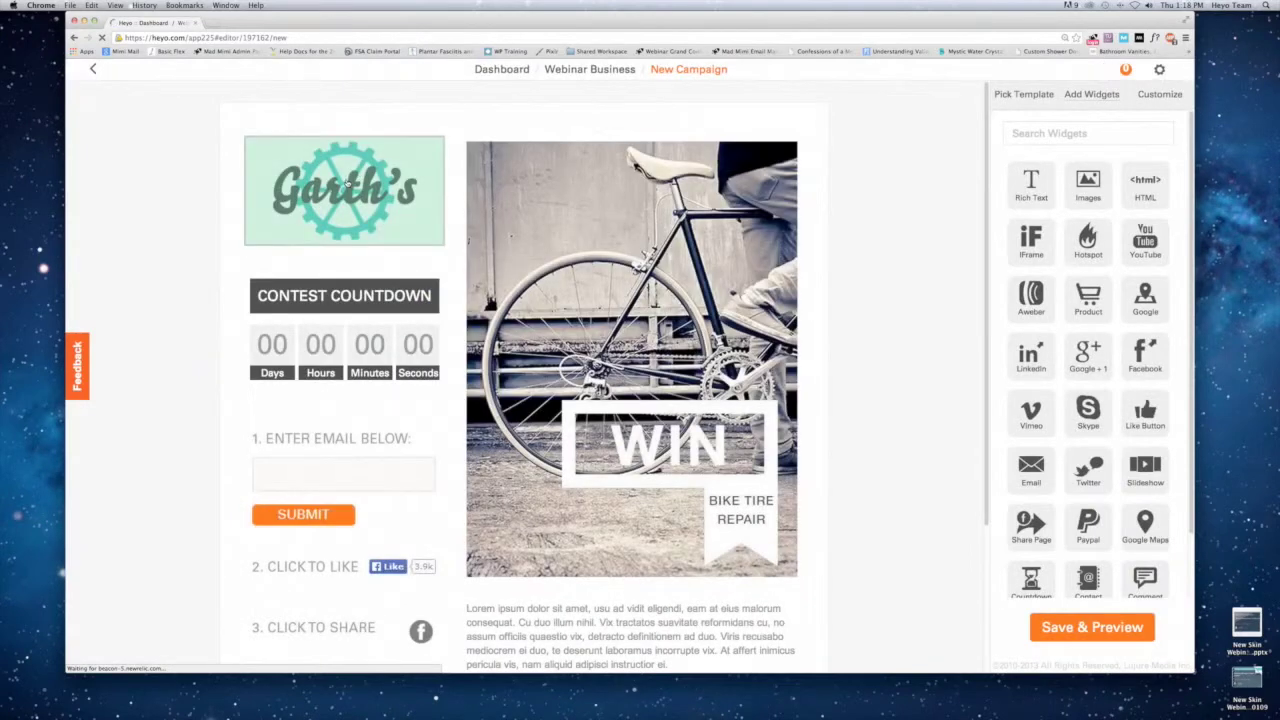
click(1162, 192)
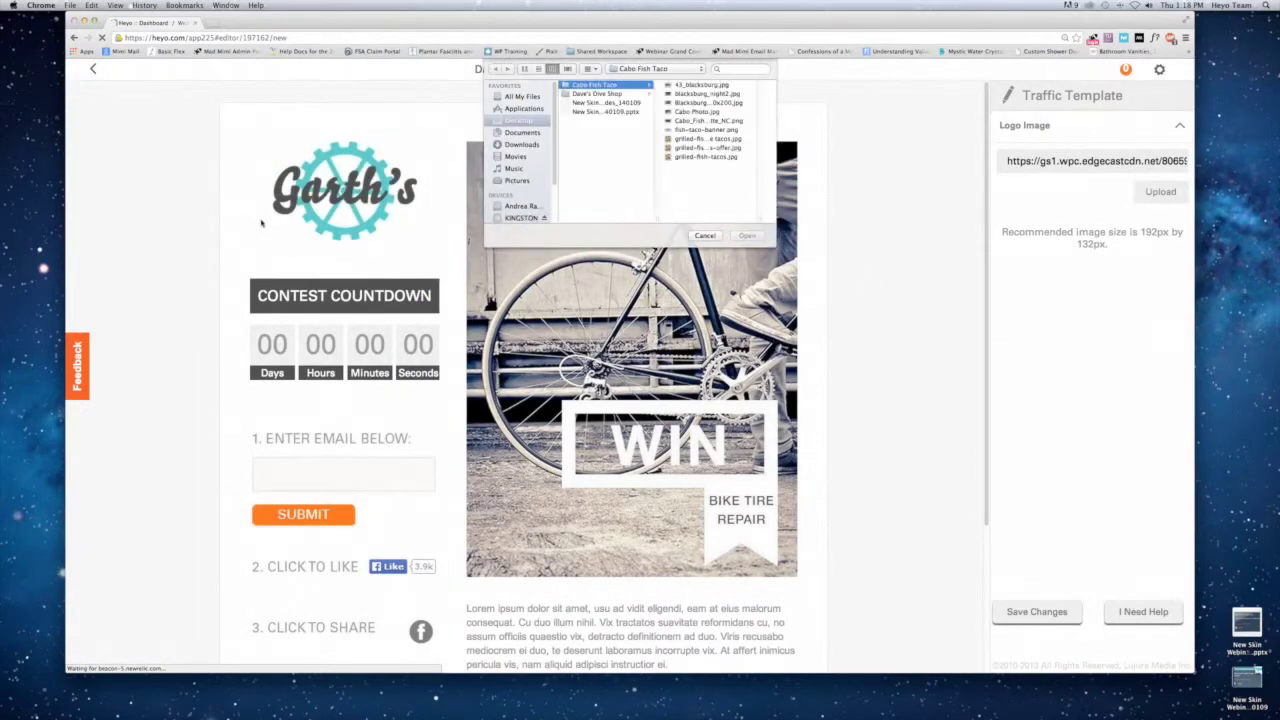
Upload the Cabo Fish Taco logo and save a January 31, 2014 countdown end date.
click(705, 120)
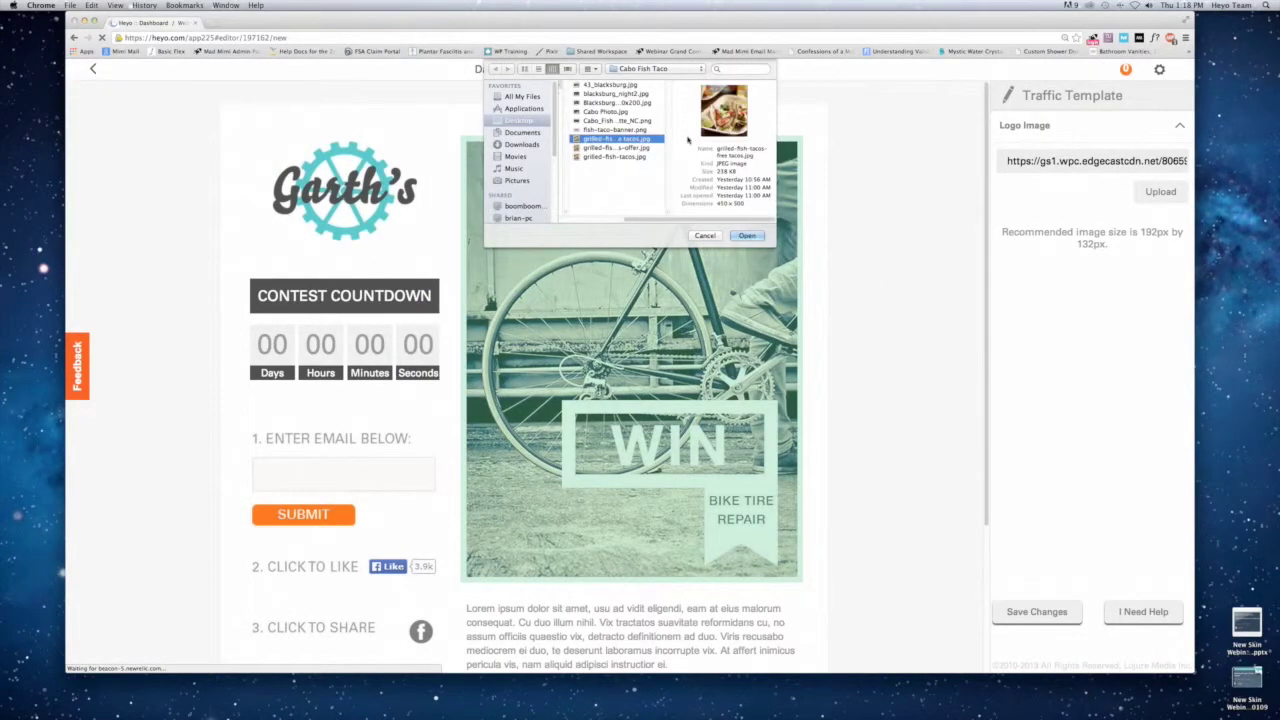
key(Return)
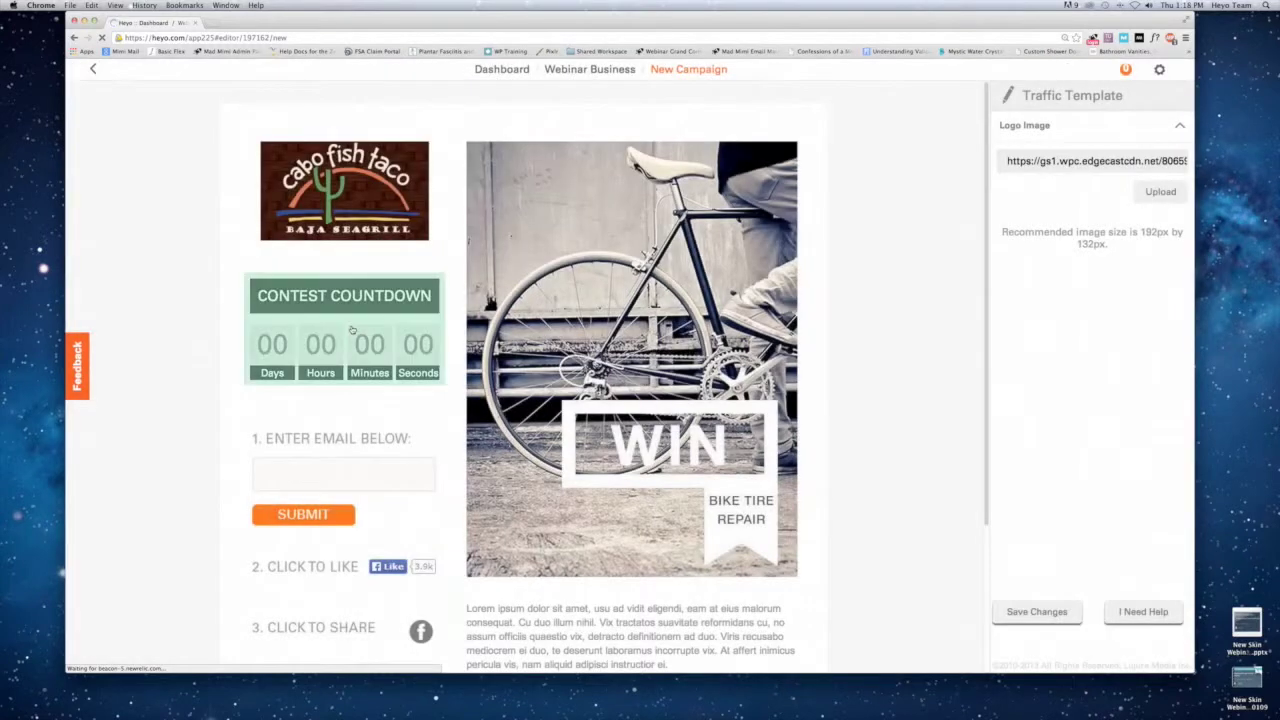
click(362, 338)
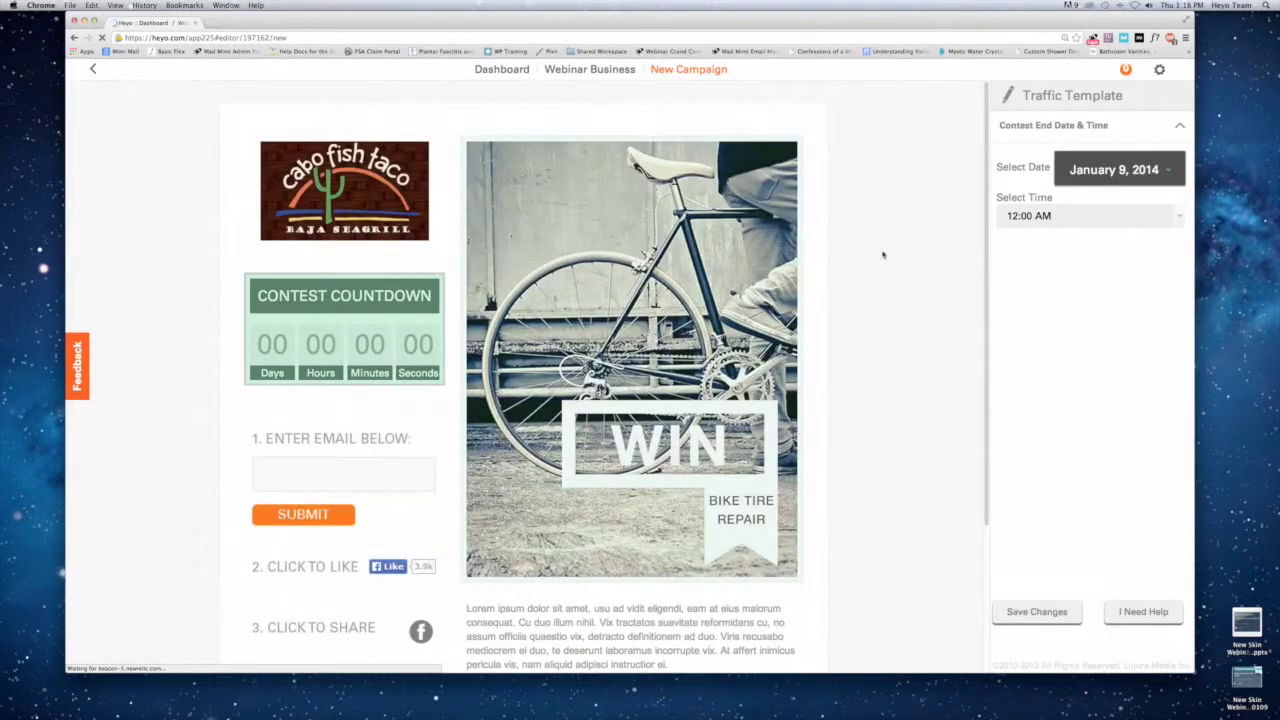
click(1066, 182)
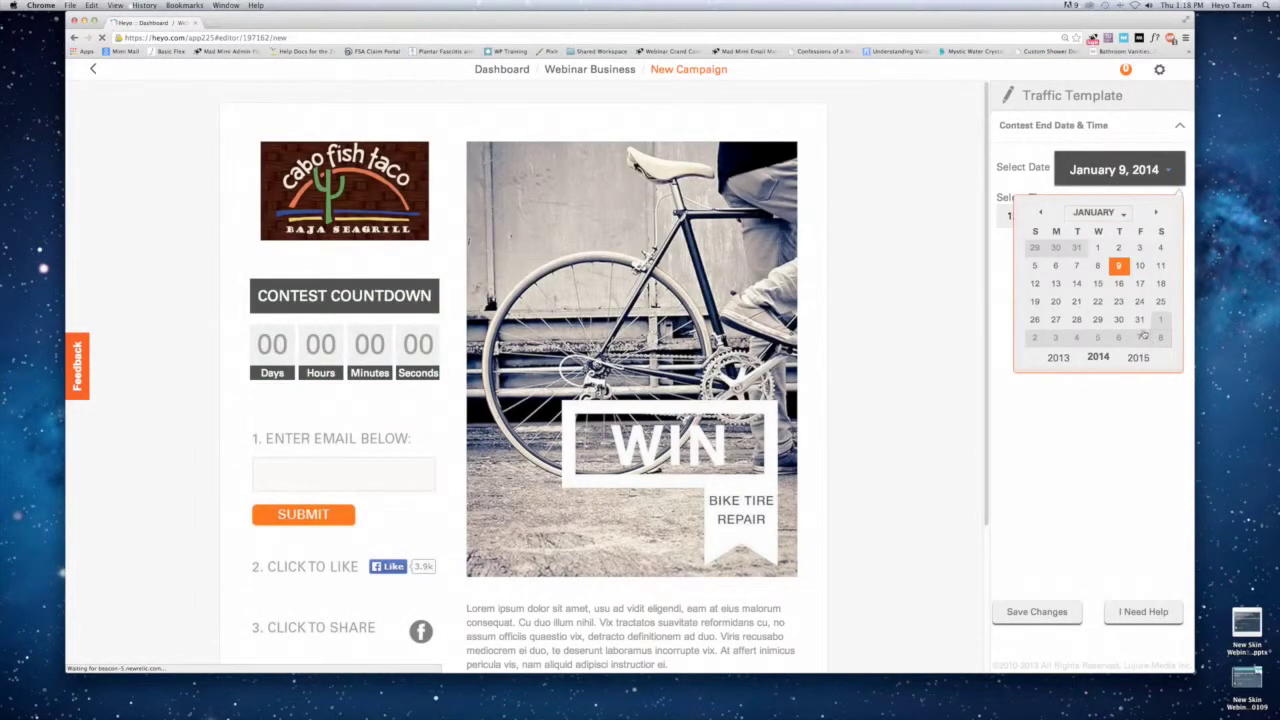
click(1140, 320)
click(1037, 613)
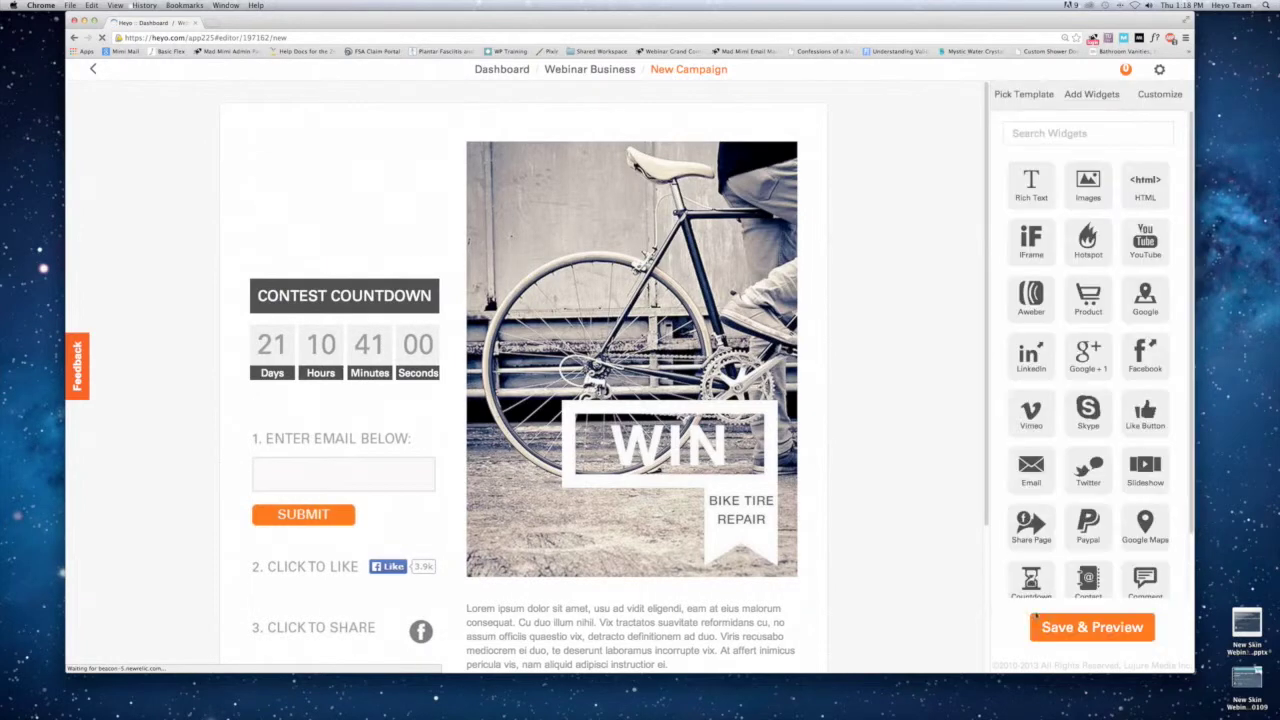
Replace the main contest photo with fish-taco-banner.png.
click(1140, 97)
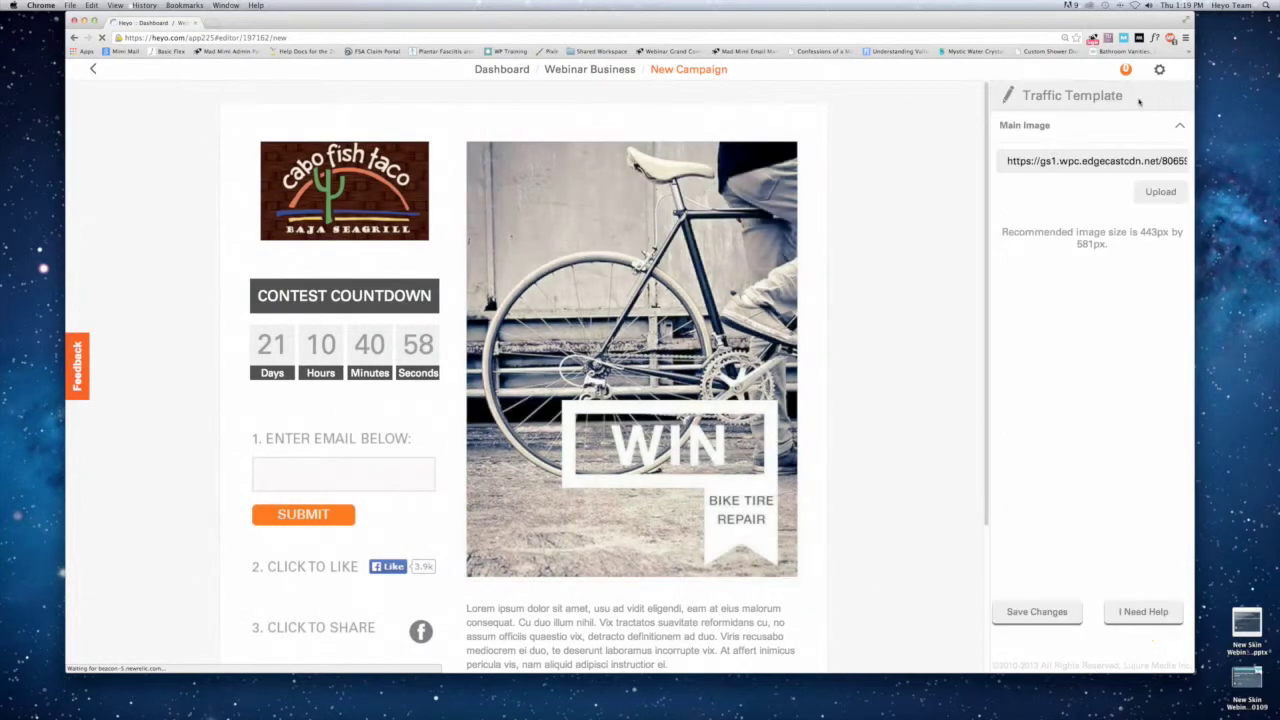
click(1160, 191)
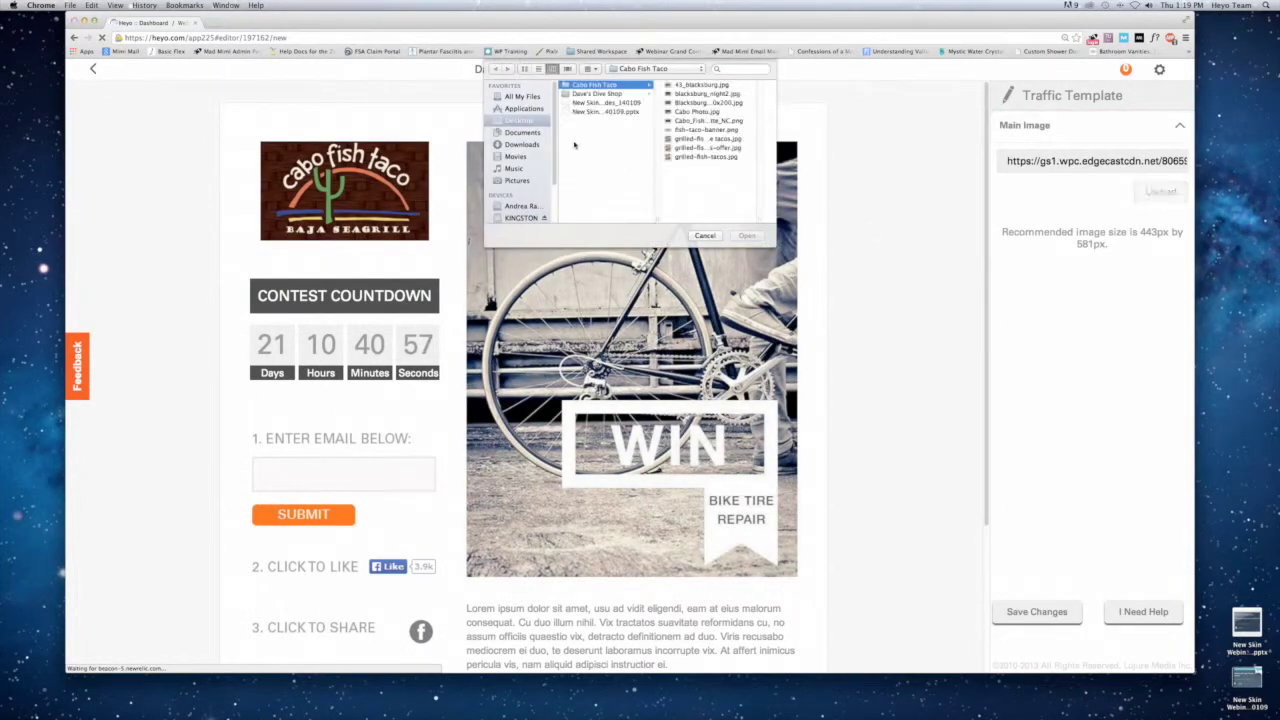
click(689, 121)
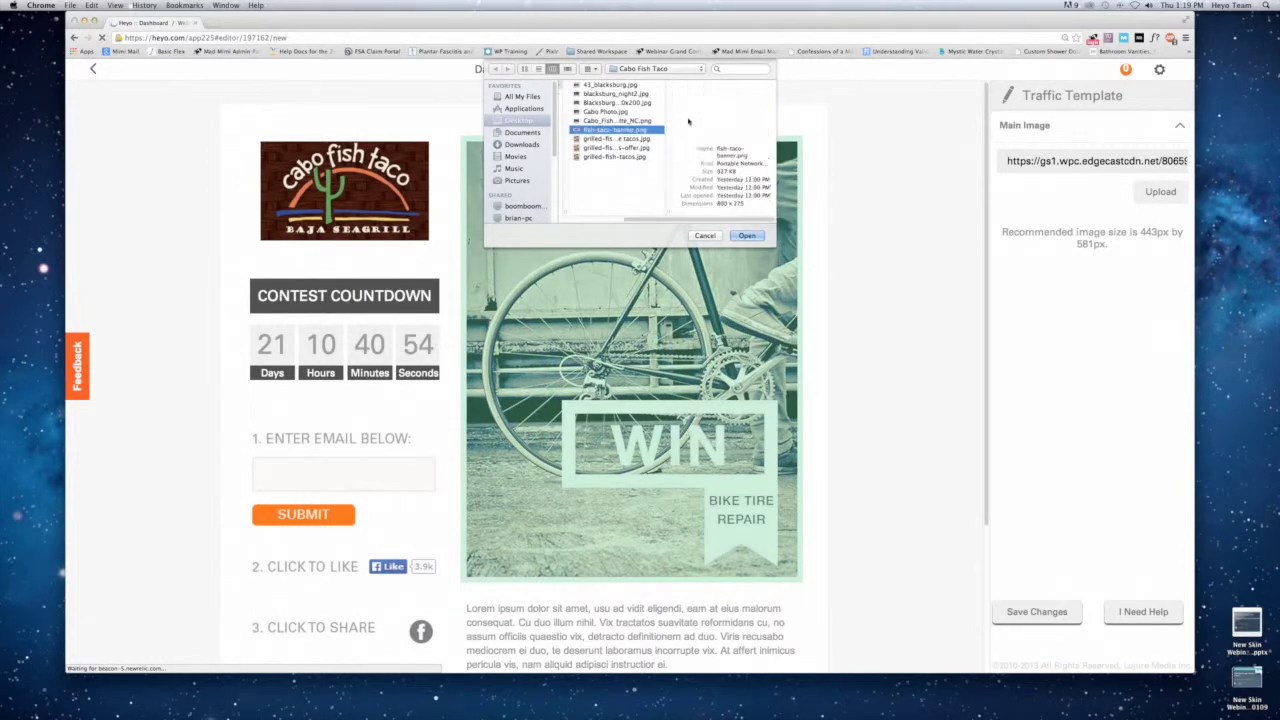
key(Return)
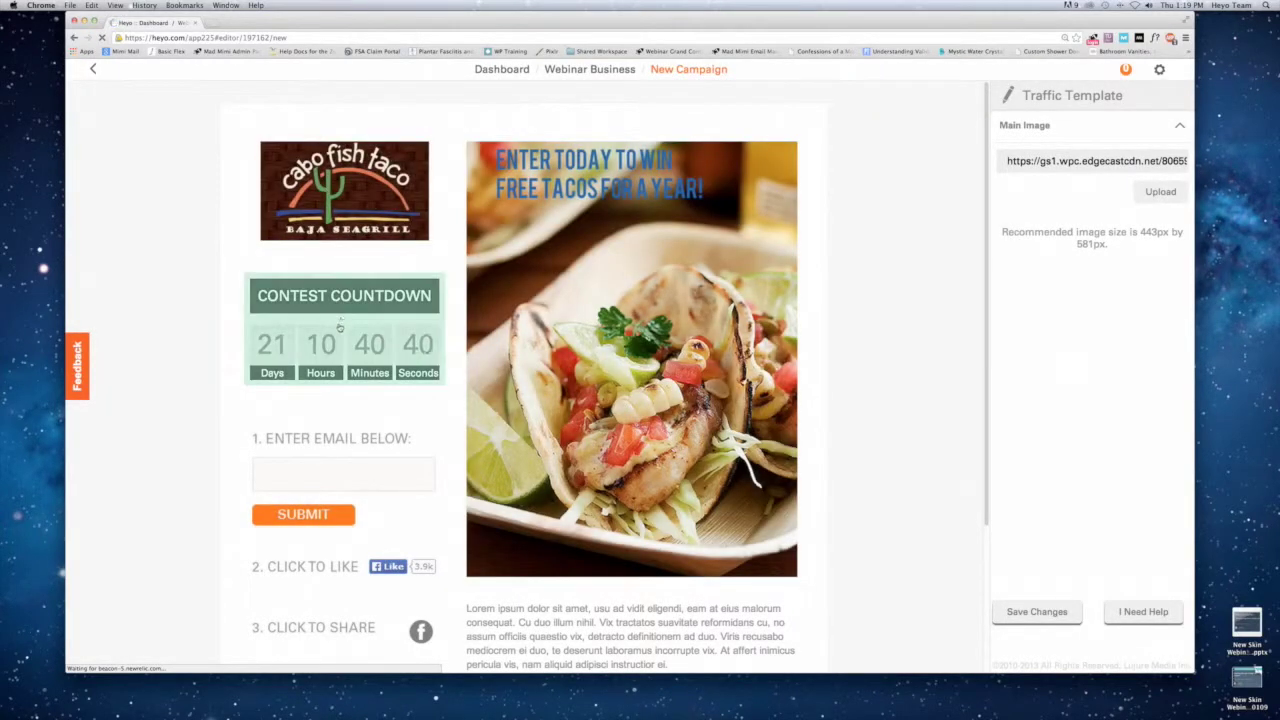
scroll(338, 328, down, 2)
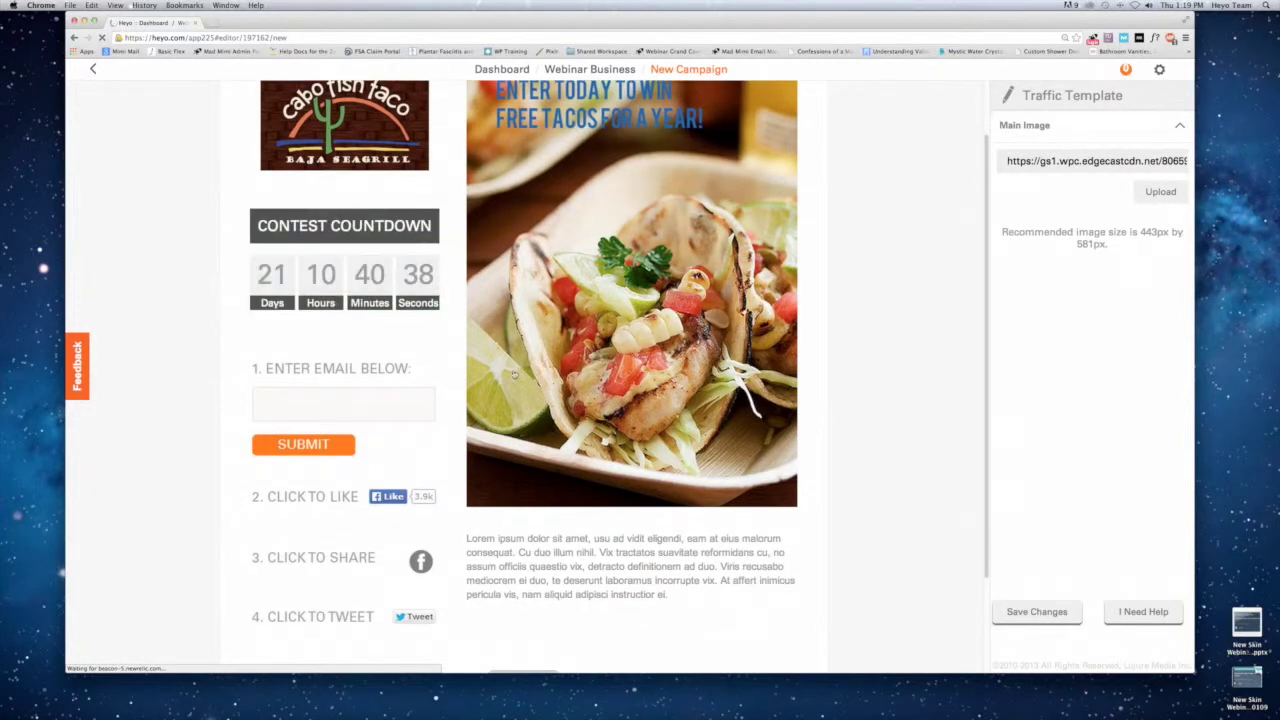
Replace the lorem ipsum description with the free-tacos, 18-or-older, no-employees entry notice.
click(600, 560)
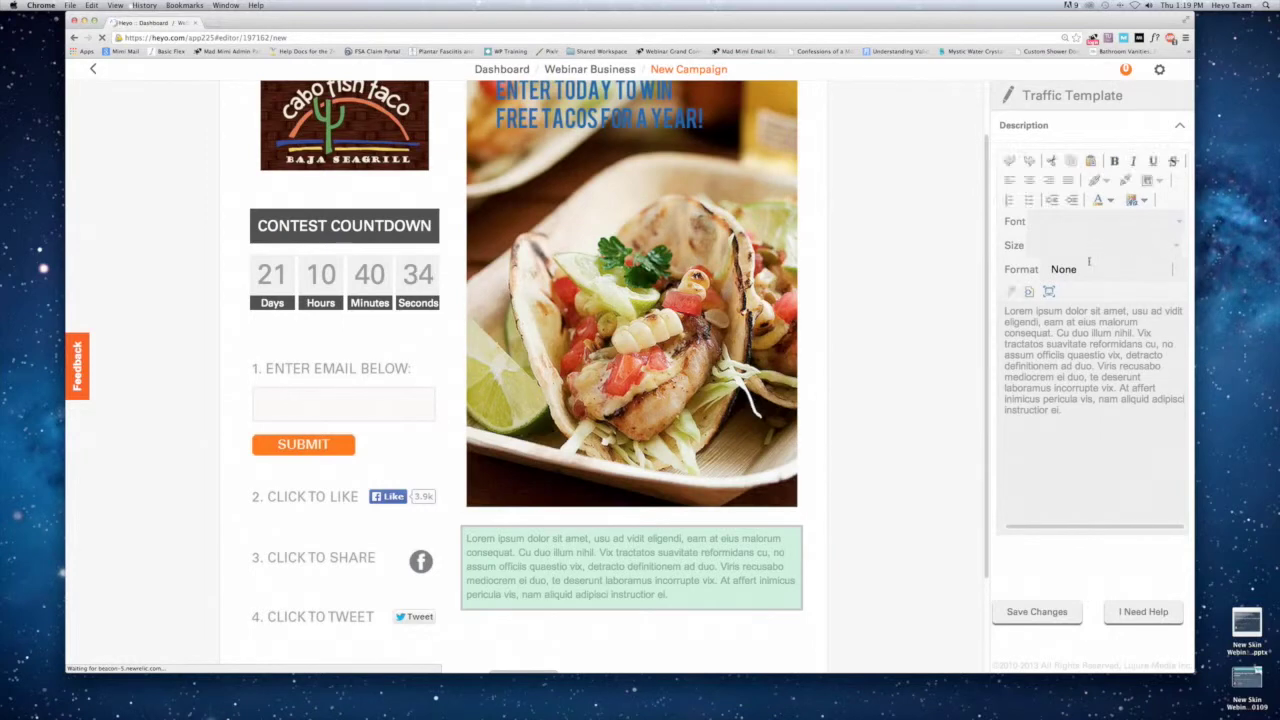
click(1028, 342)
key(super+a)
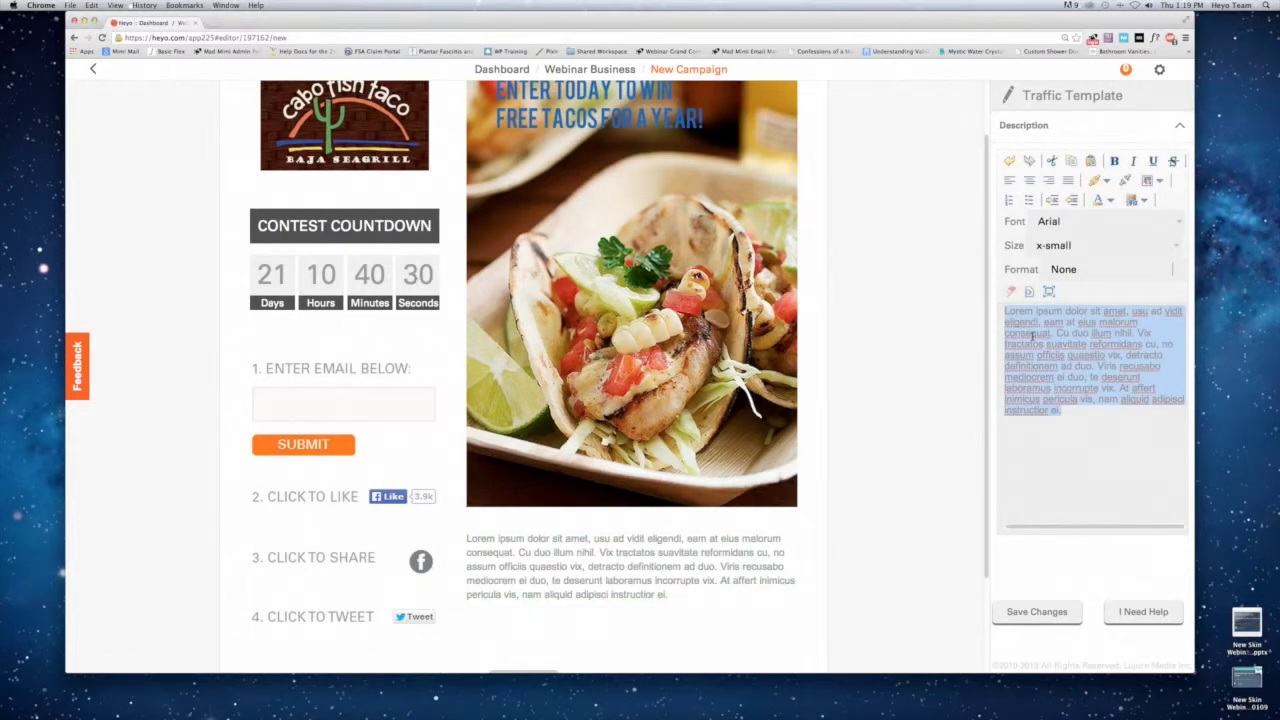
text(I'm giving w)
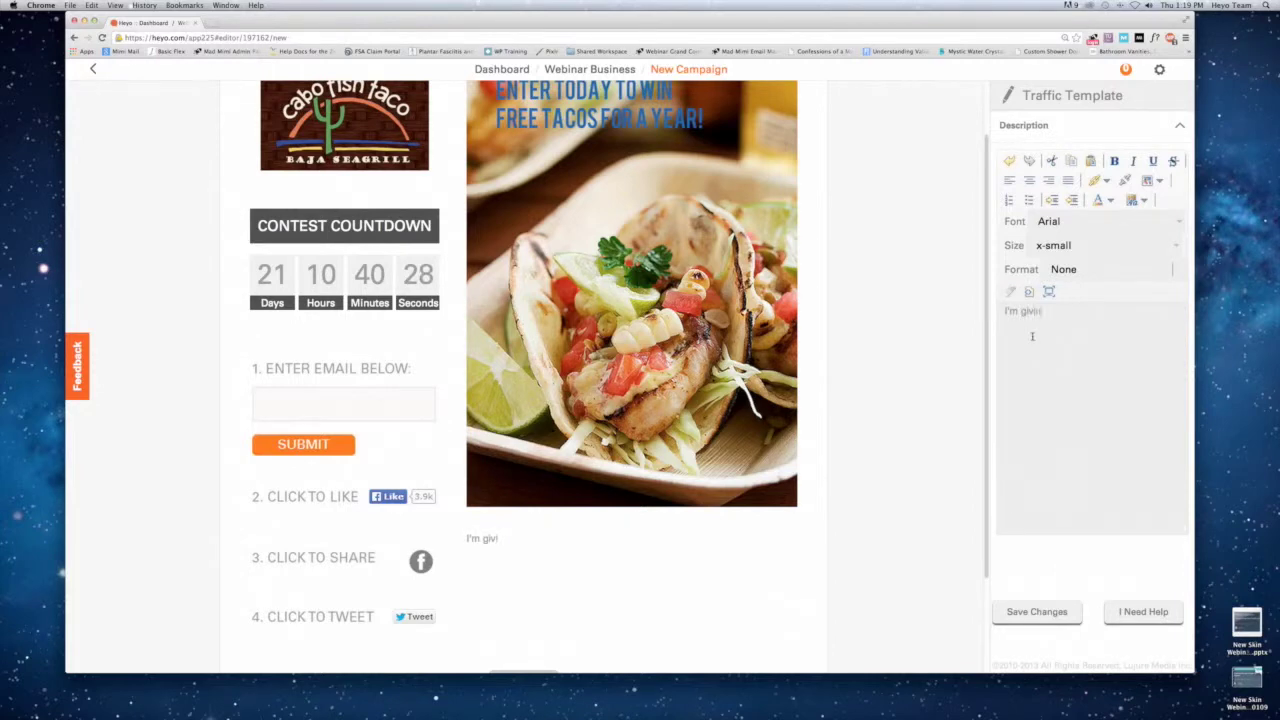
text(way free tacos! Must be 18or older)
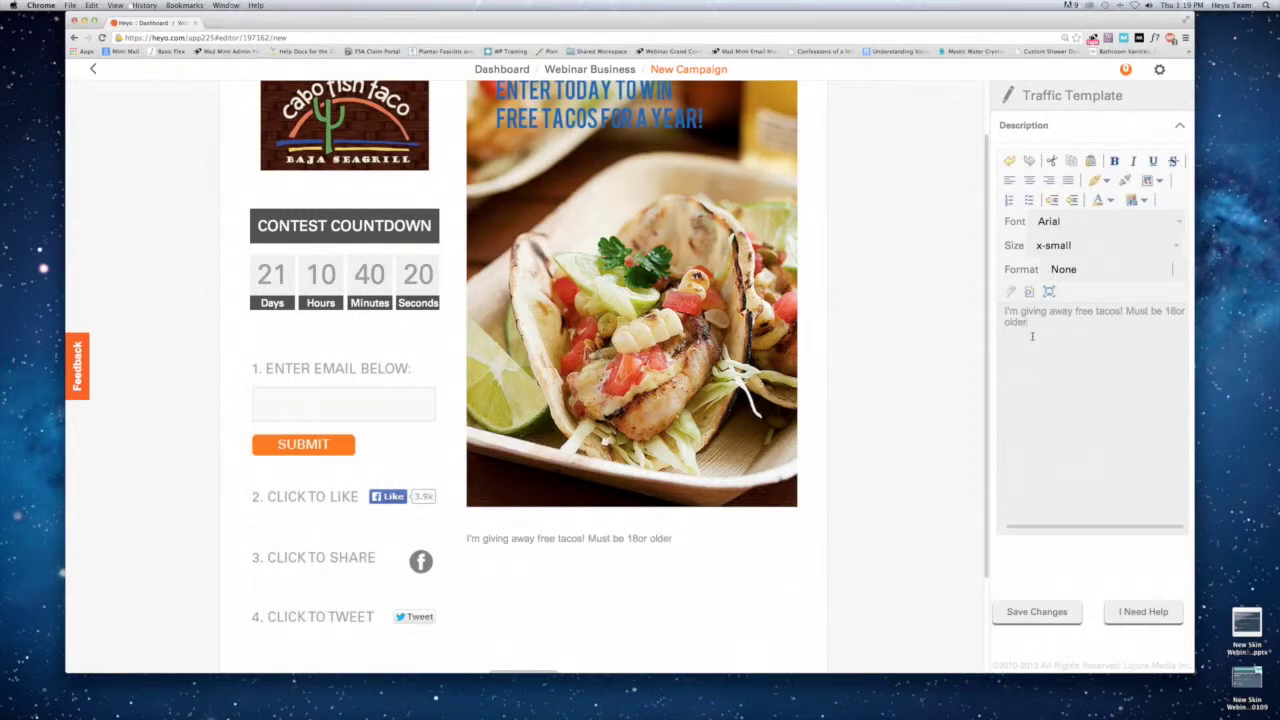
text( to enter. Employees may not participate!)
Format the whole description in small Verdana and save the changes.
triple_click(1033, 336)
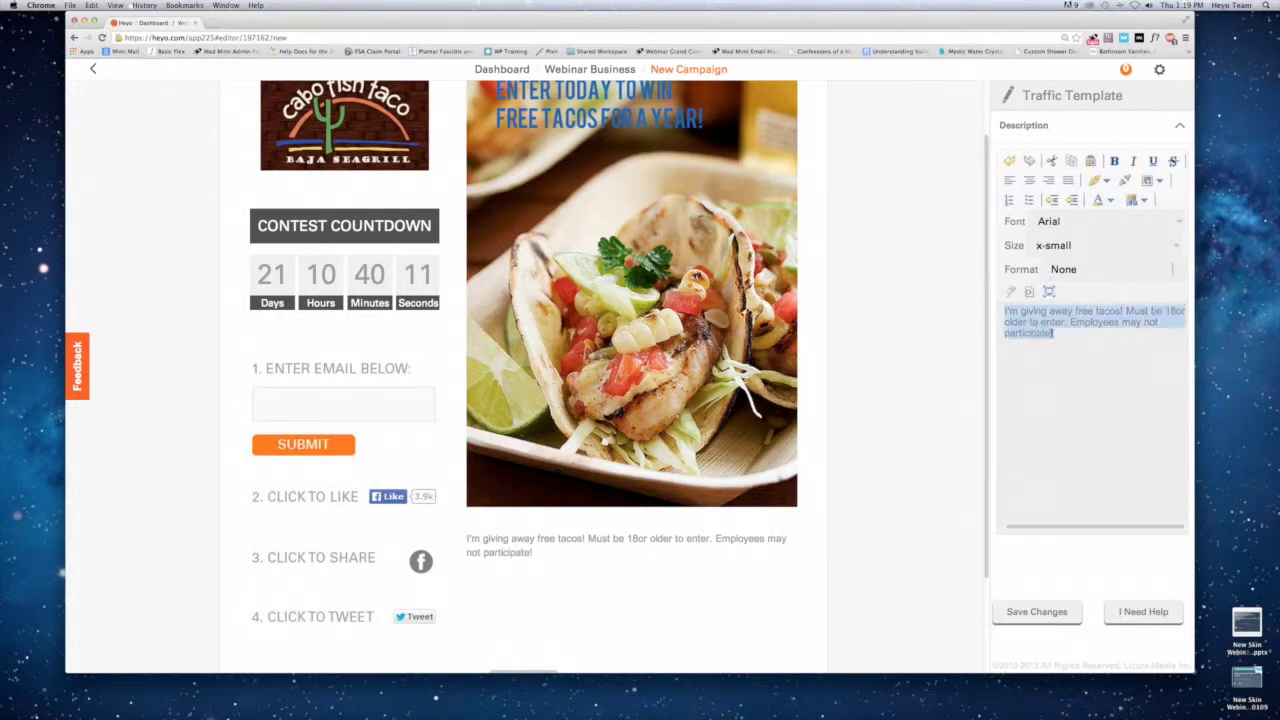
click(1181, 226)
click(1050, 256)
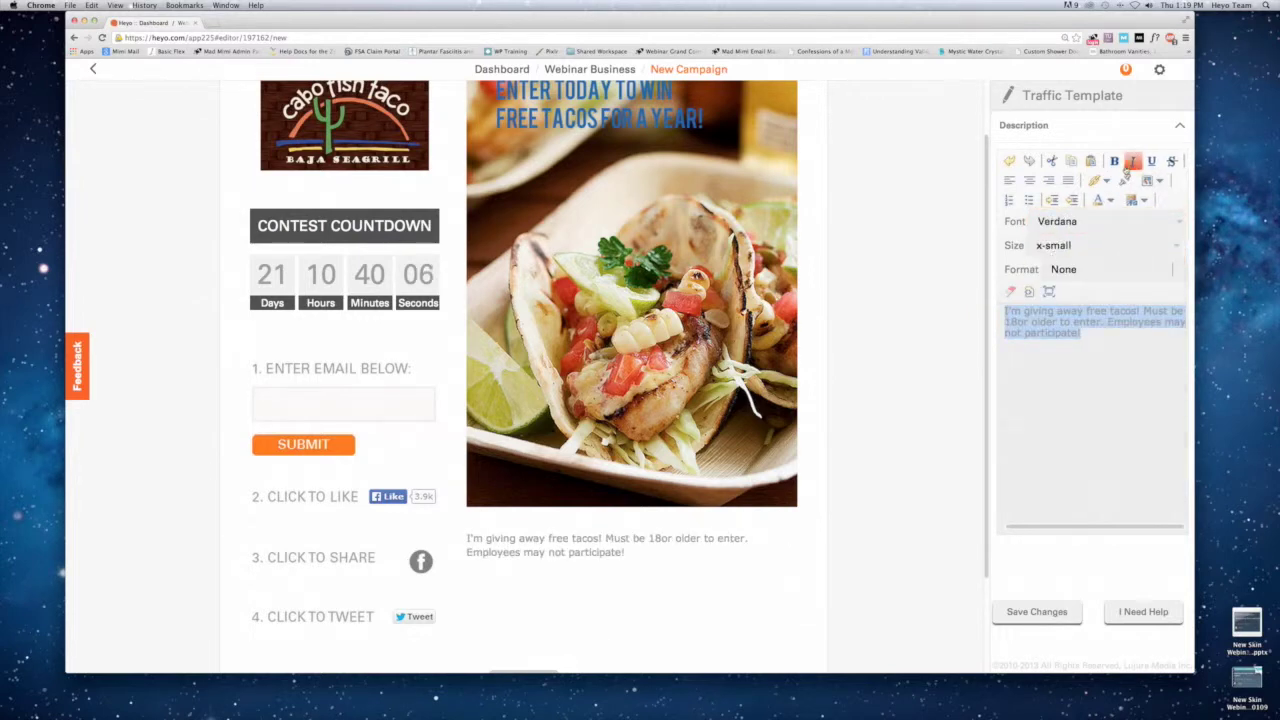
click(1170, 245)
click(1055, 297)
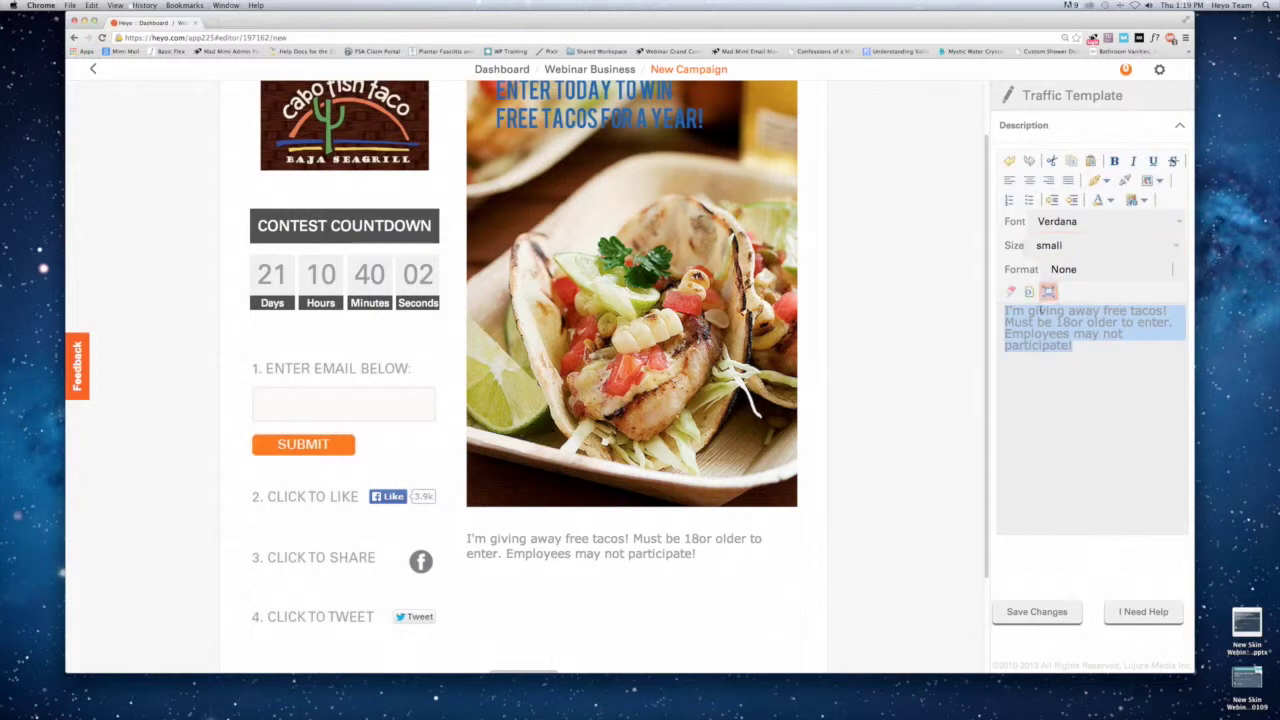
click(1030, 610)
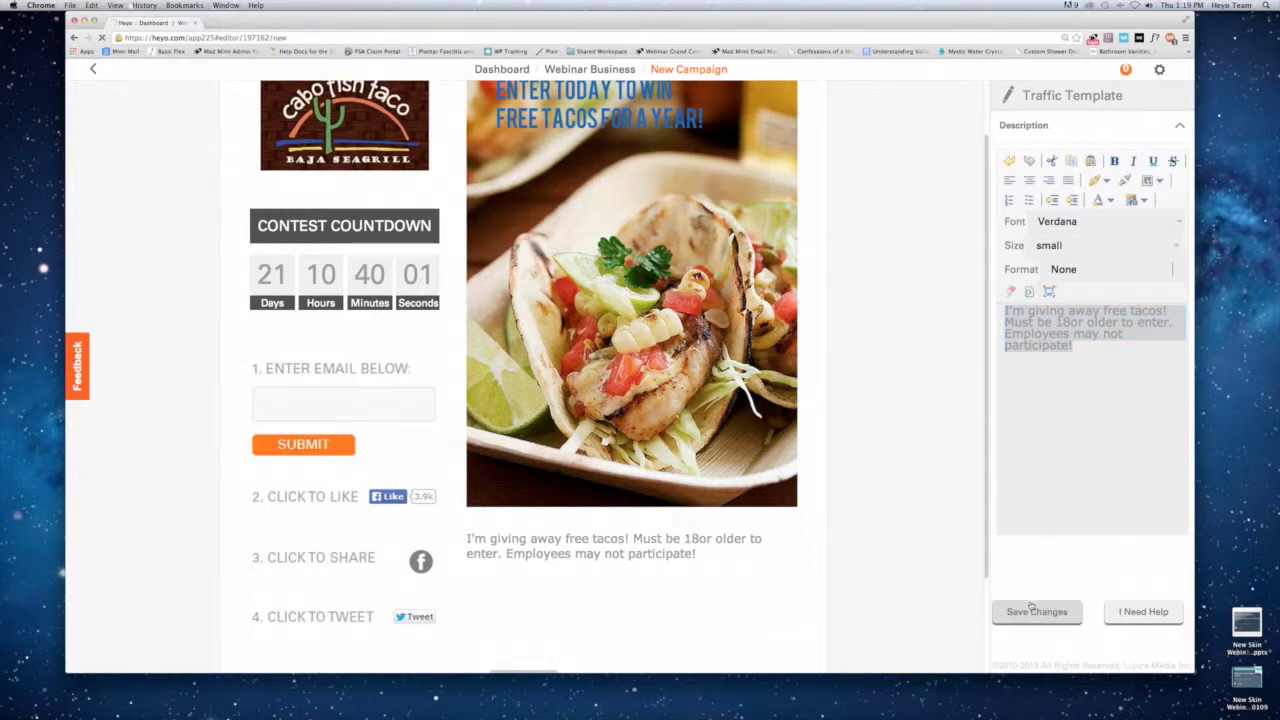
scroll(800, 460, up, 2)
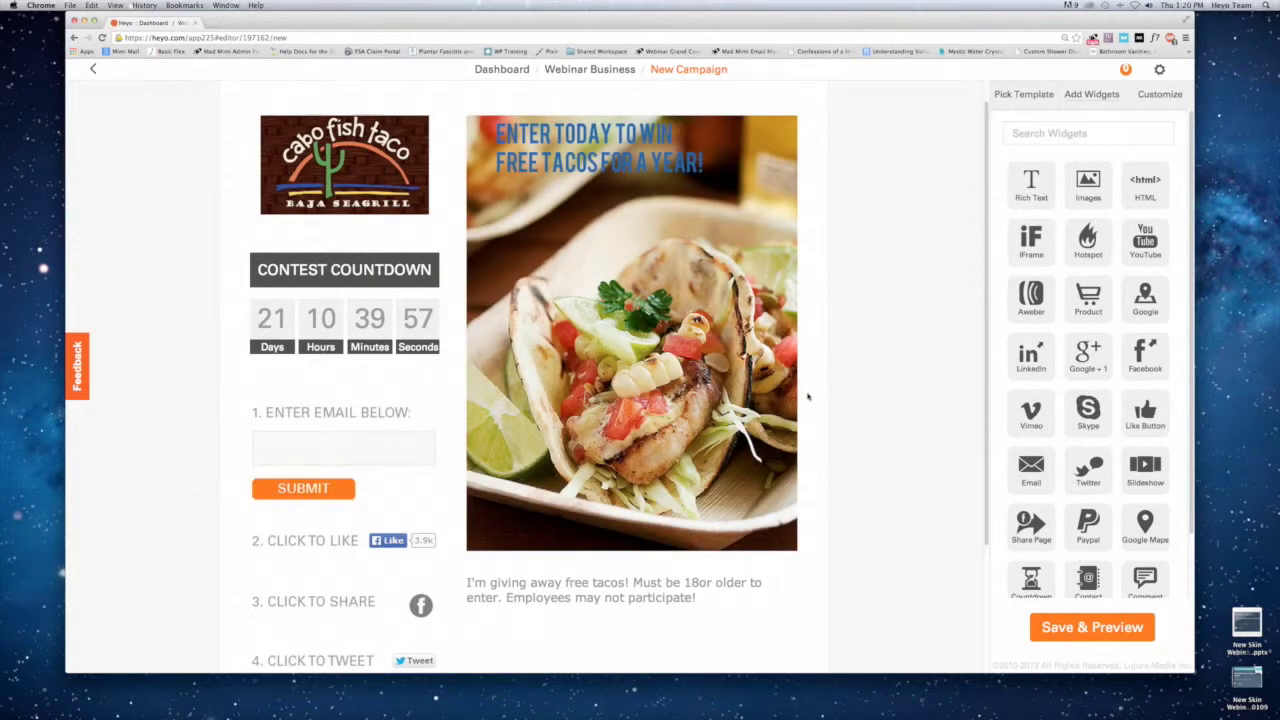
Scroll up and down through the finished Cabo Fish Taco contest page preview.
scroll(858, 377, down, 3)
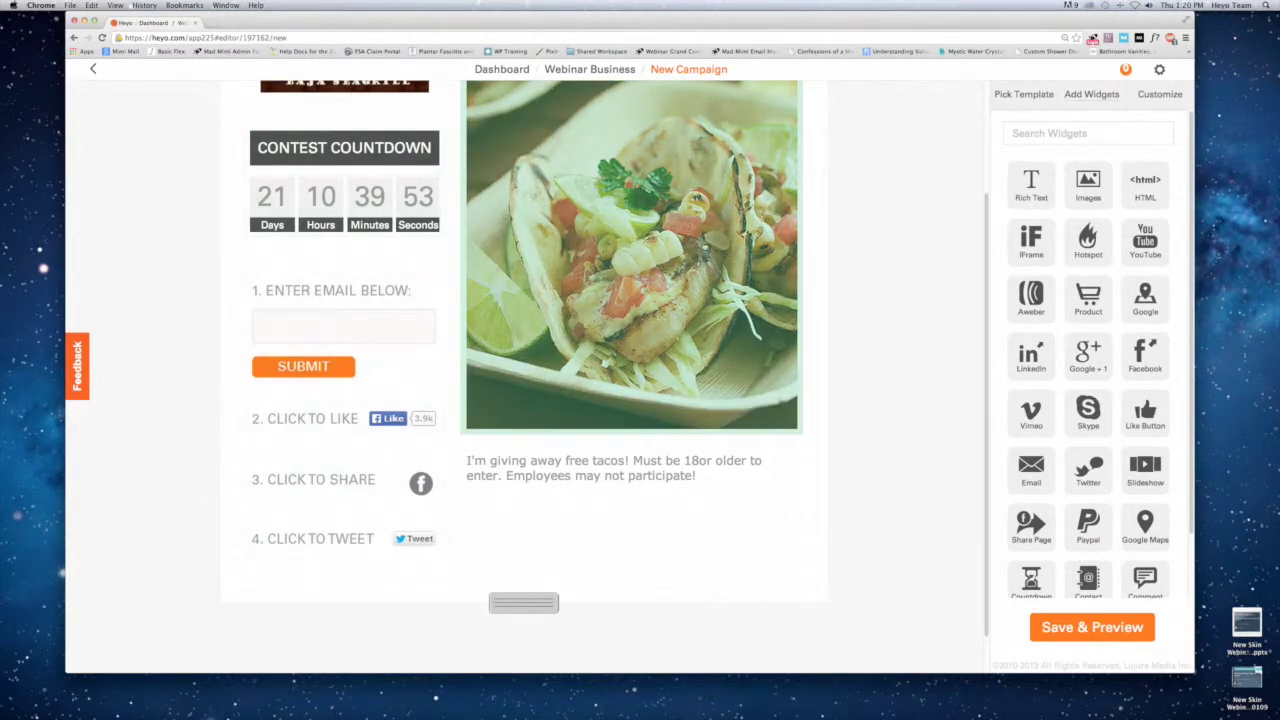
scroll(715, 238, up, 3)
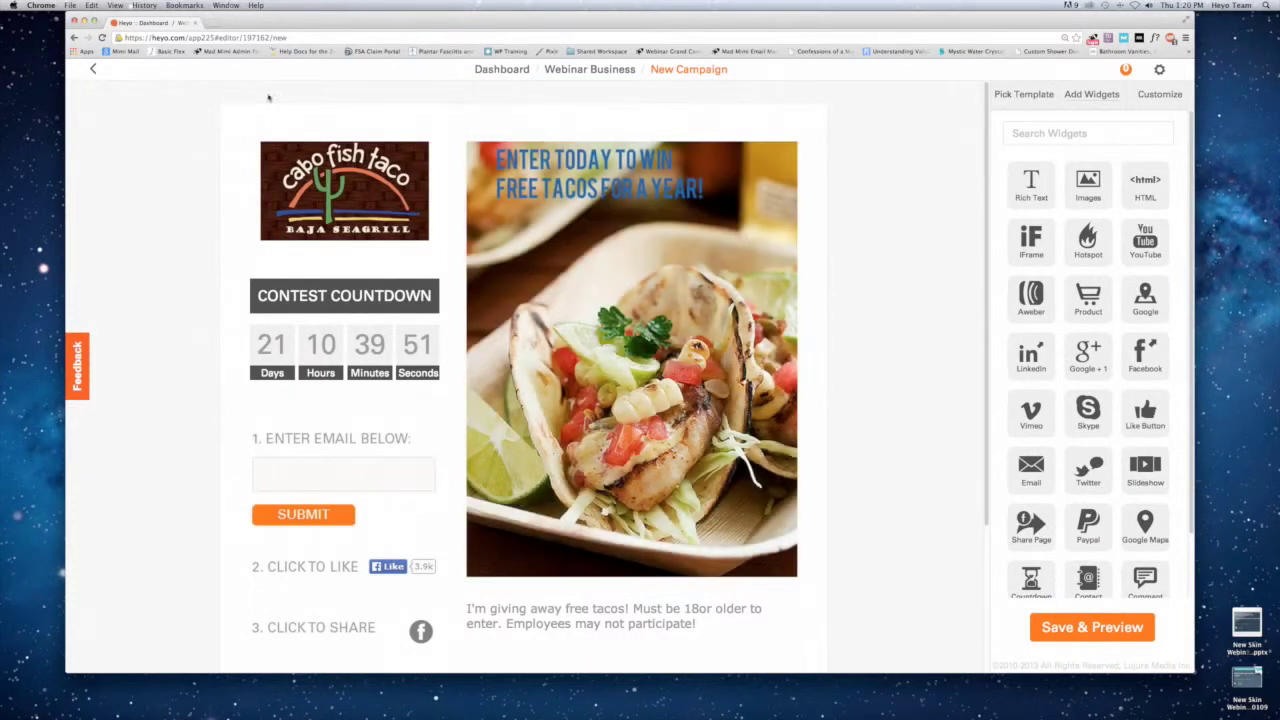
scroll(739, 289, down, 2)
scroll(739, 289, down, 1)
scroll(720, 296, up, 3)
Glance at the templates, return to widgets, then select the Customize tab's background image field.
click(1018, 93)
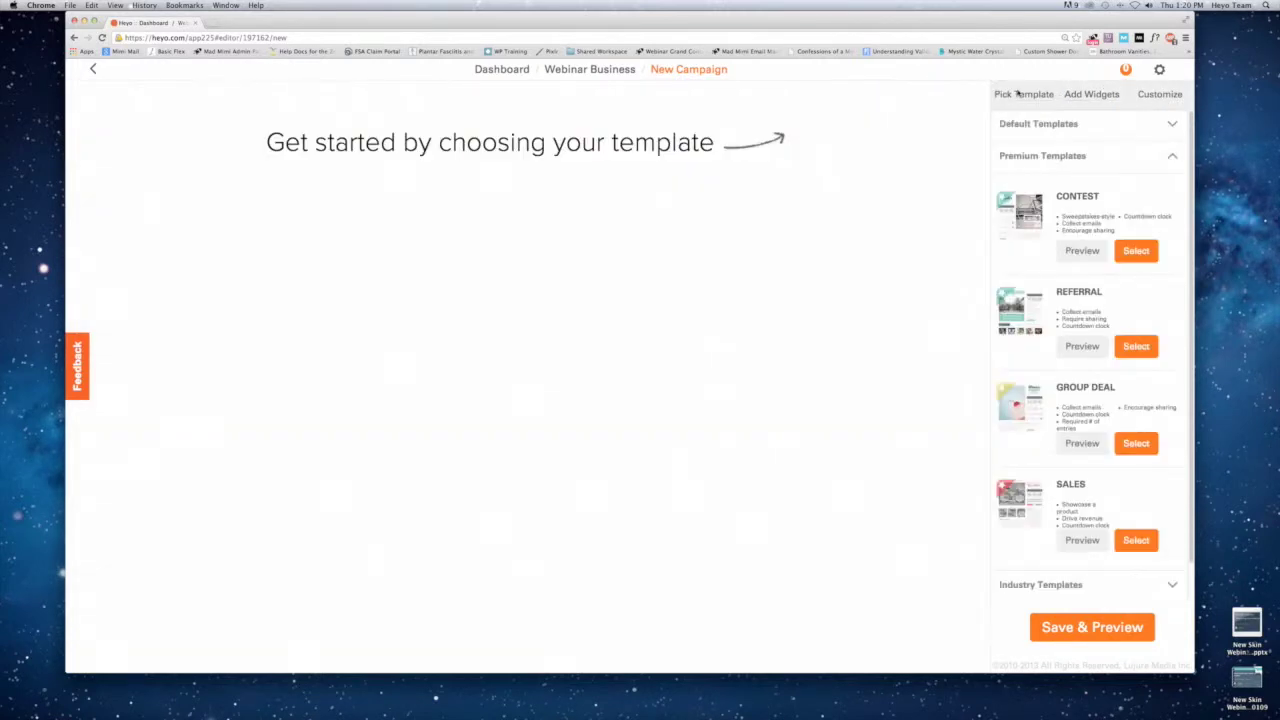
click(1087, 94)
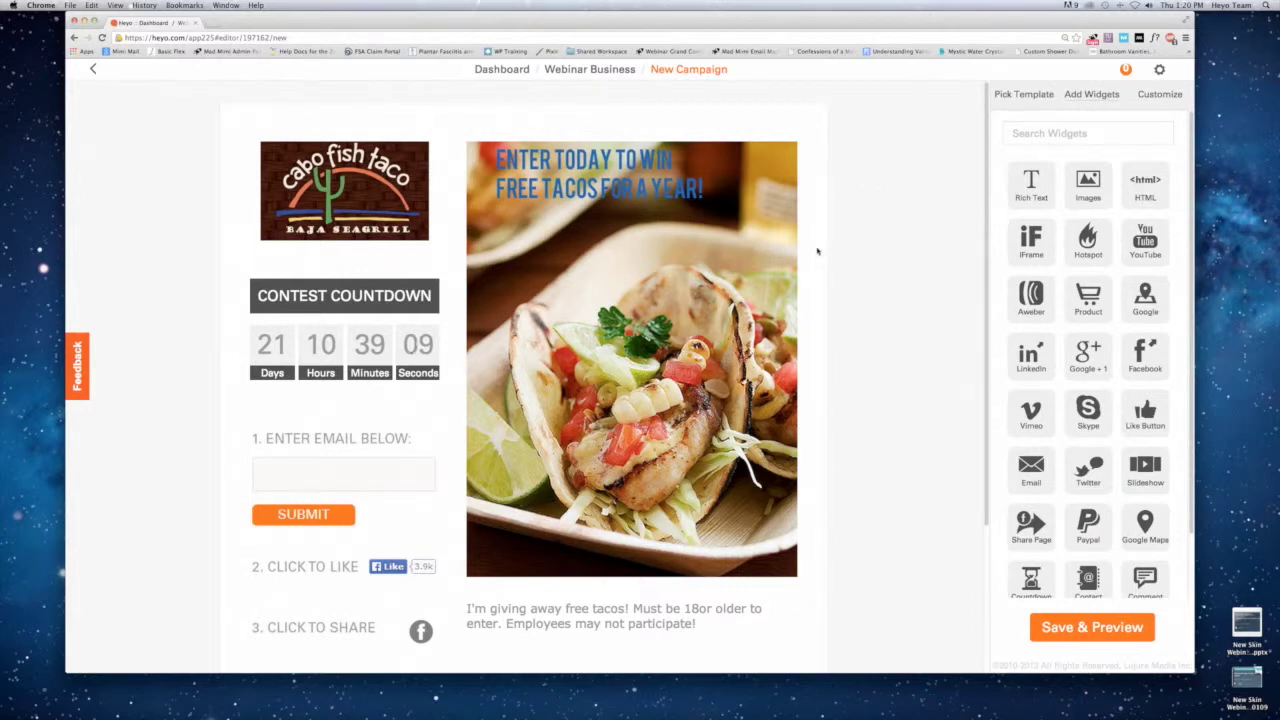
click(1145, 93)
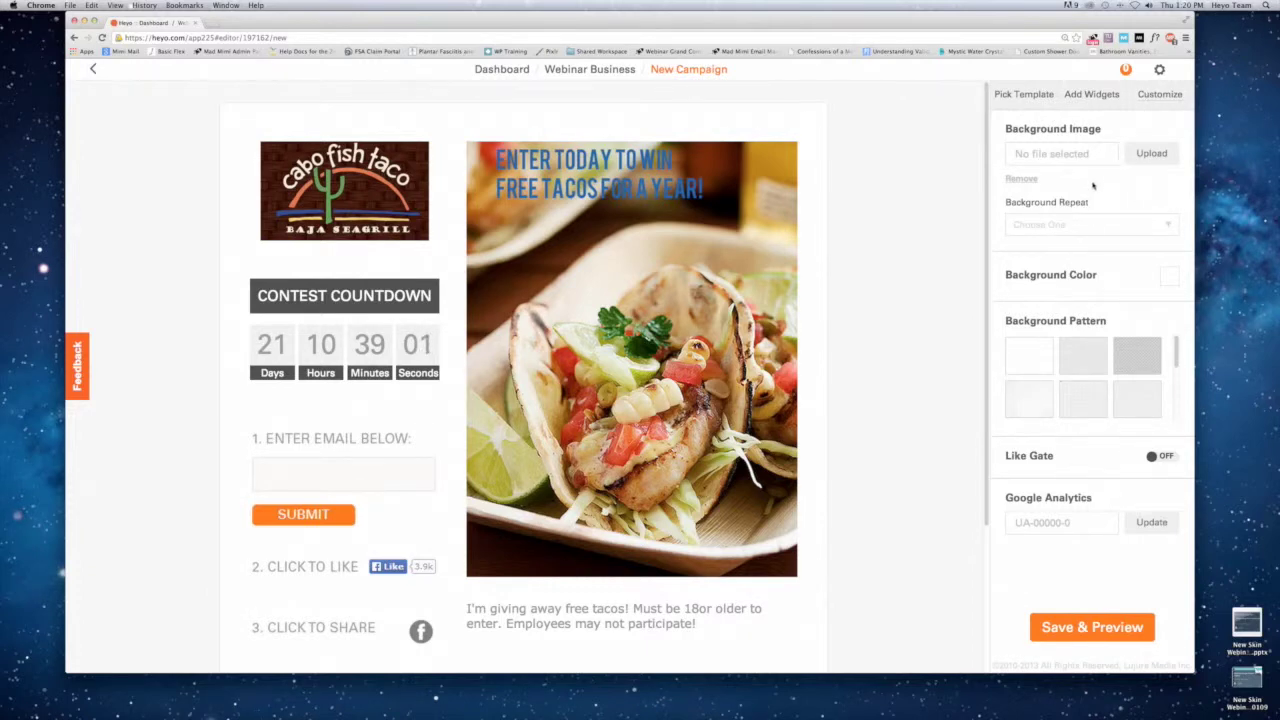
click(1081, 152)
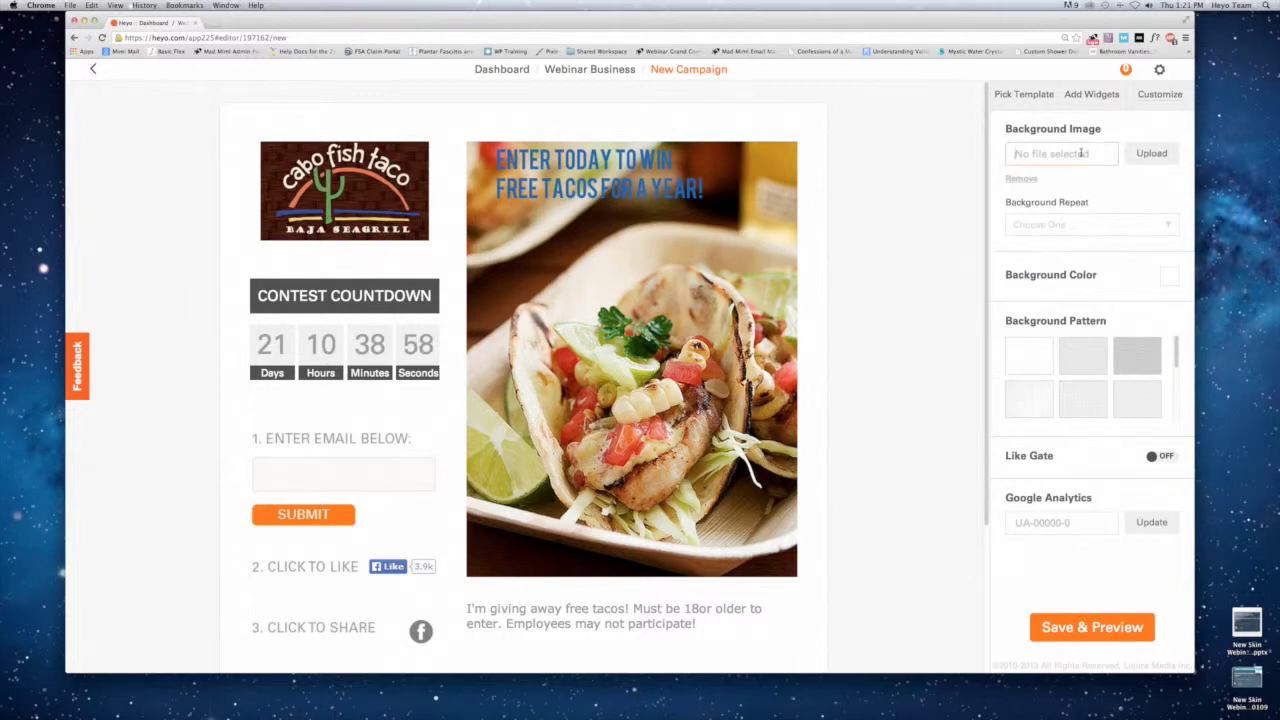
Set the page background colour to #ede8e3 and try several grey tiled background patterns.
click(1170, 276)
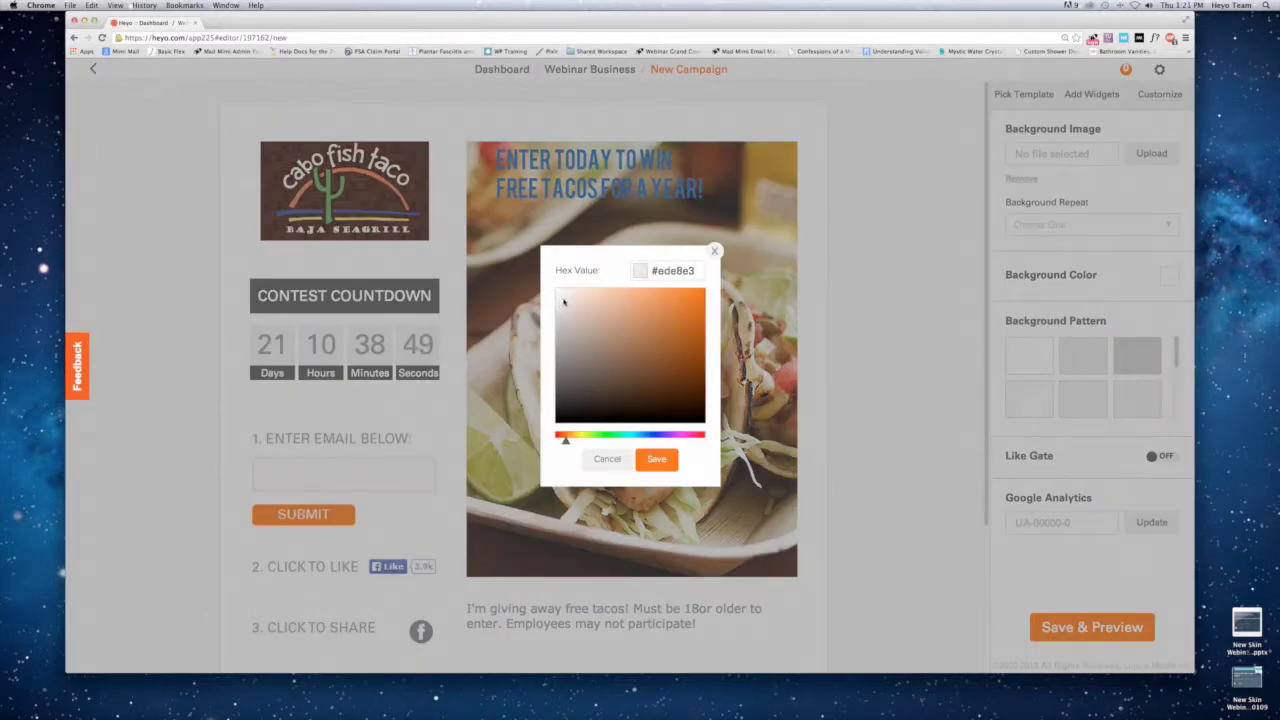
click(656, 459)
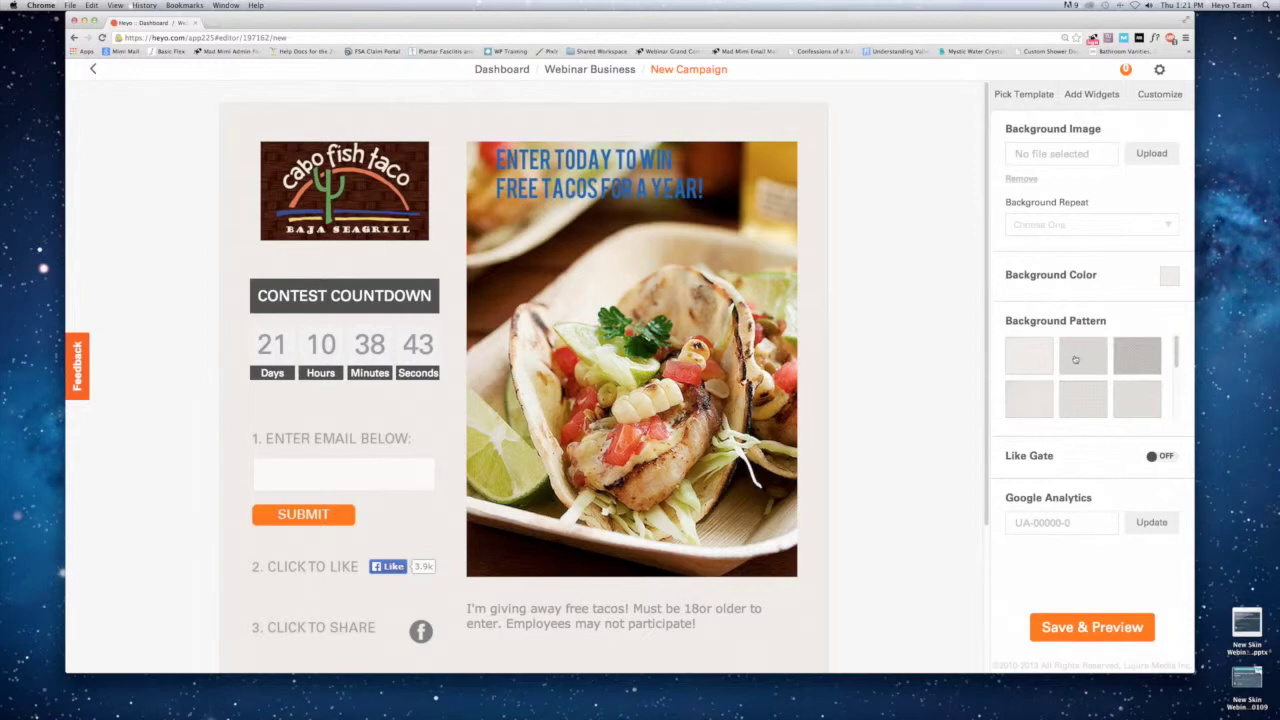
click(1077, 361)
click(1128, 400)
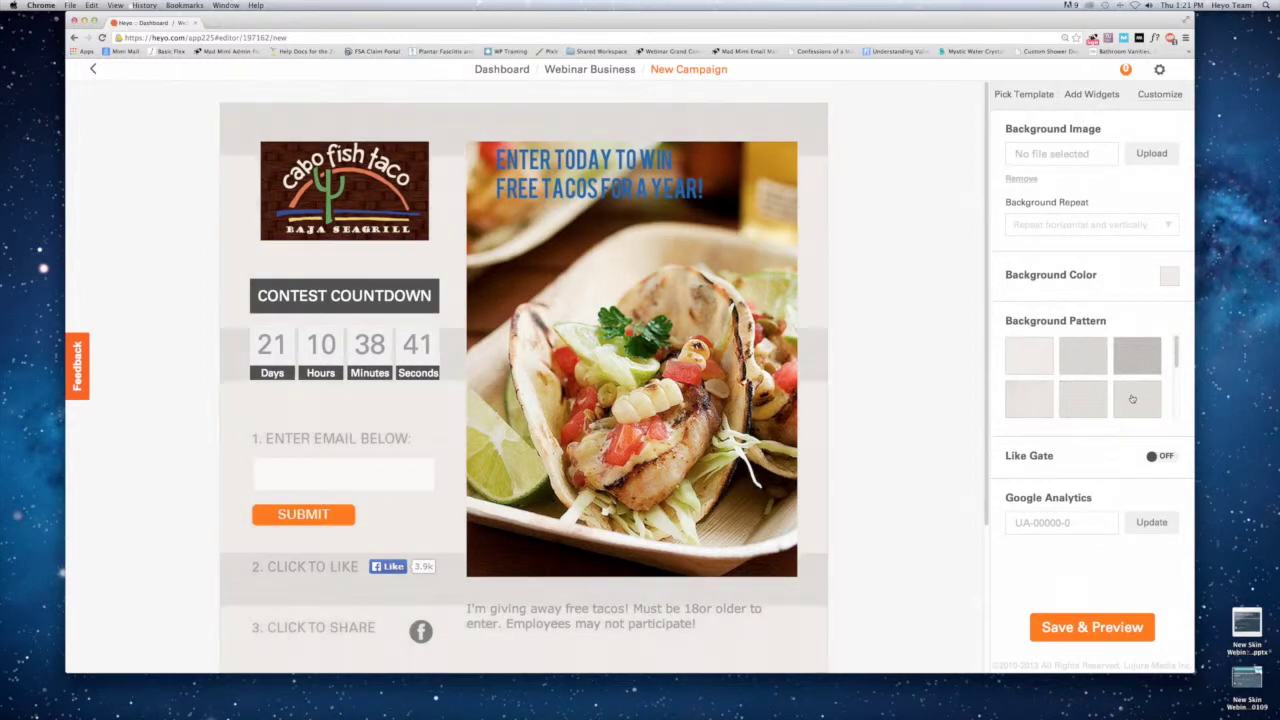
scroll(1128, 401, down, 1)
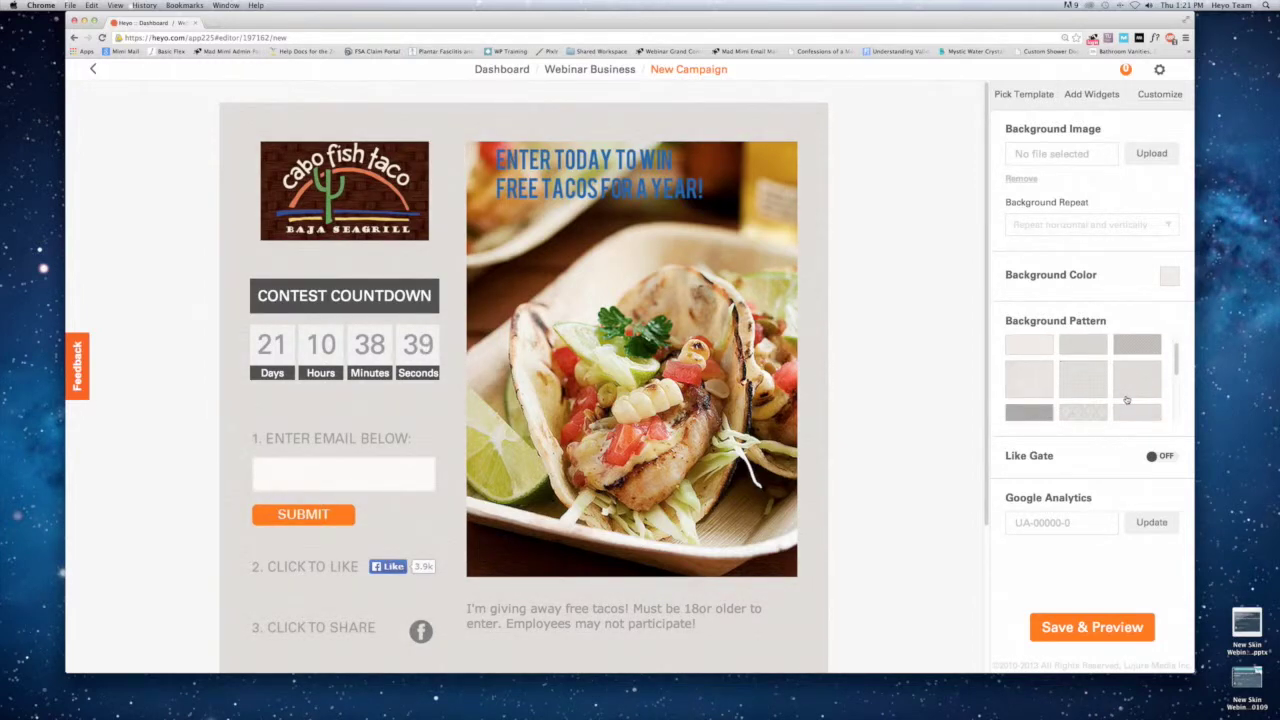
scroll(1126, 400, down, 2)
click(1132, 380)
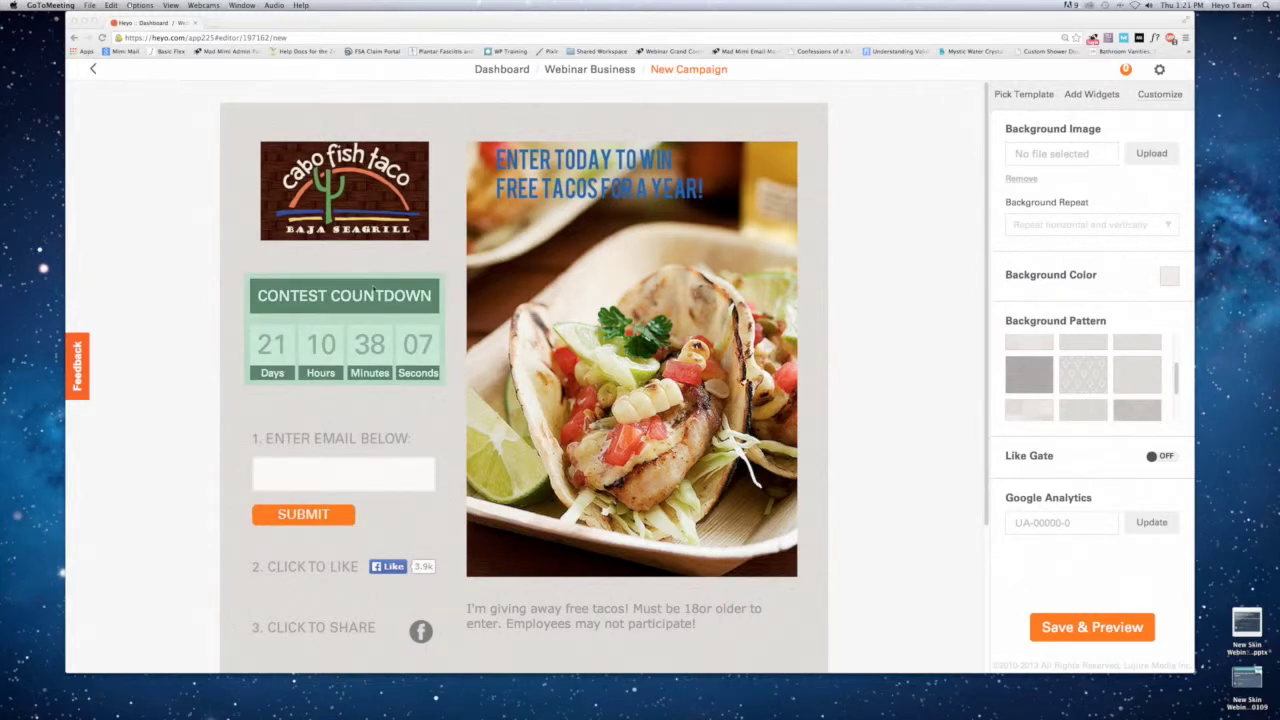
Search the widget library for 'coun', drag the Countdown tile, then clear the search.
click(1088, 93)
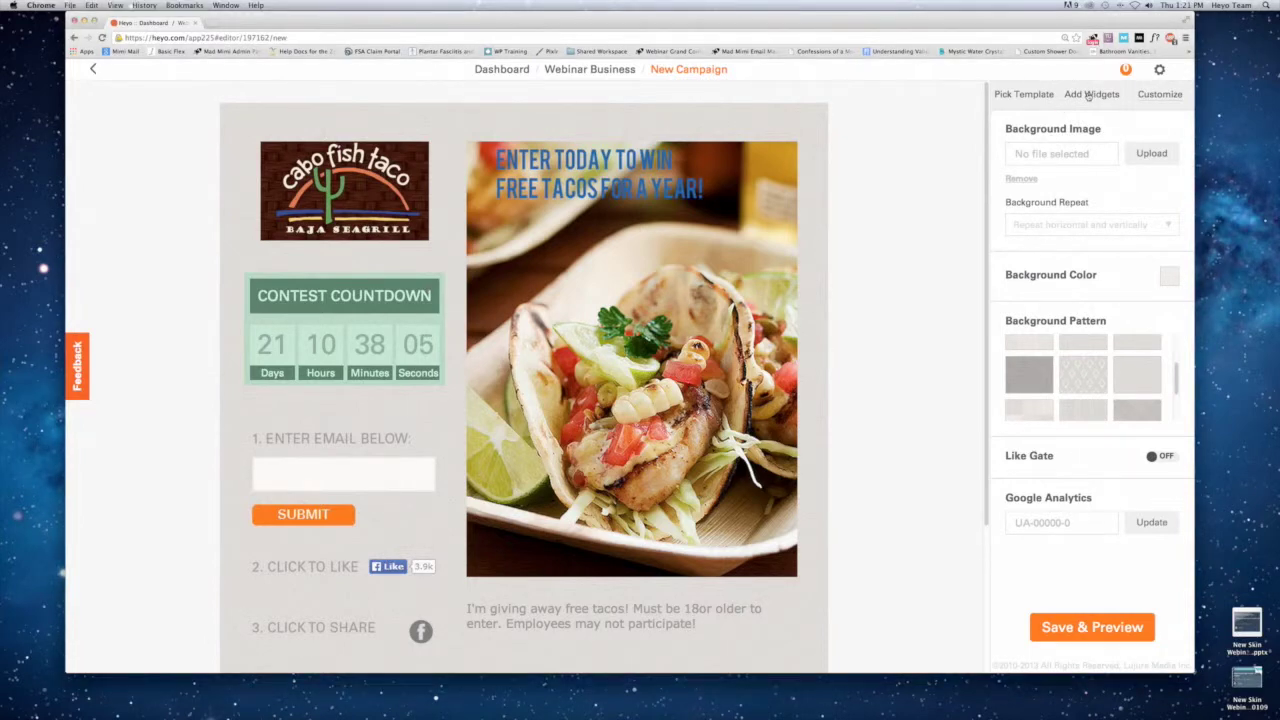
click(1074, 134)
text(coun)
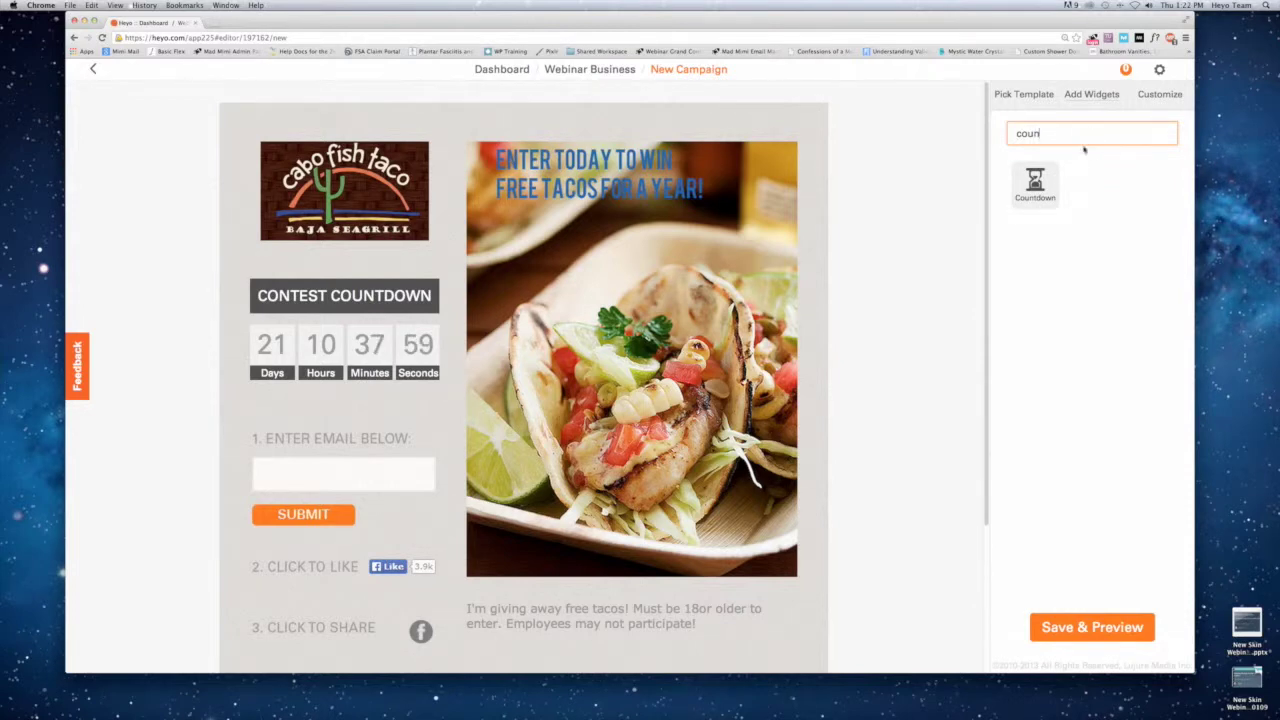
drag(1017, 192, 1036, 165)
key(BackSpace)
key(BackSpace)
key(BackSpace)
key(BackSpace)
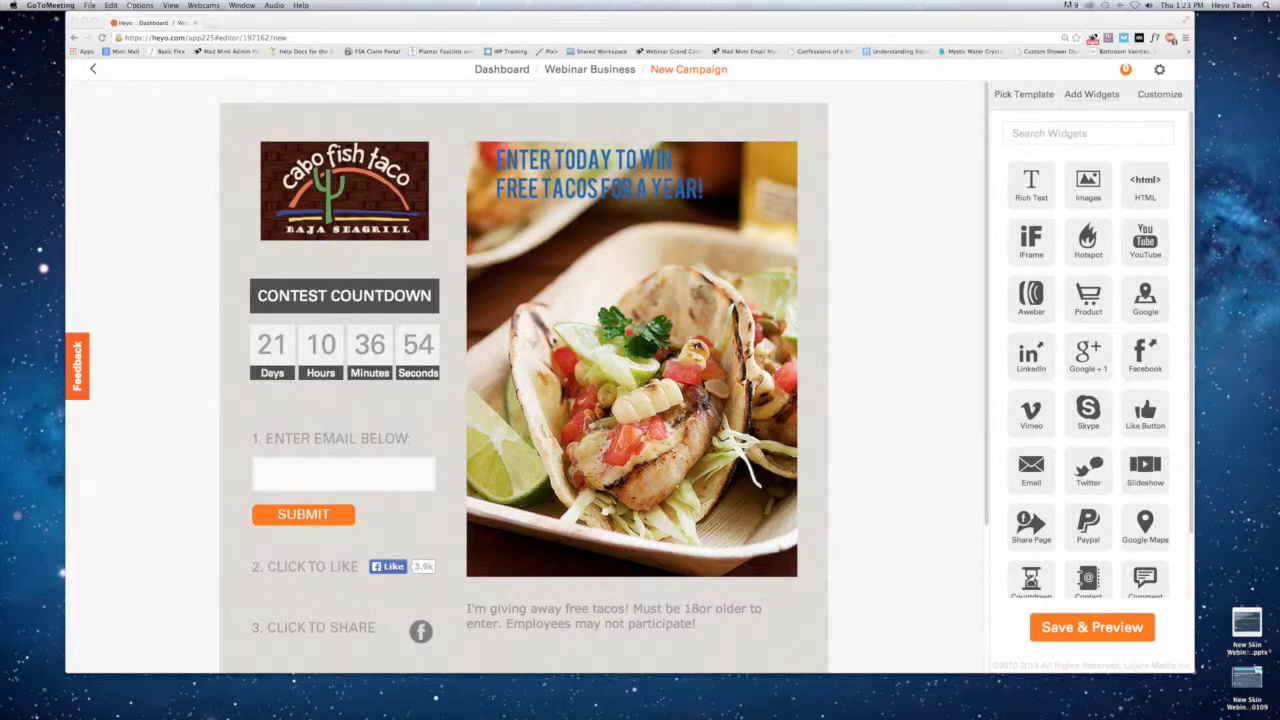
Review the email widget's Contest Share Info, then return to the Customize settings.
scroll(537, 272, down, 1)
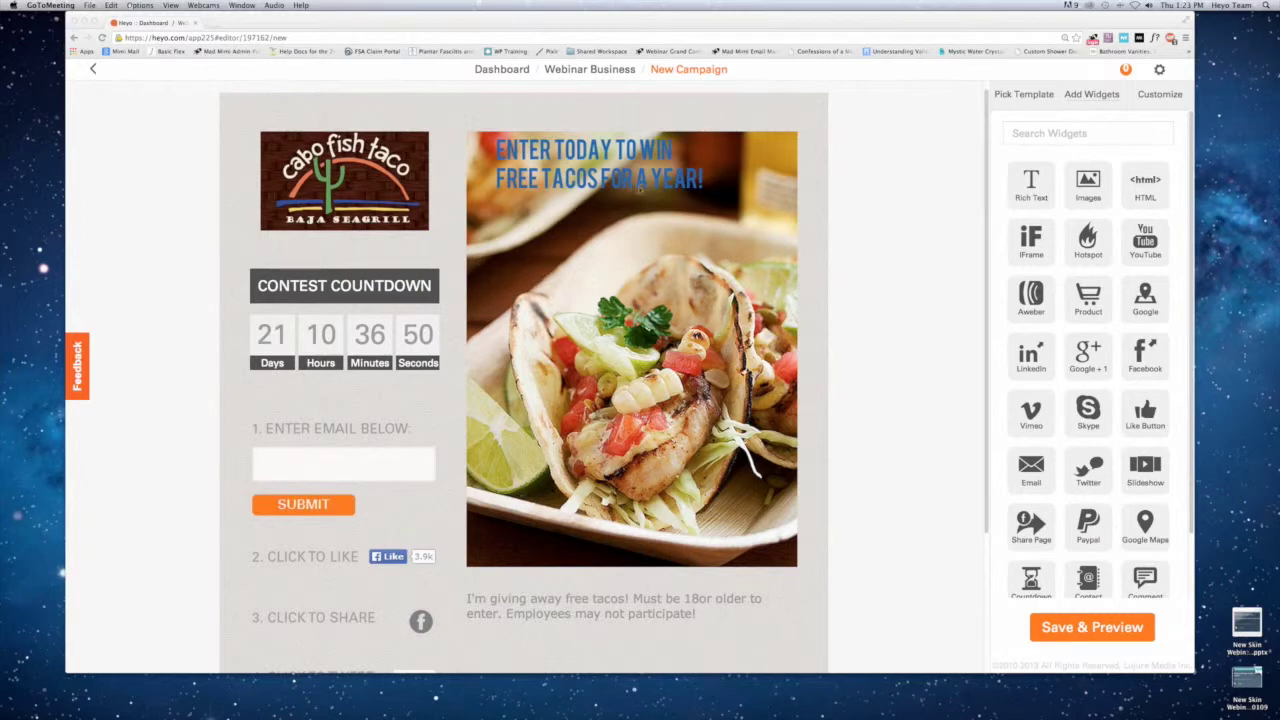
click(282, 467)
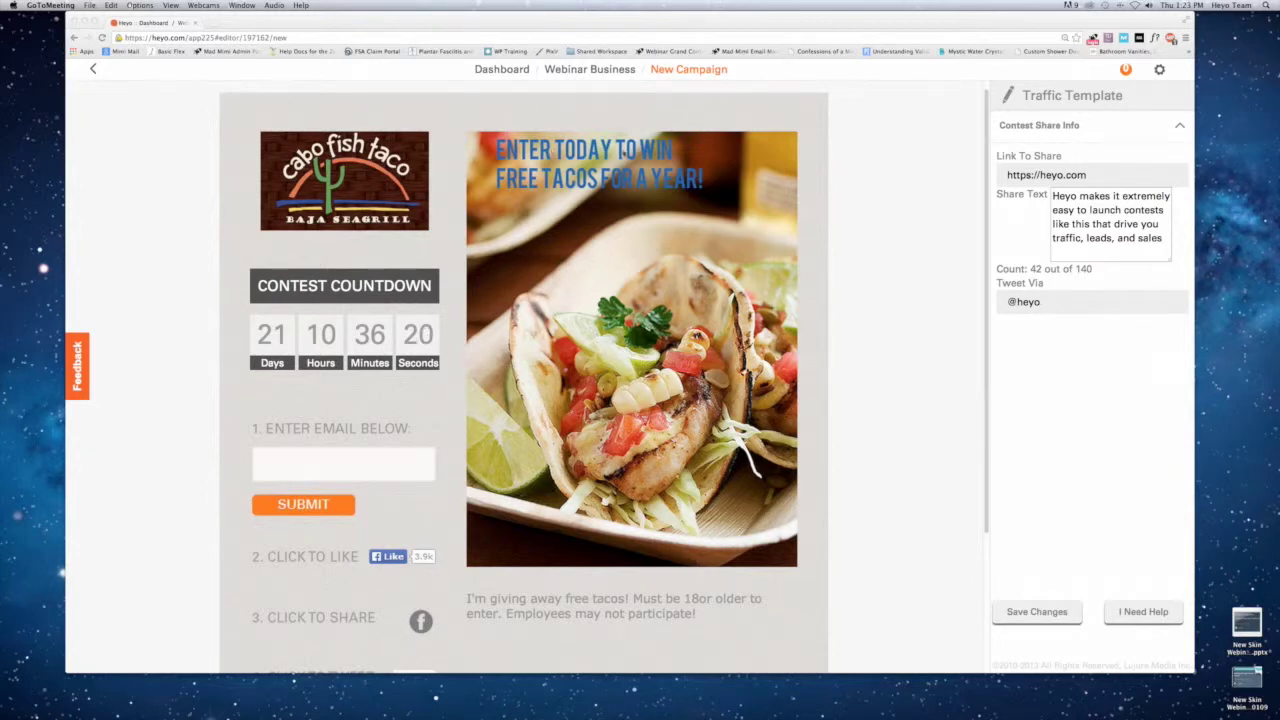
click(850, 211)
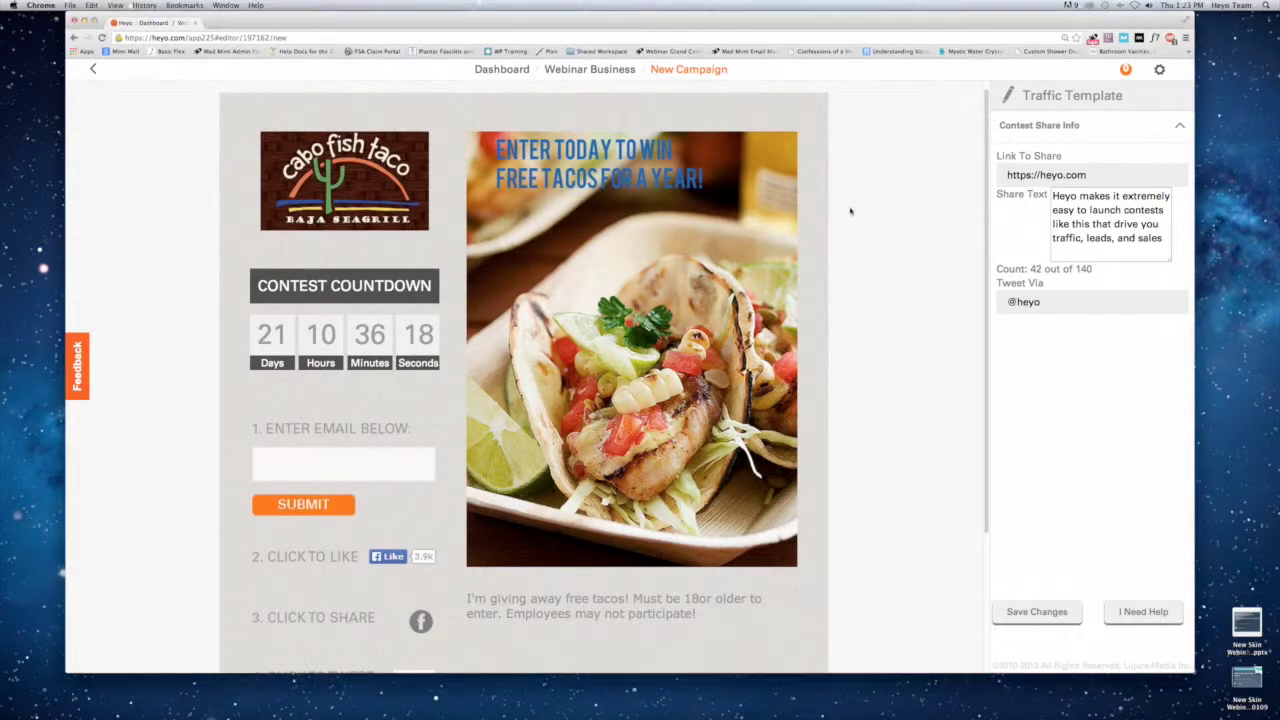
click(900, 135)
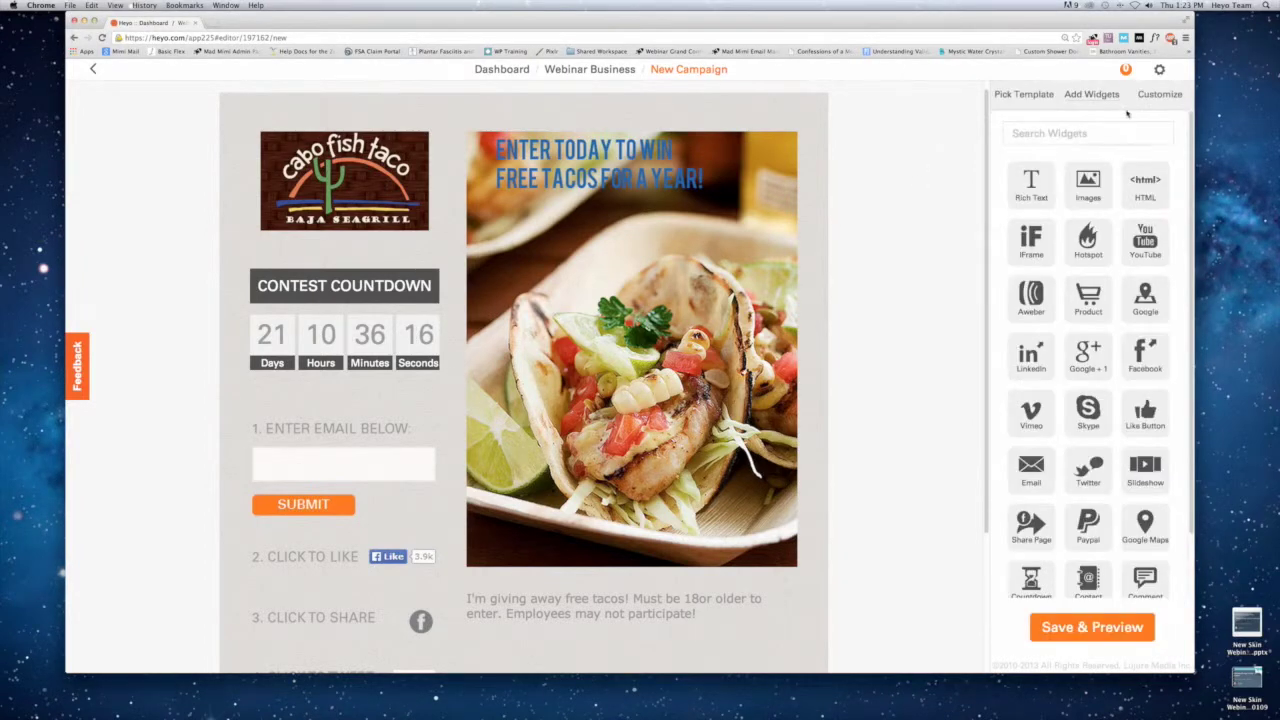
click(1150, 100)
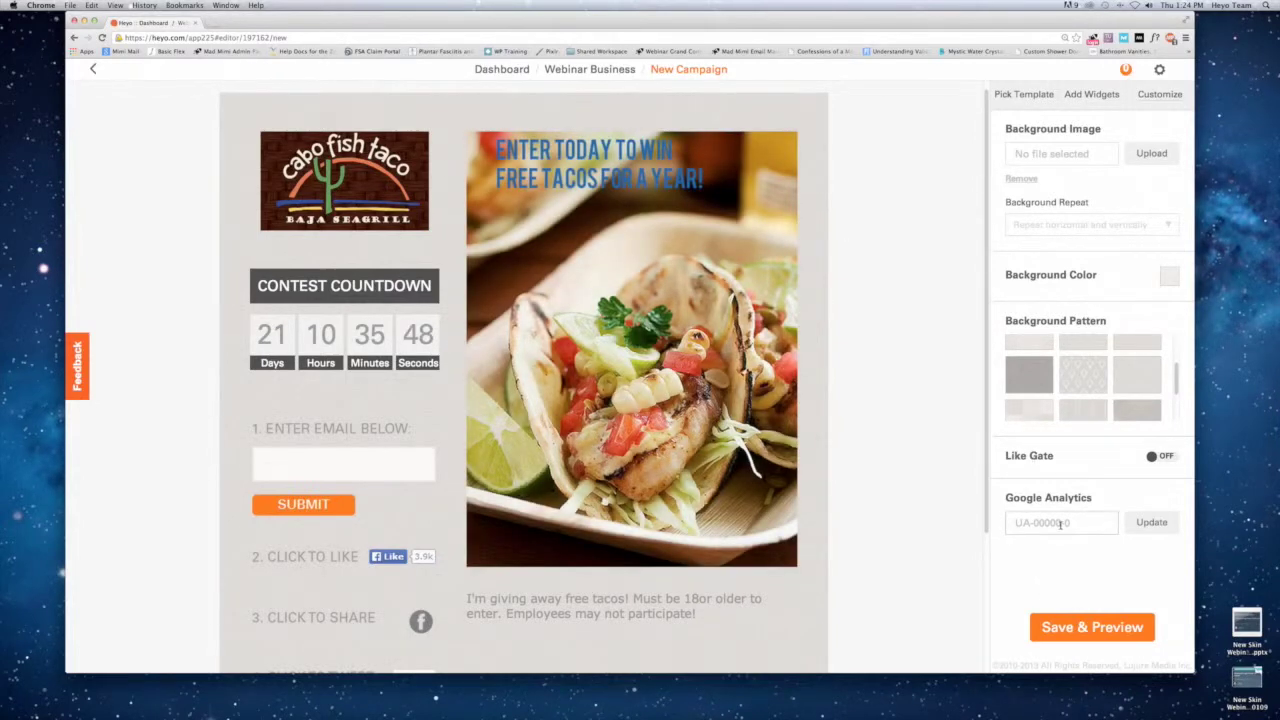
Leave Google Analytics unset, then Save & Preview the campaign for publishing.
click(1048, 521)
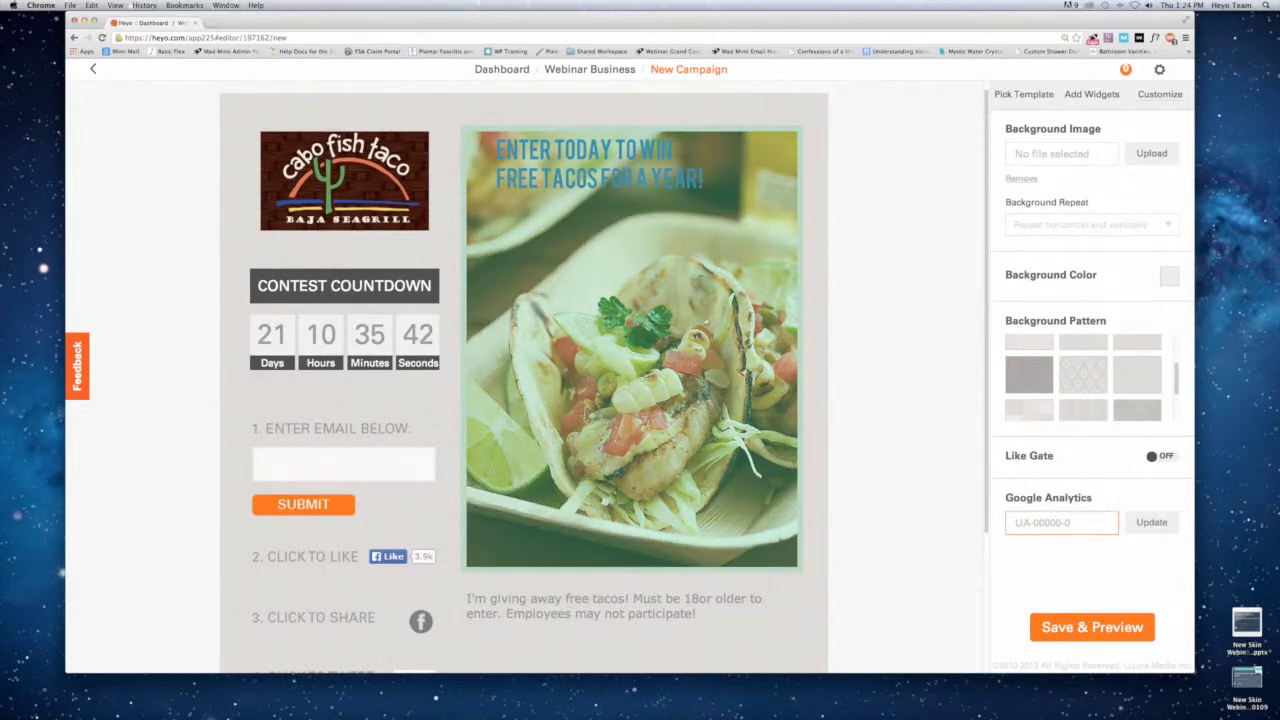
click(826, 309)
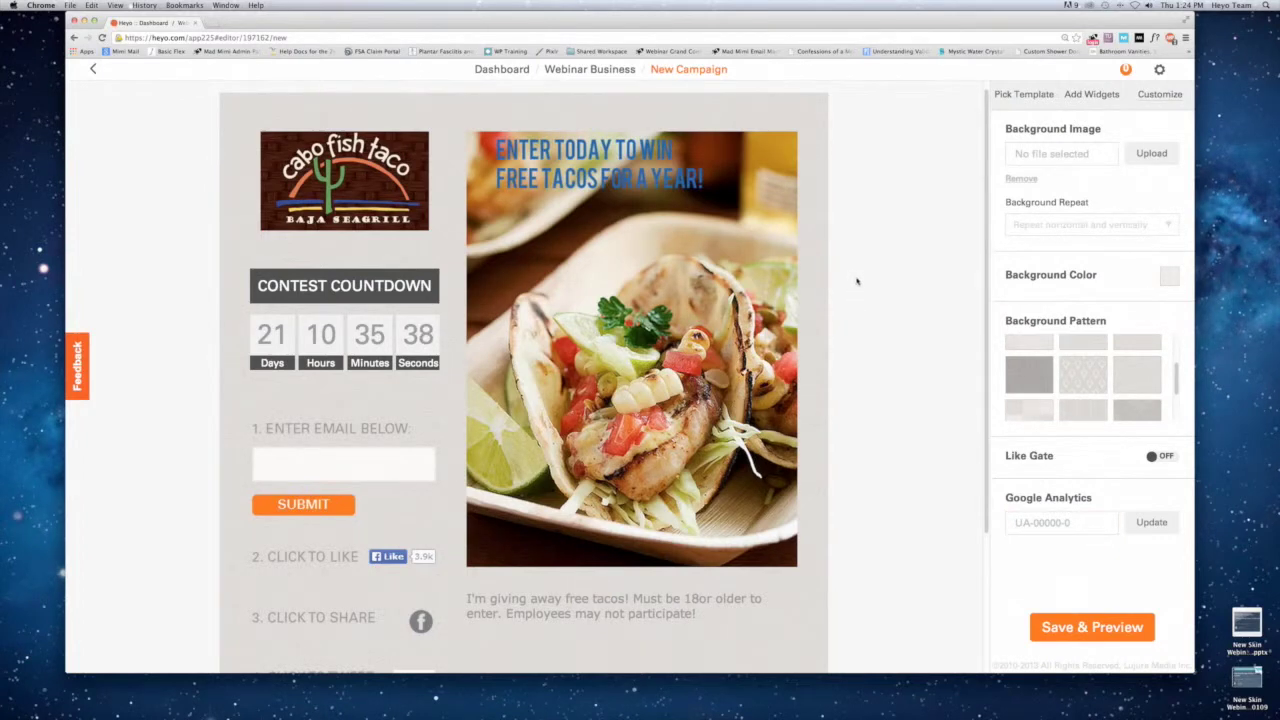
click(1050, 94)
click(1088, 94)
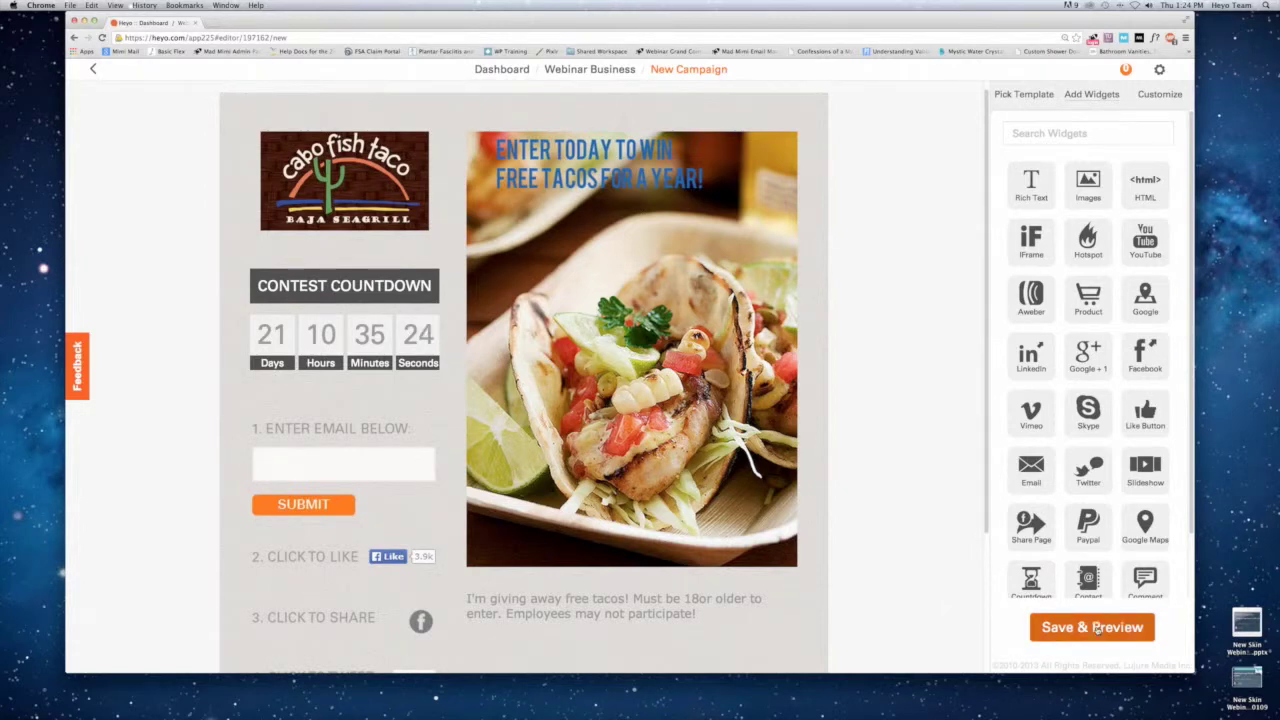
click(1097, 628)
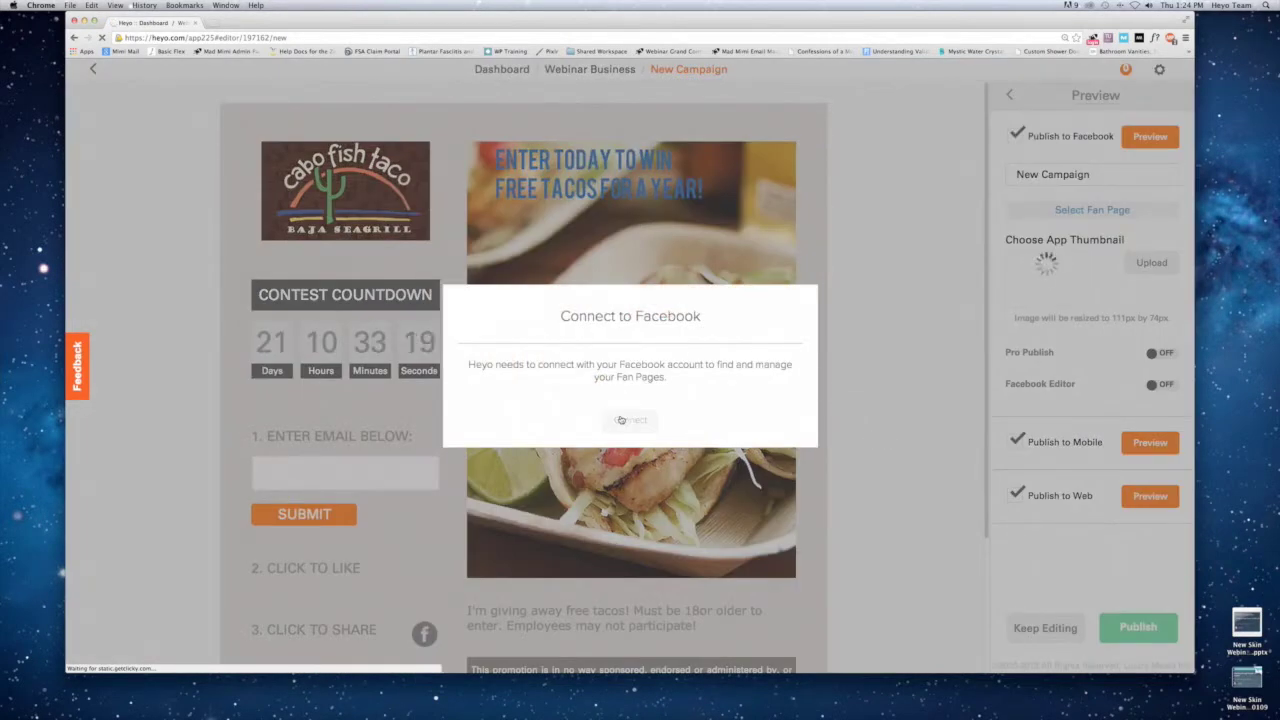
Log in to Facebook in the popup with the account e-mail and password.
click(620, 420)
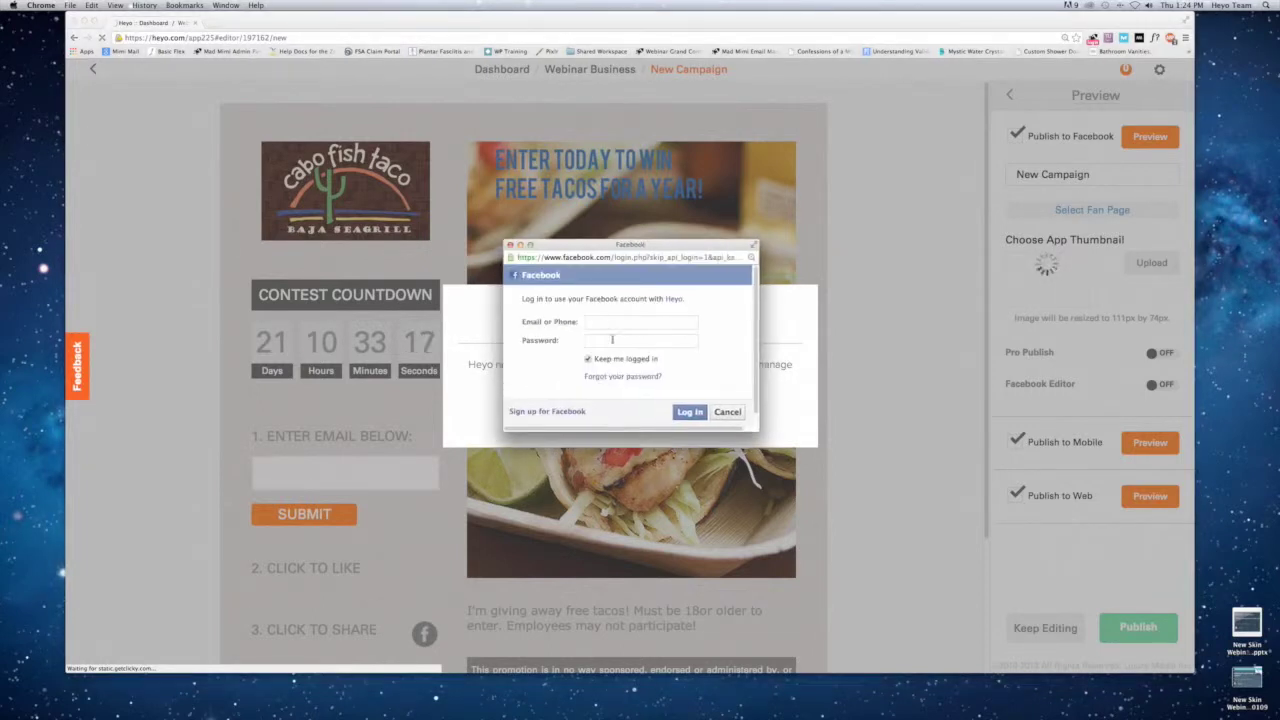
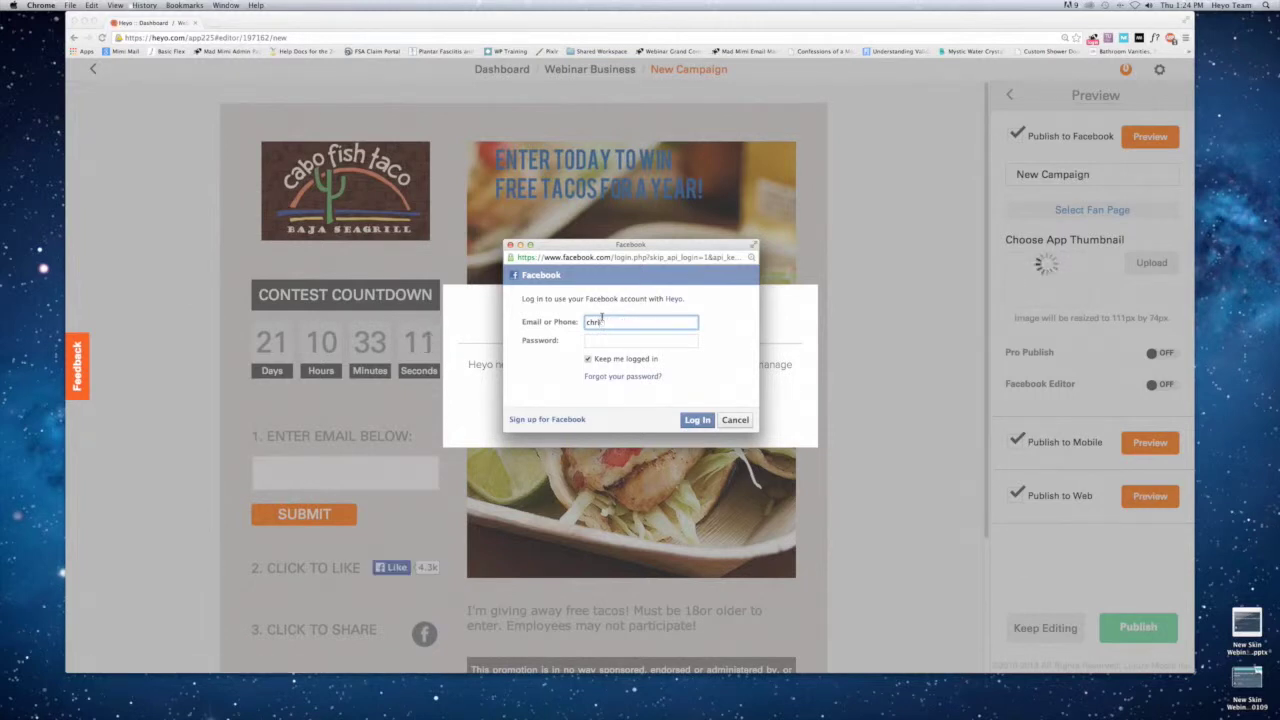
key(Tab)
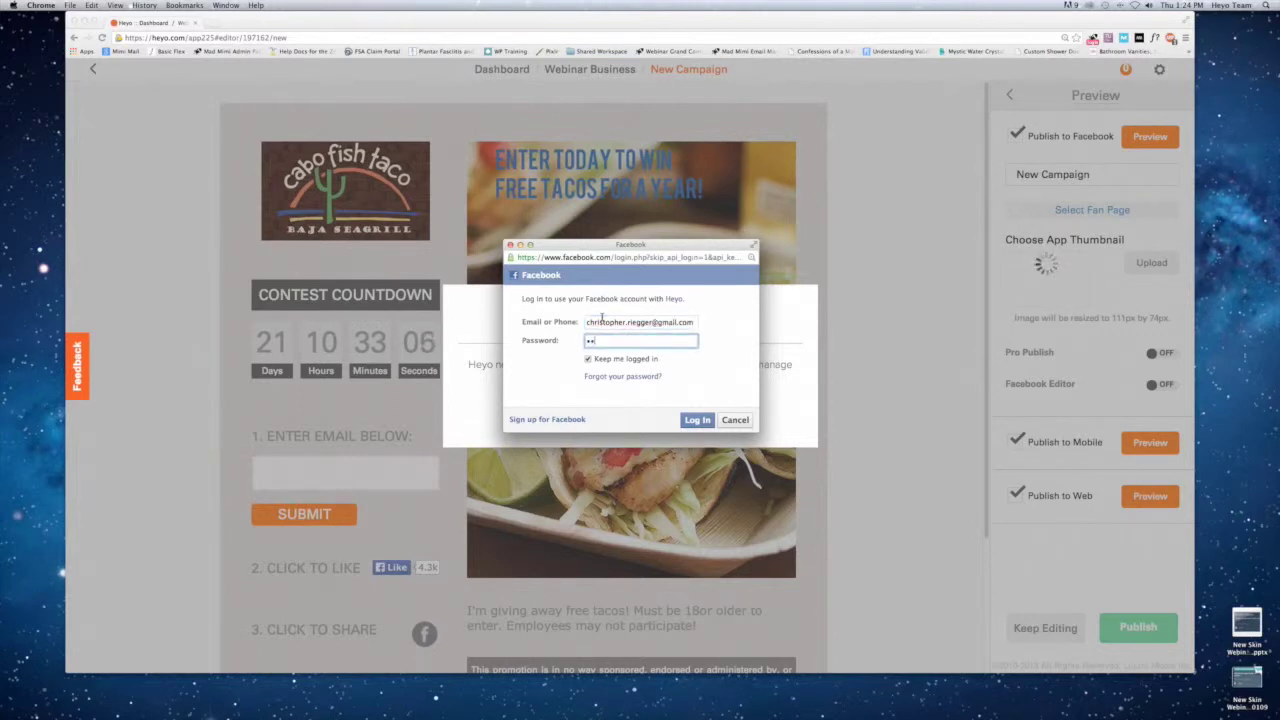
text(••)
key(Return)
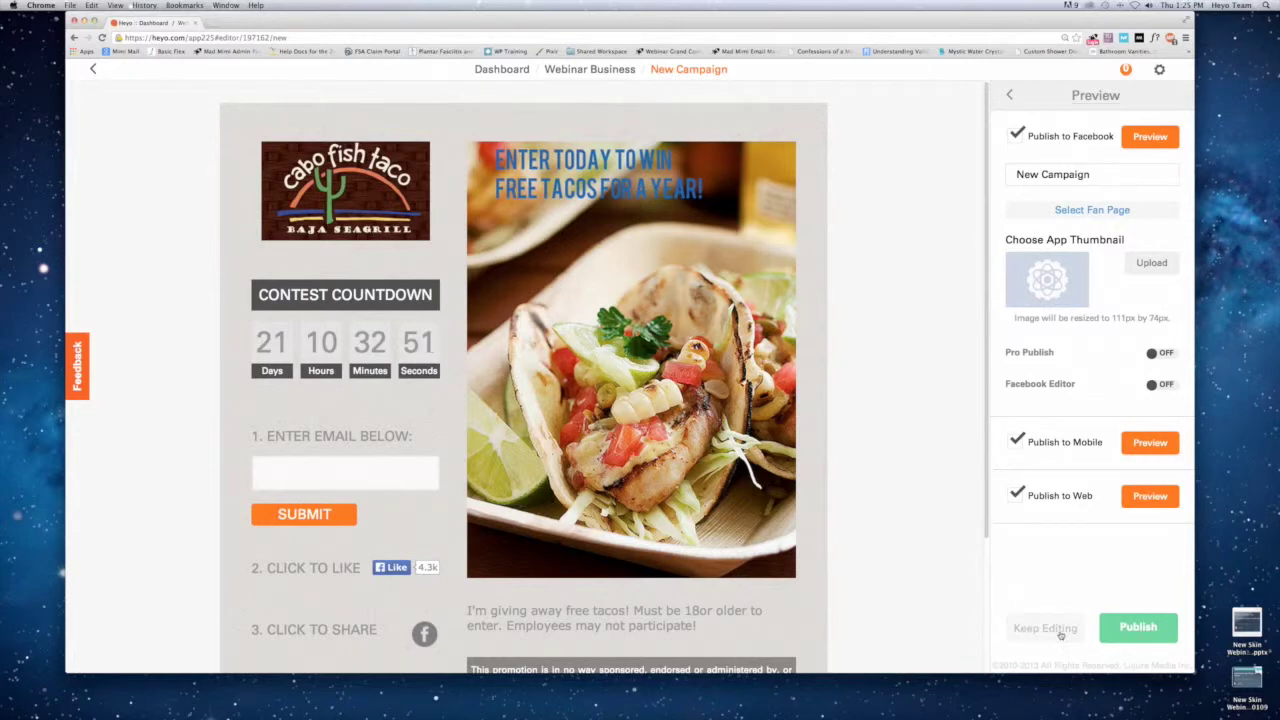
Save & Preview again and submit a test e-mail address in the signup form.
click(1009, 94)
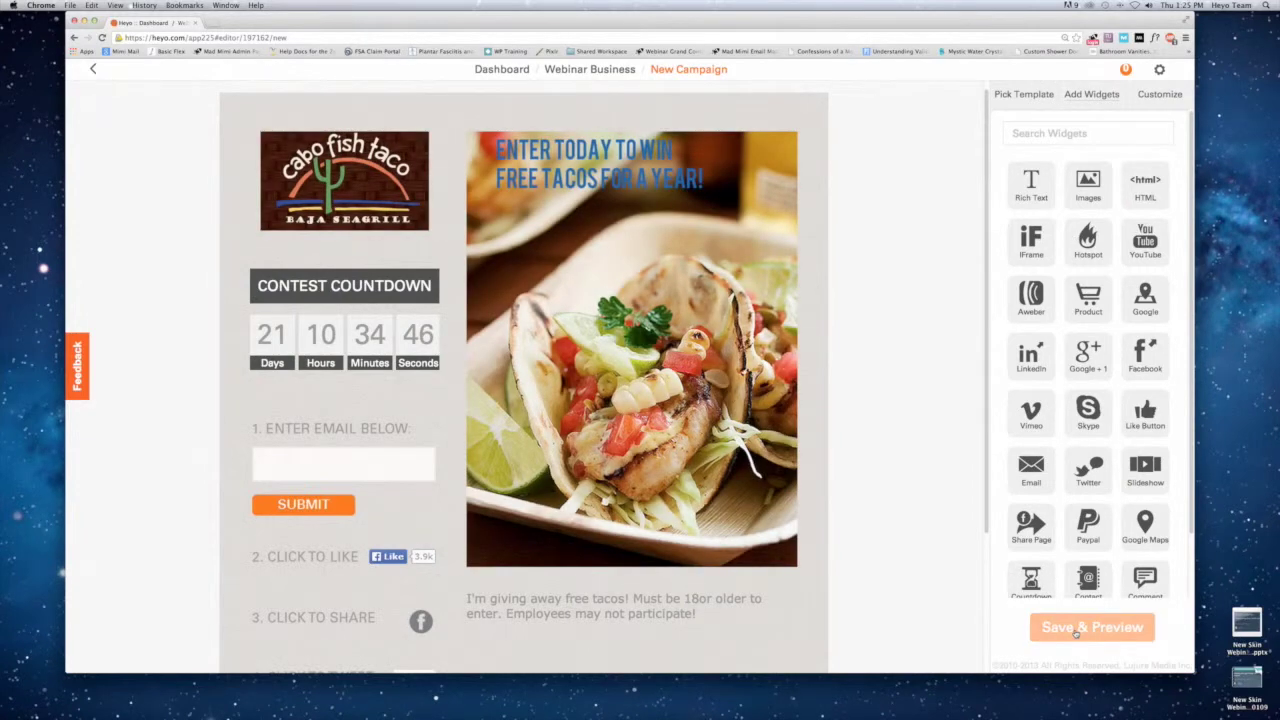
click(1077, 628)
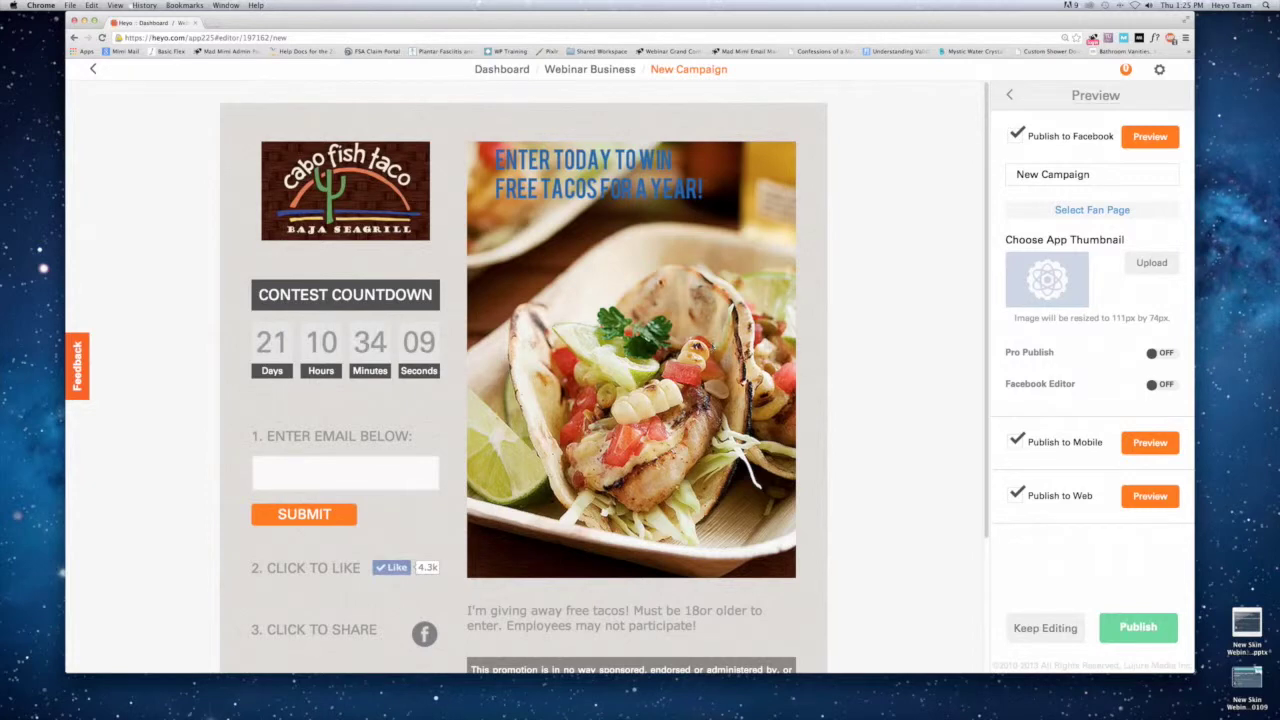
click(345, 475)
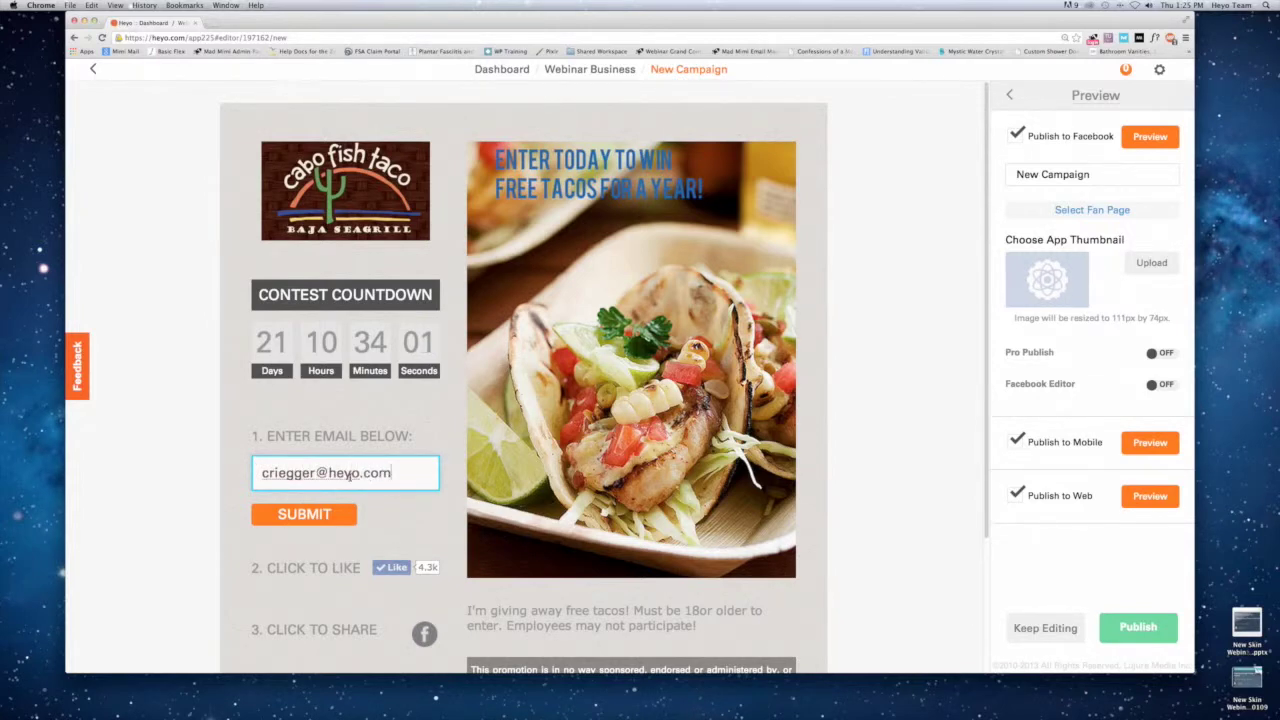
click(304, 514)
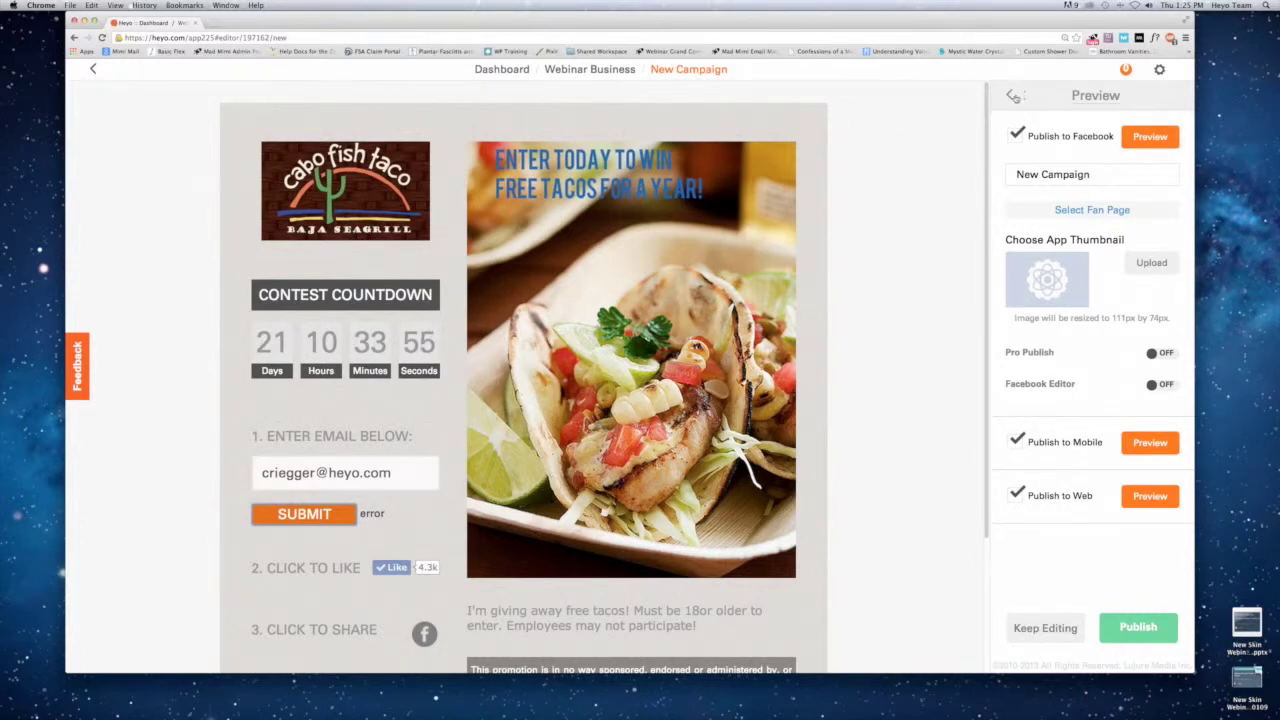
Return to editing and Save & Preview the campaign once more.
click(1015, 96)
click(1092, 627)
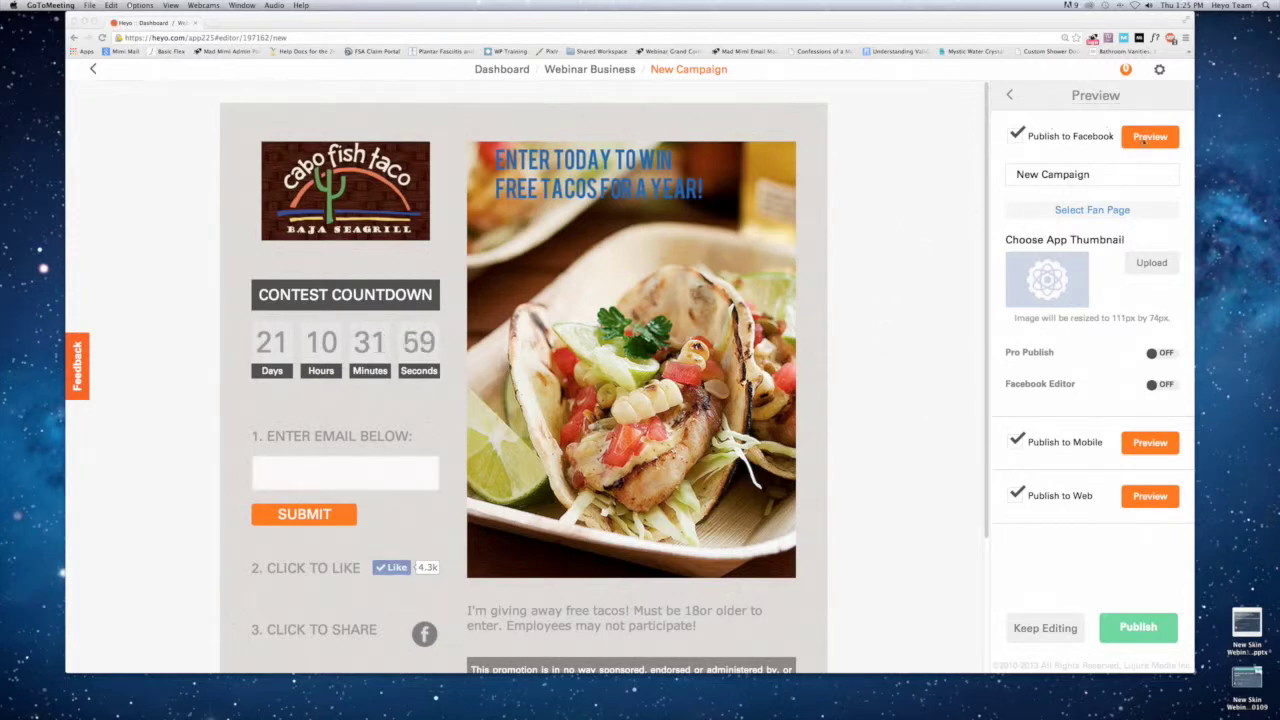
click(1106, 131)
click(1148, 137)
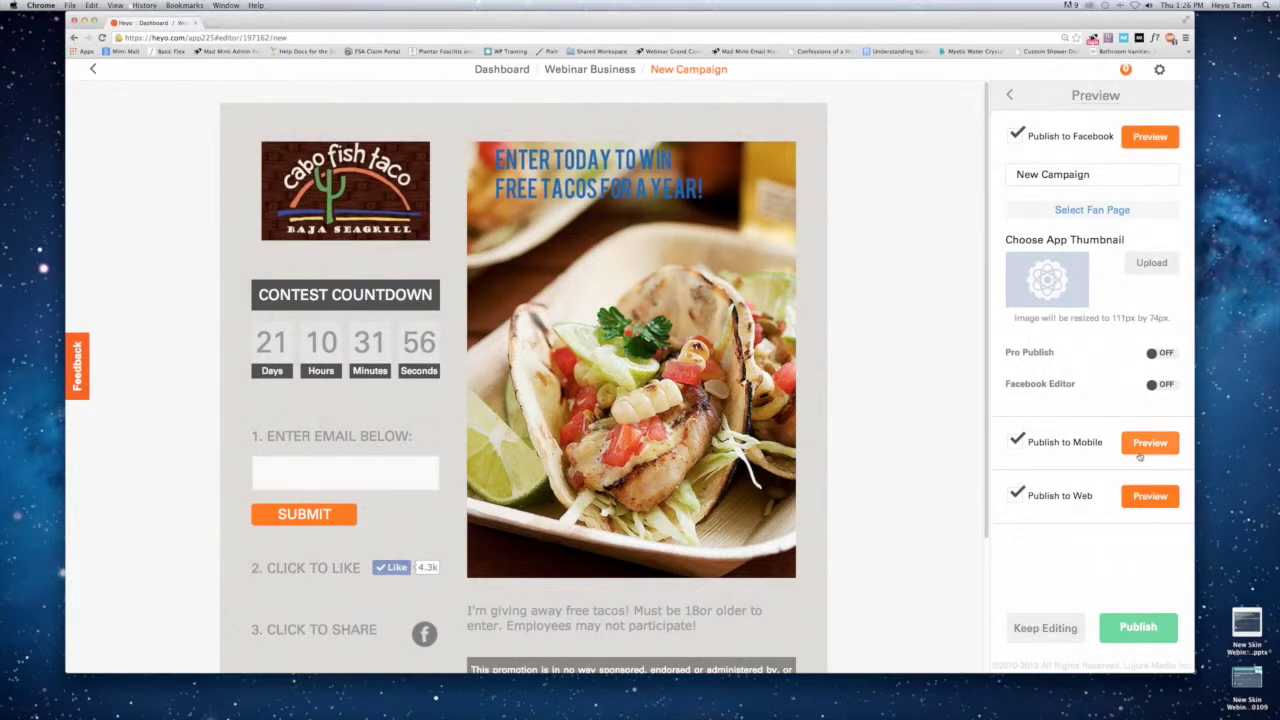
click(1145, 448)
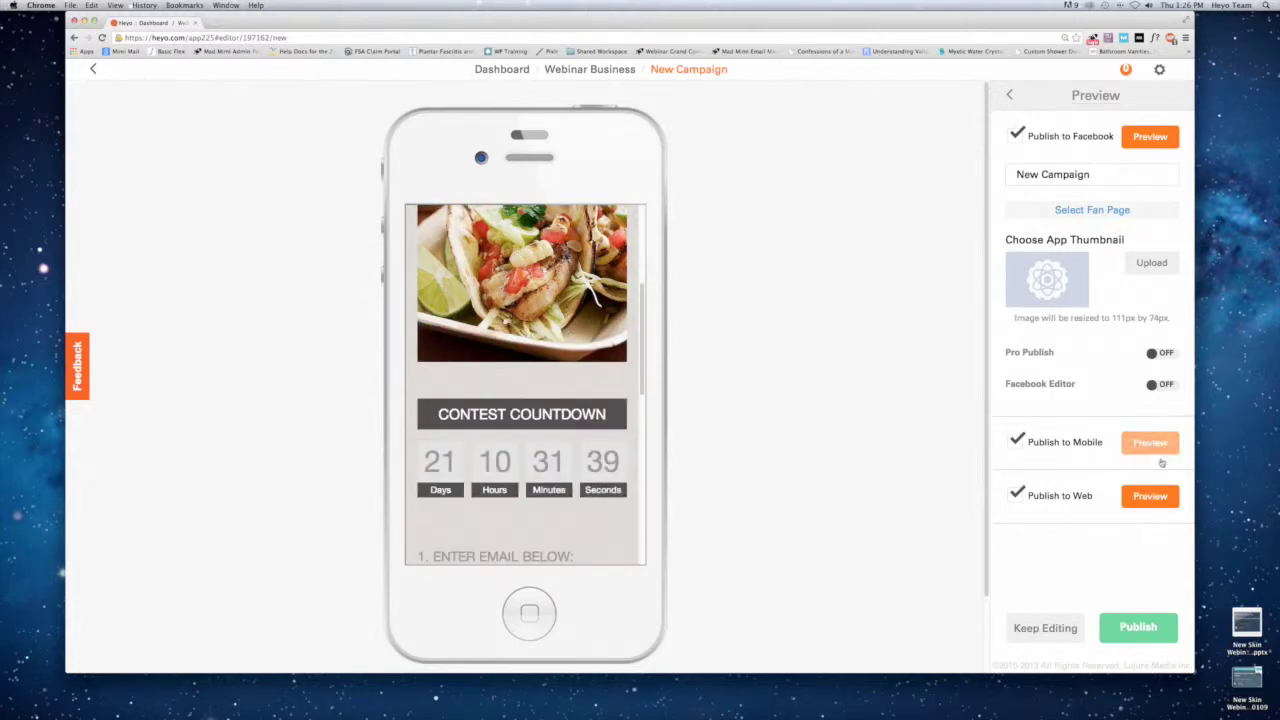
click(1150, 496)
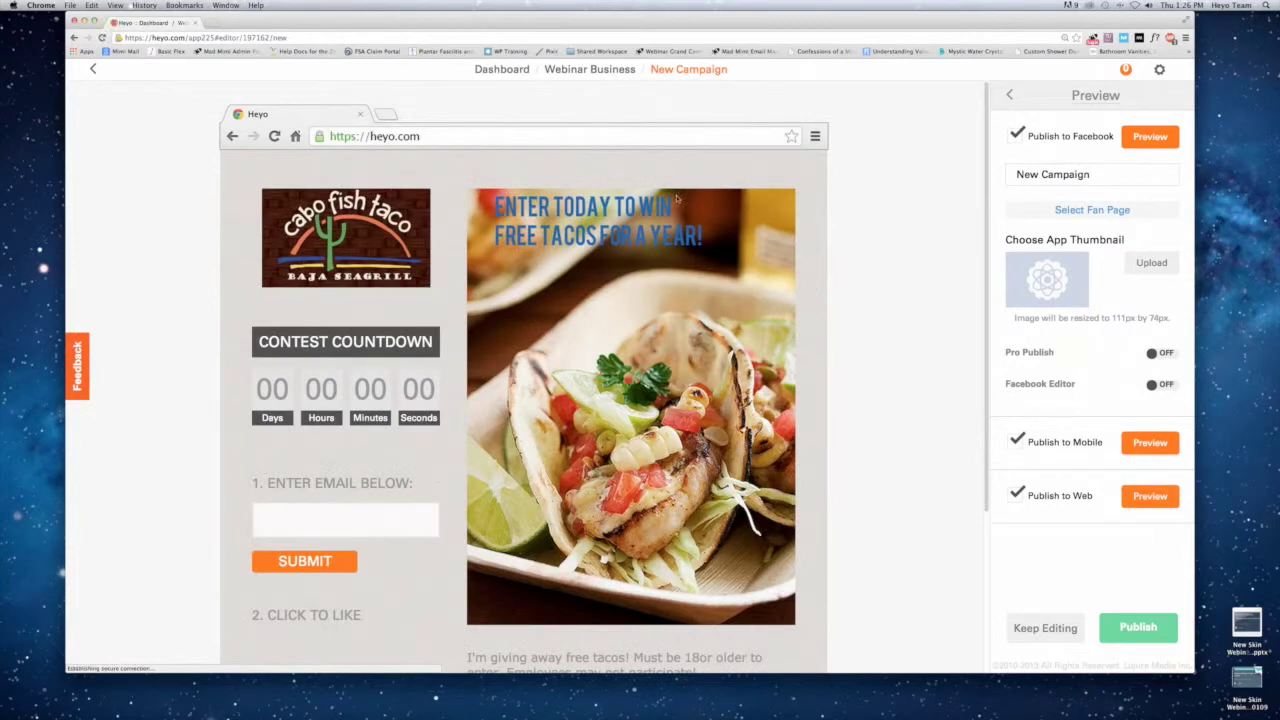
scroll(678, 198, down, 2)
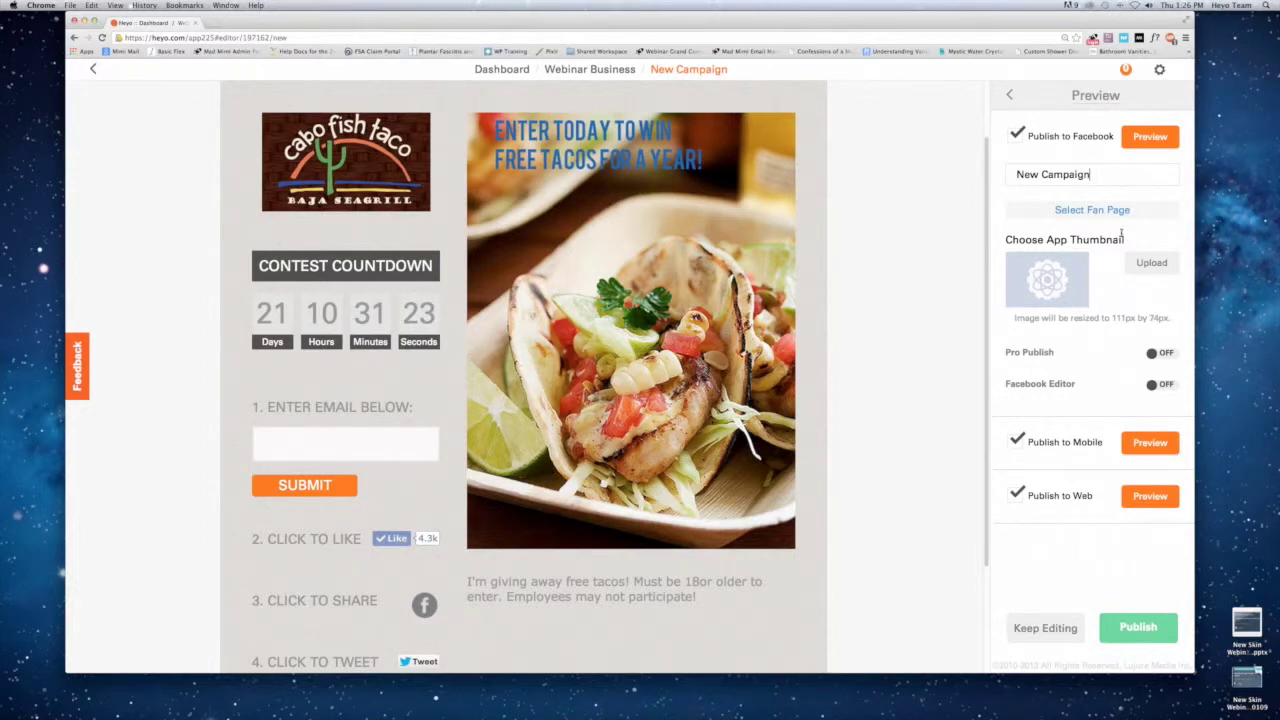
Rename the campaign to 'Free tacos!' with a lowercase t.
triple_click(1074, 174)
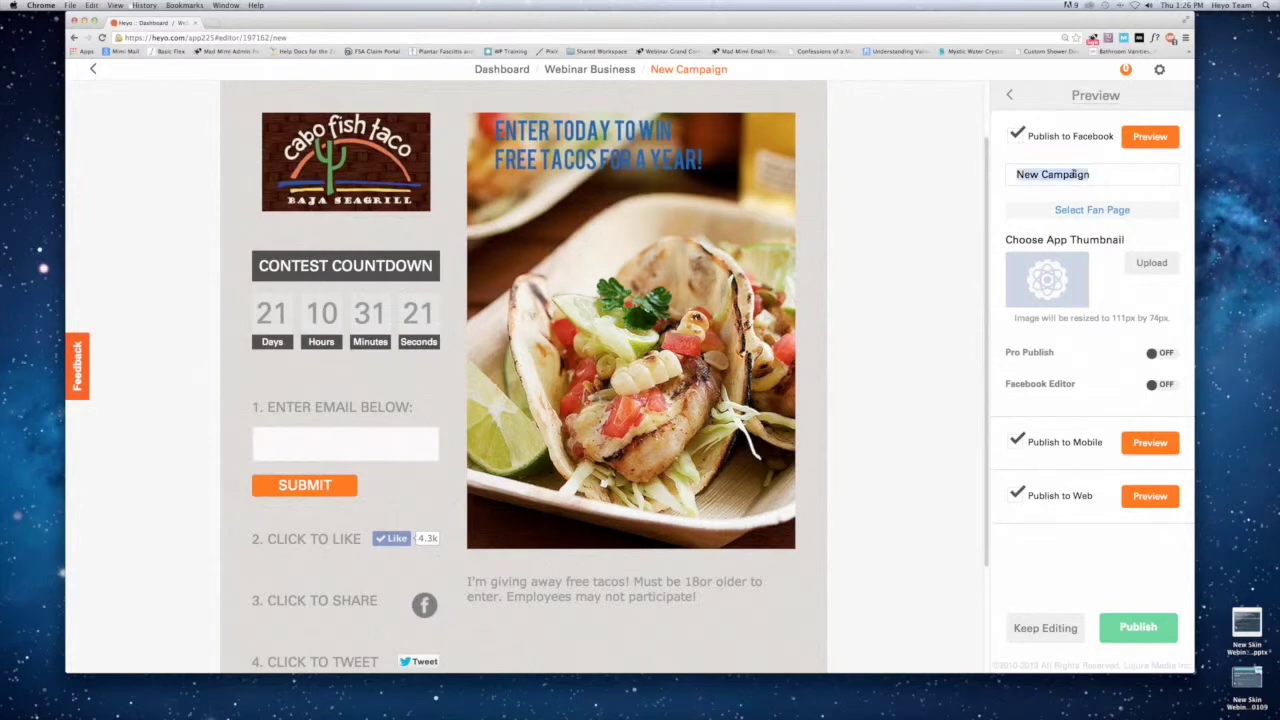
text(Free Tacos!)
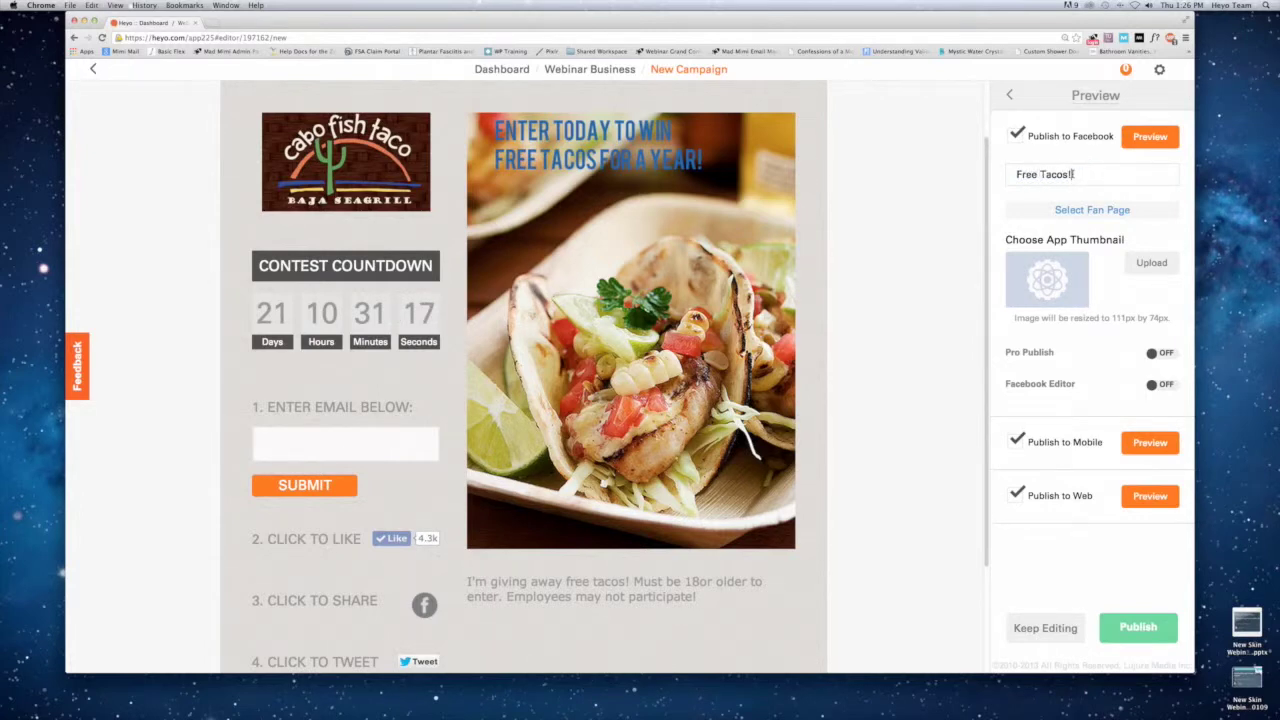
key(Left)
key(Left)
key(Left)
key(Left)
key(Left)
key(BackSpace)
text(t)
Upload Cabo Photo.jpg as the app thumbnail and publish the campaign.
click(1150, 262)
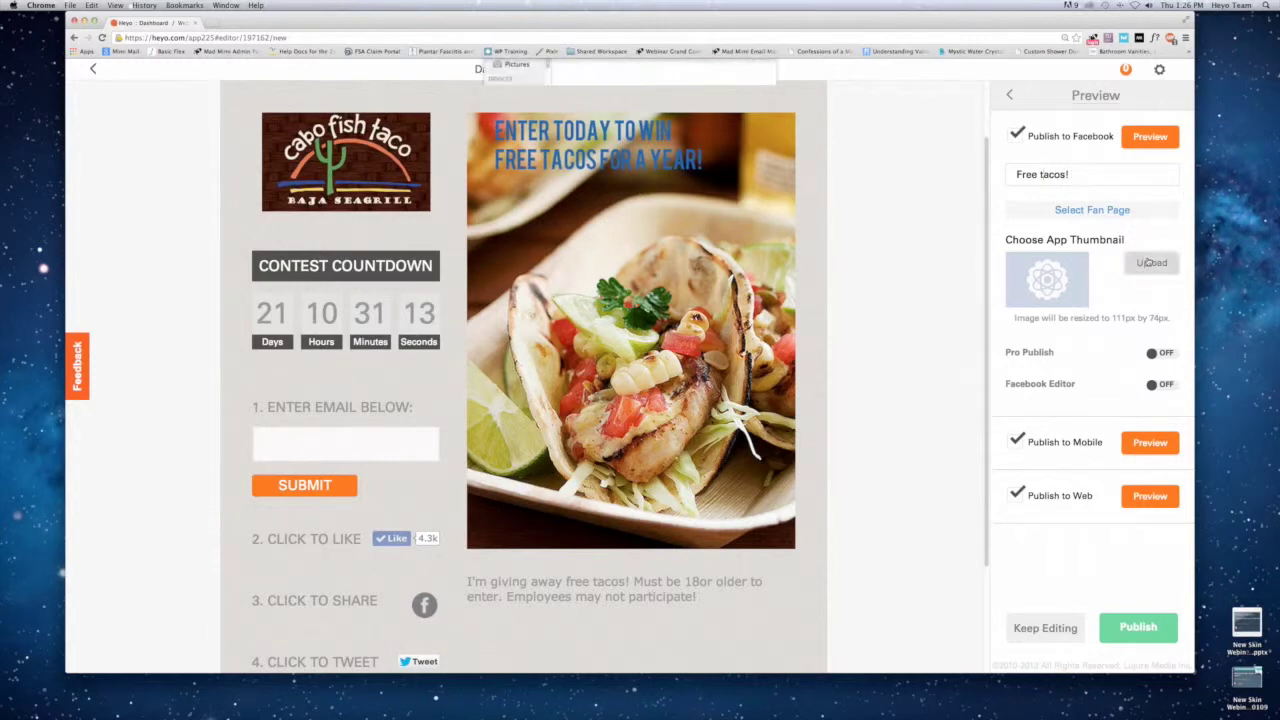
click(700, 112)
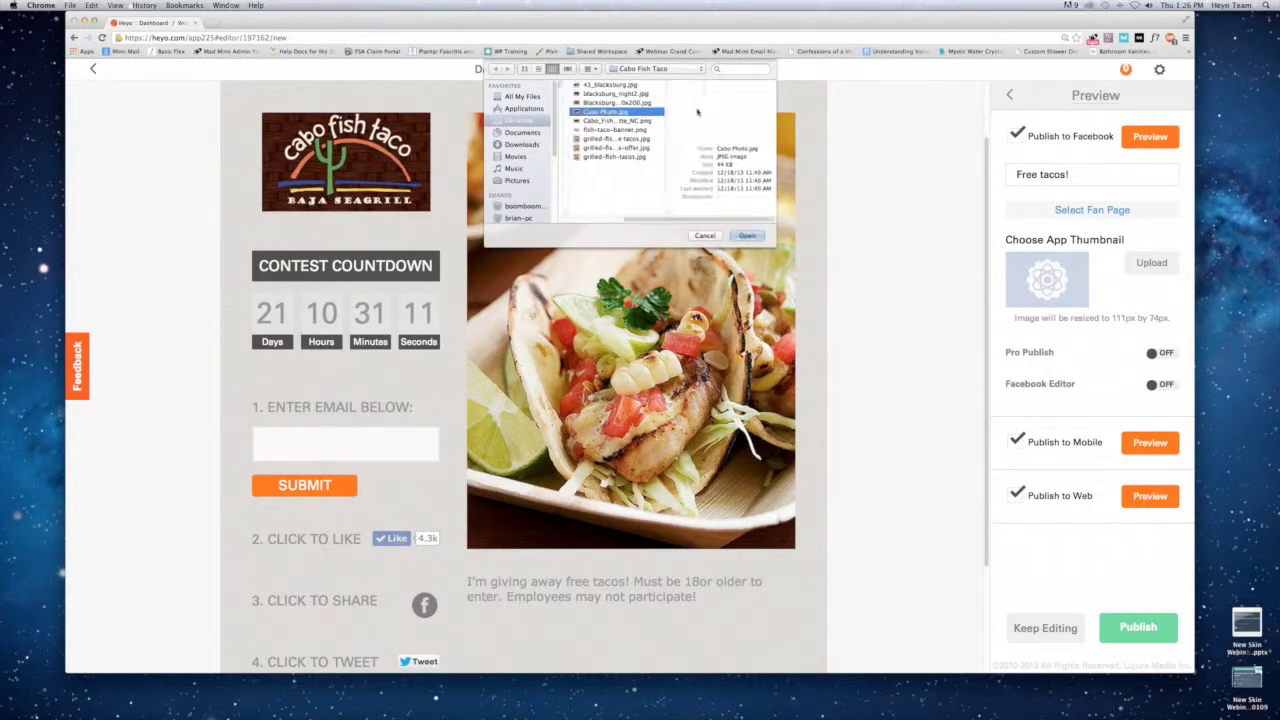
click(747, 236)
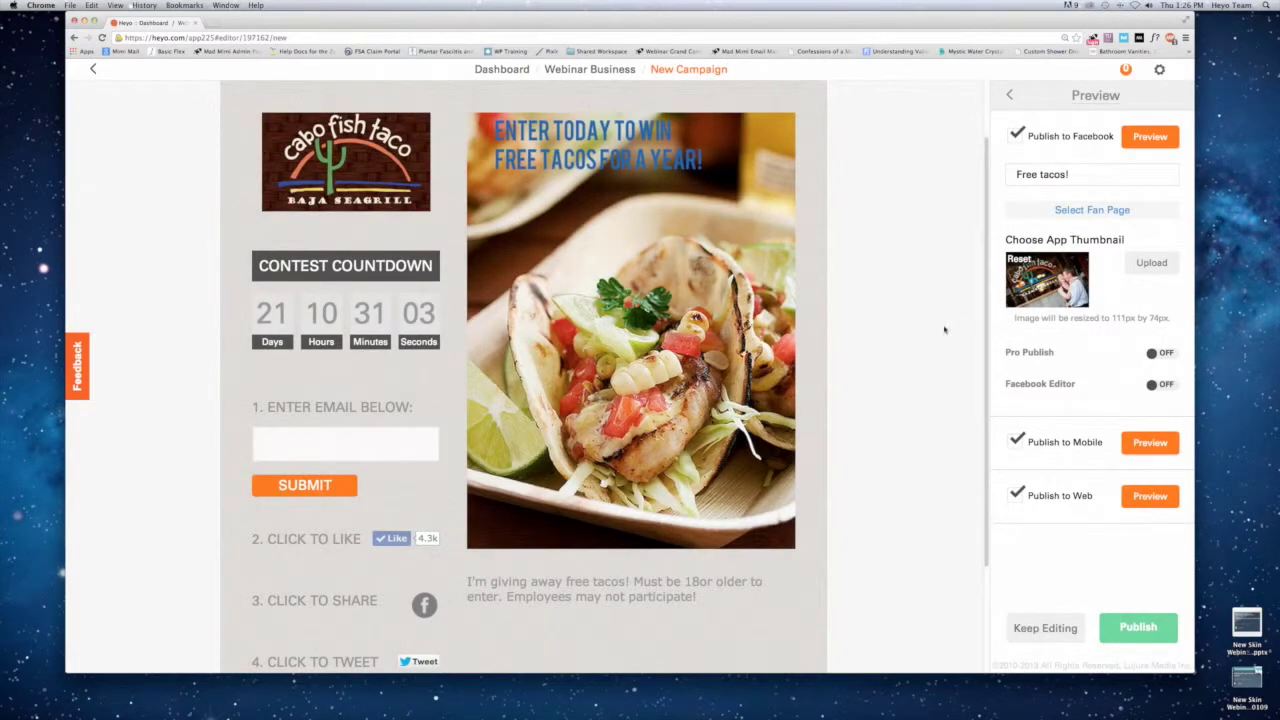
click(1139, 620)
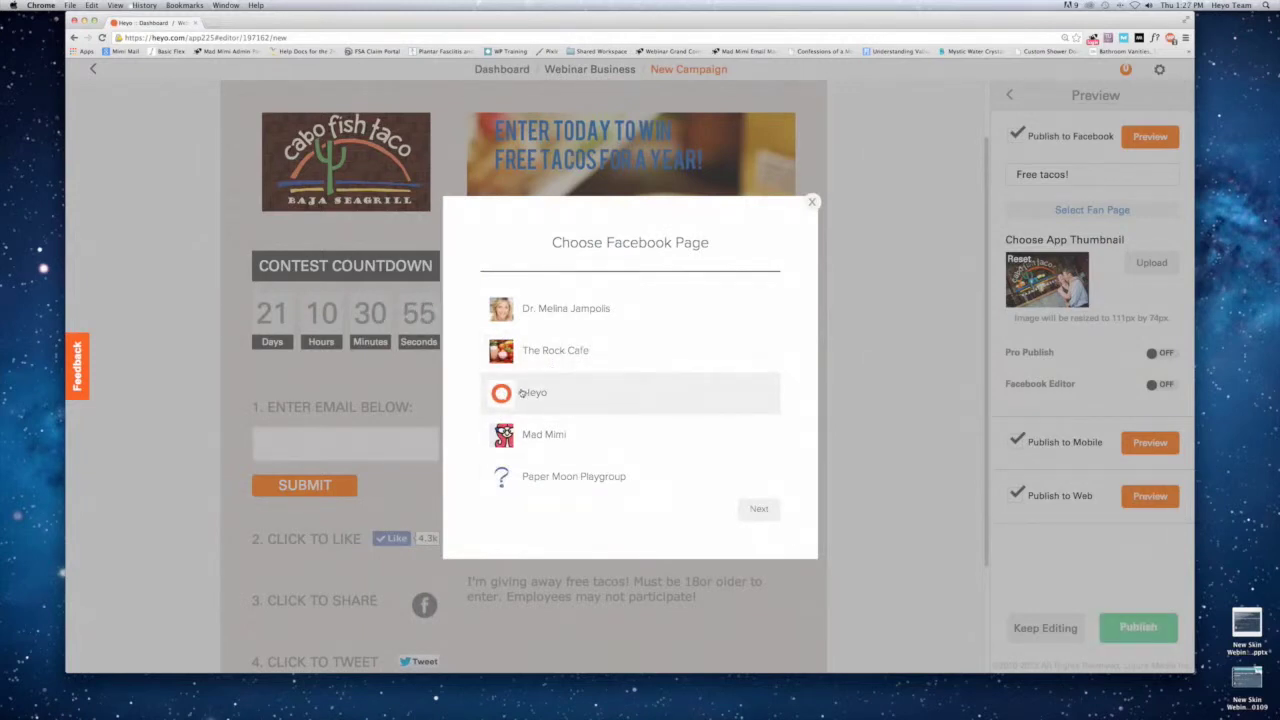
Pick The Rock Cafe in the Facebook page chooser to take Free tacos! live.
click(535, 351)
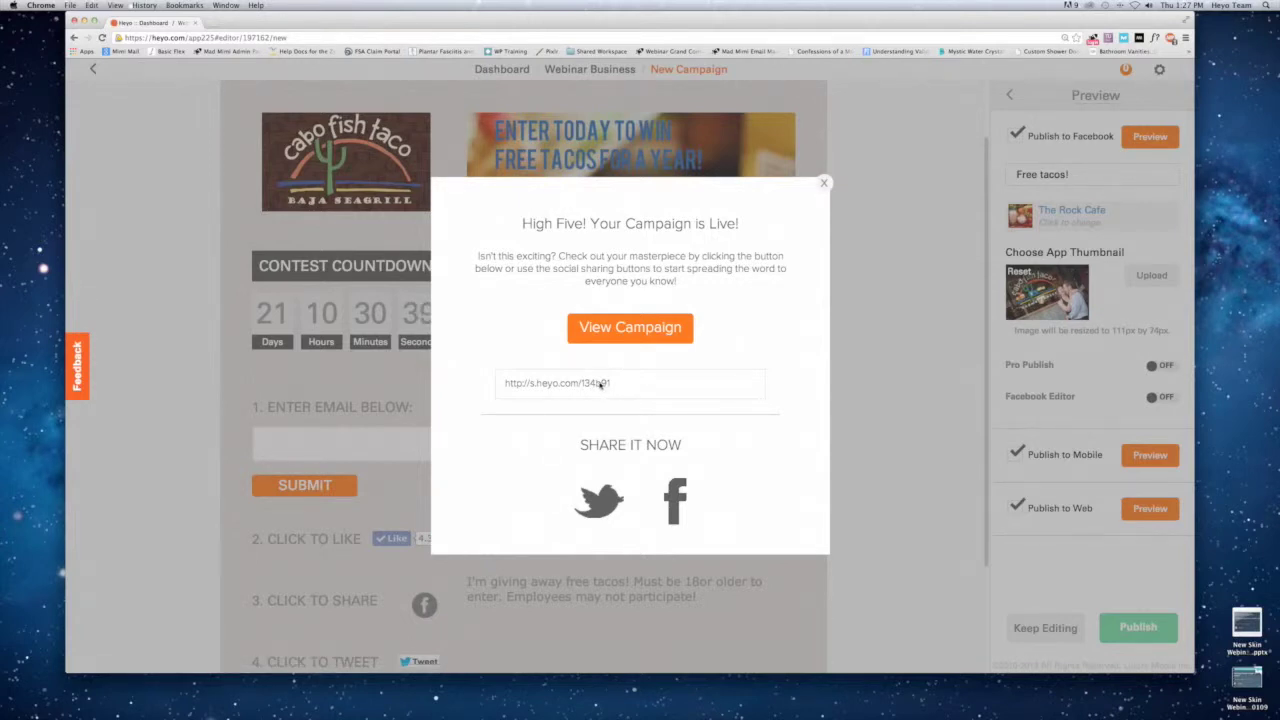
Copy the Free tacos! campaign's short link and open a new browser tab.
click(600, 383)
key(super+c)
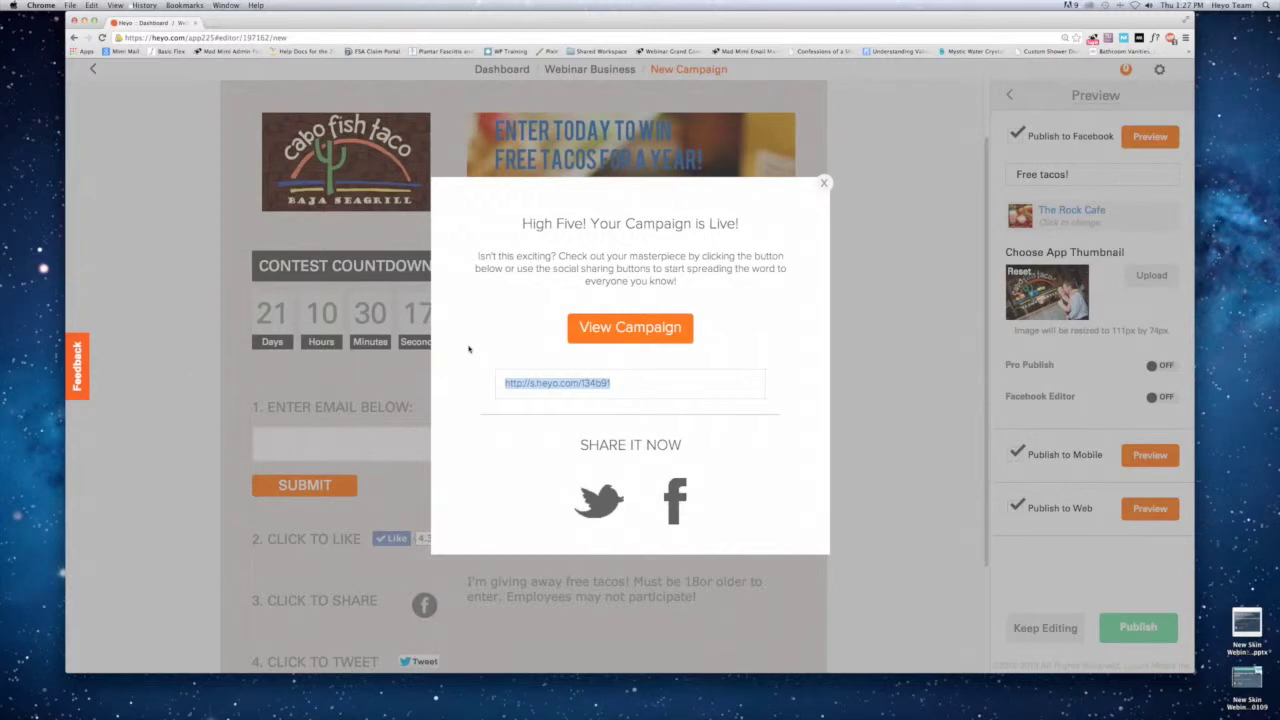
click(206, 22)
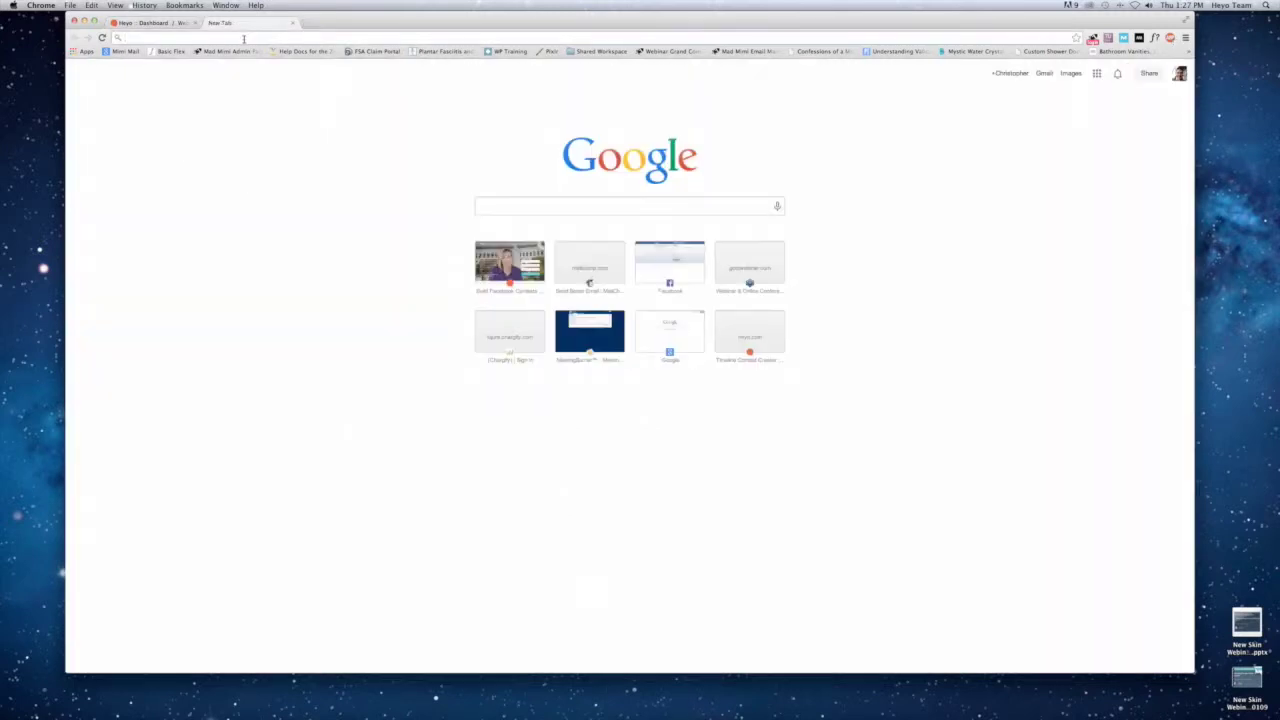
Load the copied link to view the live Free tacos! tab on The Rock Cafe page, then return to Heyo.
key(super+v)
key(Return)
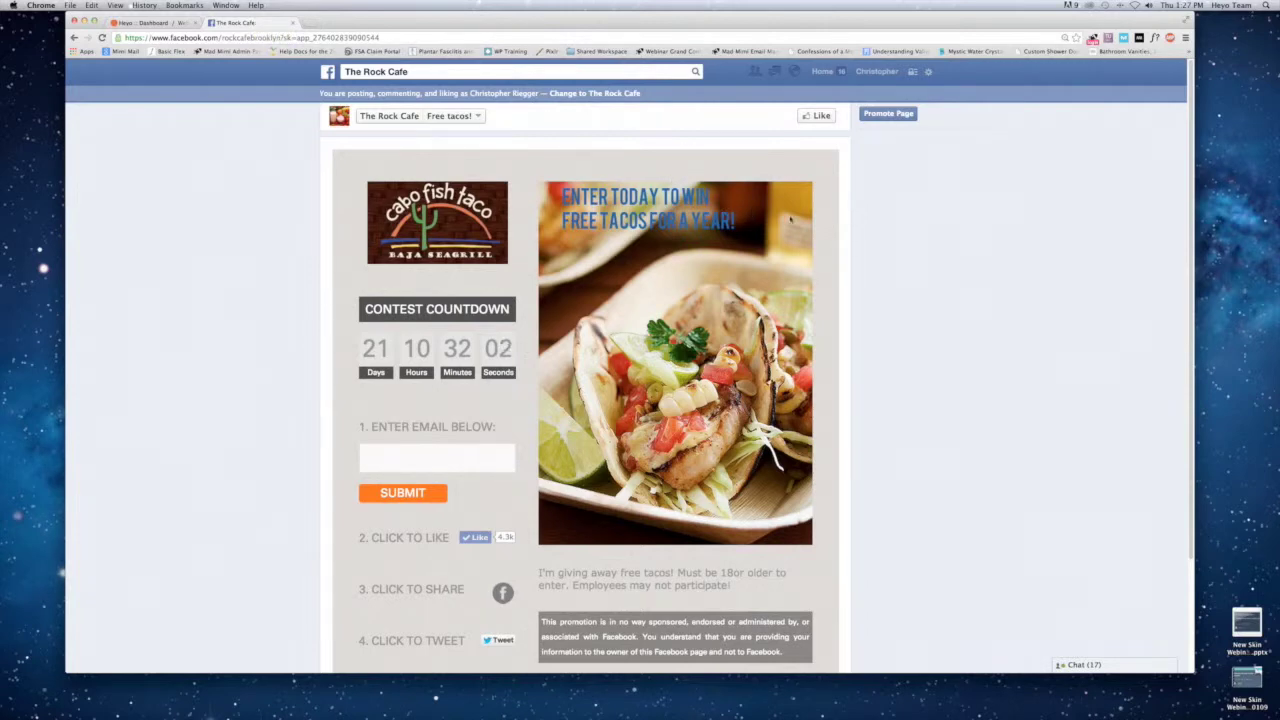
scroll(829, 242, down, 2)
scroll(829, 242, down, 1)
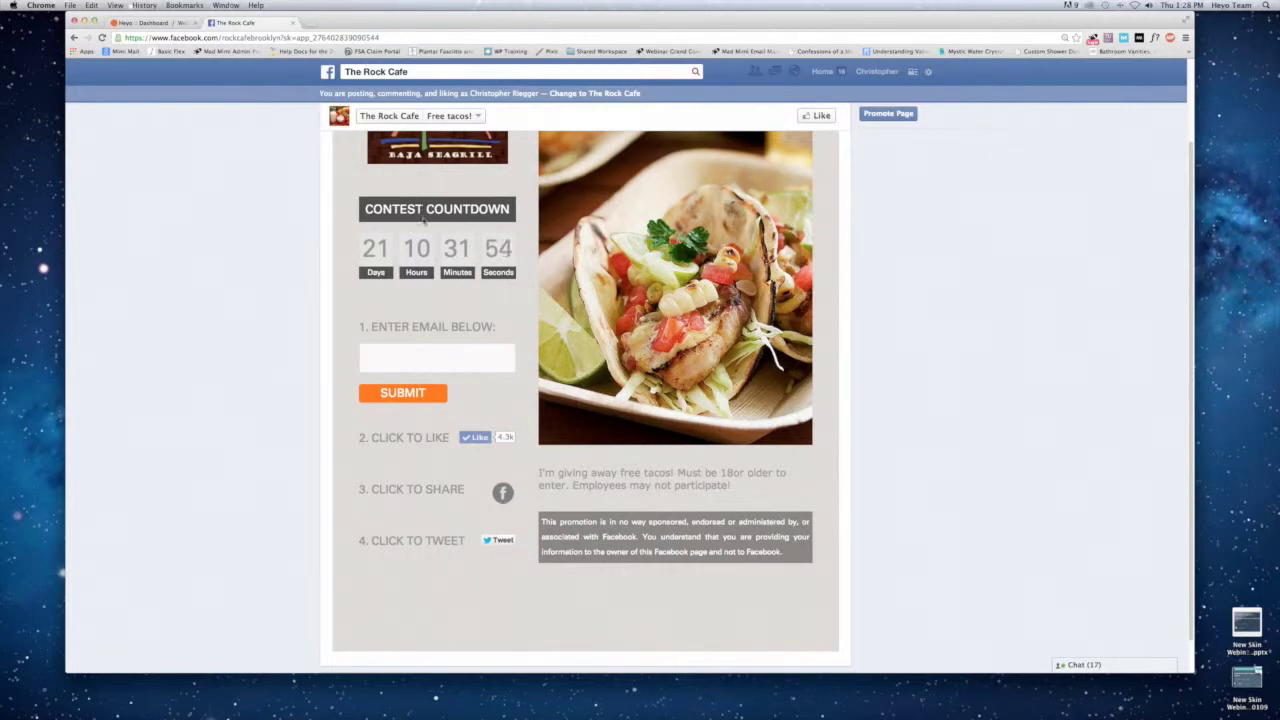
scroll(498, 338, up, 1)
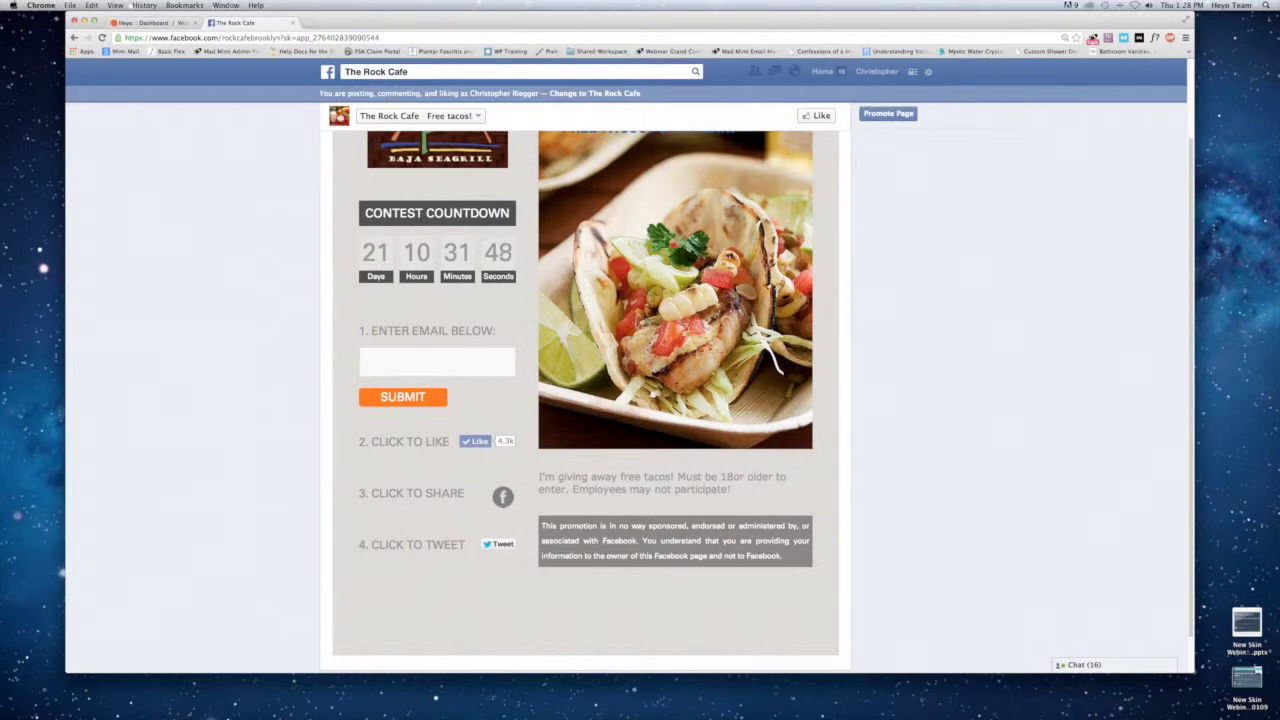
click(170, 22)
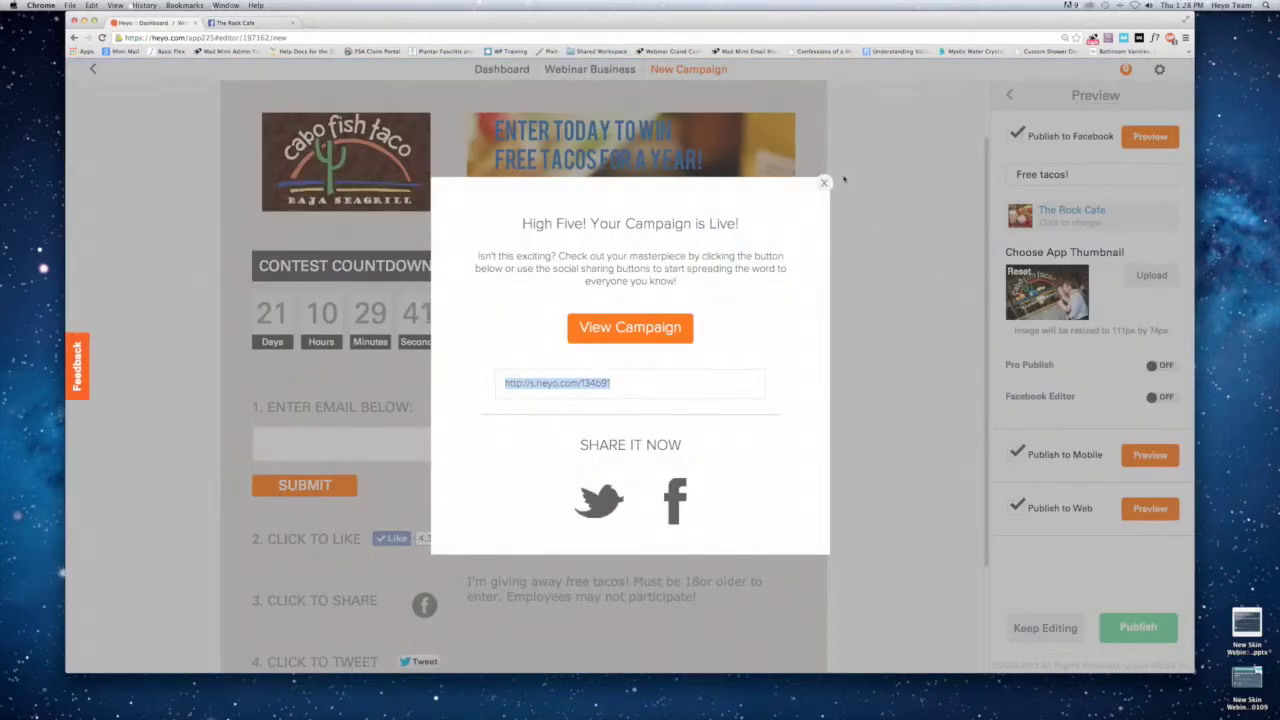
Close the campaign-is-live message and go back to the Webinar Business dashboard.
click(822, 185)
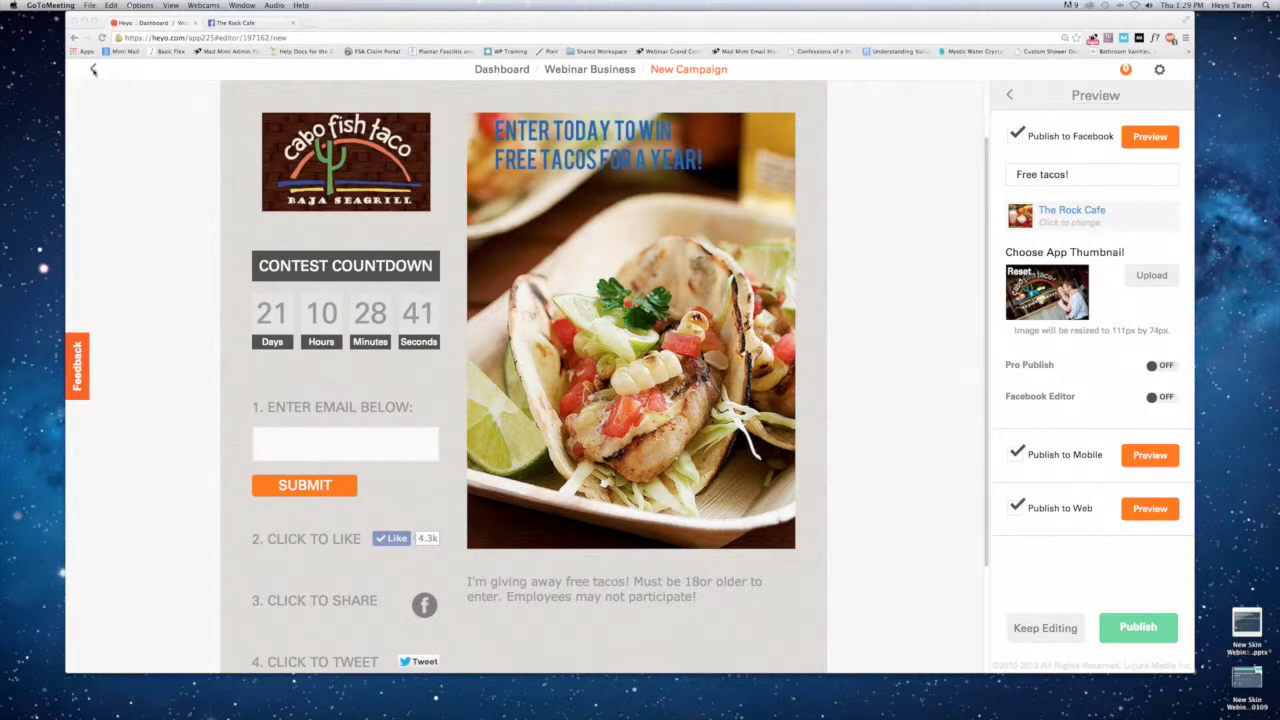
click(93, 70)
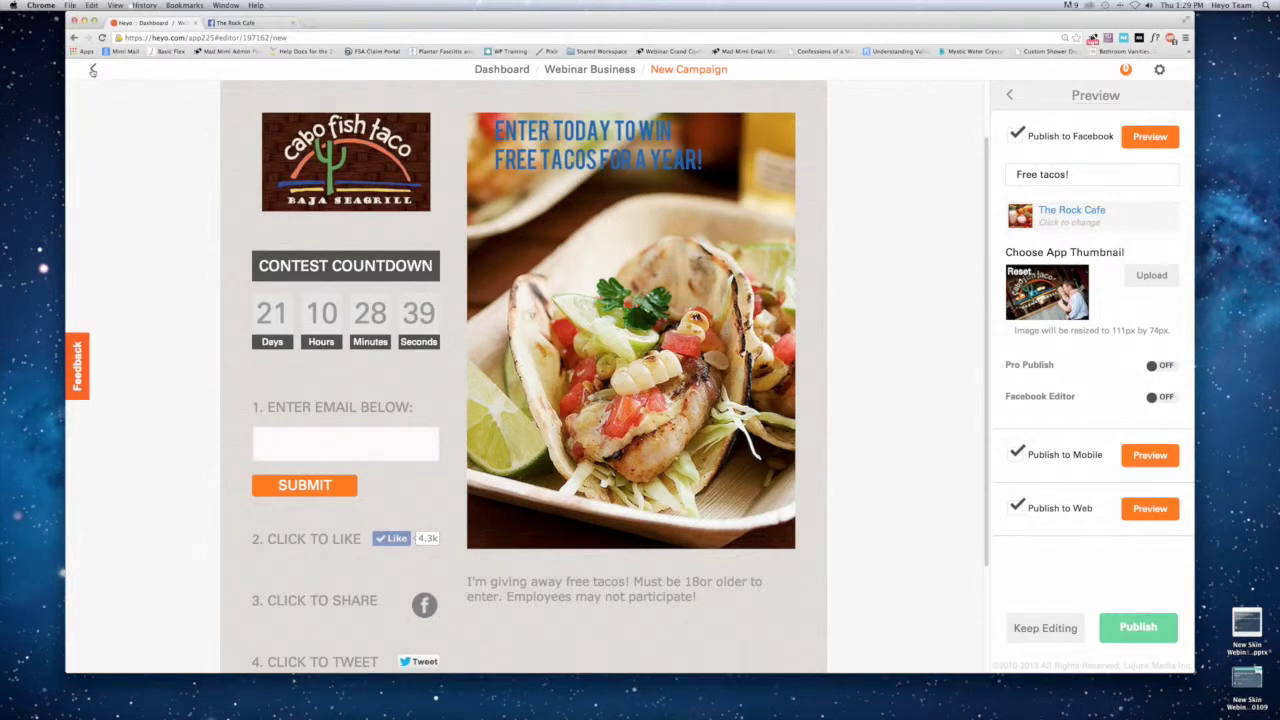
click(93, 70)
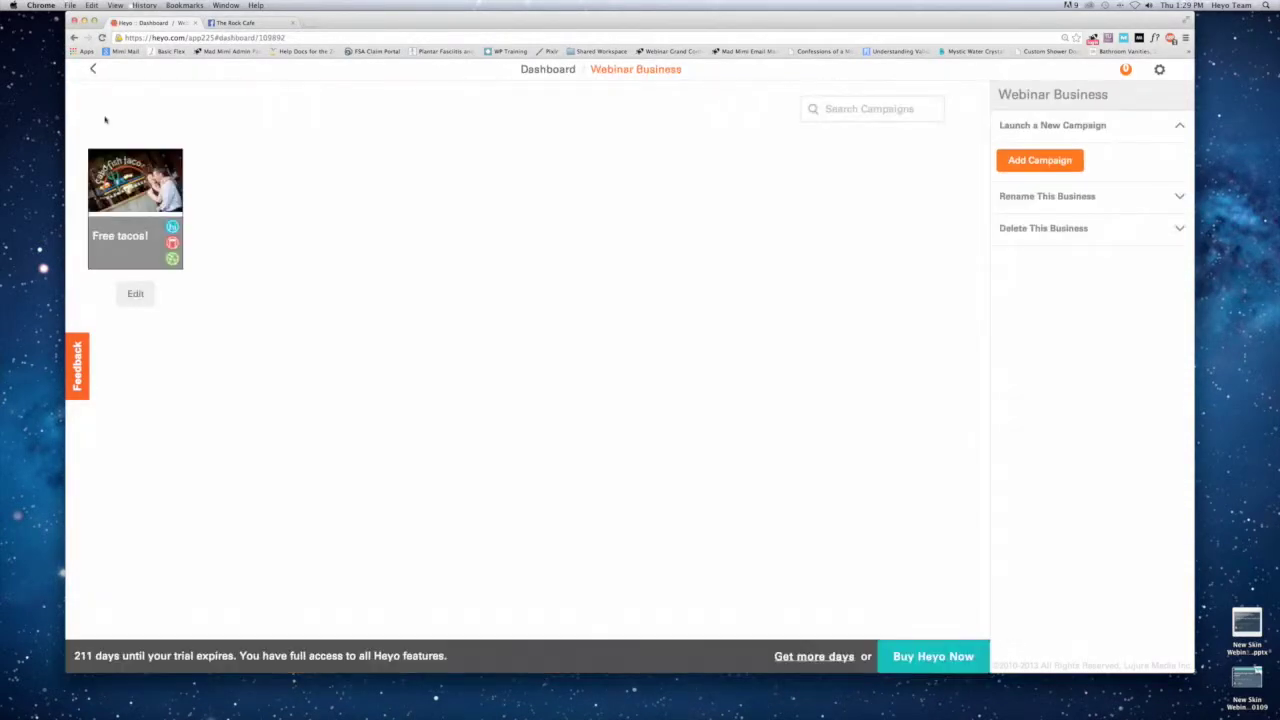
Start a new campaign and preview the Featured Banner template under Default Templates.
click(1040, 158)
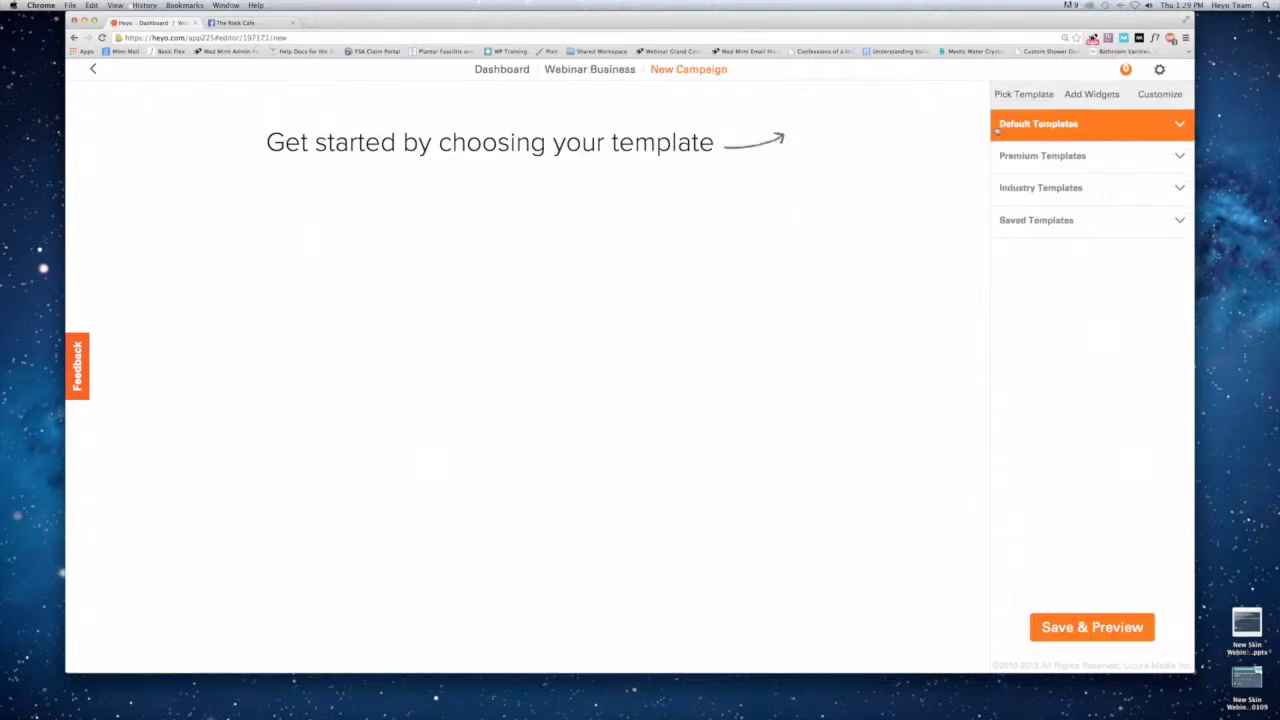
click(1026, 162)
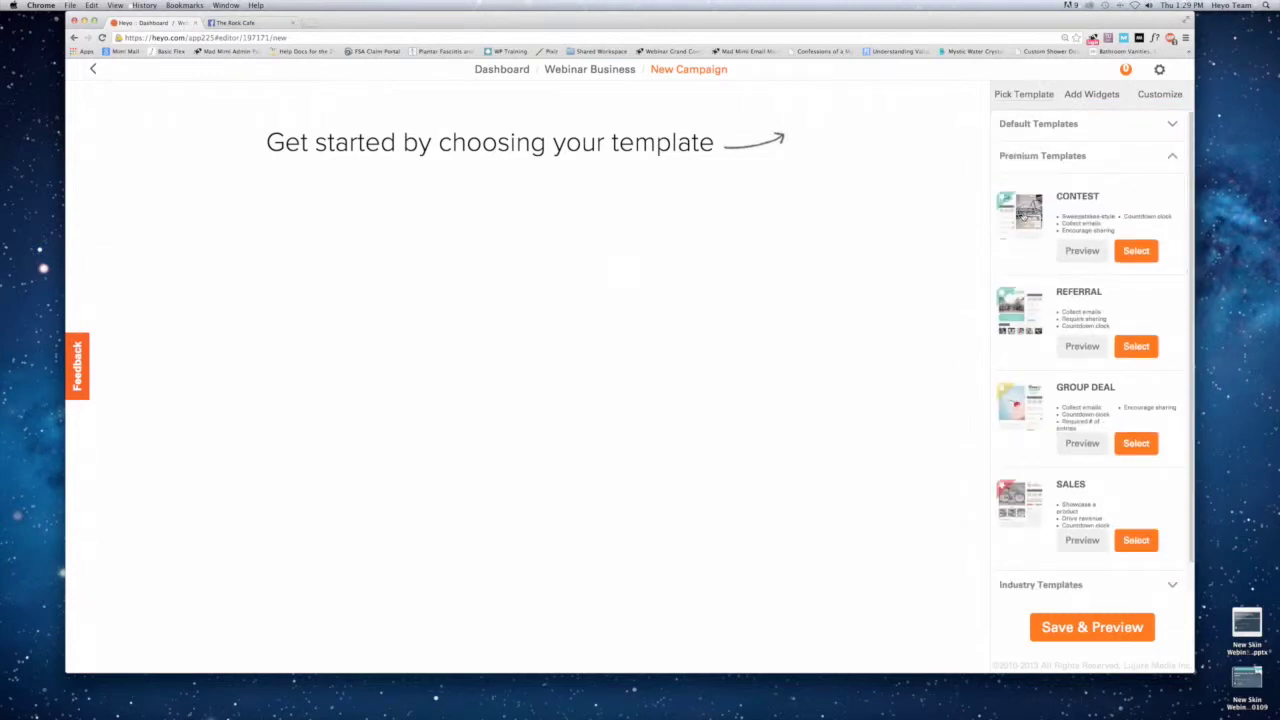
click(1031, 148)
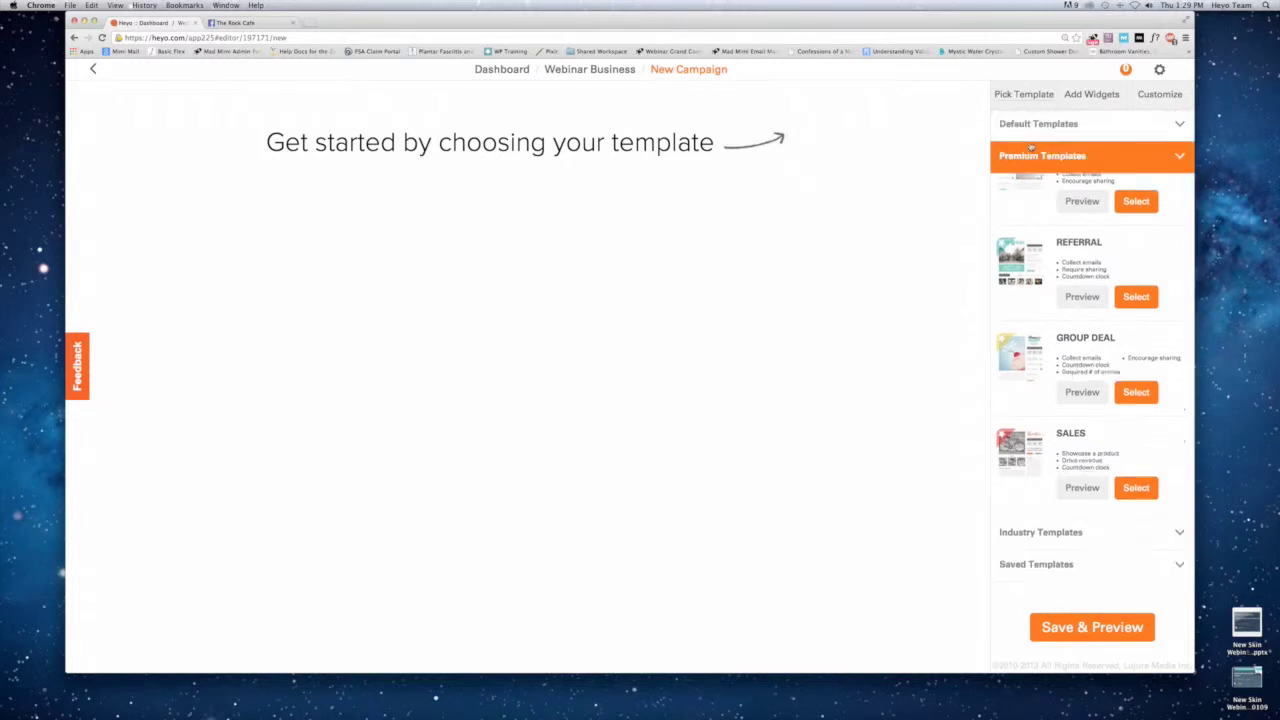
click(1034, 128)
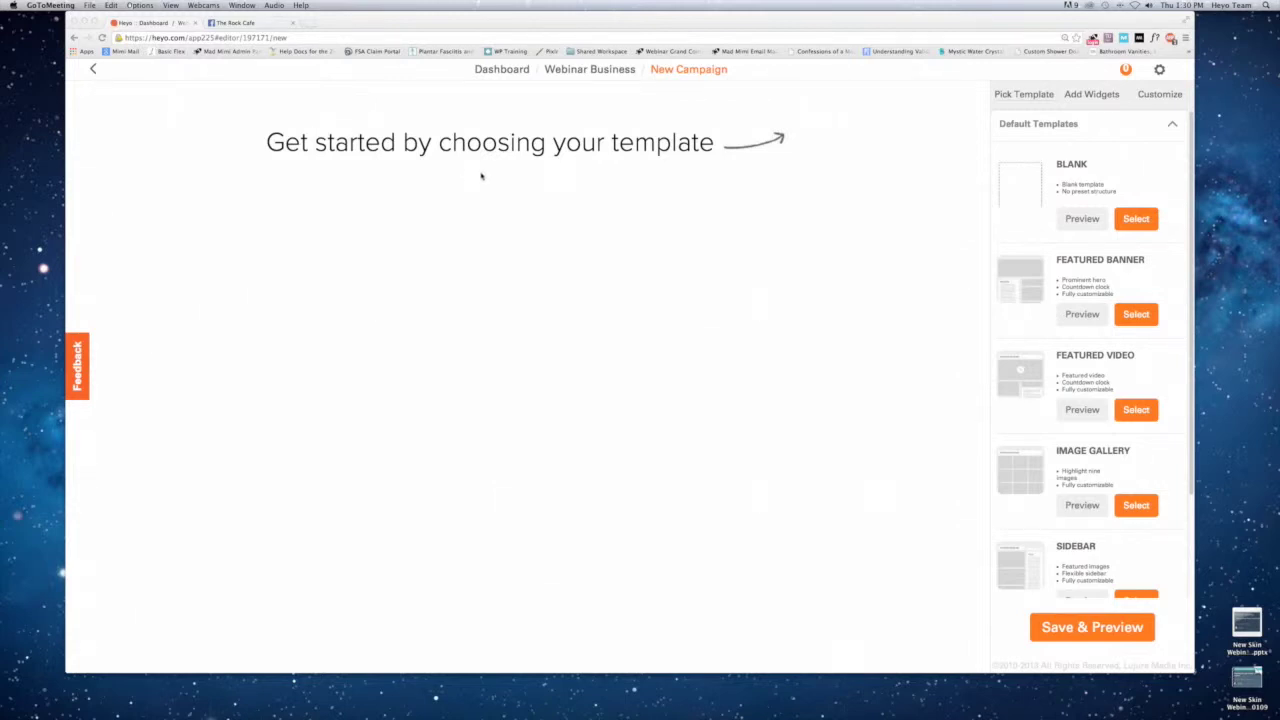
click(1024, 274)
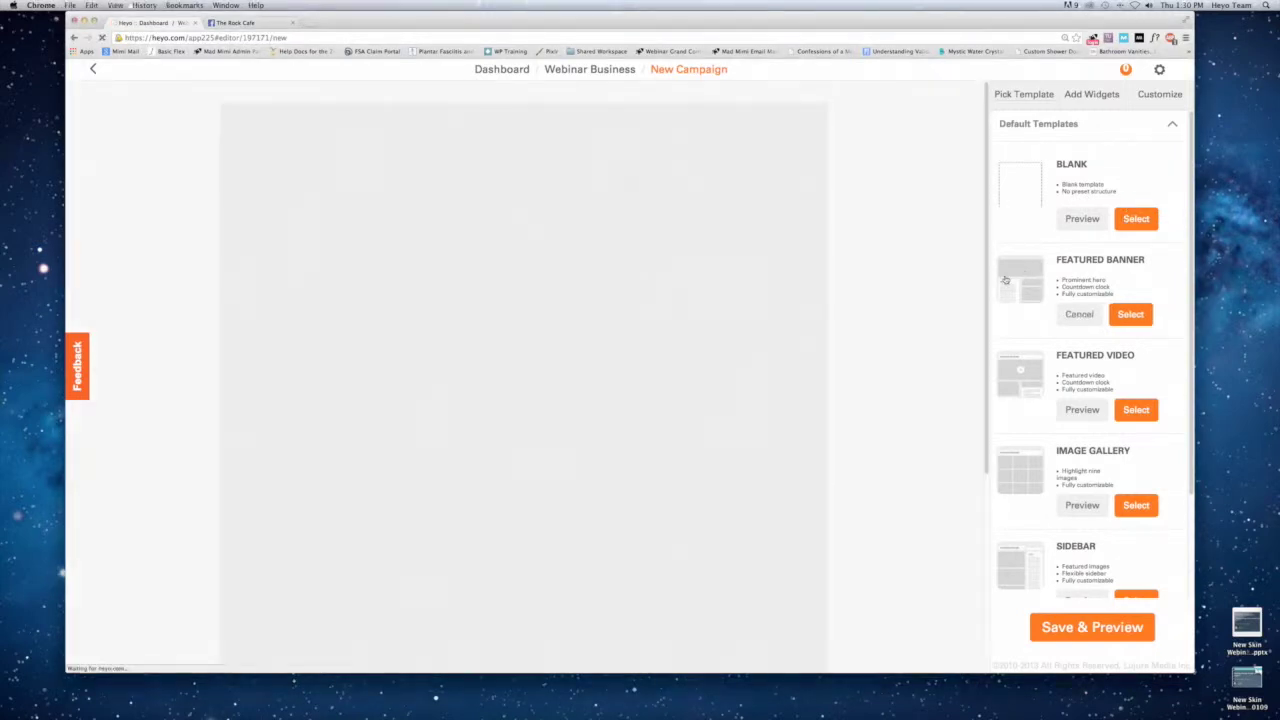
Apply the Featured Banner template and upload fish-taco-banner.png as its featured image.
click(1140, 316)
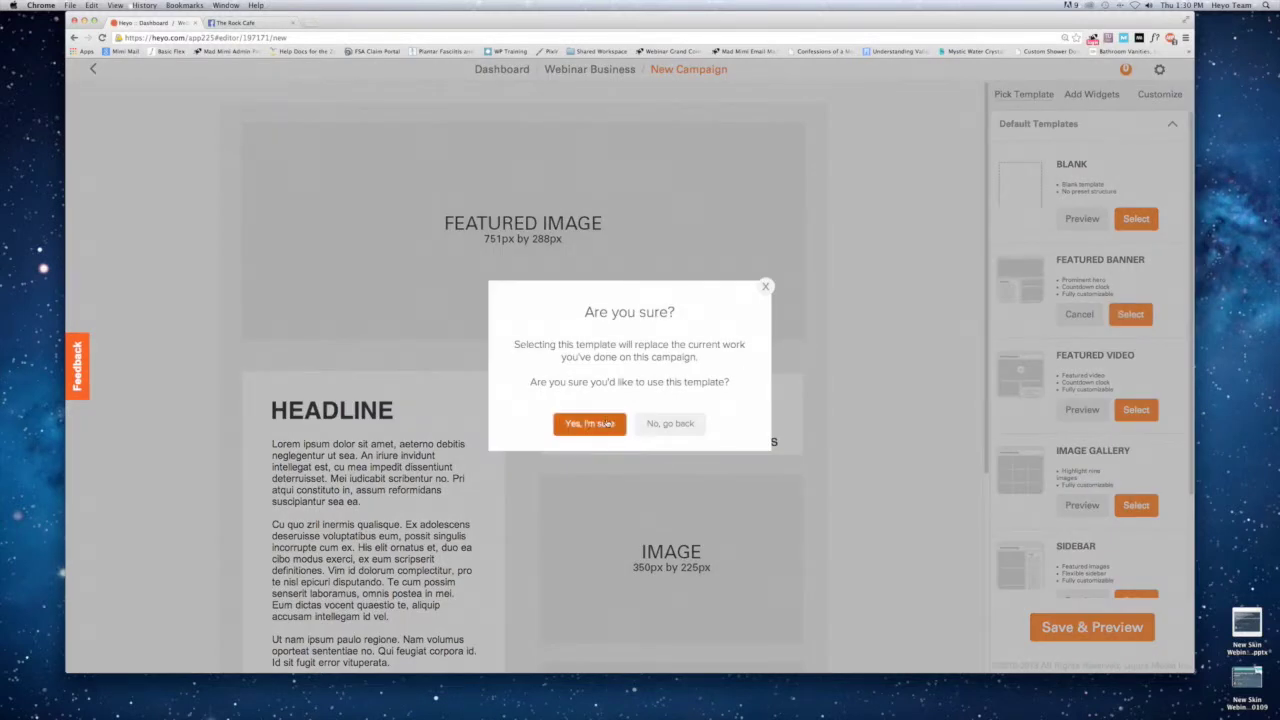
click(606, 420)
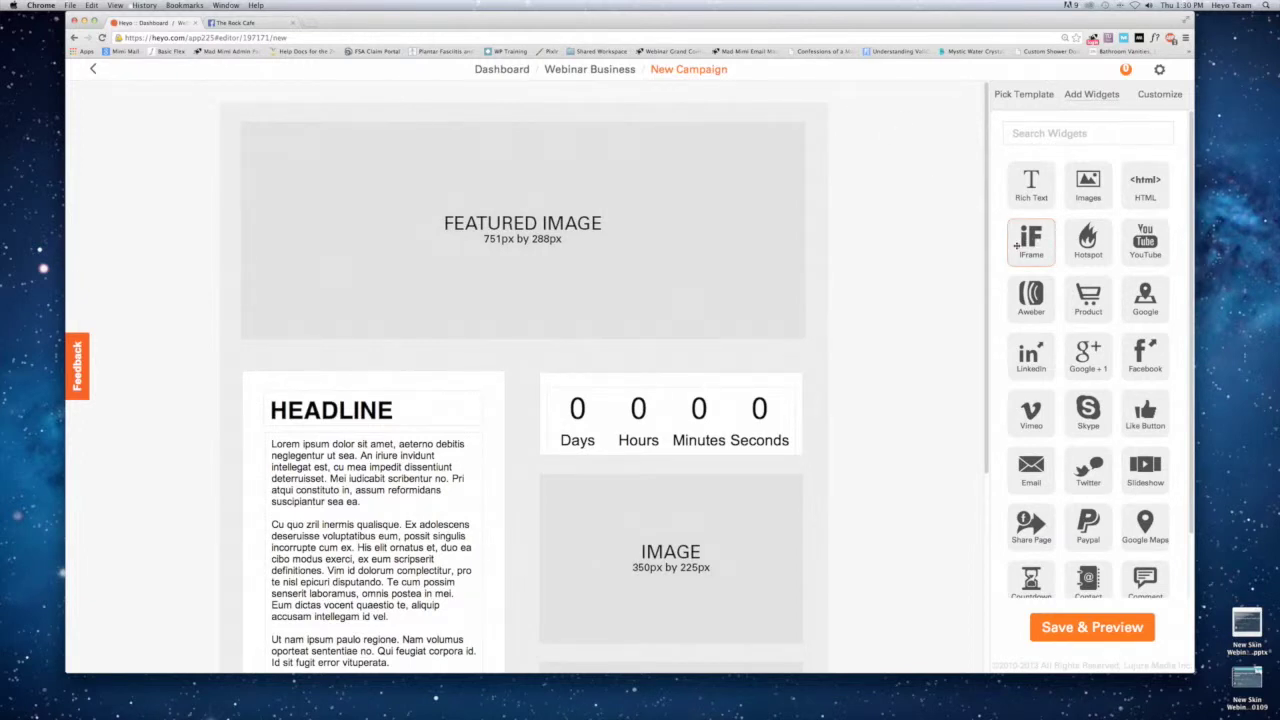
drag(1031, 240, 628, 190)
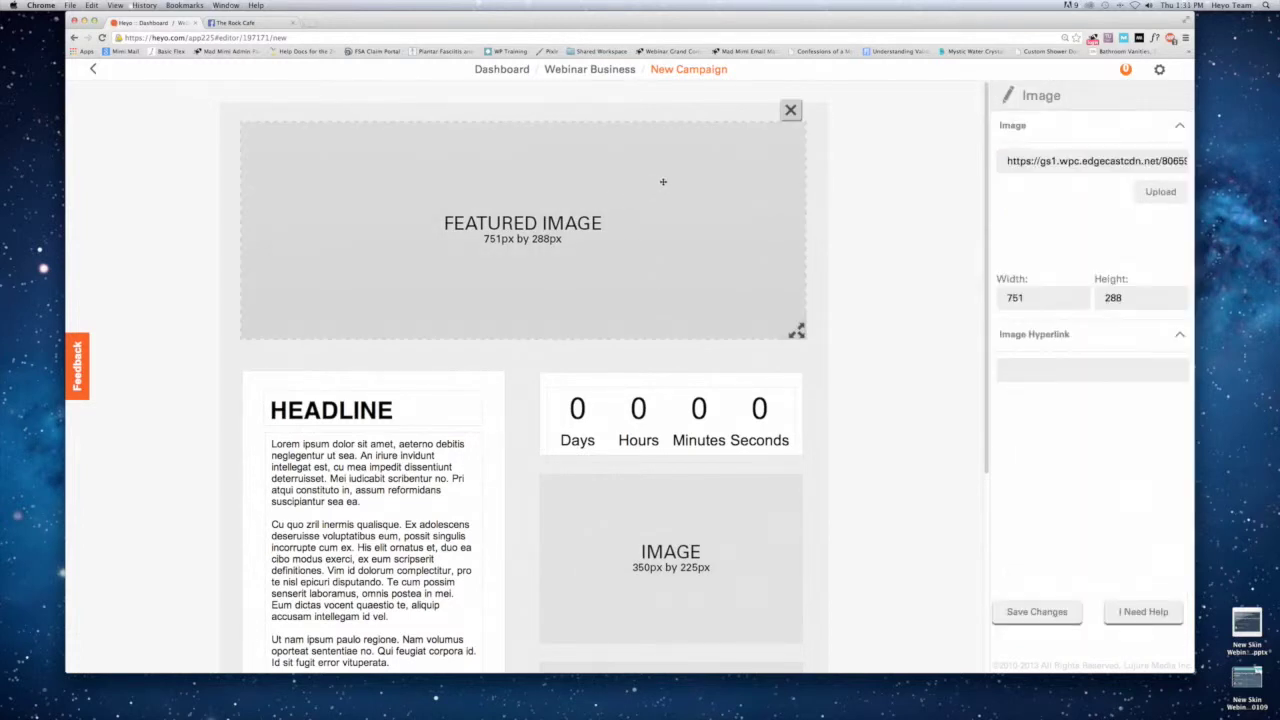
click(1160, 191)
click(706, 94)
key(Down)
key(Down)
key(Down)
key(Down)
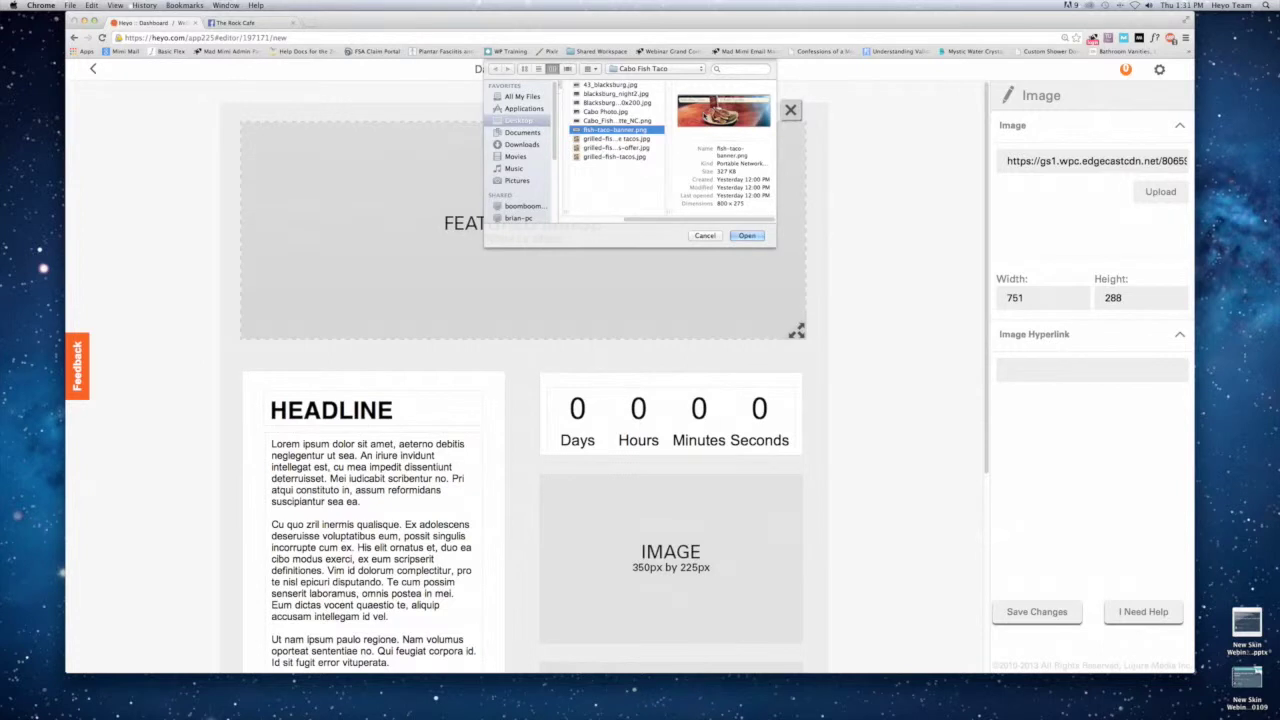
key(Return)
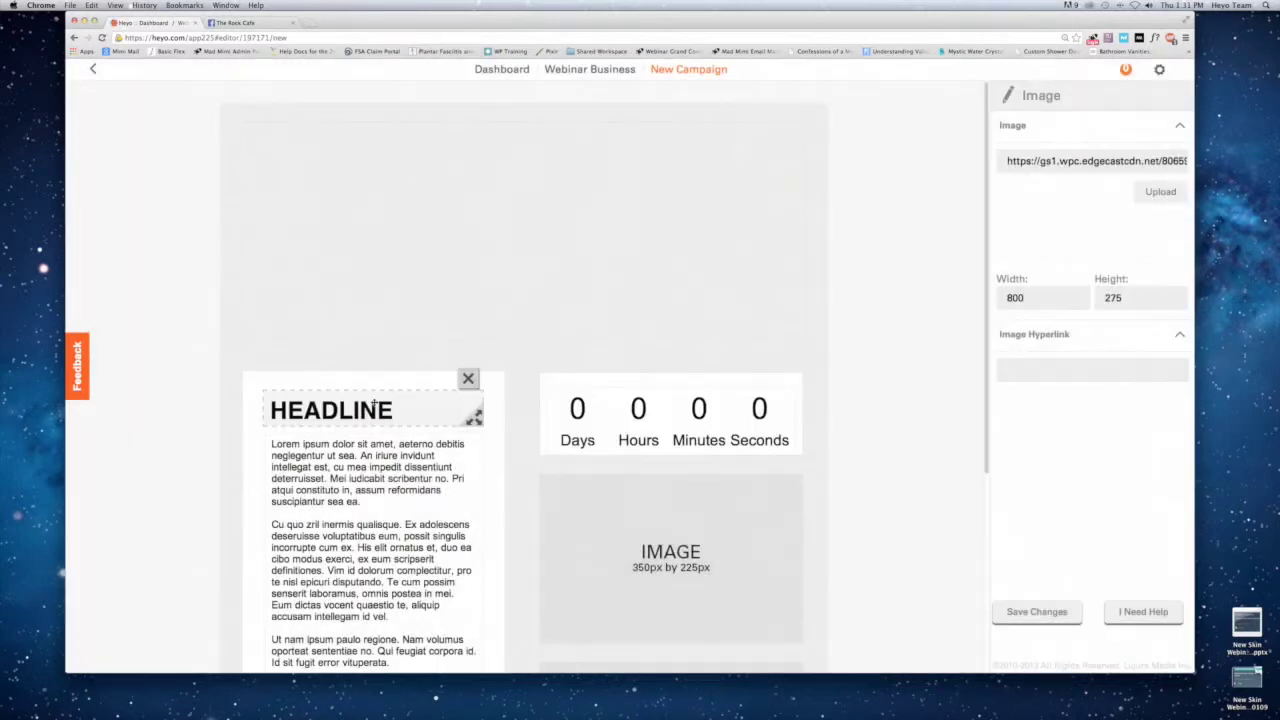
click(375, 410)
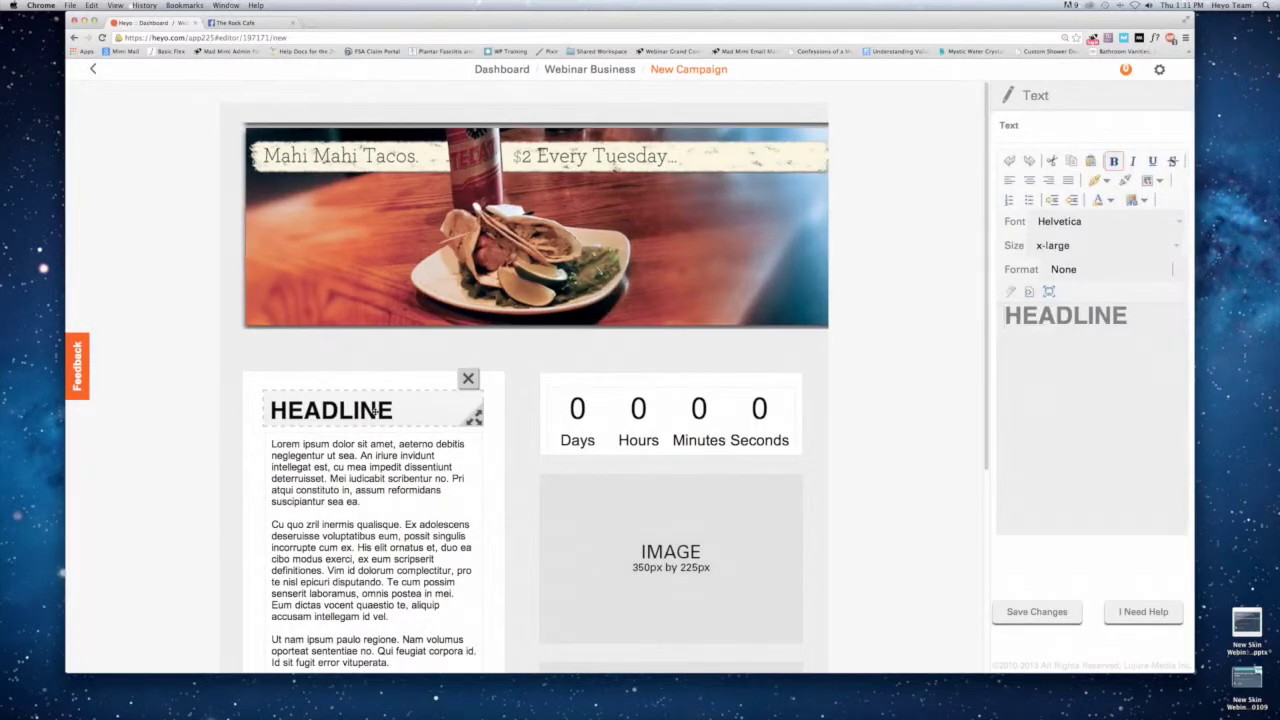
Change the headline to 'About Us' in Verdana and save it.
double_click(1060, 314)
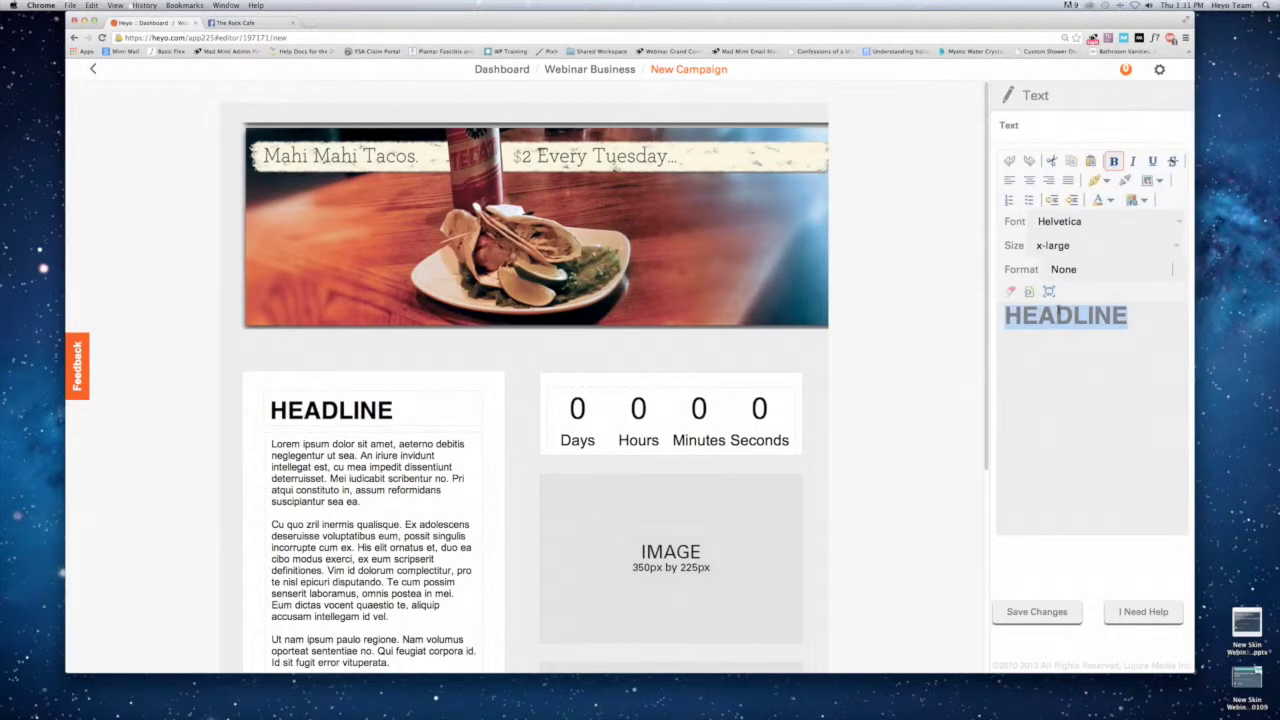
text(About Us)
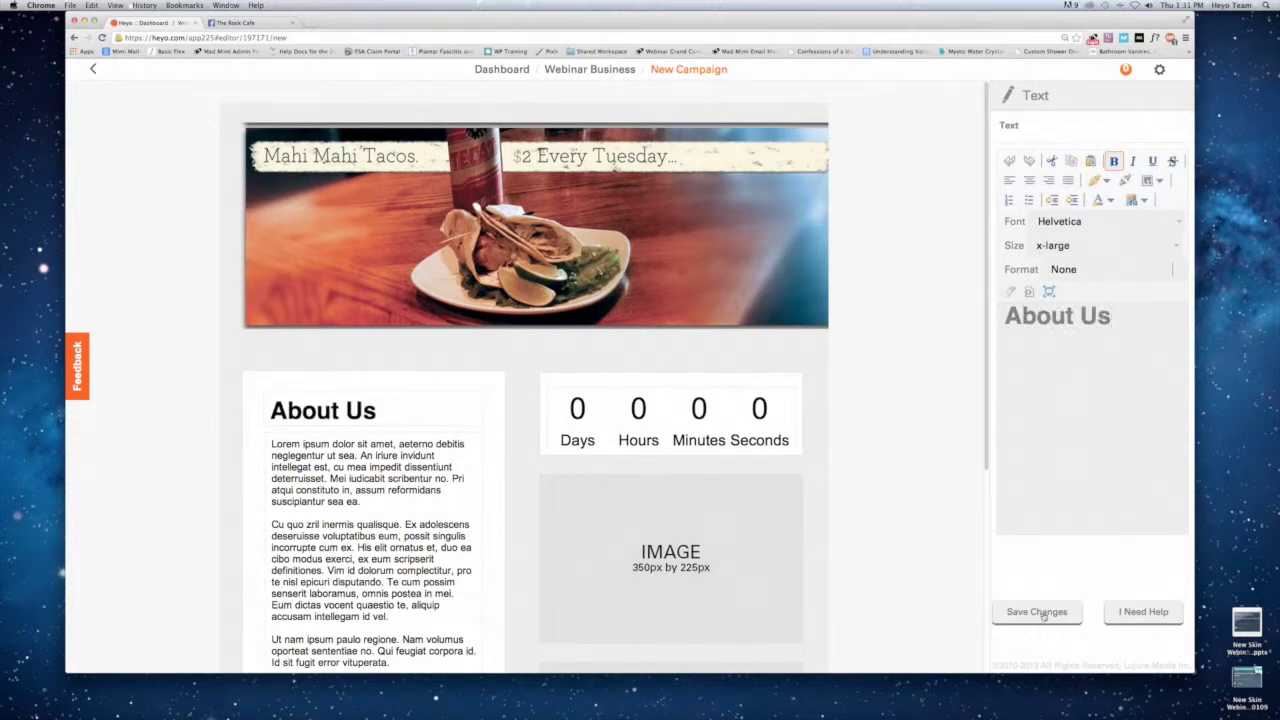
drag(1060, 364, 1079, 287)
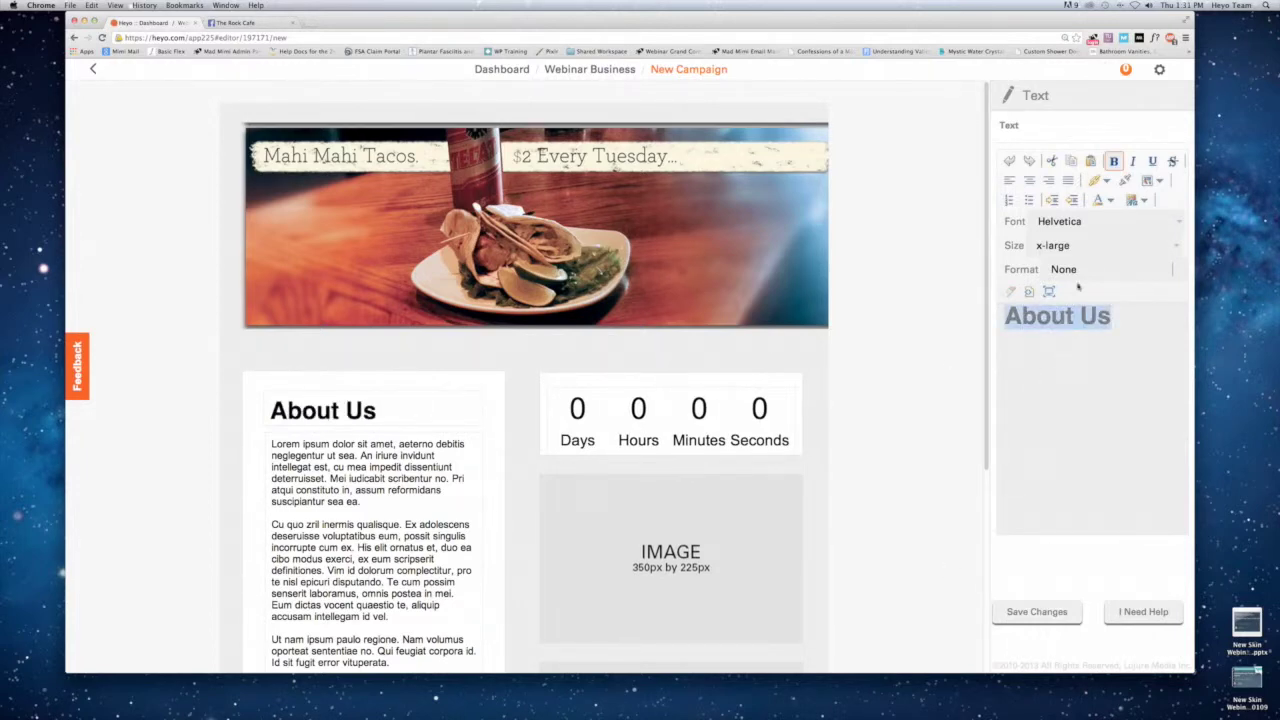
click(1179, 224)
click(1065, 254)
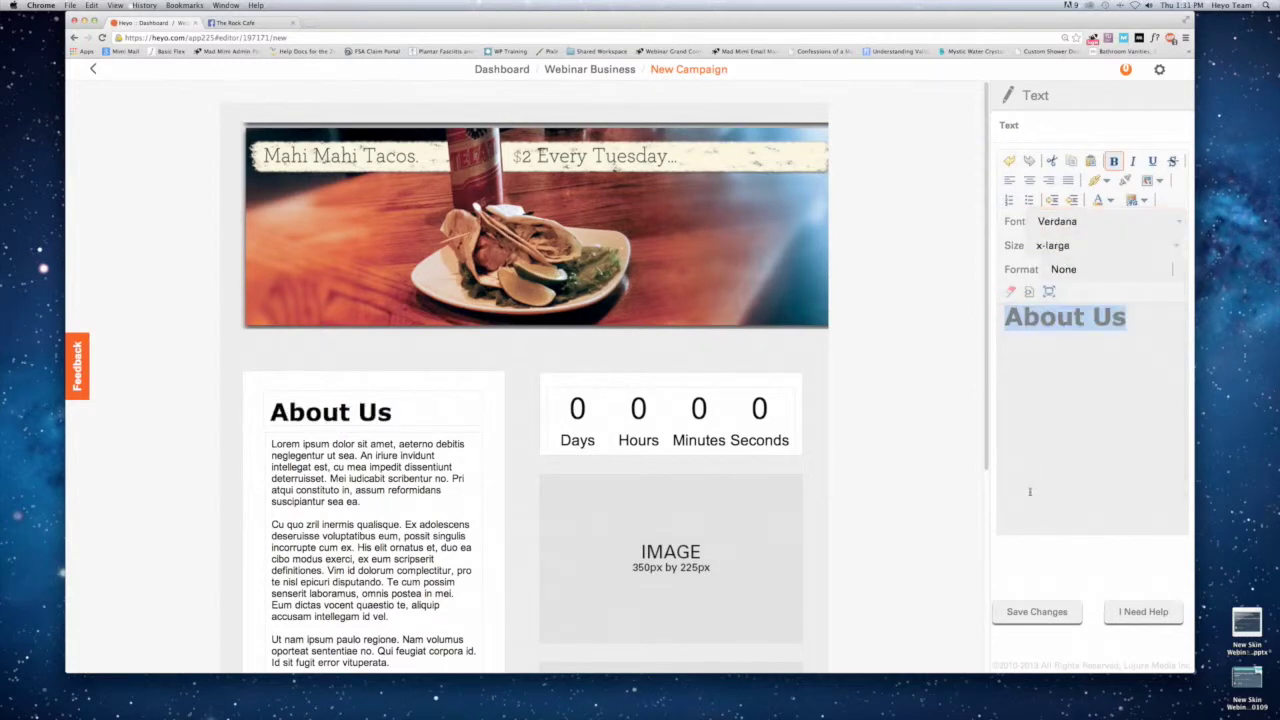
click(1037, 610)
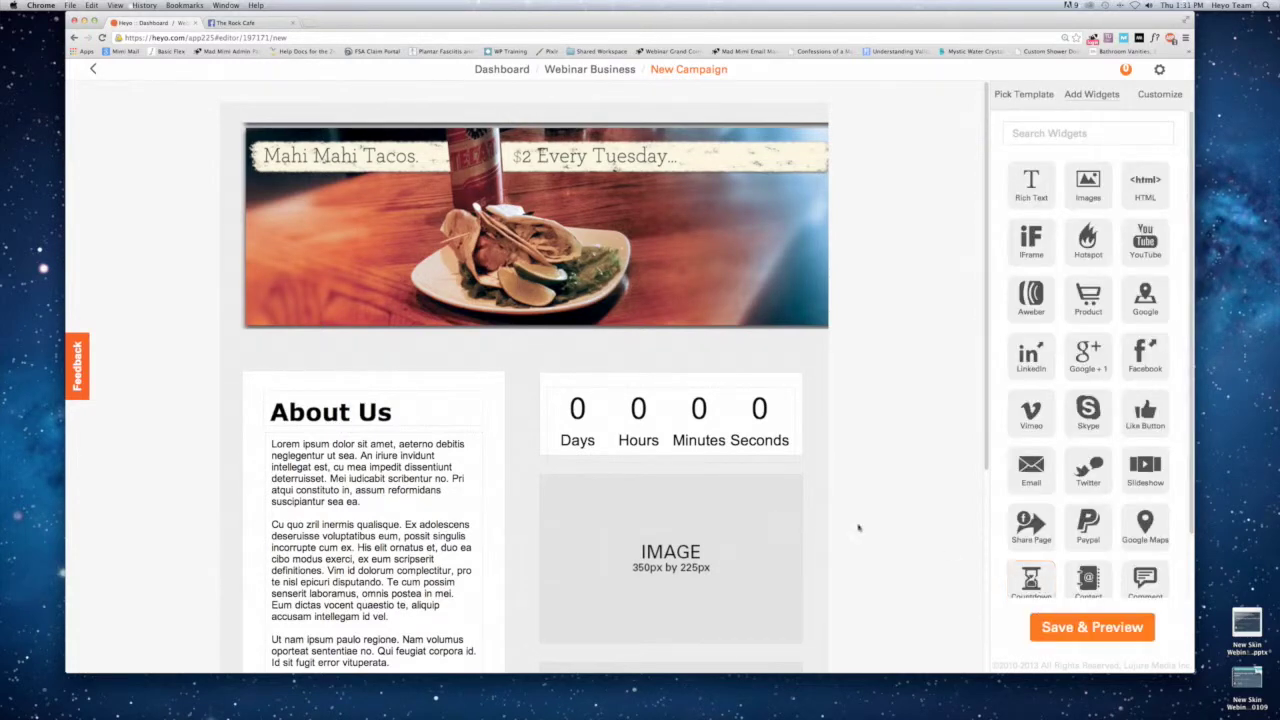
Delete the countdown widget and its empty slot, and start uploading a photo to the lower image.
scroll(785, 472, down, 3)
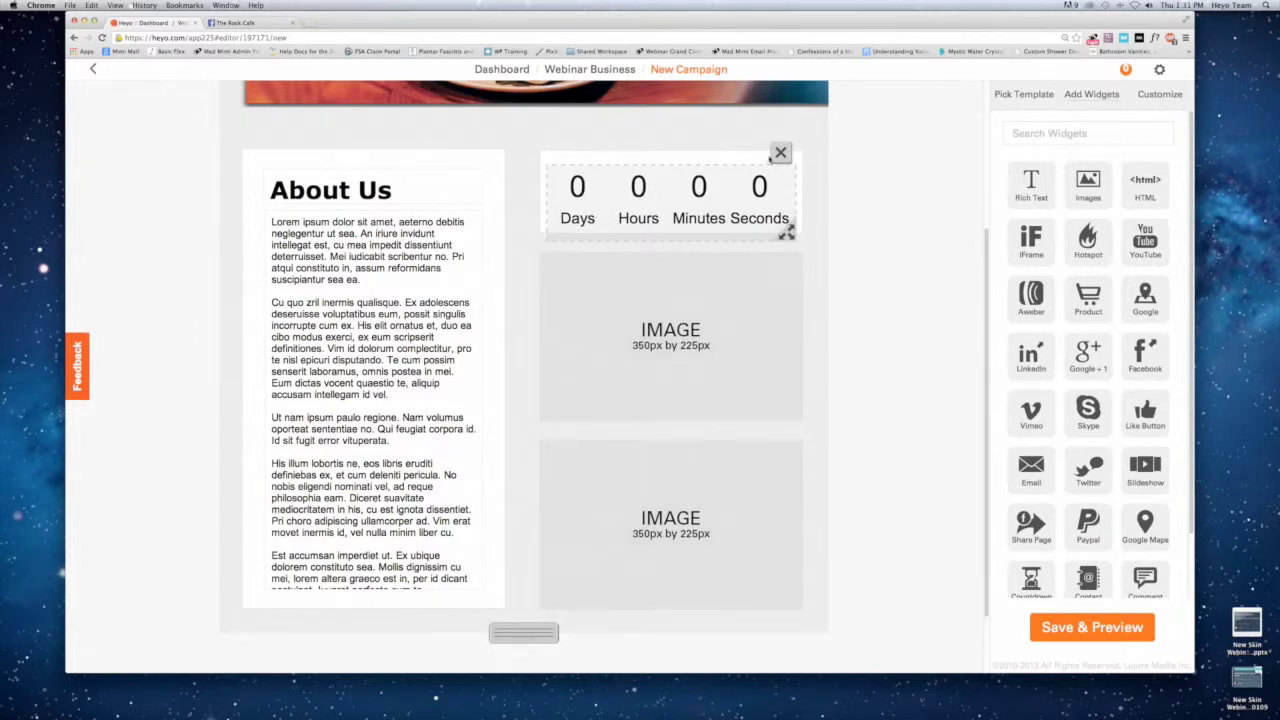
click(780, 152)
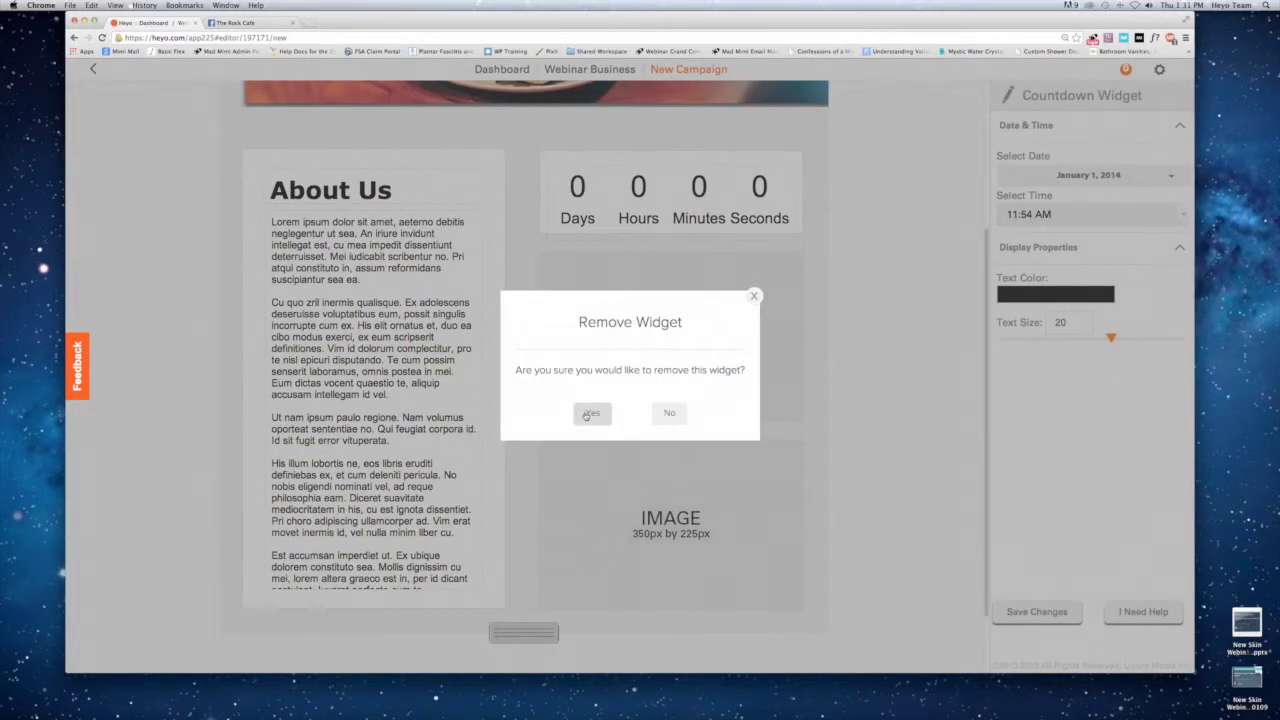
click(592, 412)
click(652, 216)
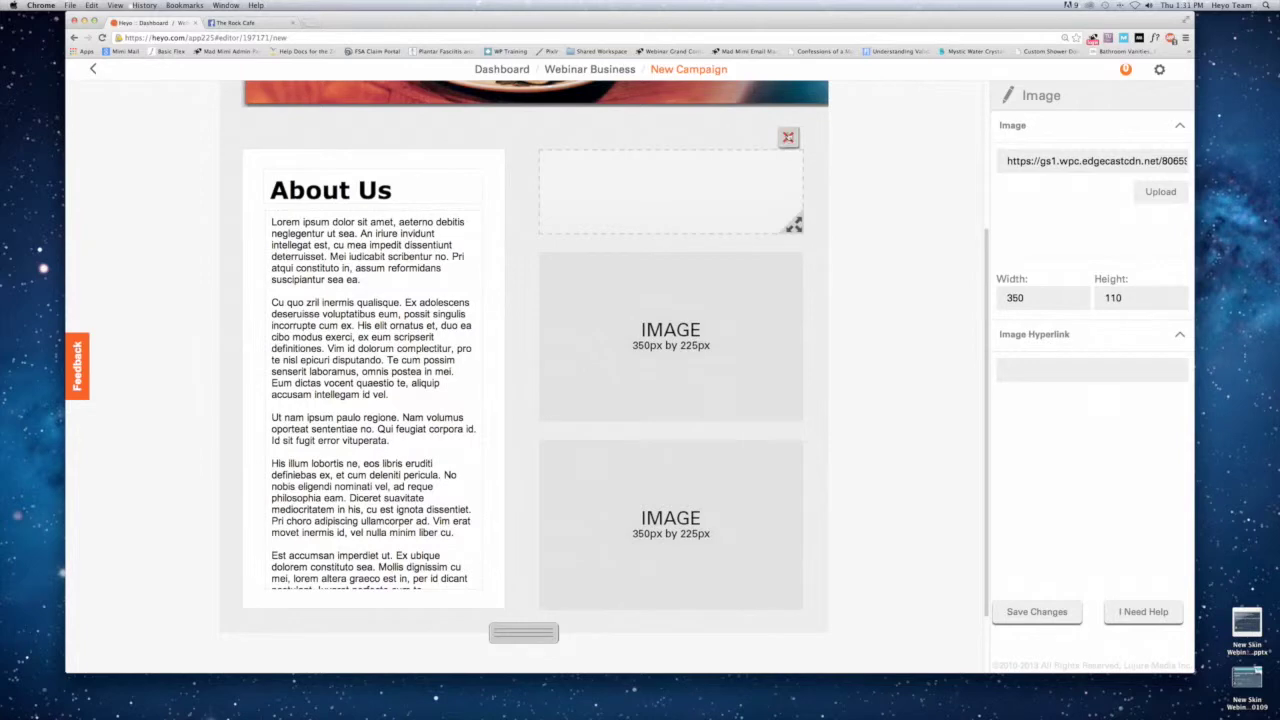
click(788, 137)
click(604, 414)
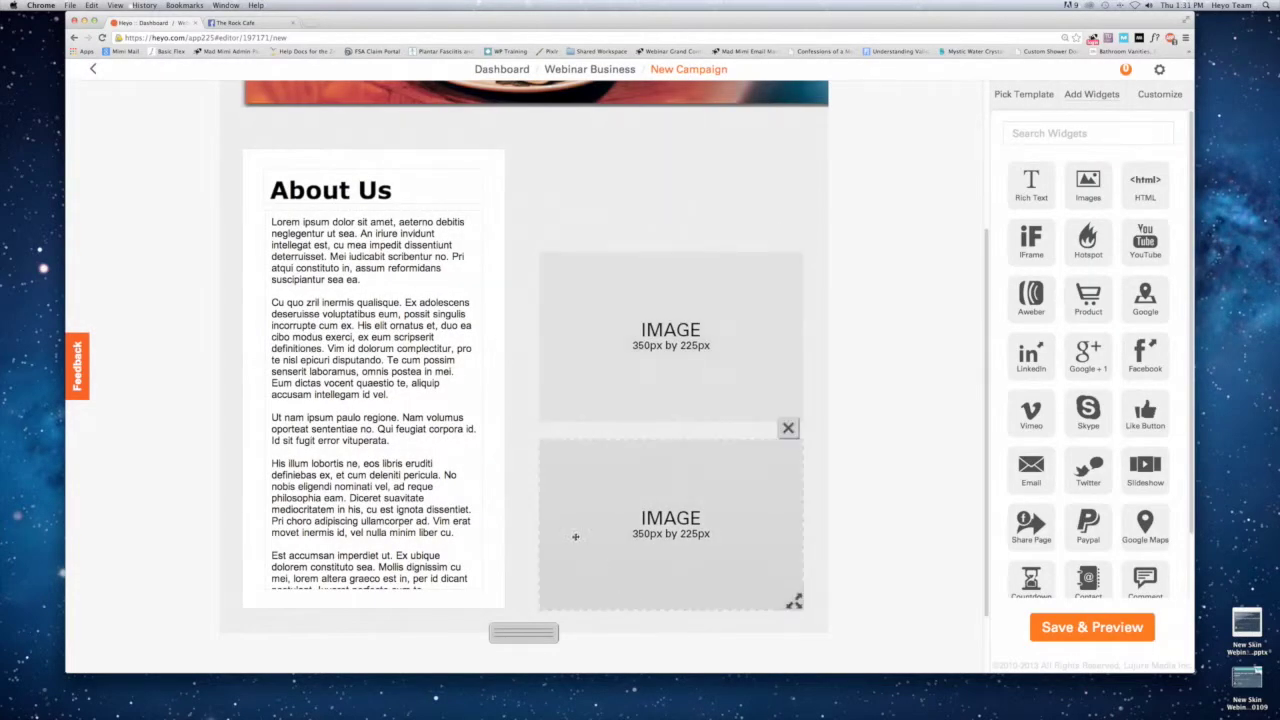
click(583, 511)
click(1160, 191)
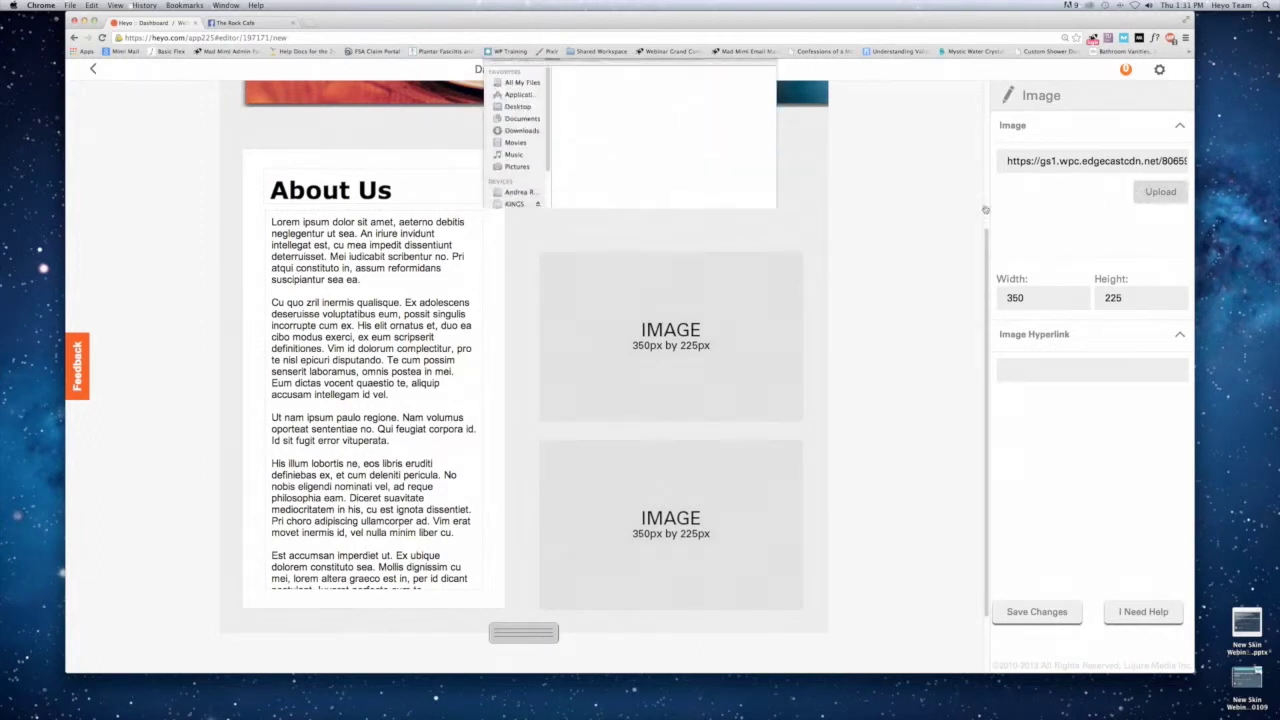
Place the Blacksburg night street photo in the lower slot and remove the empty IMAGE placeholder.
click(700, 102)
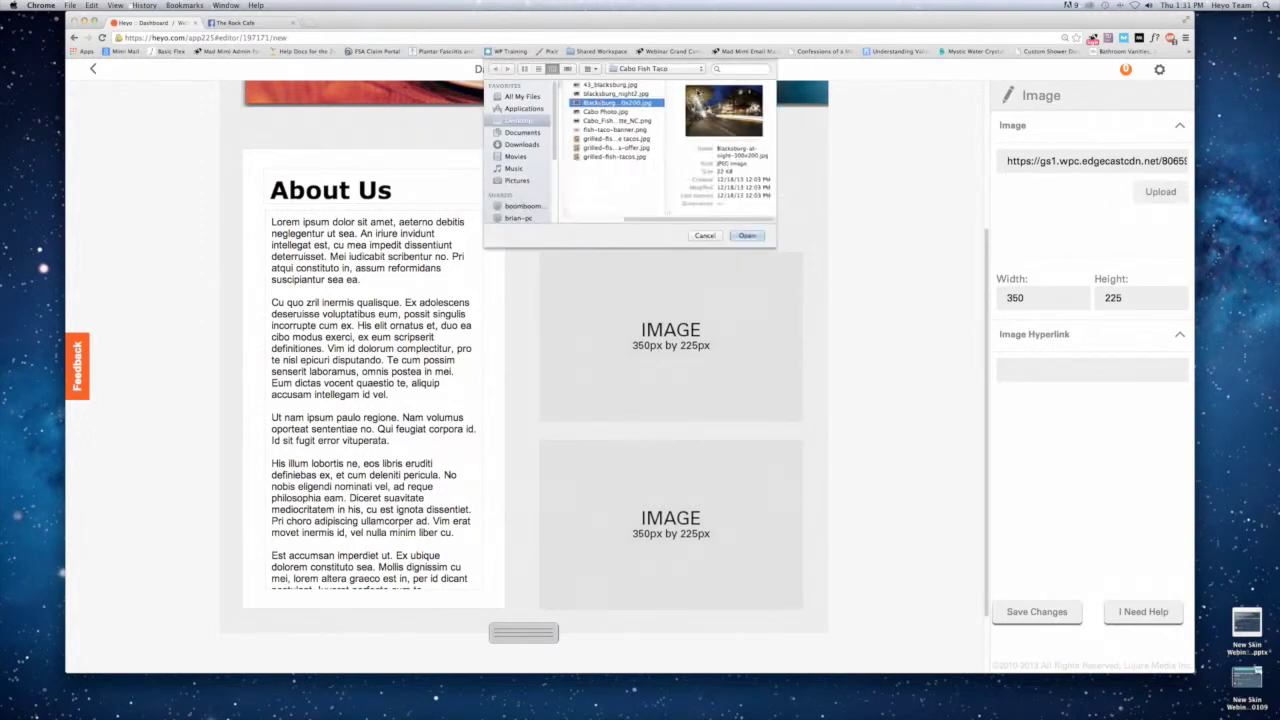
key(Return)
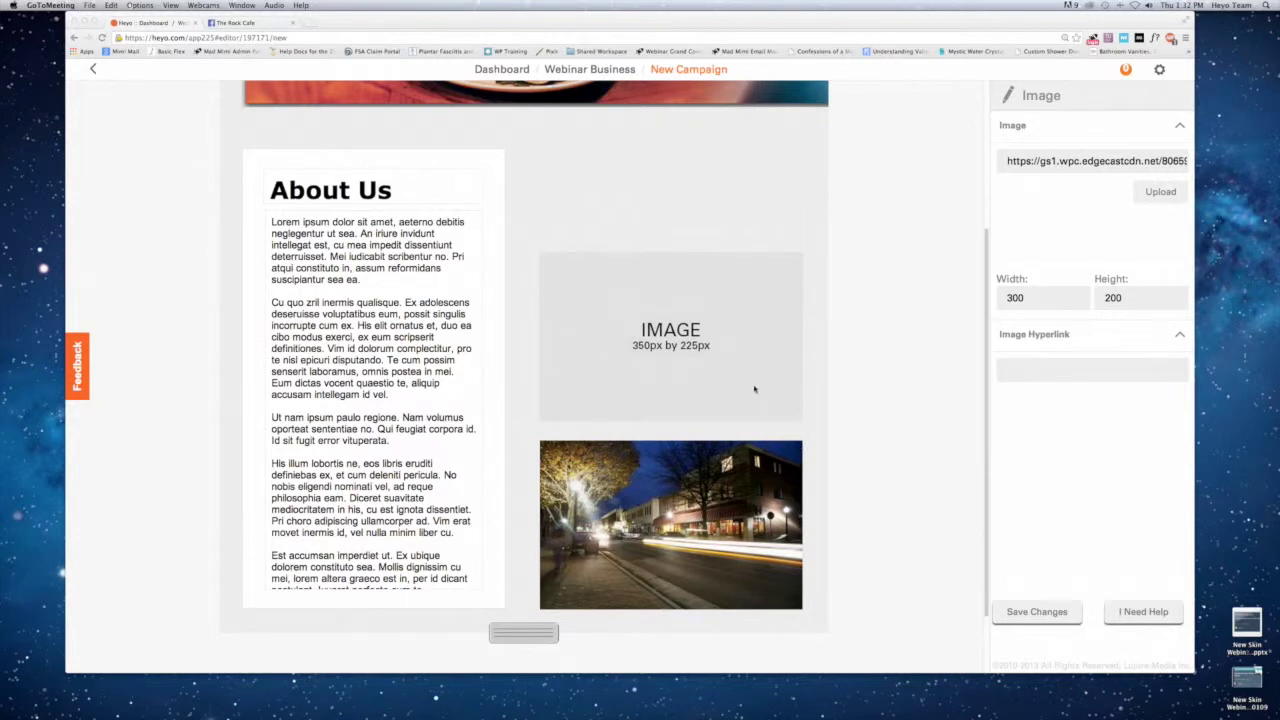
click(735, 350)
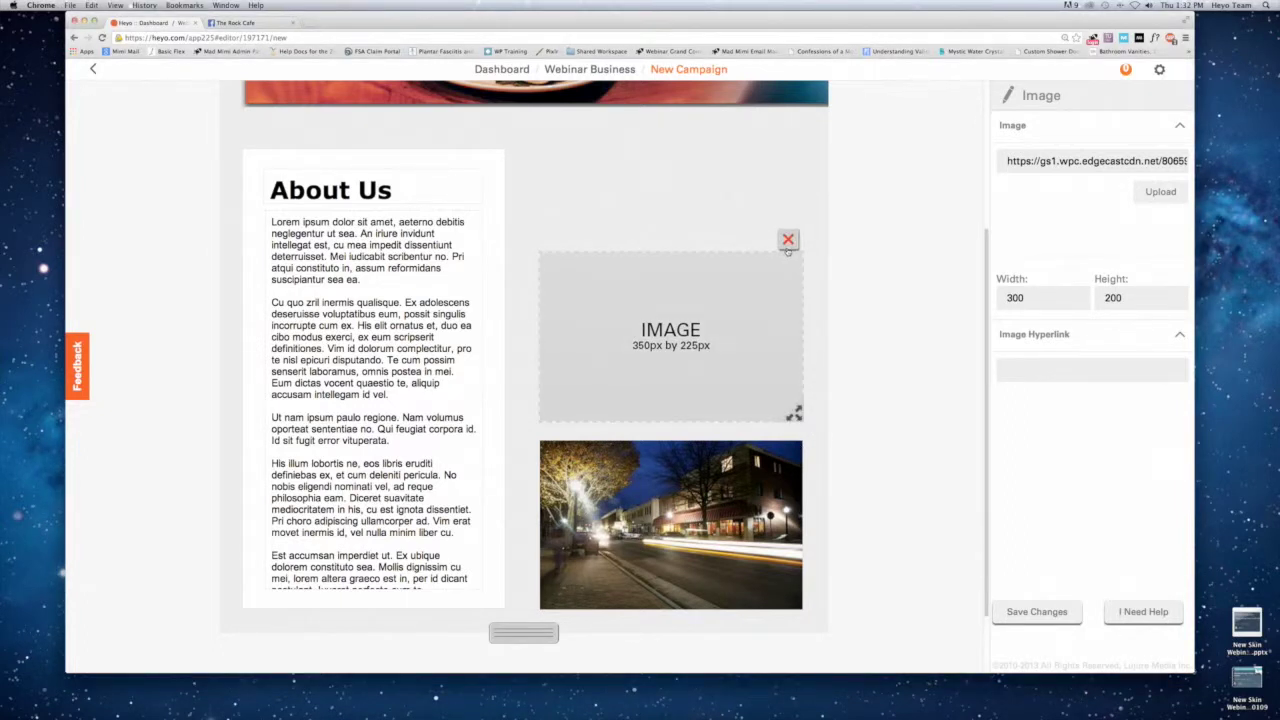
click(788, 240)
click(591, 411)
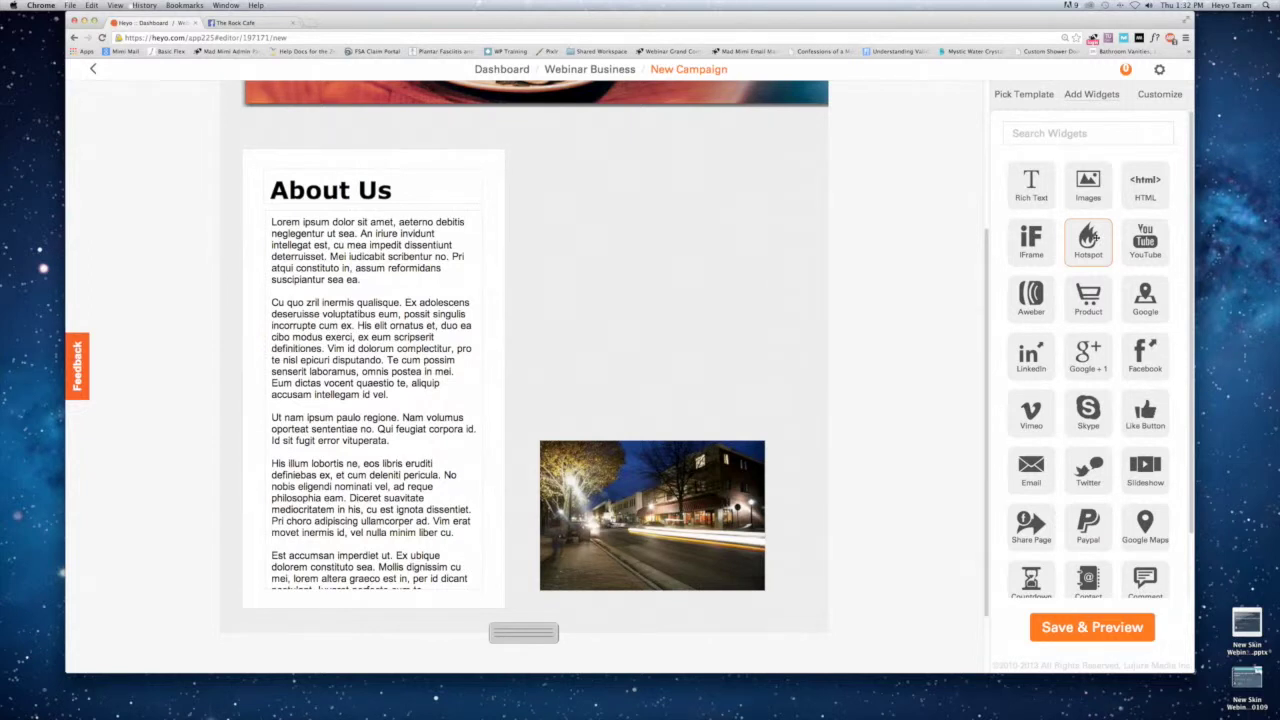
Add an HTML block beside About Us containing the pasted MailChimp signup embed code.
drag(1142, 184, 533, 158)
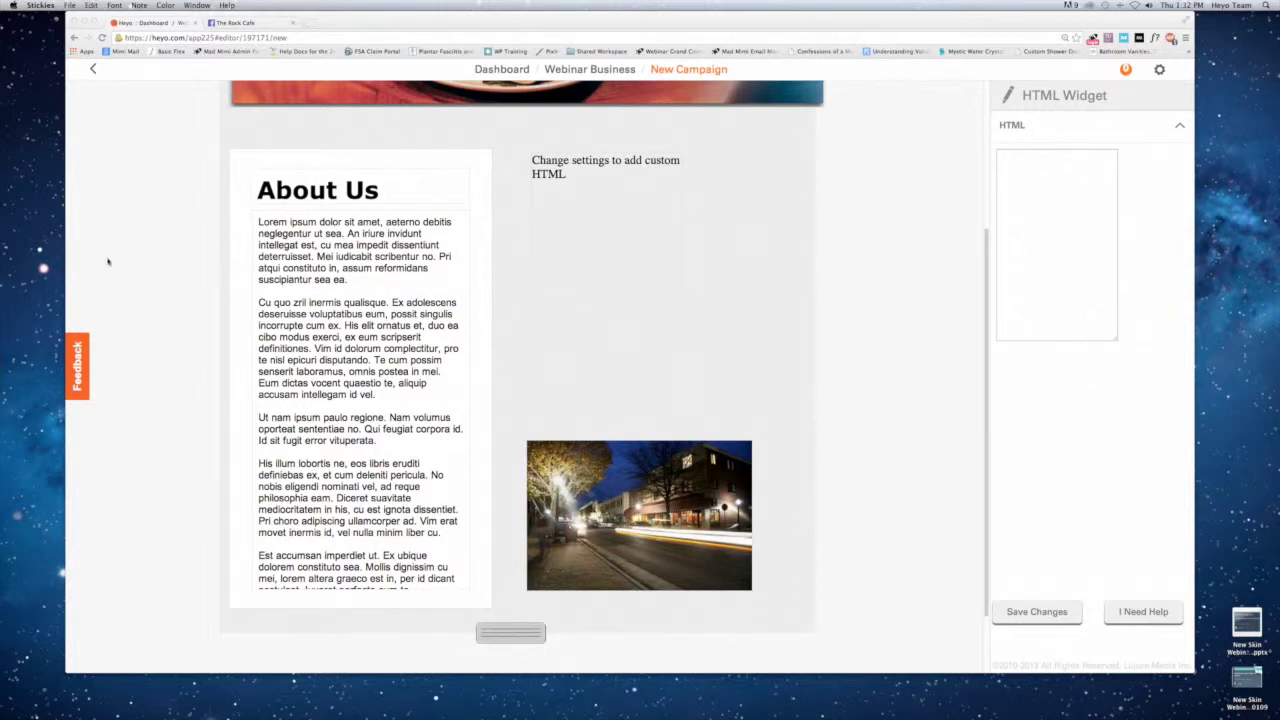
click(605, 214)
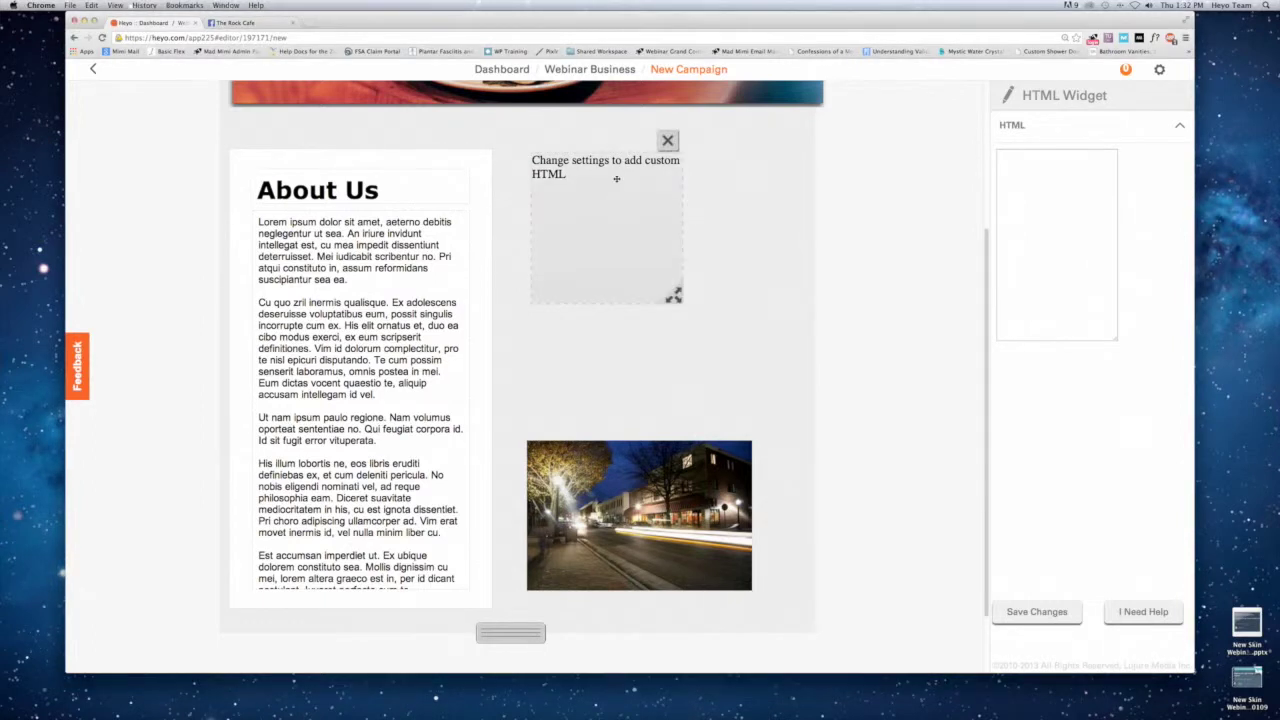
click(510, 237)
click(594, 201)
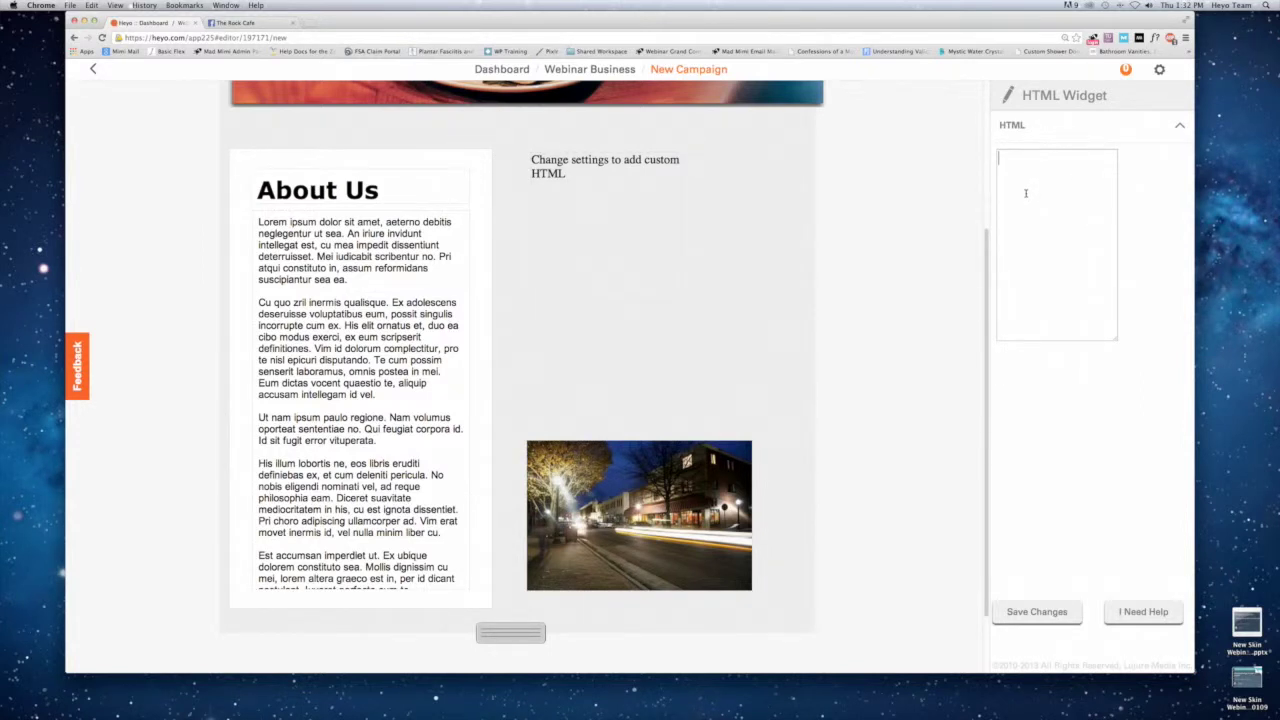
key(super+v)
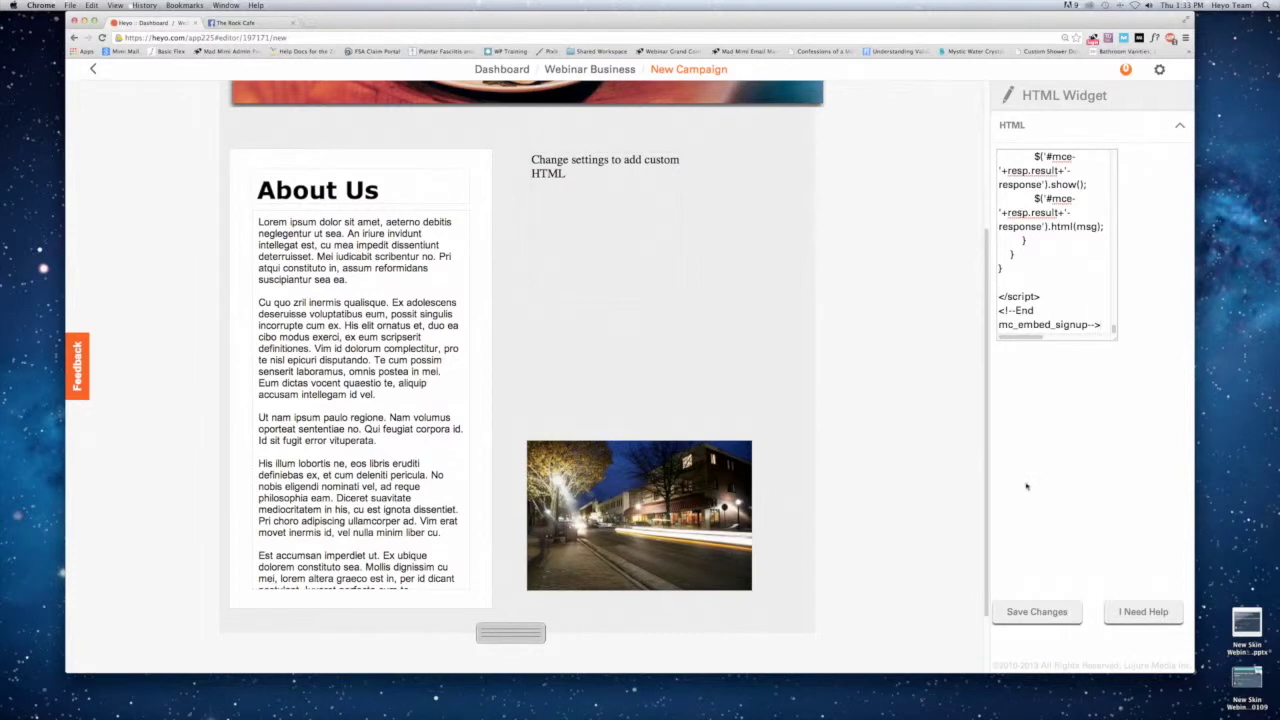
click(1034, 612)
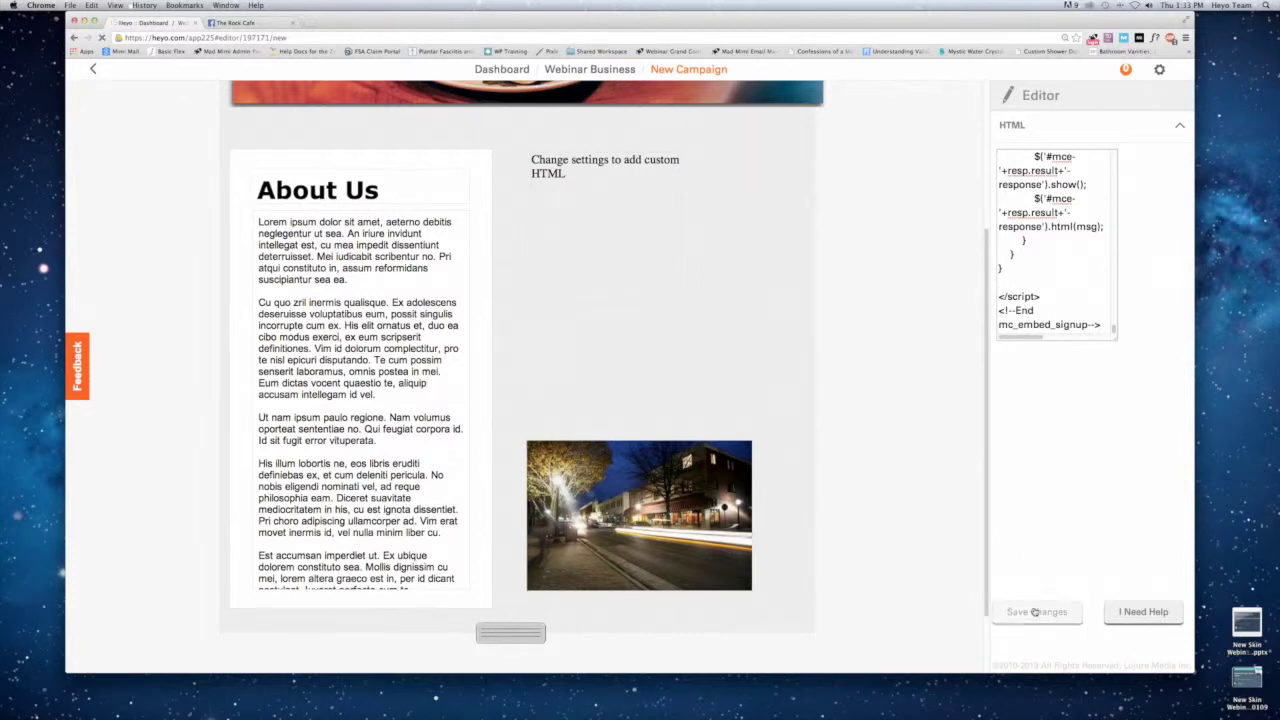
Enlarge the signup form box so all its fields are visible.
mouse_move(674, 291)
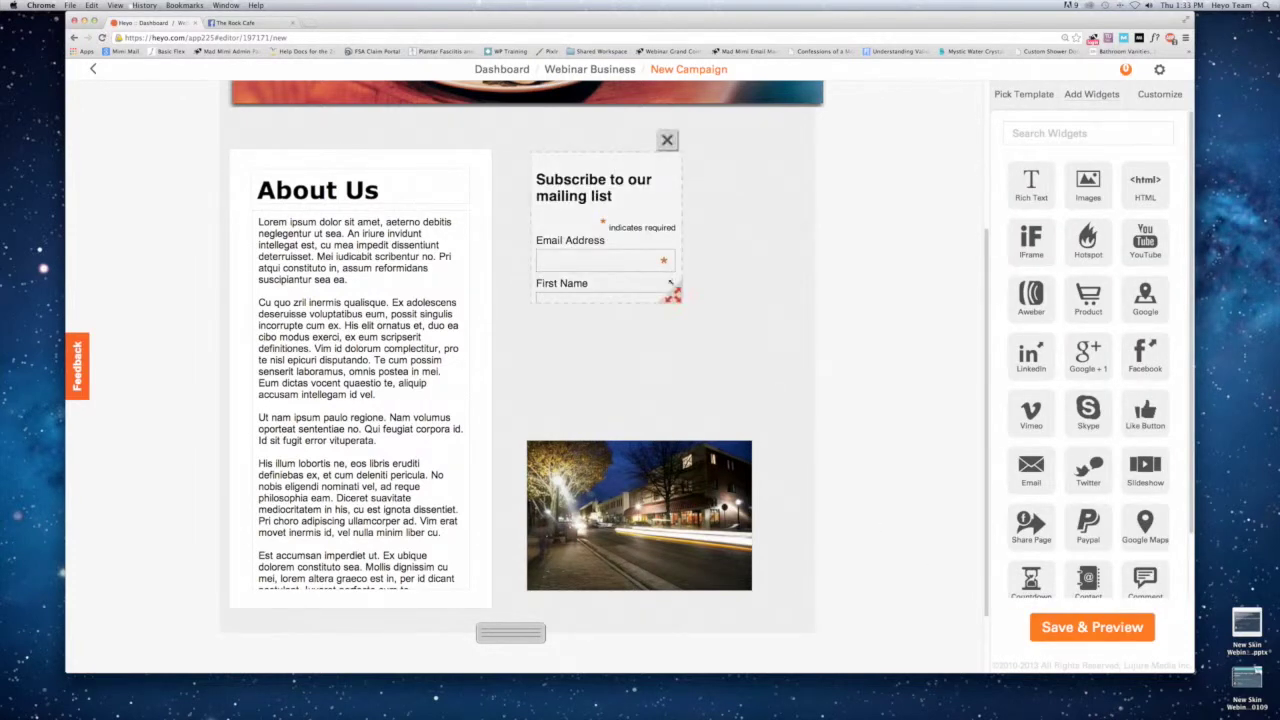
drag(672, 287, 746, 366)
drag(743, 366, 744, 394)
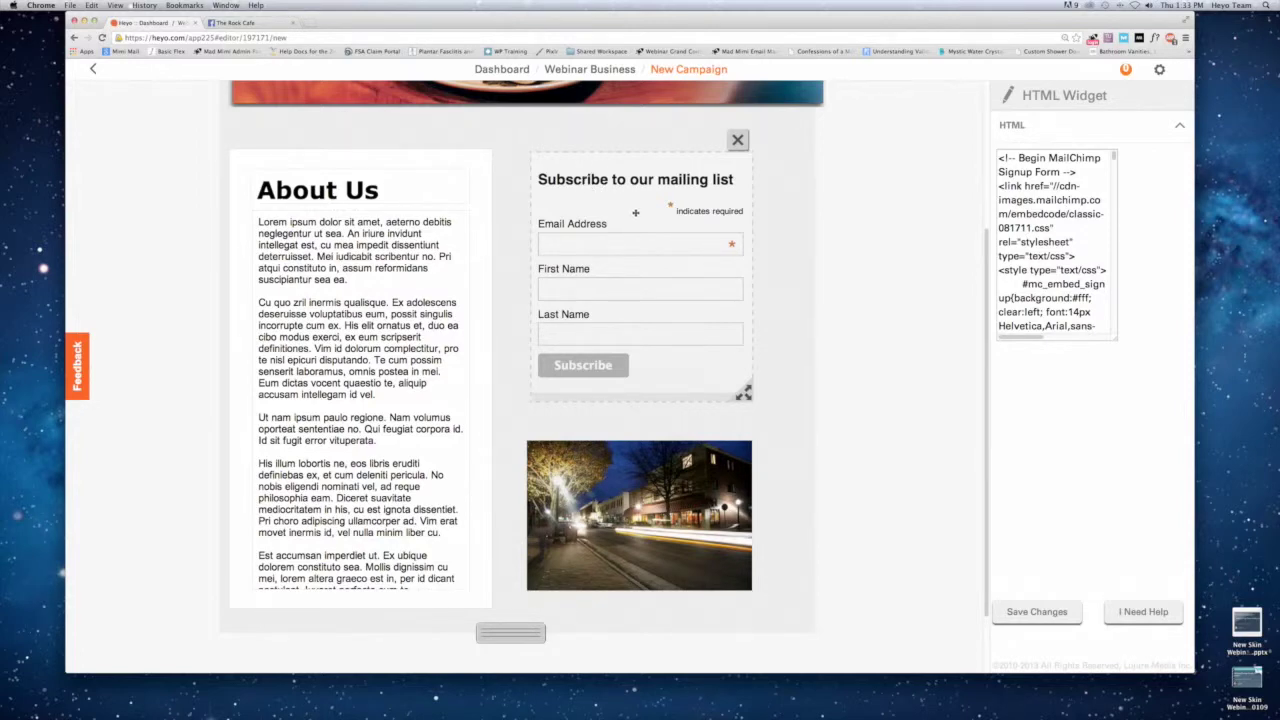
scroll(635, 211, up, 4)
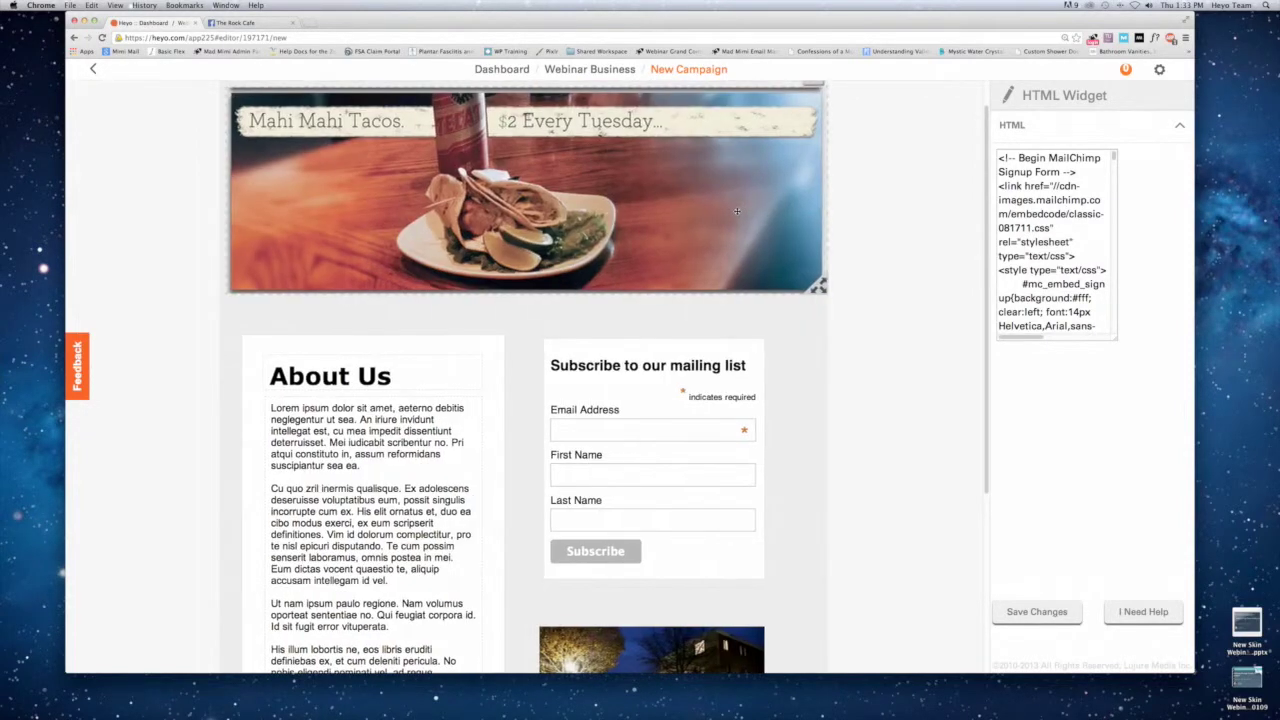
click(736, 211)
click(775, 238)
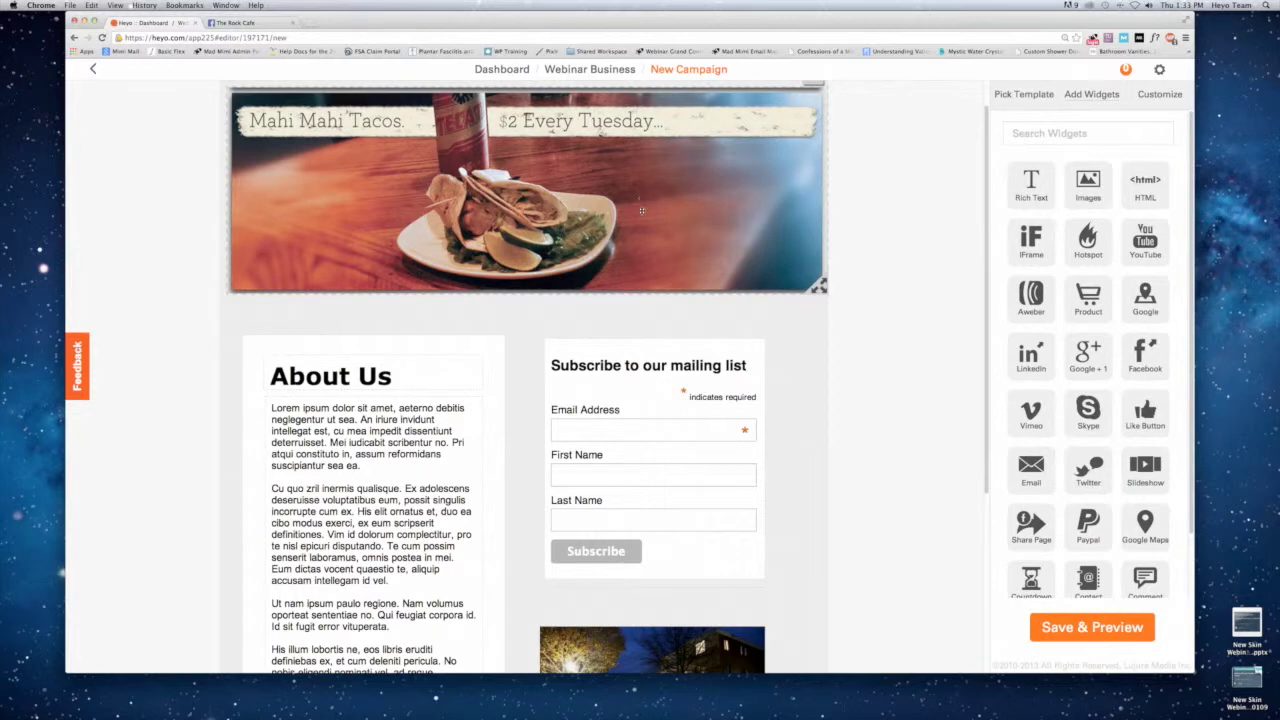
scroll(635, 200, down, 3)
Nudge the About Us section, signup form and street photo into place, and enlarge the photo.
drag(488, 262, 511, 273)
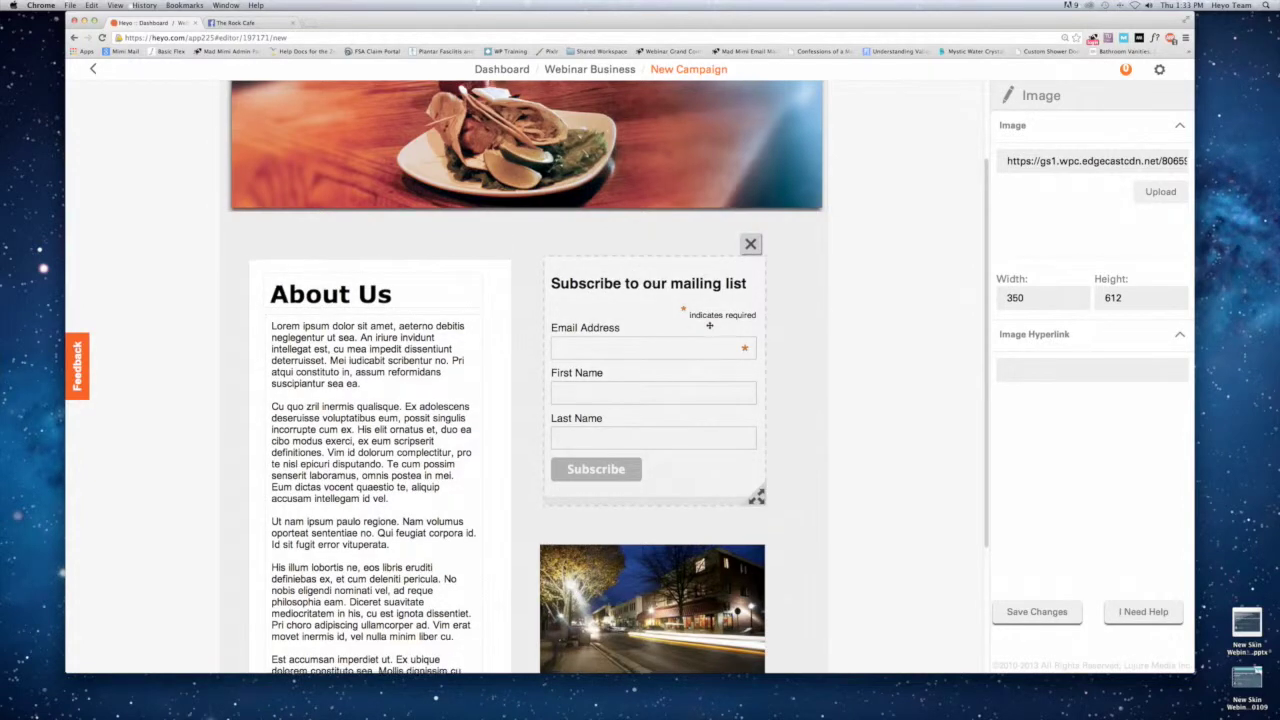
scroll(640, 211, down, 2)
drag(631, 194, 644, 197)
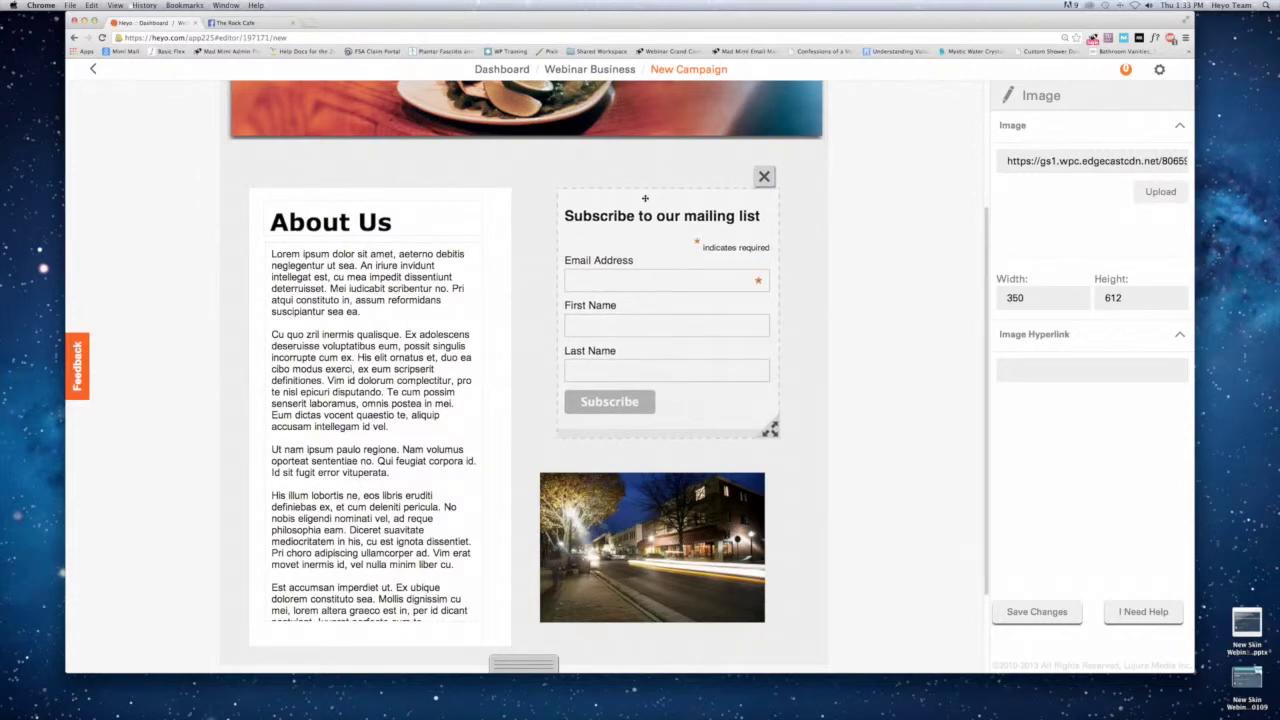
mouse_move(638, 494)
mouse_down()
mouse_move(652, 505)
mouse_move(650, 546)
mouse_move(640, 488)
mouse_move(641, 510)
mouse_up()
click(737, 629)
mouse_move(762, 592)
drag(762, 592, 788, 622)
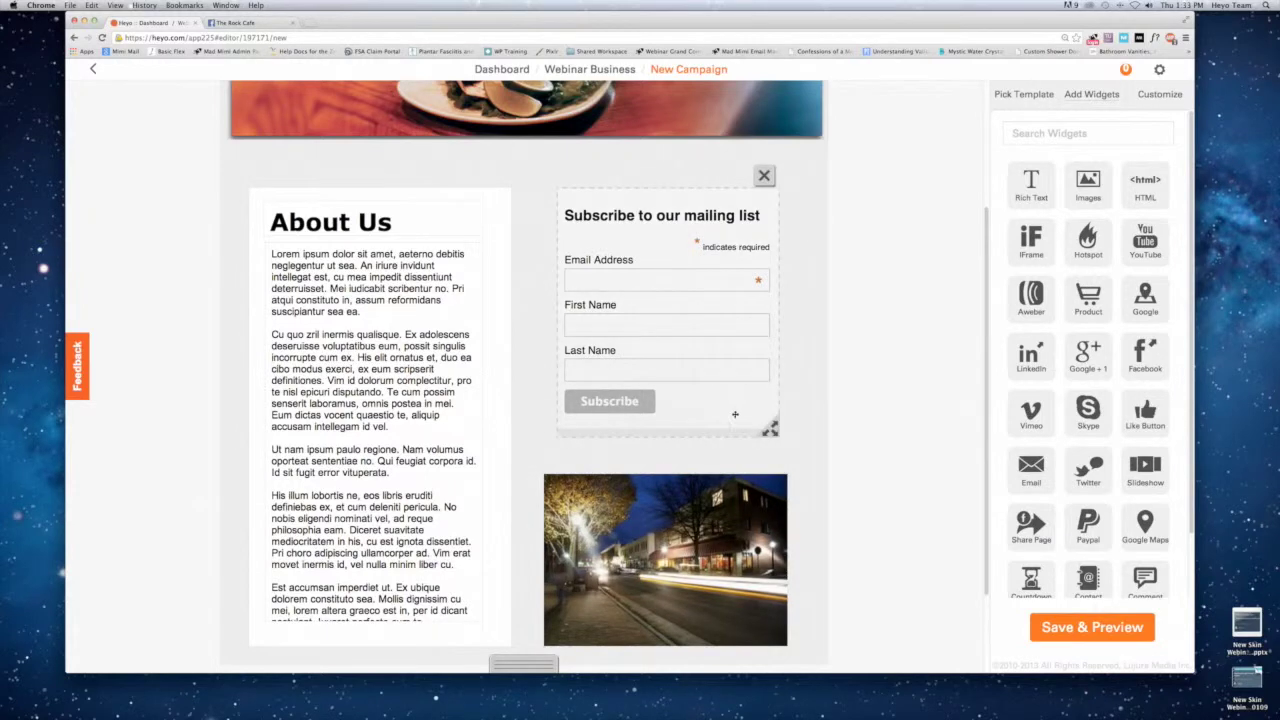
Widen and reposition the mailing-list signup form, then save the changes.
drag(770, 428, 777, 430)
drag(704, 266, 684, 269)
drag(652, 217, 658, 213)
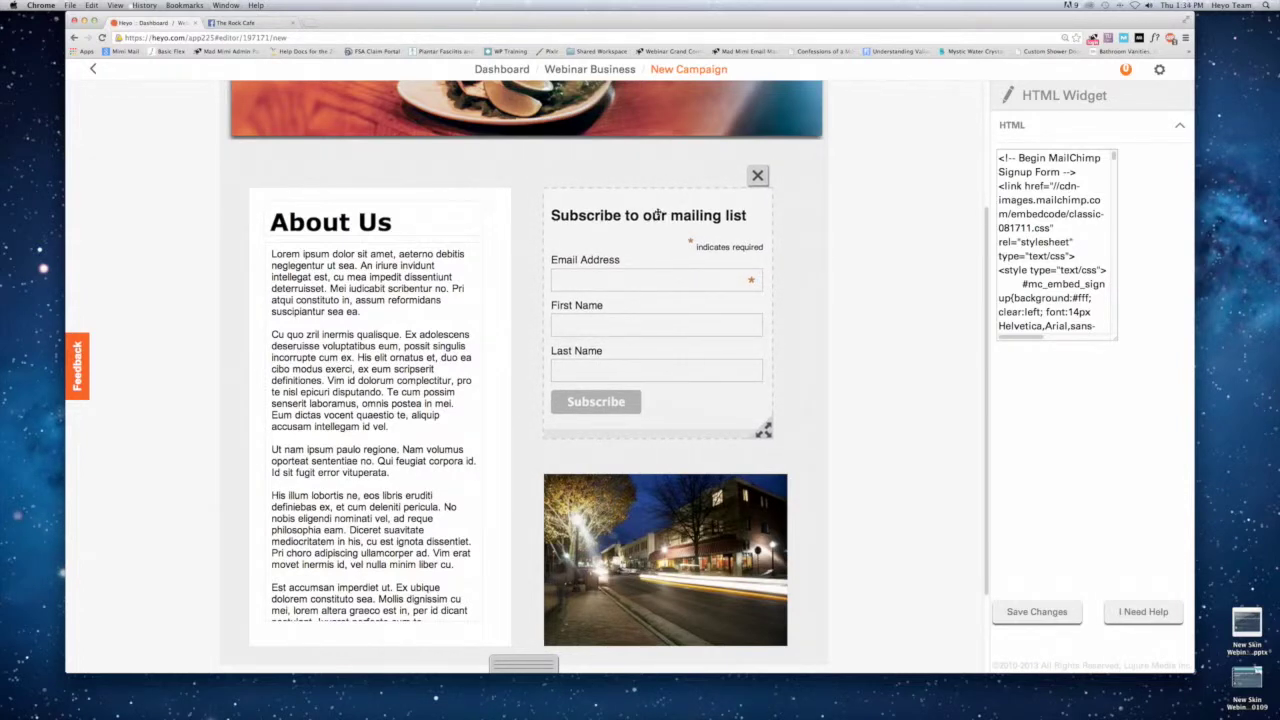
drag(765, 428, 780, 422)
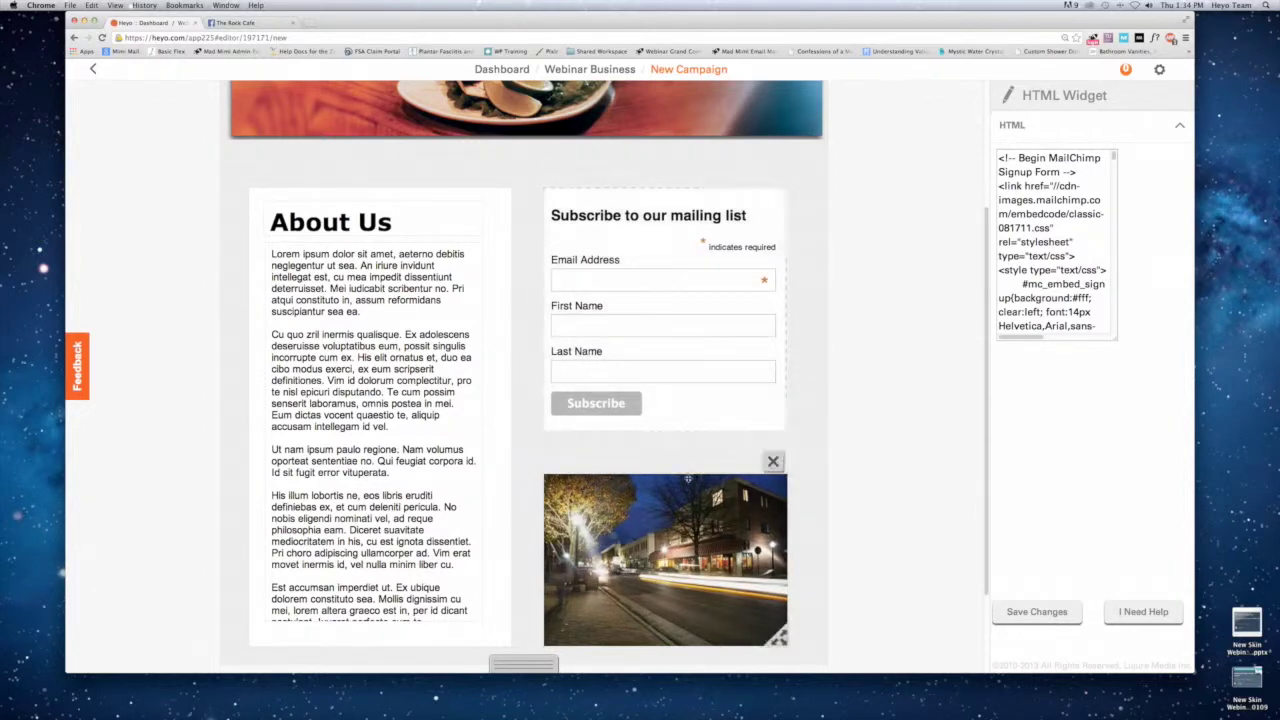
scroll(740, 400, up, 3)
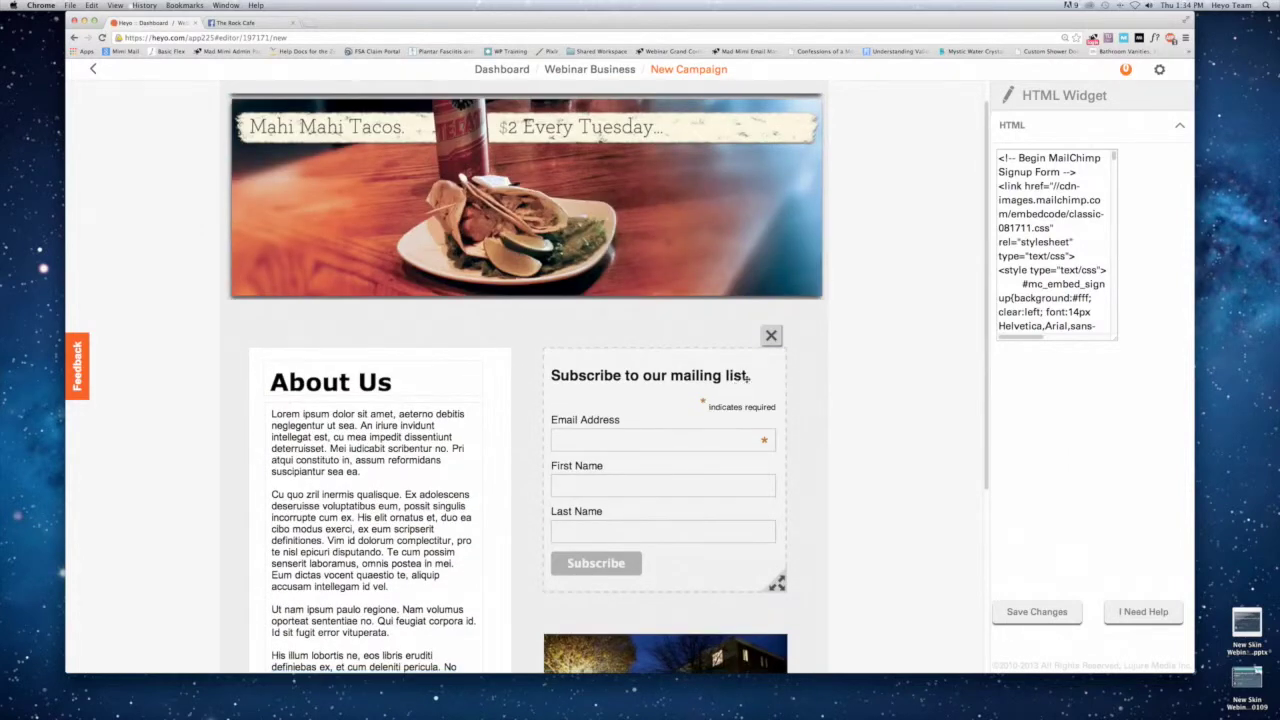
click(1048, 611)
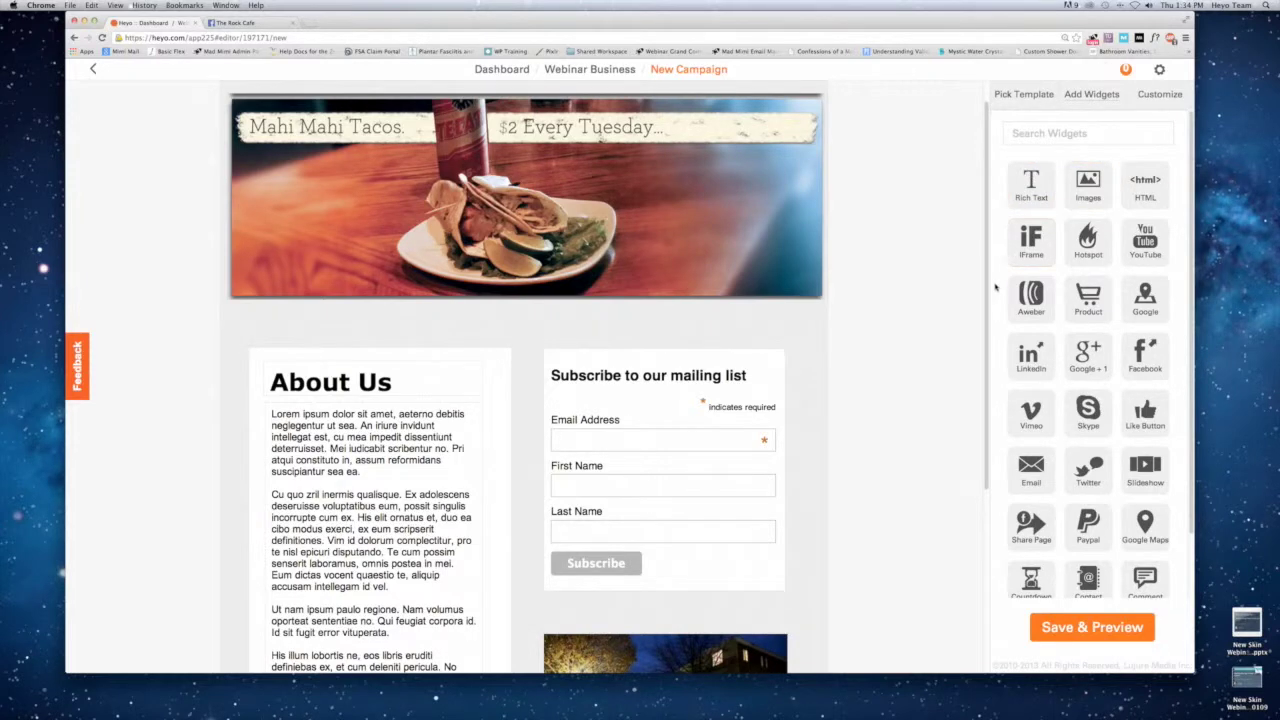
Place LinkedIn Share and Google +1 buttons side by side above the About Us section.
scroll(1030, 296, down, 2)
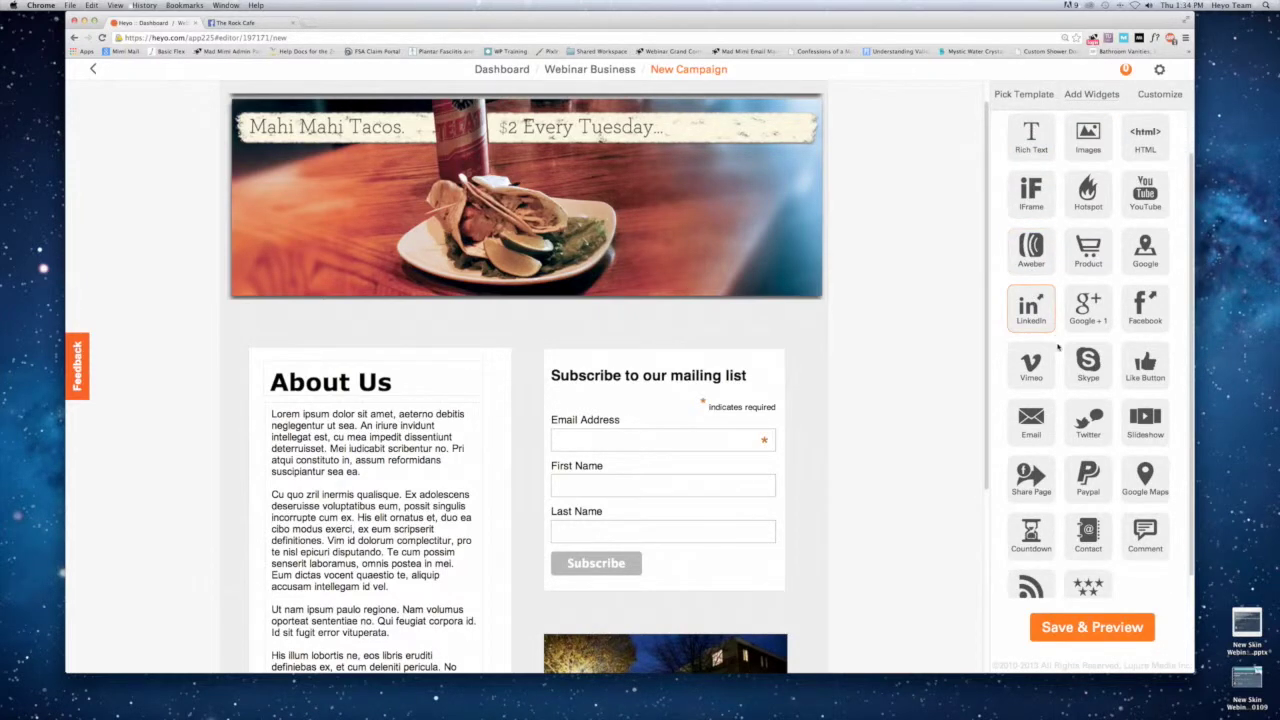
scroll(1064, 418, down, 1)
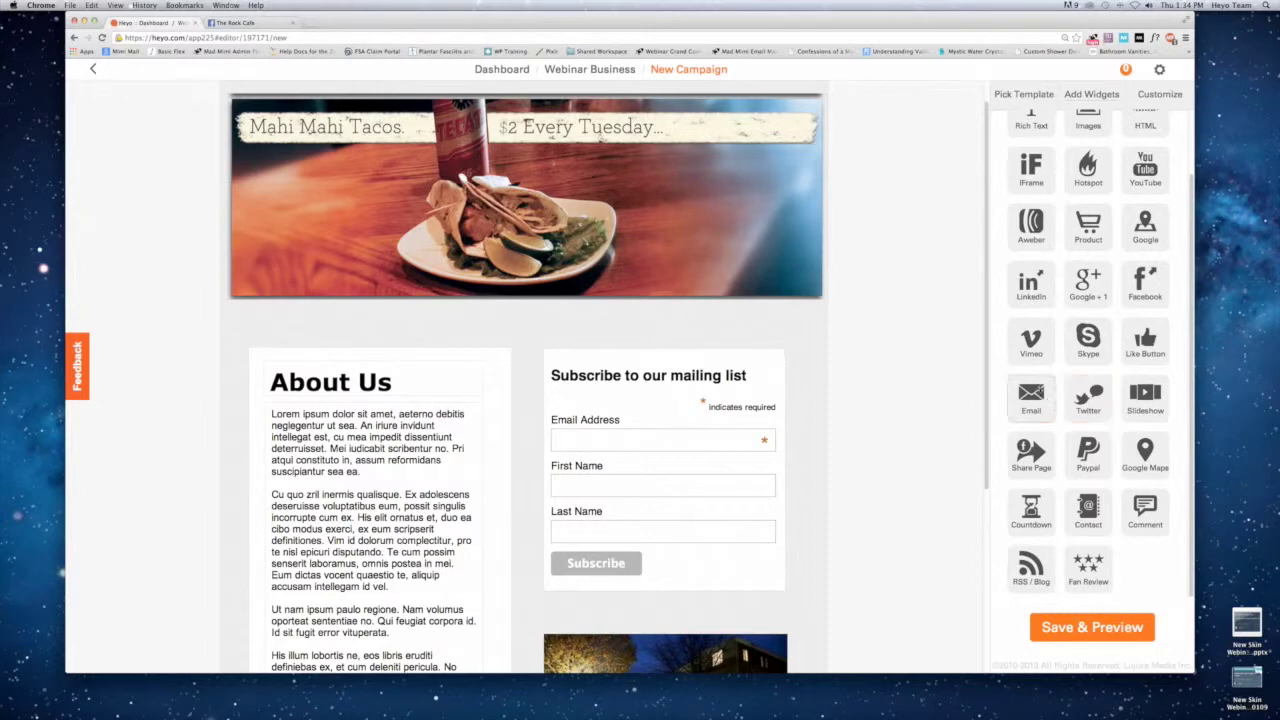
drag(1030, 284, 255, 322)
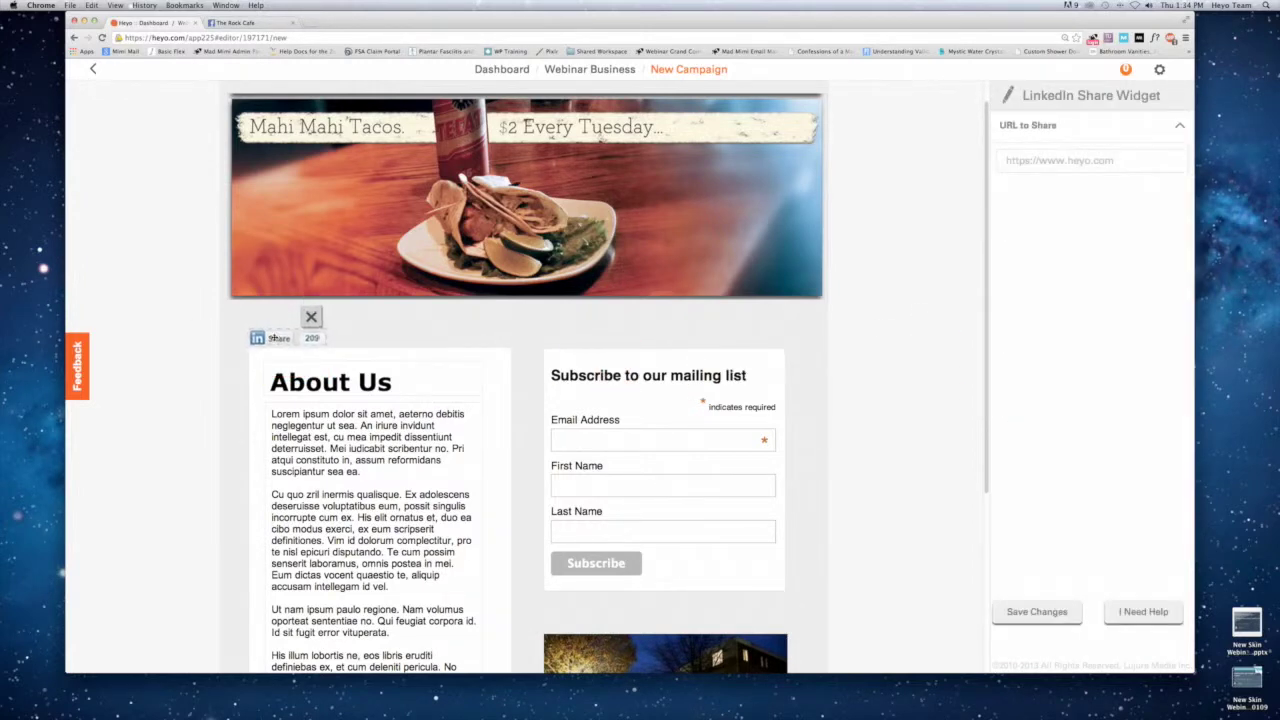
click(340, 330)
drag(1088, 285, 343, 336)
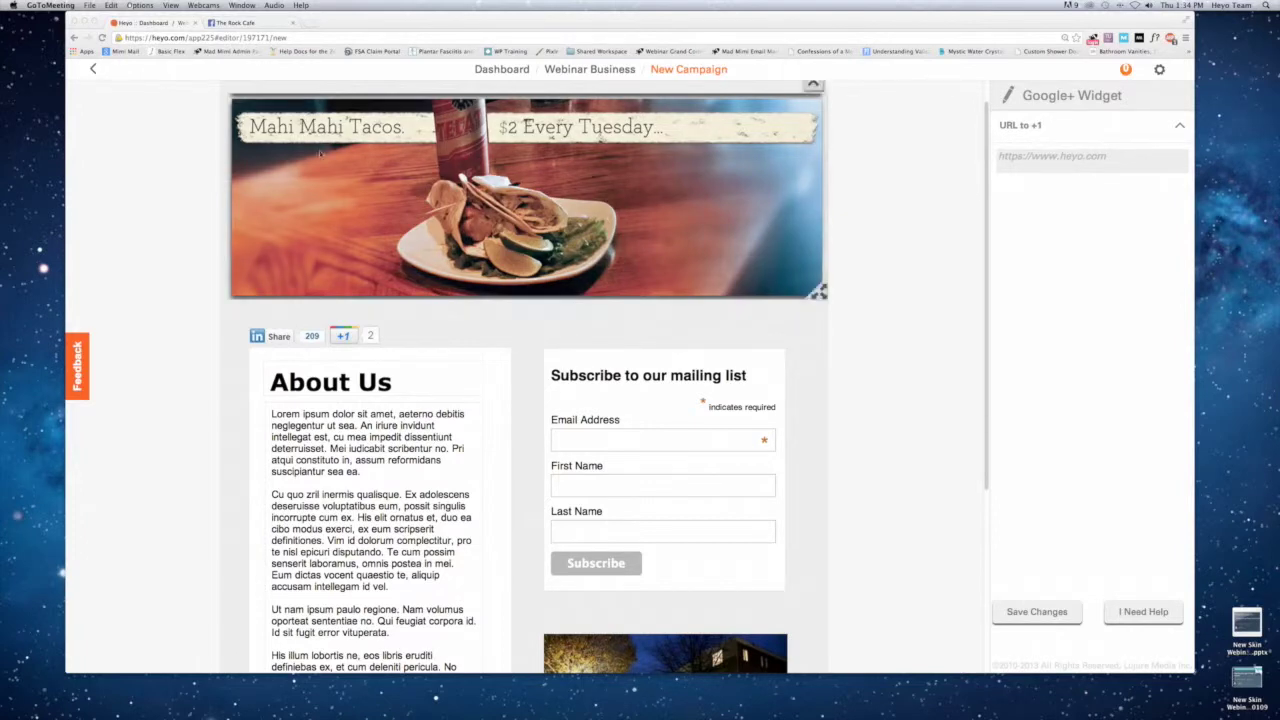
click(1052, 84)
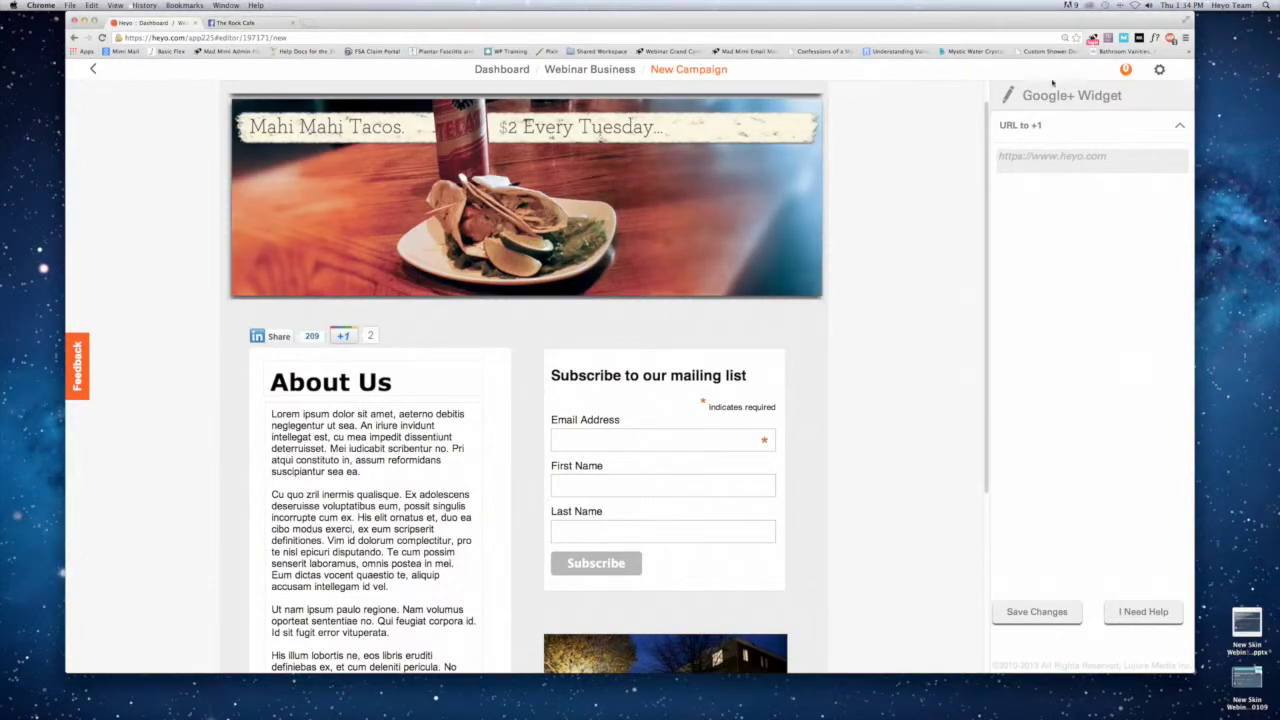
click(930, 118)
Browse the page templates, expanding and collapsing the Default Templates list.
click(1026, 96)
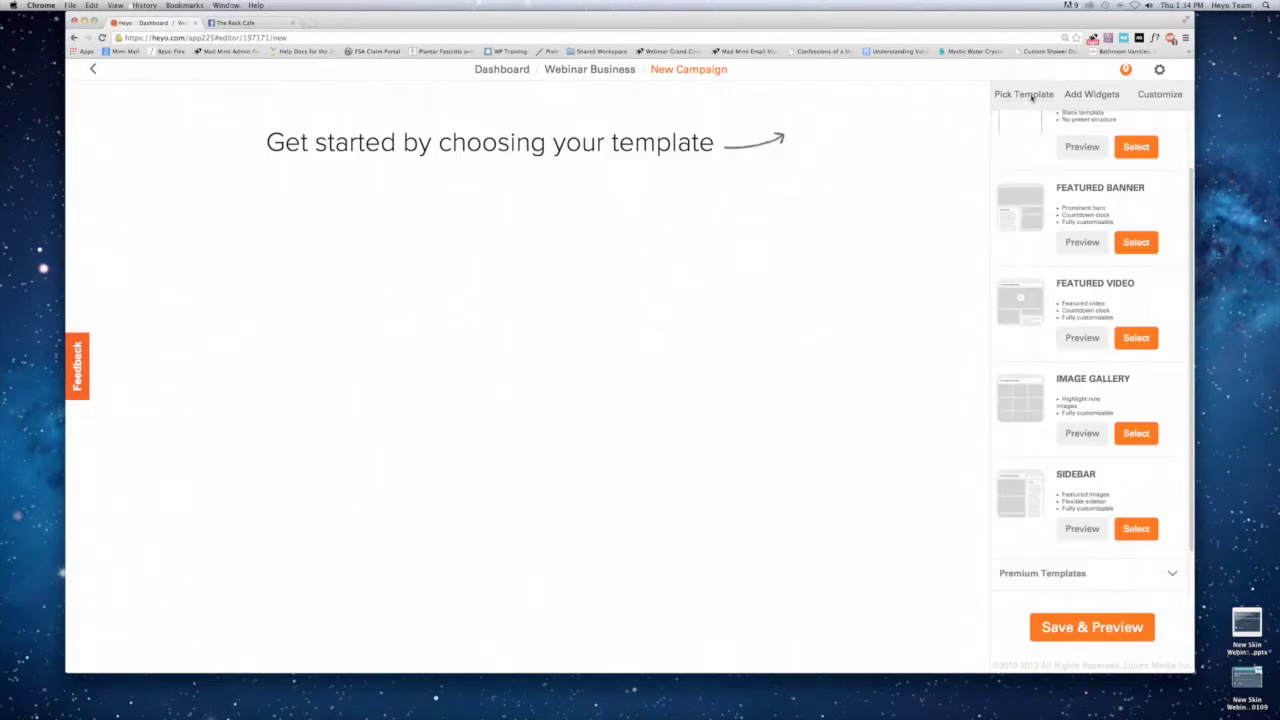
scroll(1040, 140, up, 2)
click(1032, 124)
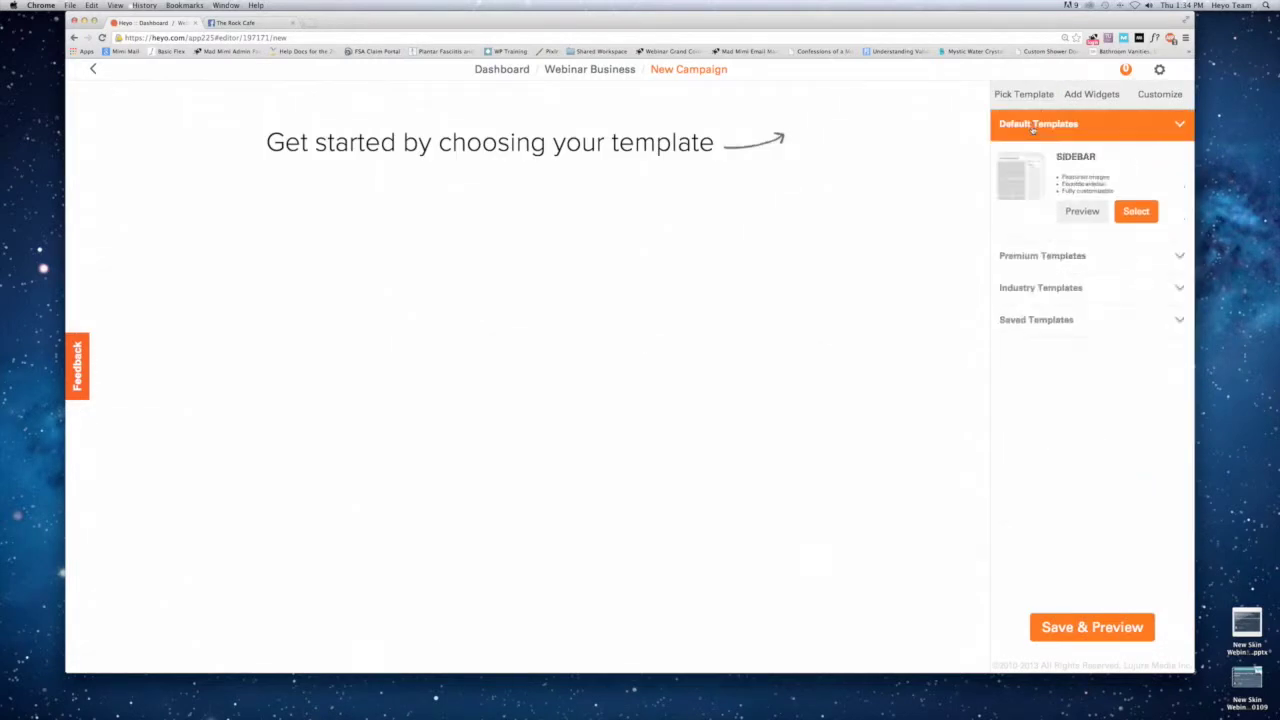
click(1032, 124)
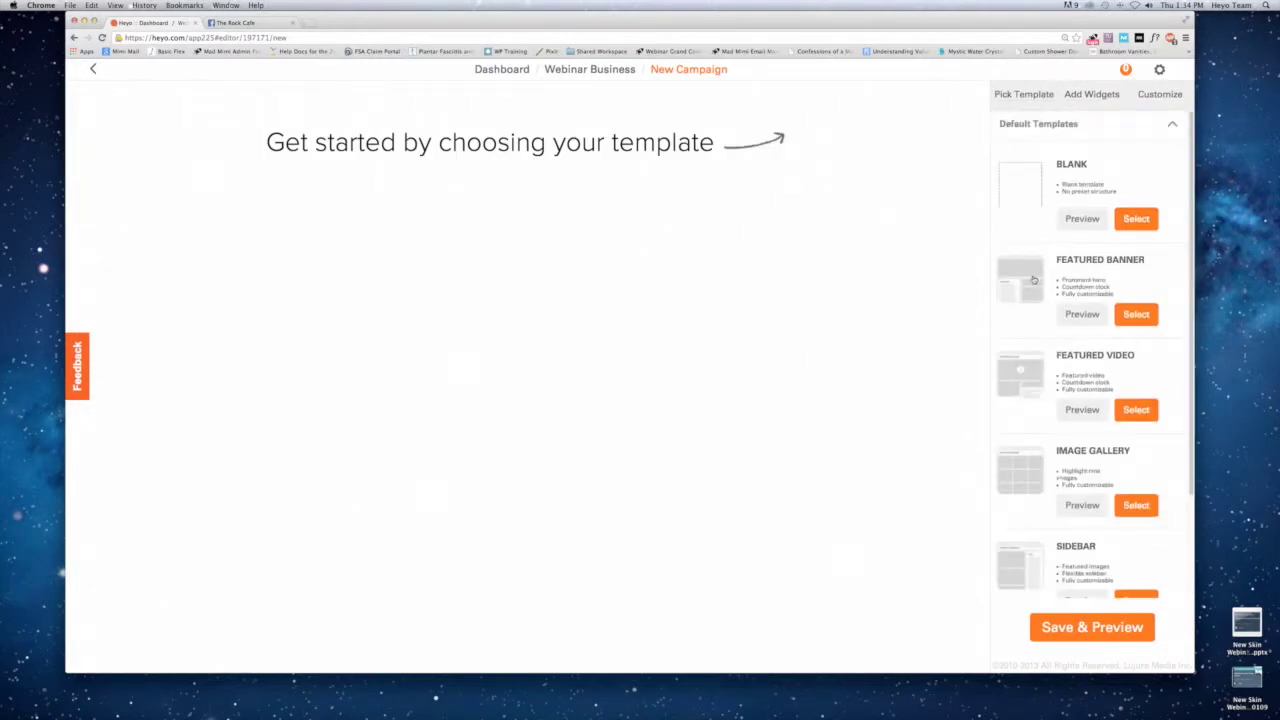
Switch Like Gate to ON in the Customize settings and save the campaign to preview it.
click(1083, 95)
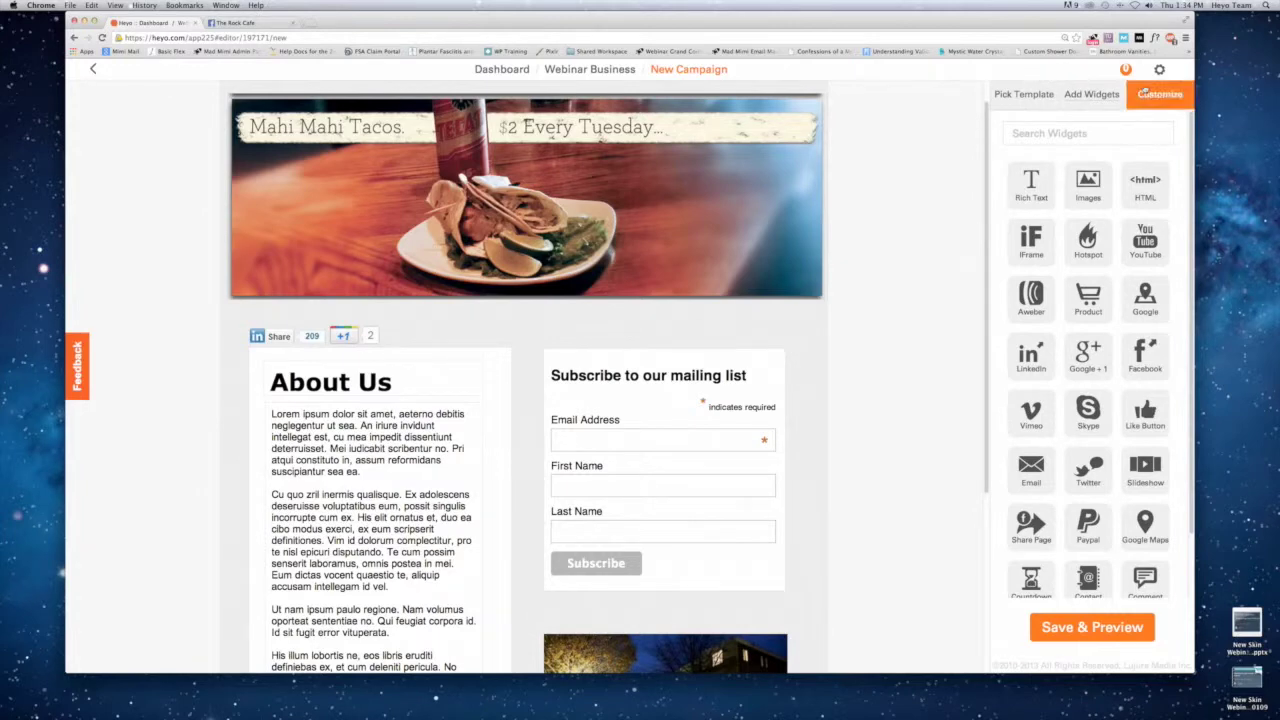
click(1148, 95)
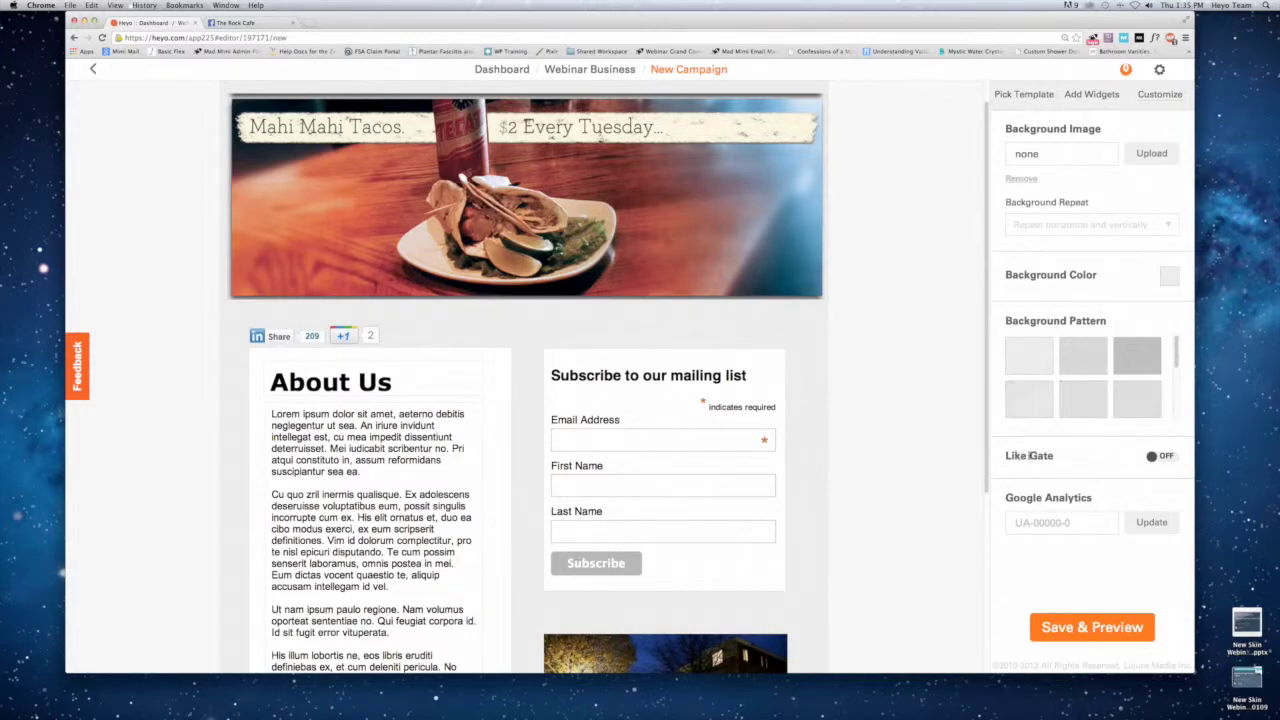
click(1165, 459)
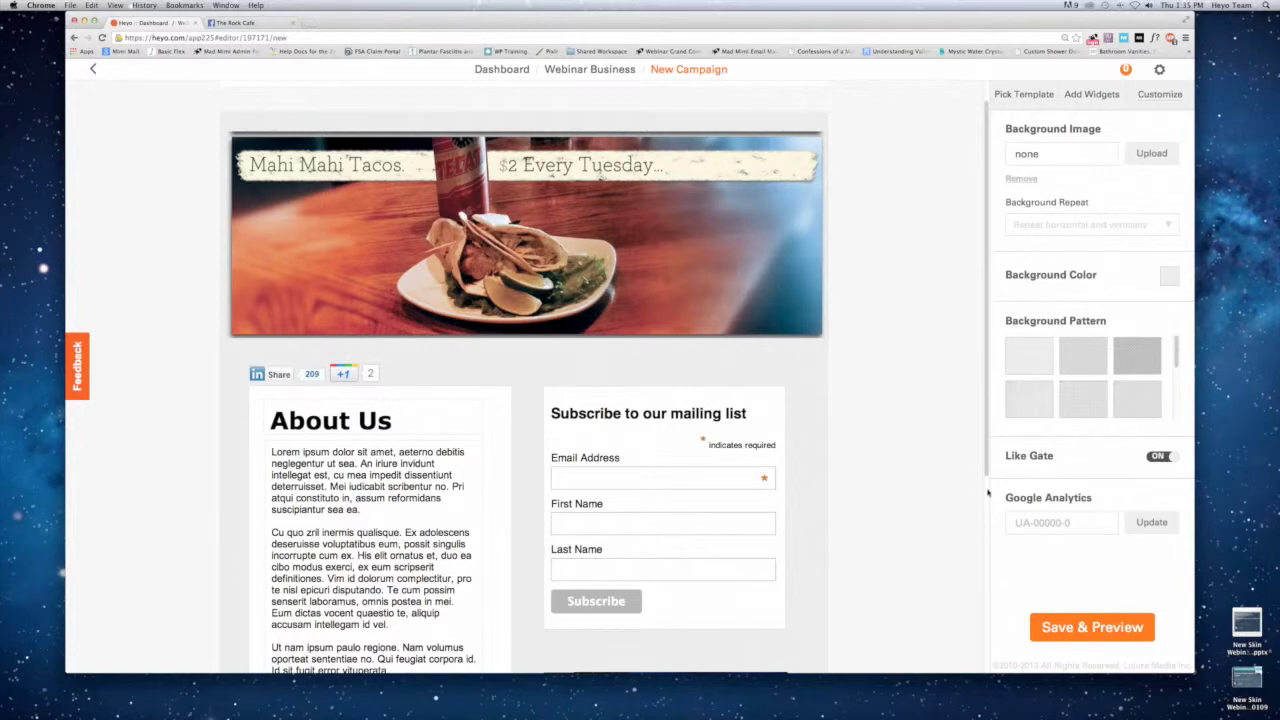
click(1042, 624)
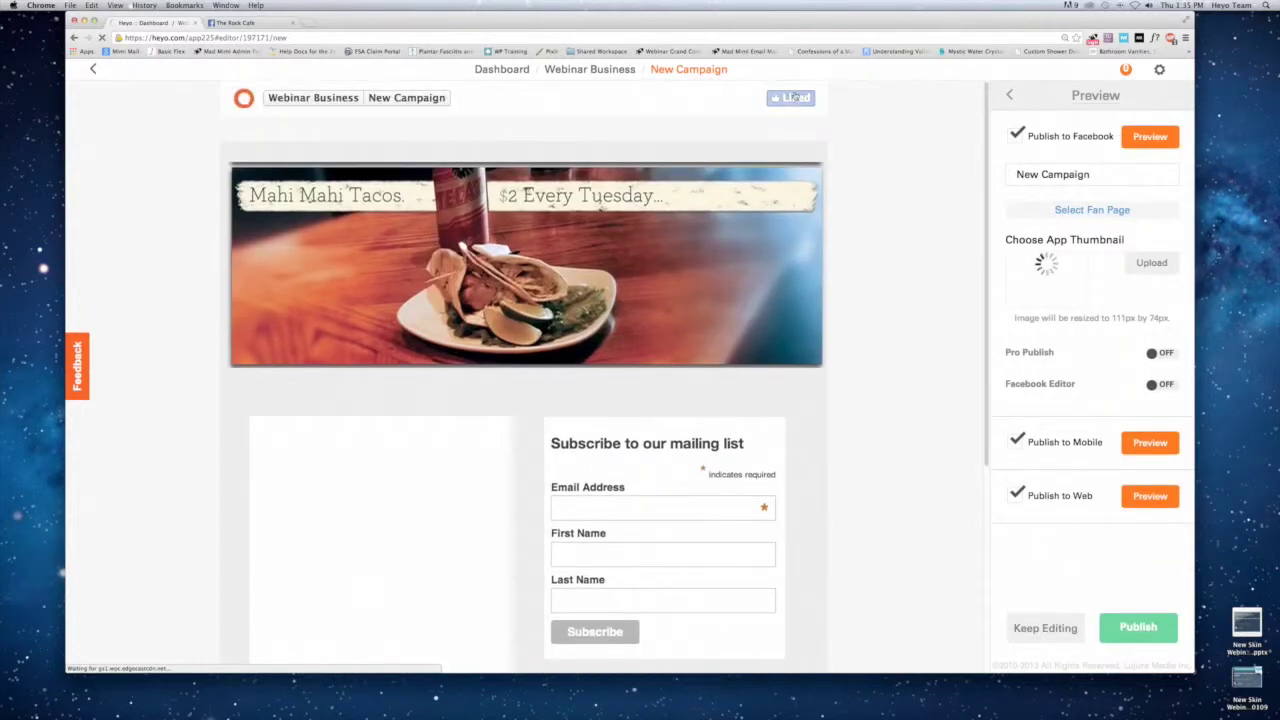
Preview the non-fan view, resume editing, and place a Rich Text widget on the blank page.
click(789, 99)
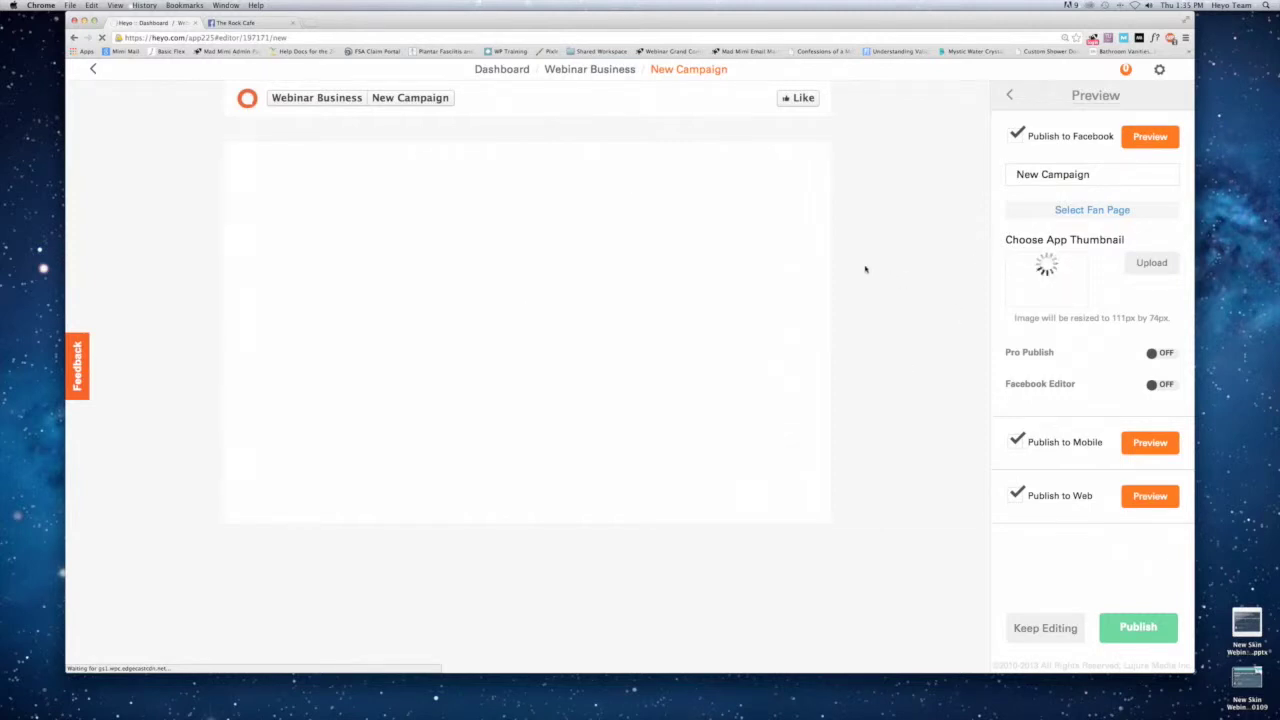
click(1056, 627)
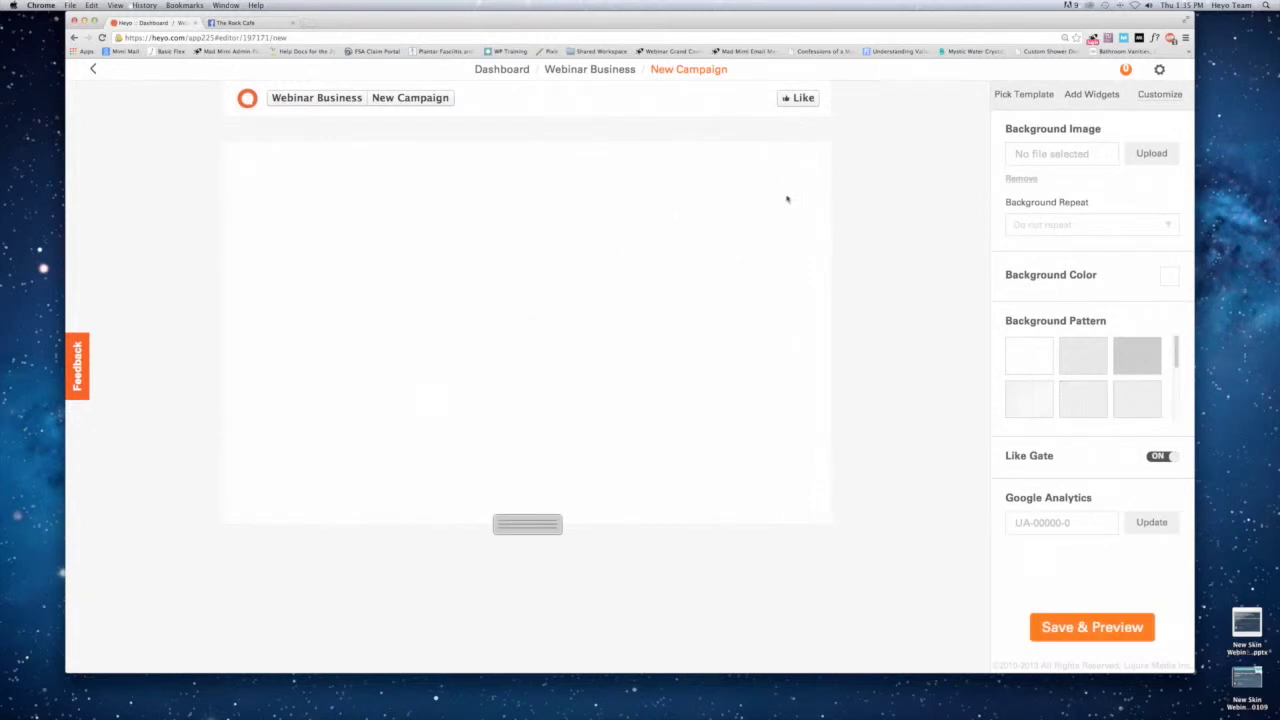
click(1070, 100)
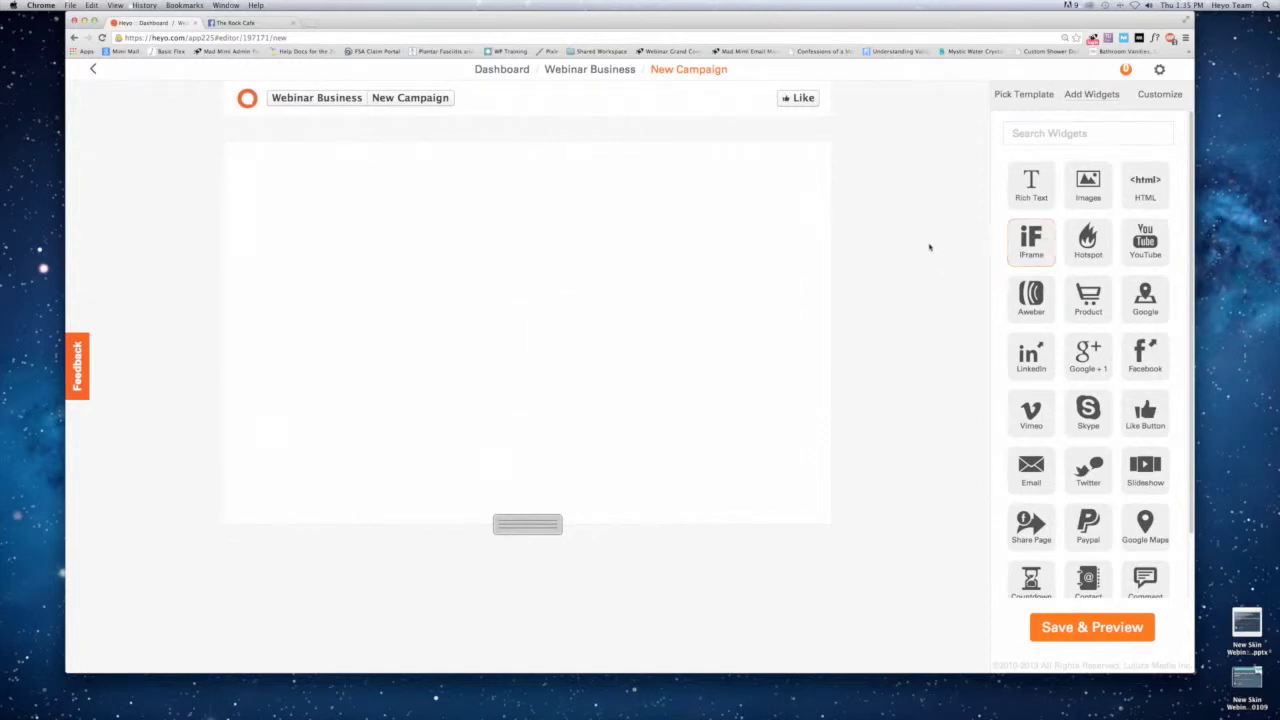
drag(1031, 185, 272, 175)
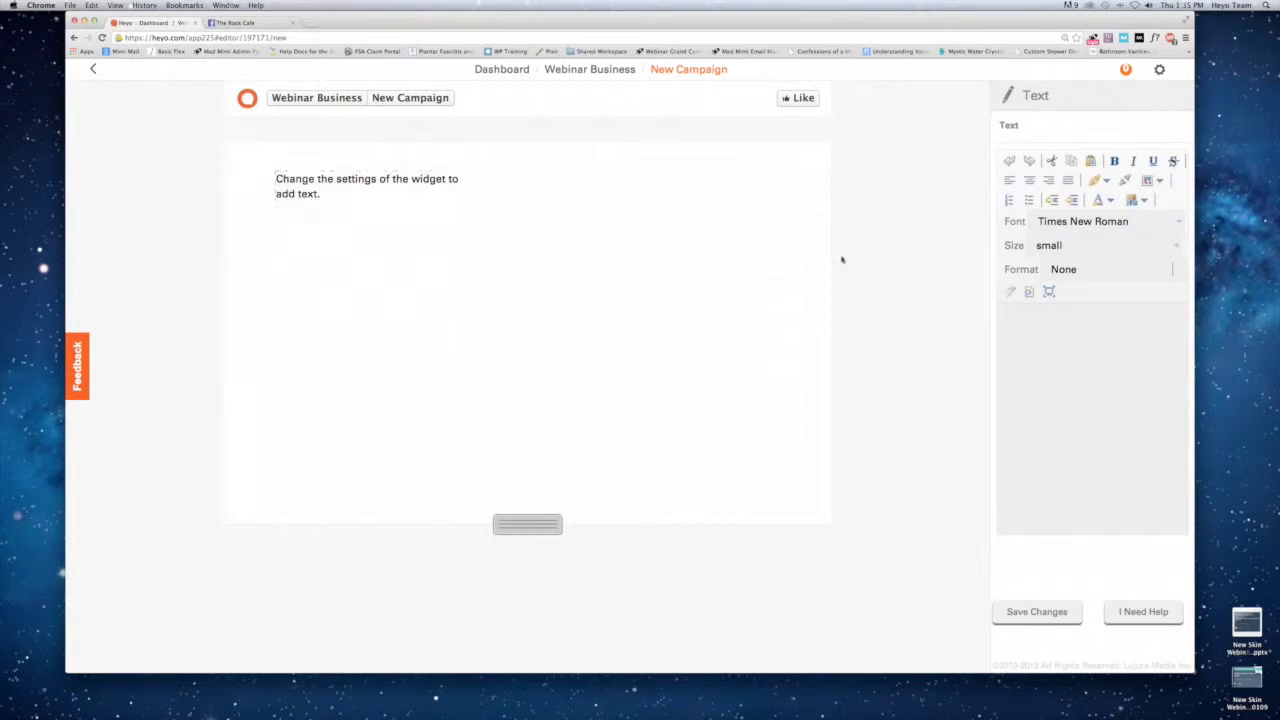
Write 'Like this page to get my free ebook!' in x-large Verdana and save the text.
text(Lik)
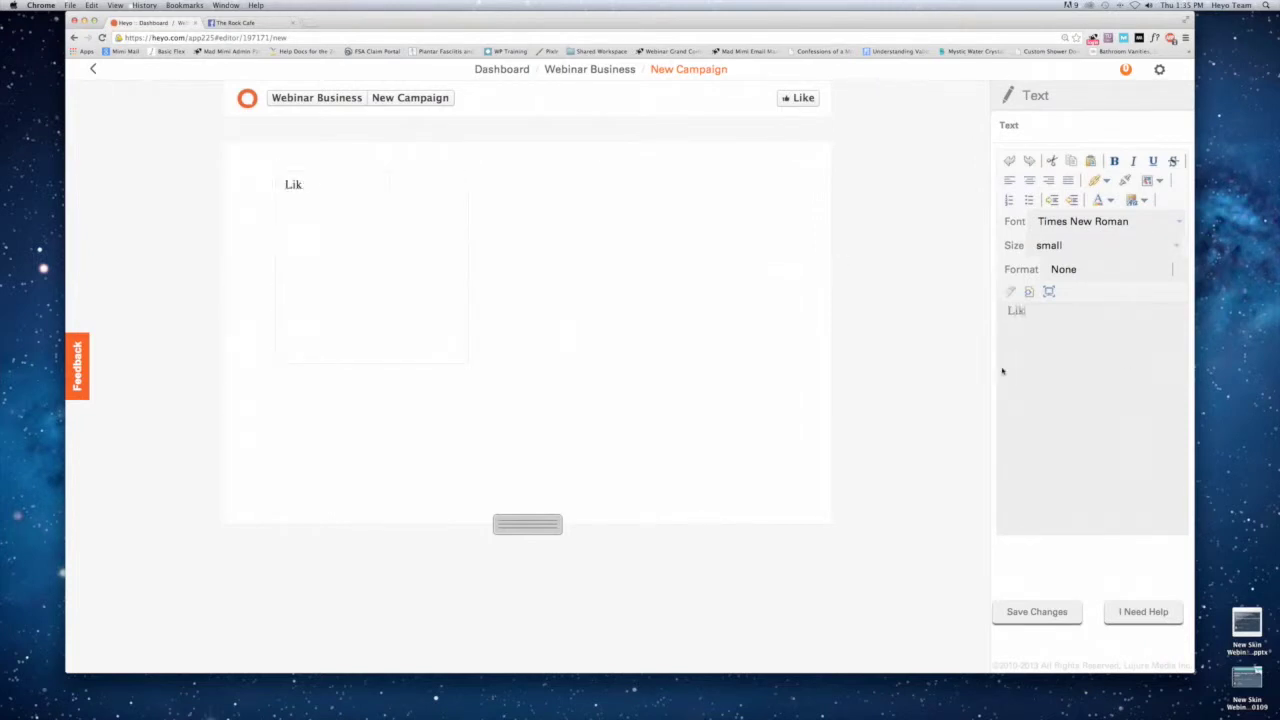
text(e this page to enter my con)
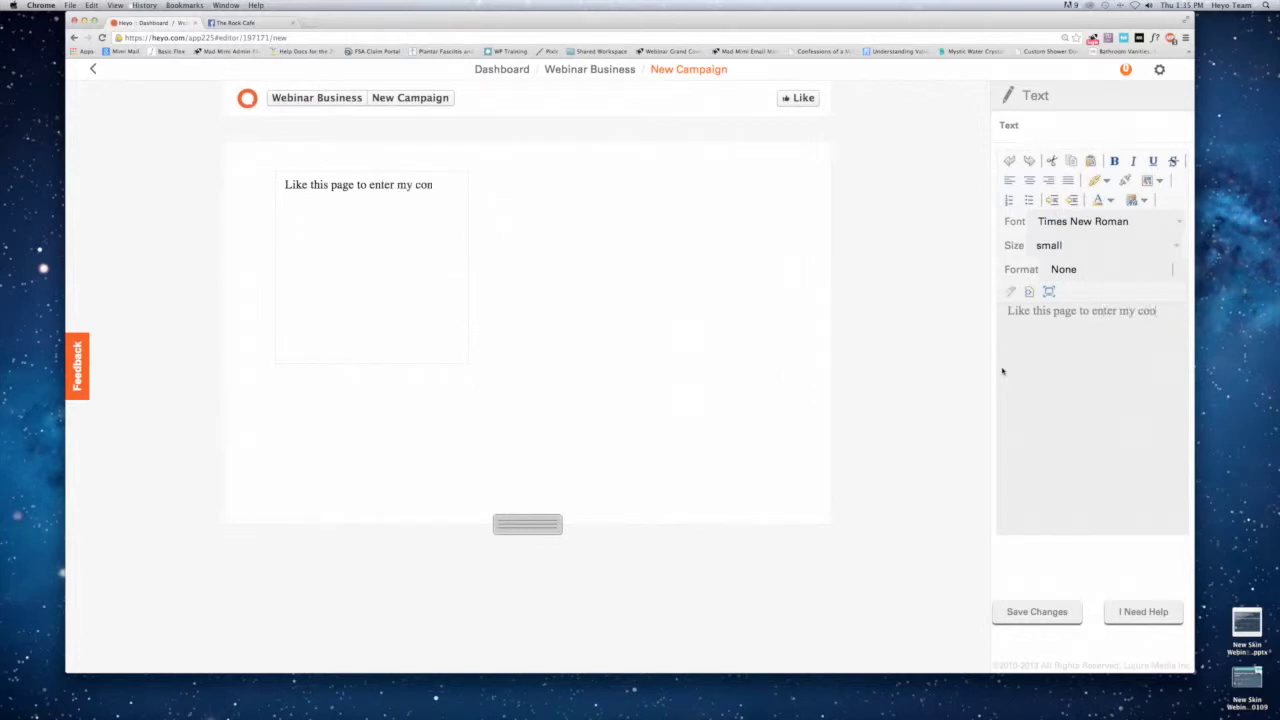
key(BackSpace)
key(BackSpace)
key(BackSpace)
key(BackSpace)
key(BackSpace)
key(BackSpace)
key(BackSpace)
key(BackSpace)
key(BackSpace)
key(BackSpace)
key(BackSpace)
key(BackSpace)
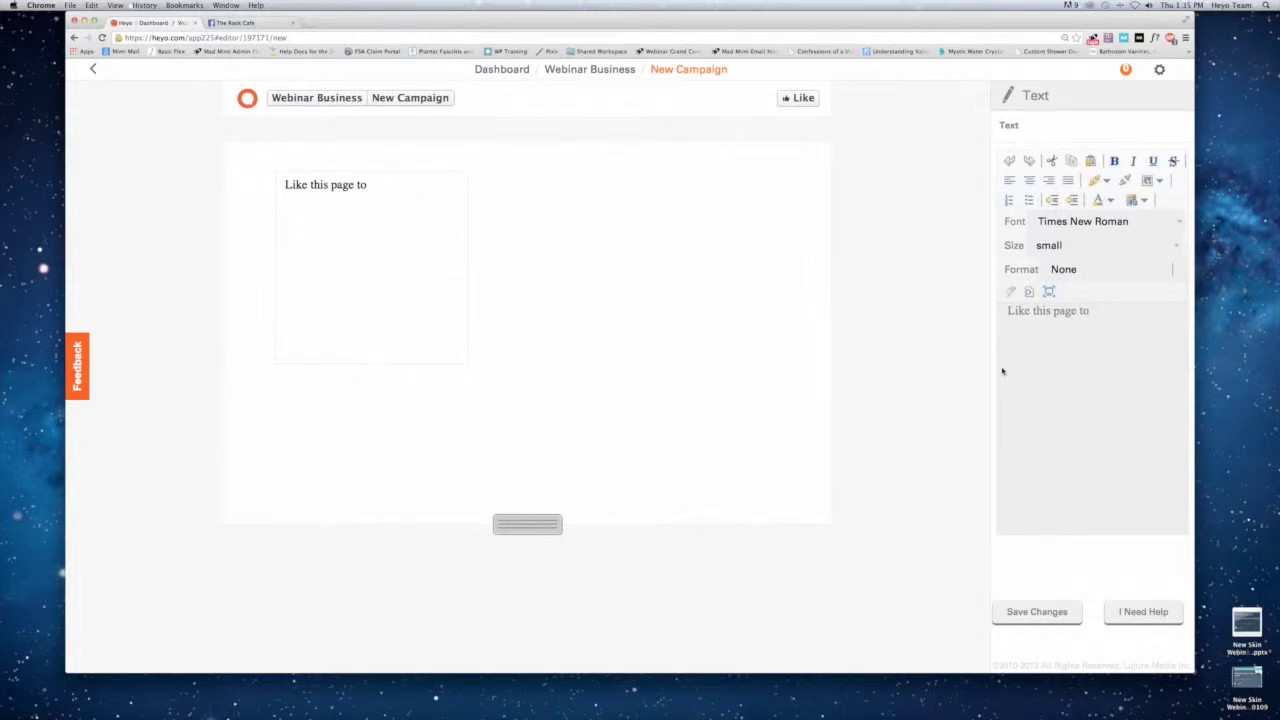
text(get my free ebook!)
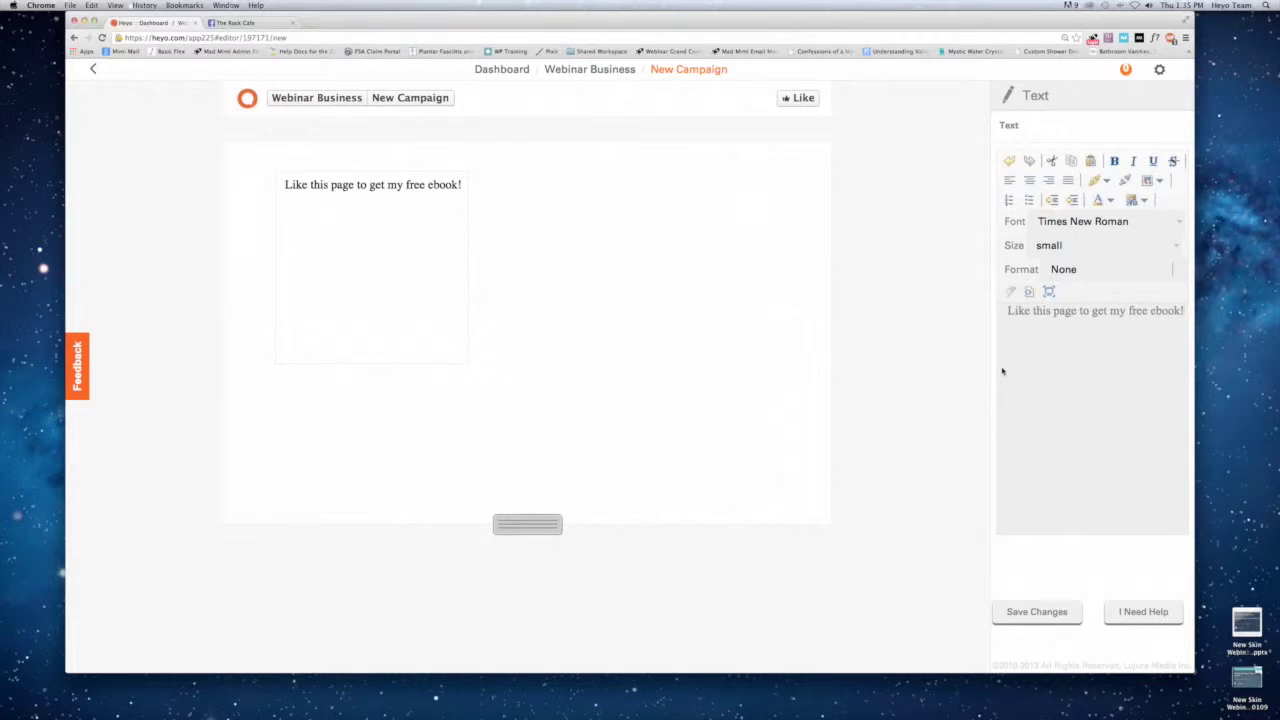
triple_click(1120, 310)
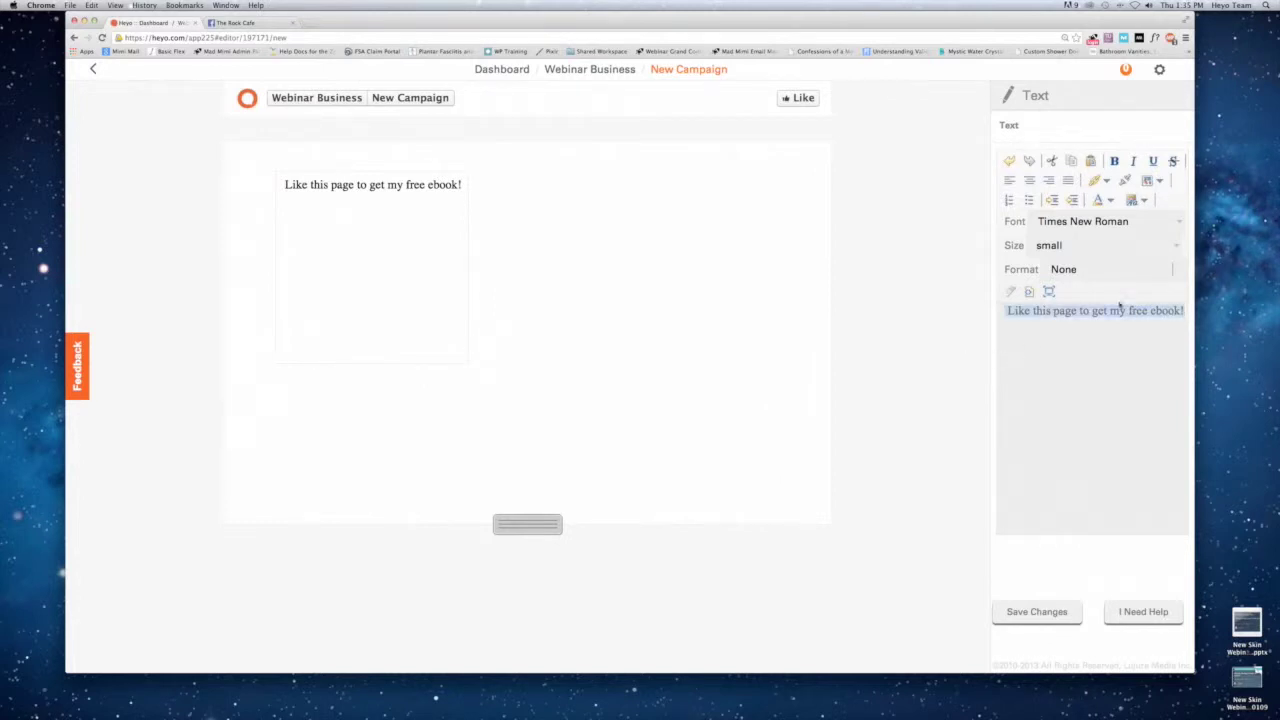
click(1182, 222)
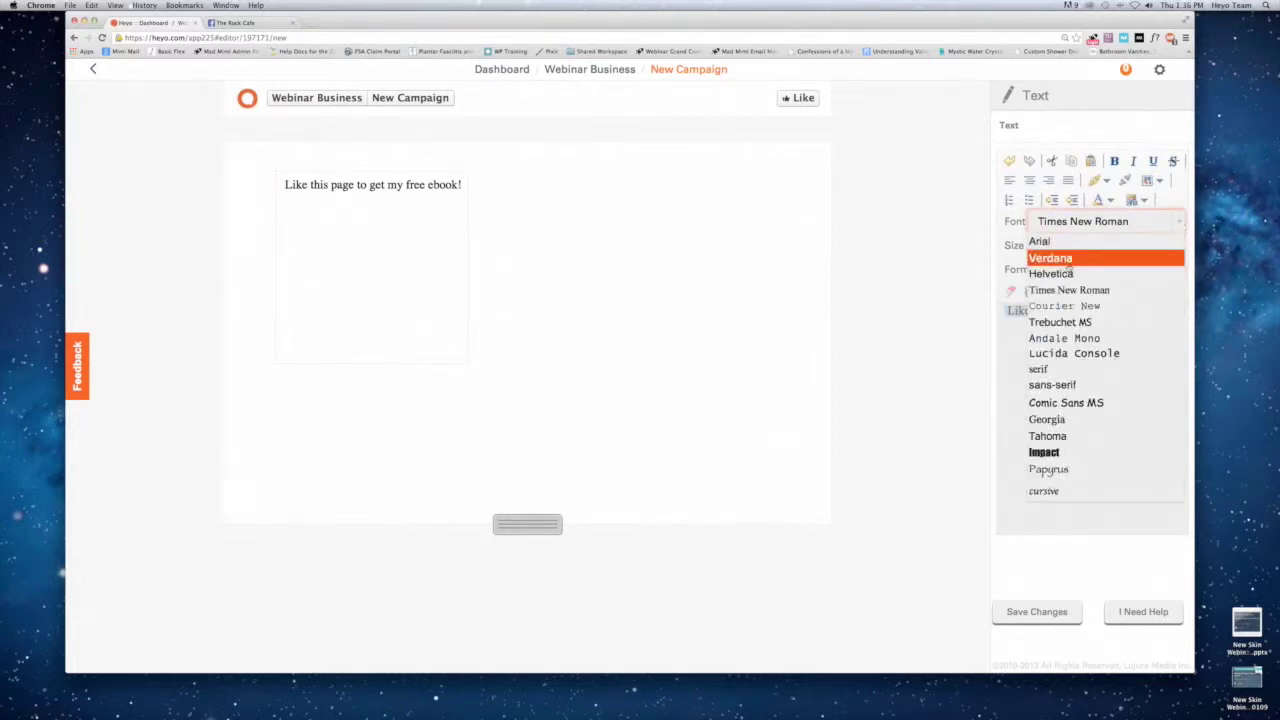
click(1080, 254)
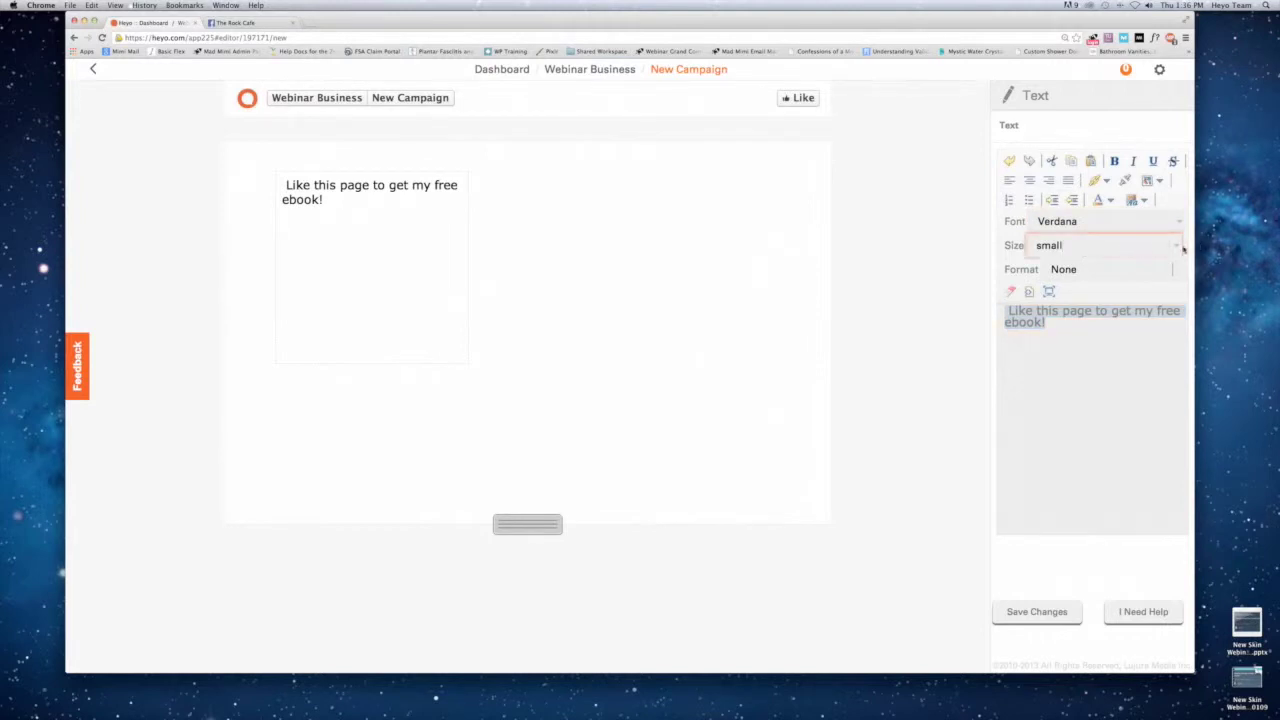
click(1176, 246)
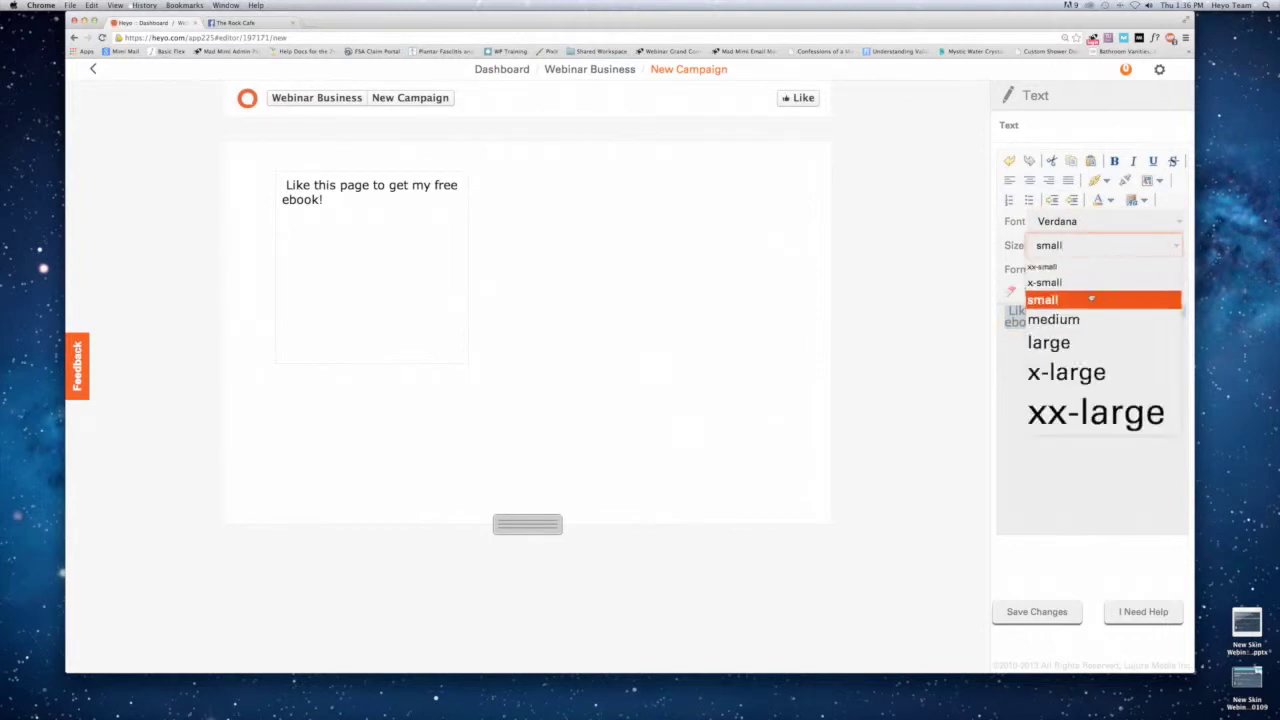
click(1063, 376)
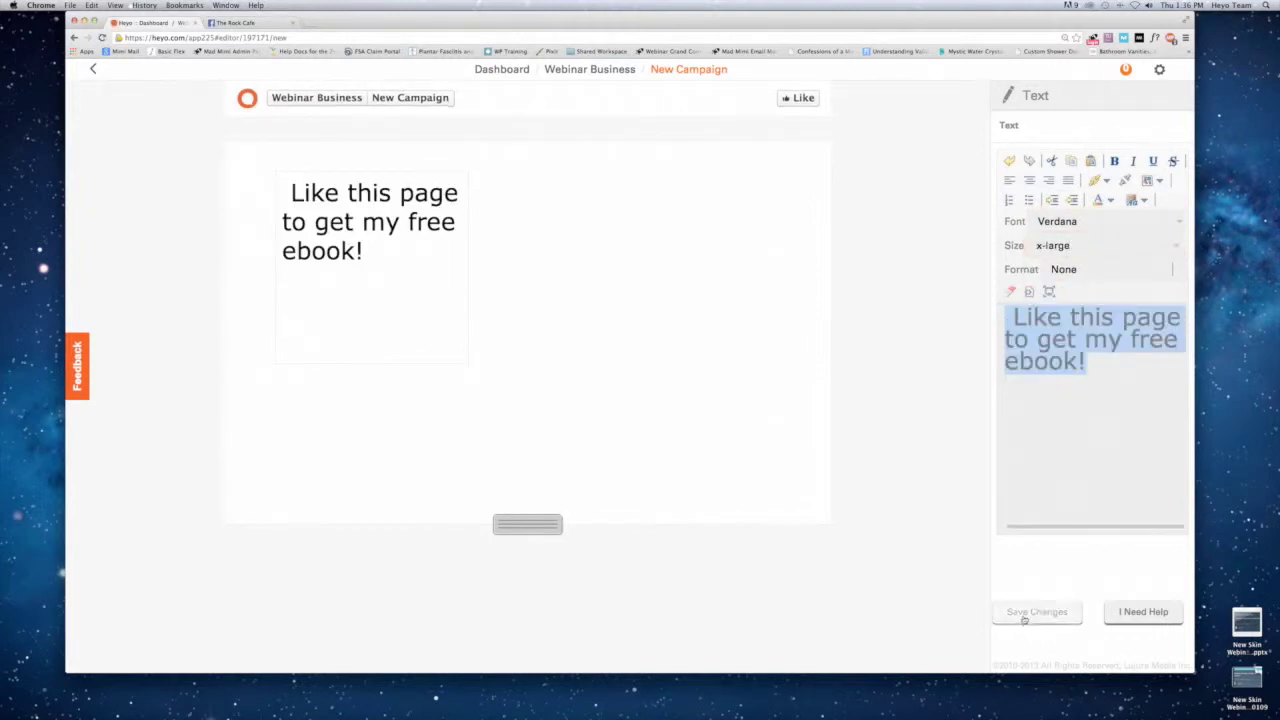
click(1037, 611)
Make the message box wide and short, move it lower, centre the text, and save.
drag(458, 355, 774, 248)
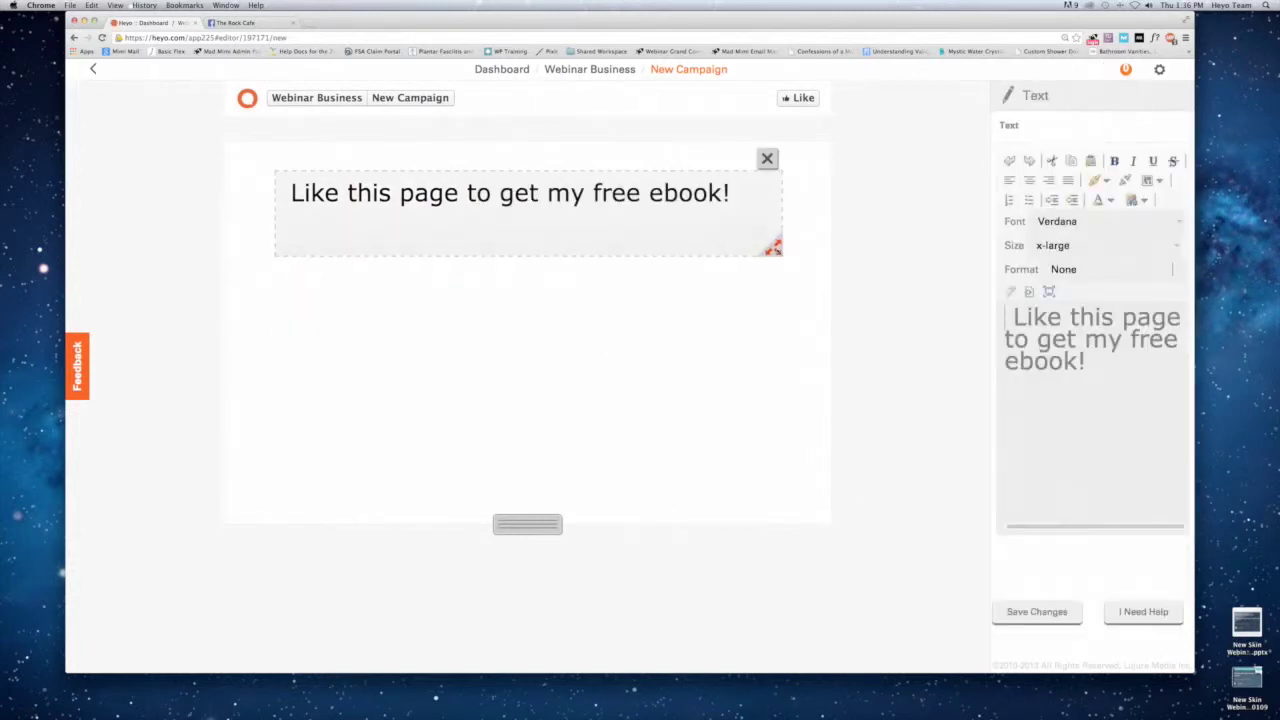
drag(640, 208, 640, 303)
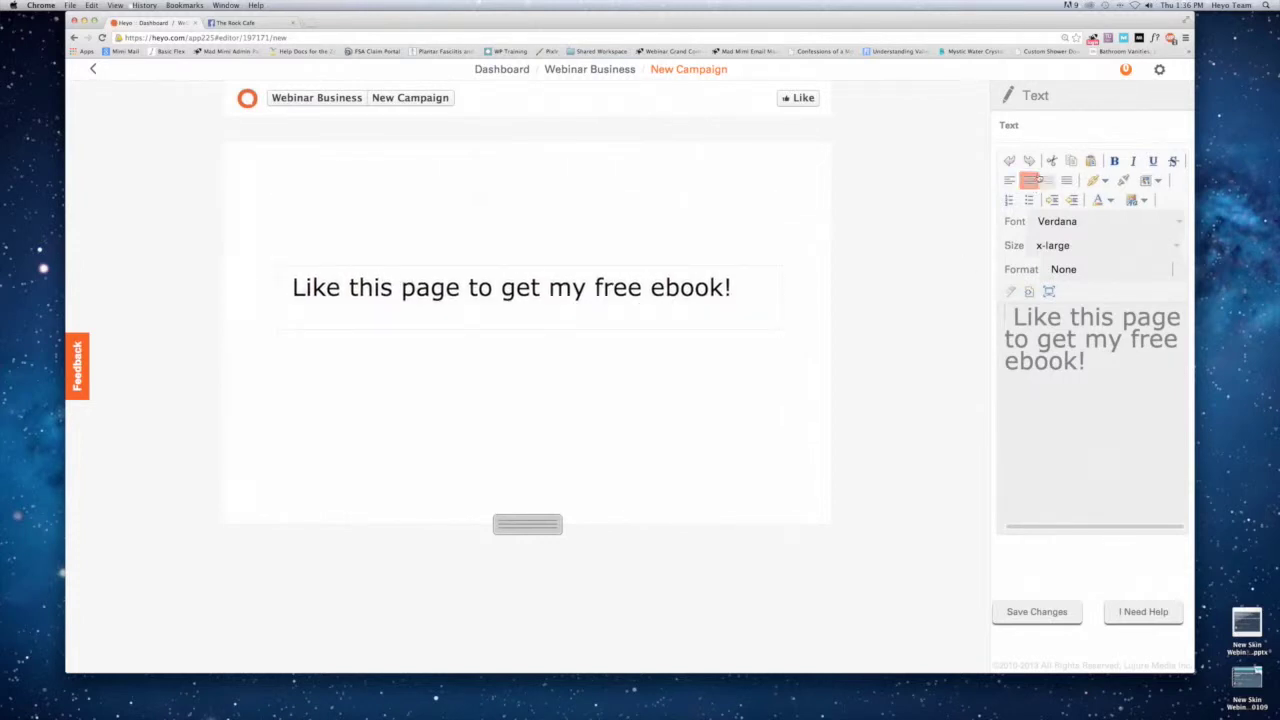
click(1031, 180)
mouse_move(709, 280)
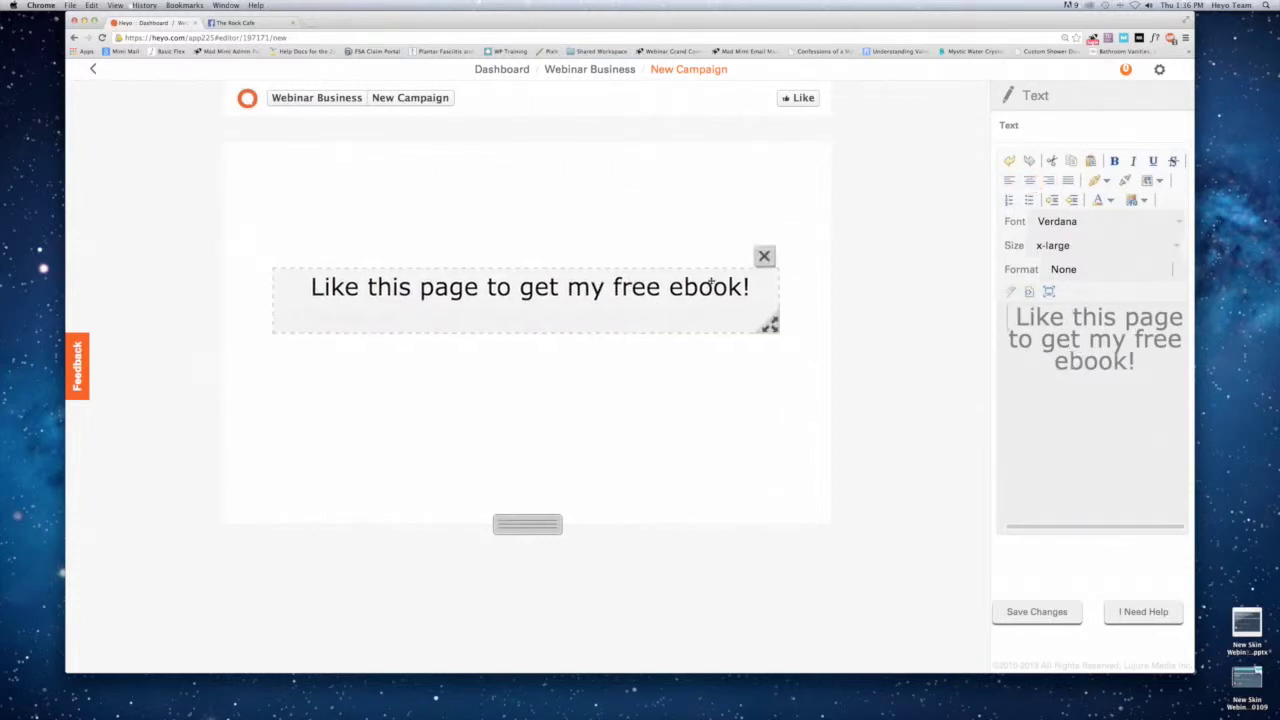
click(1071, 613)
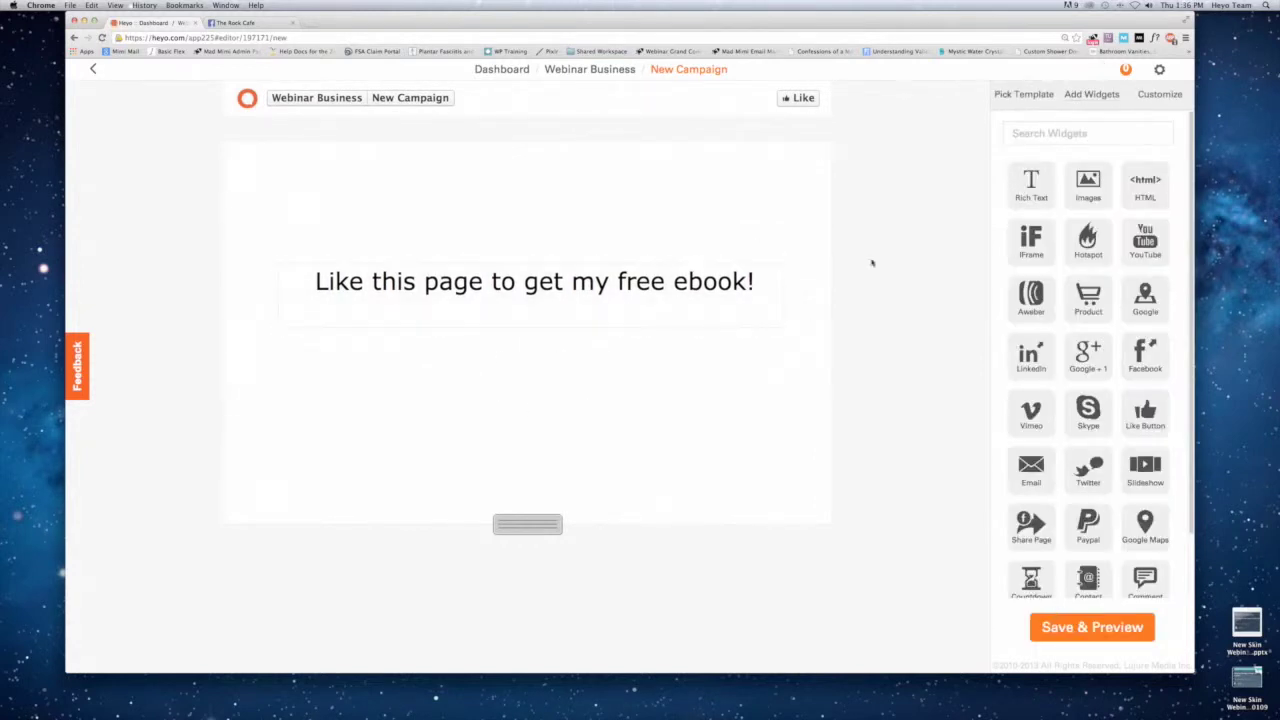
Check the liked-fan view, save and review the campaign preview, then publish it.
click(803, 97)
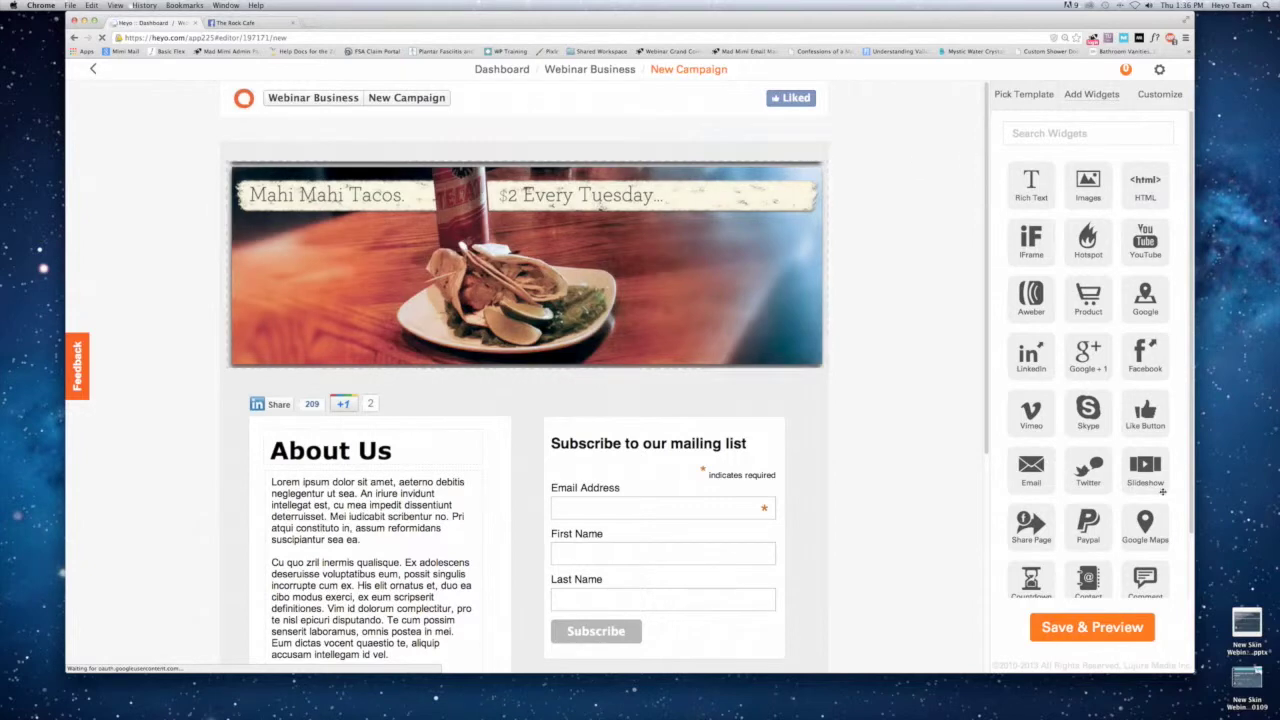
mouse_move(748, 507)
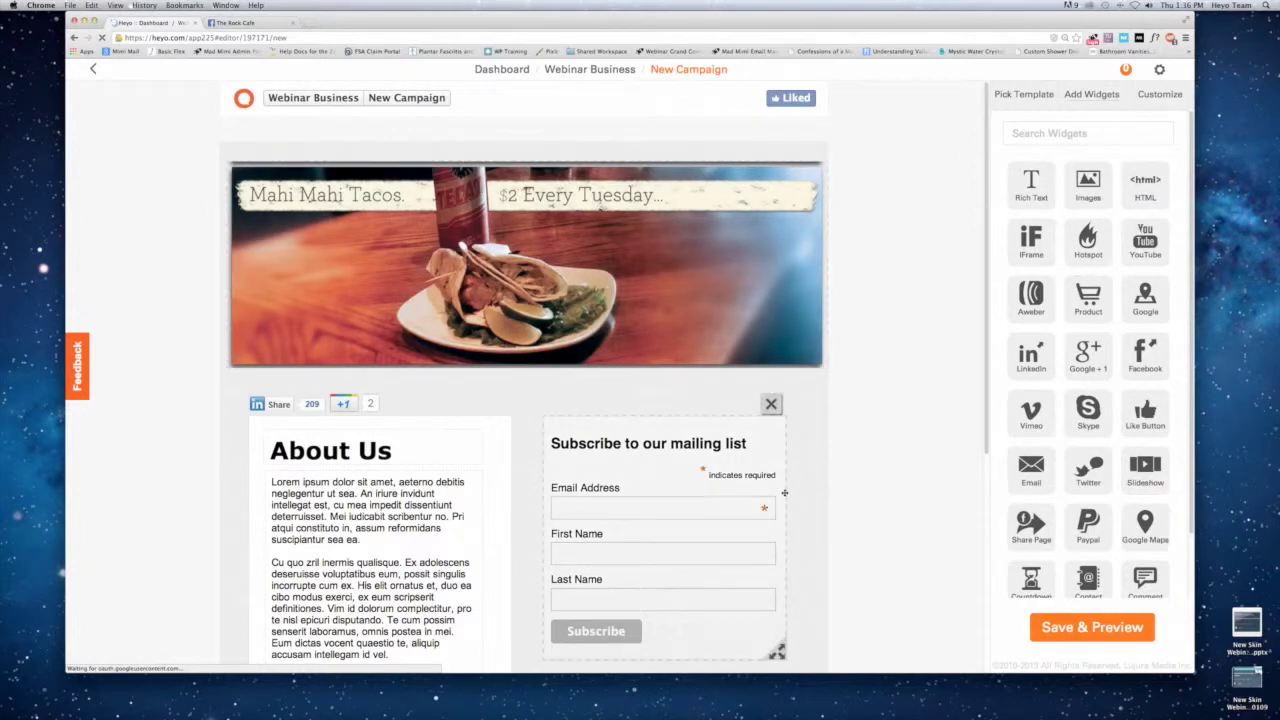
click(1050, 624)
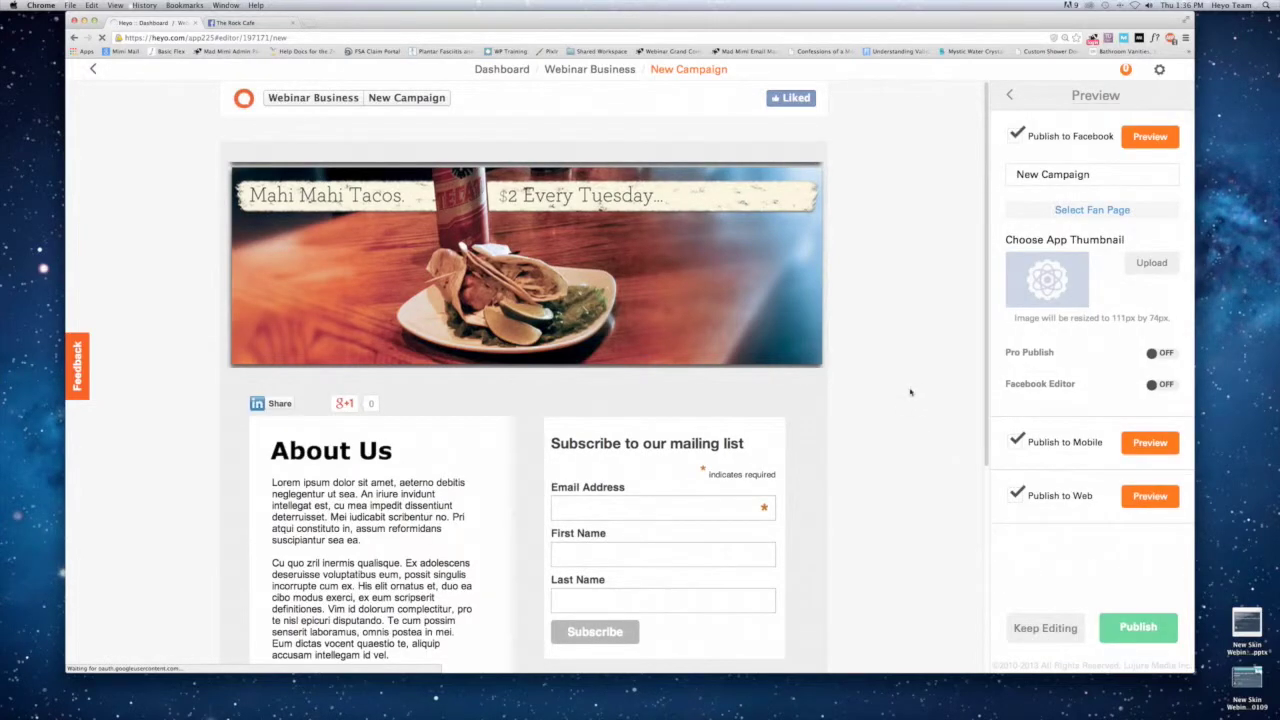
scroll(870, 384, down, 1)
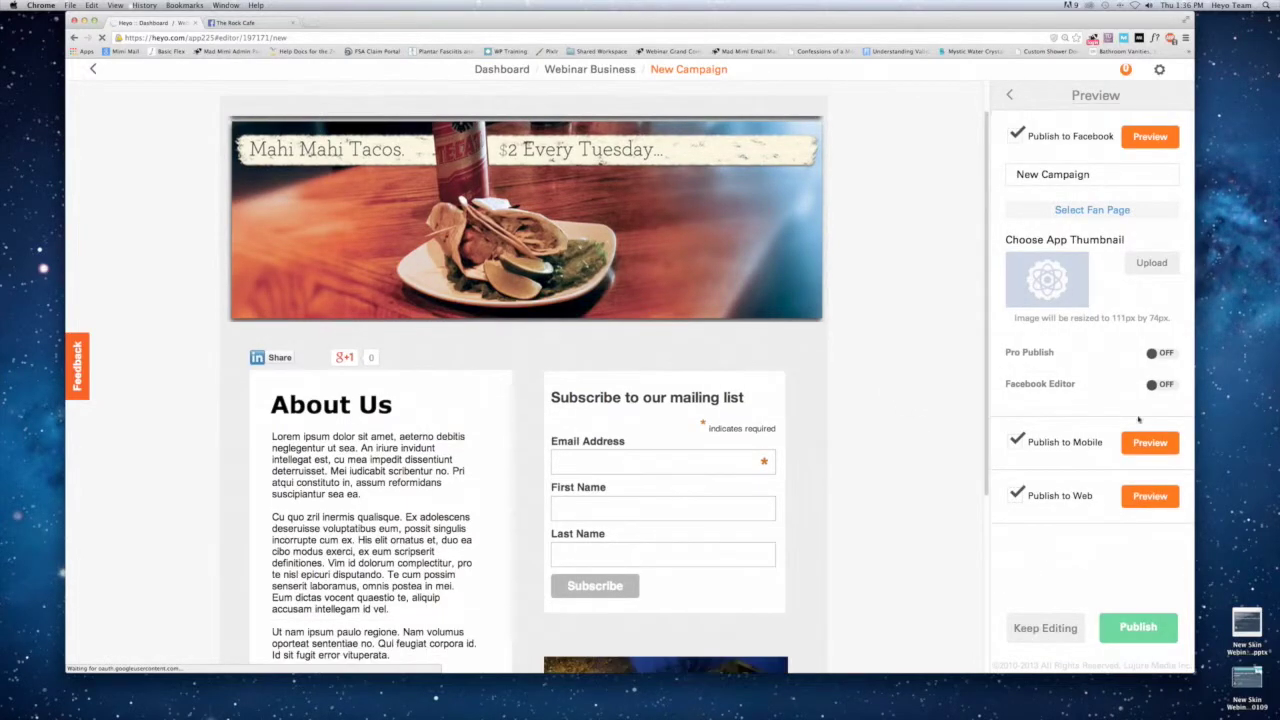
scroll(909, 436, down, 5)
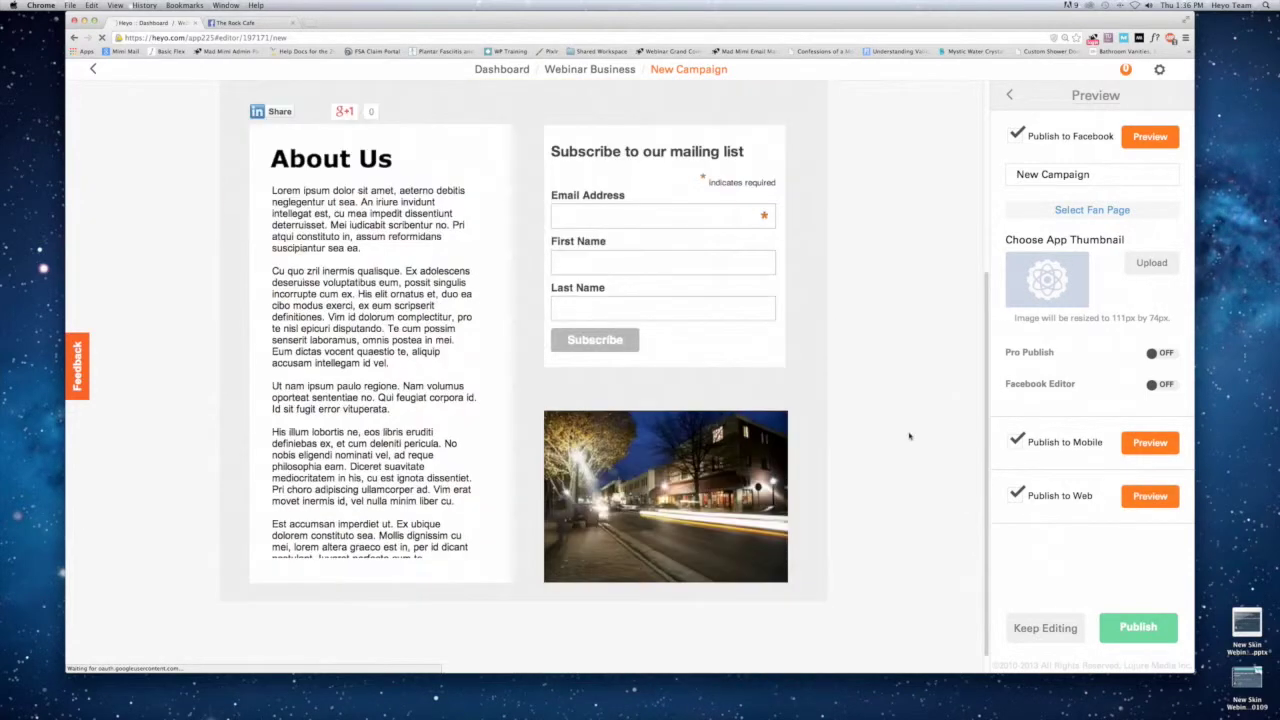
scroll(922, 452, up, 2)
click(1138, 627)
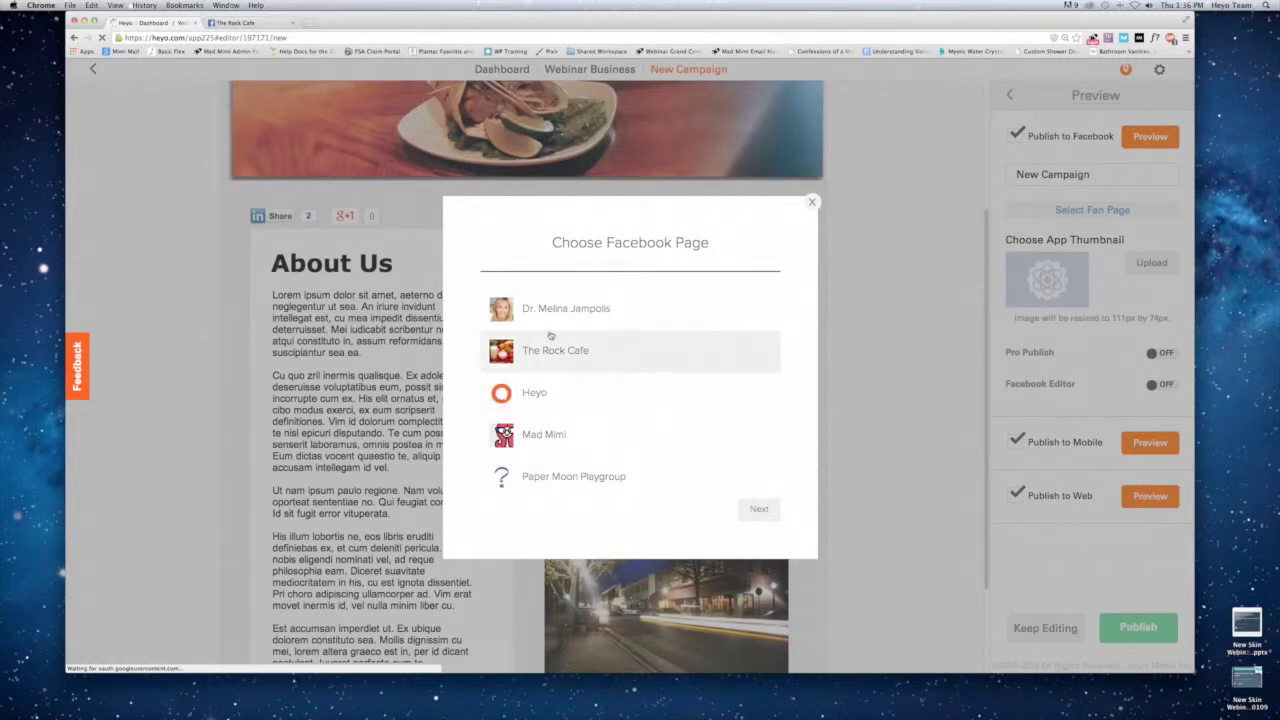
Publish to The Rock Cafe, select the campaign's short link, and view the live campaign.
click(550, 350)
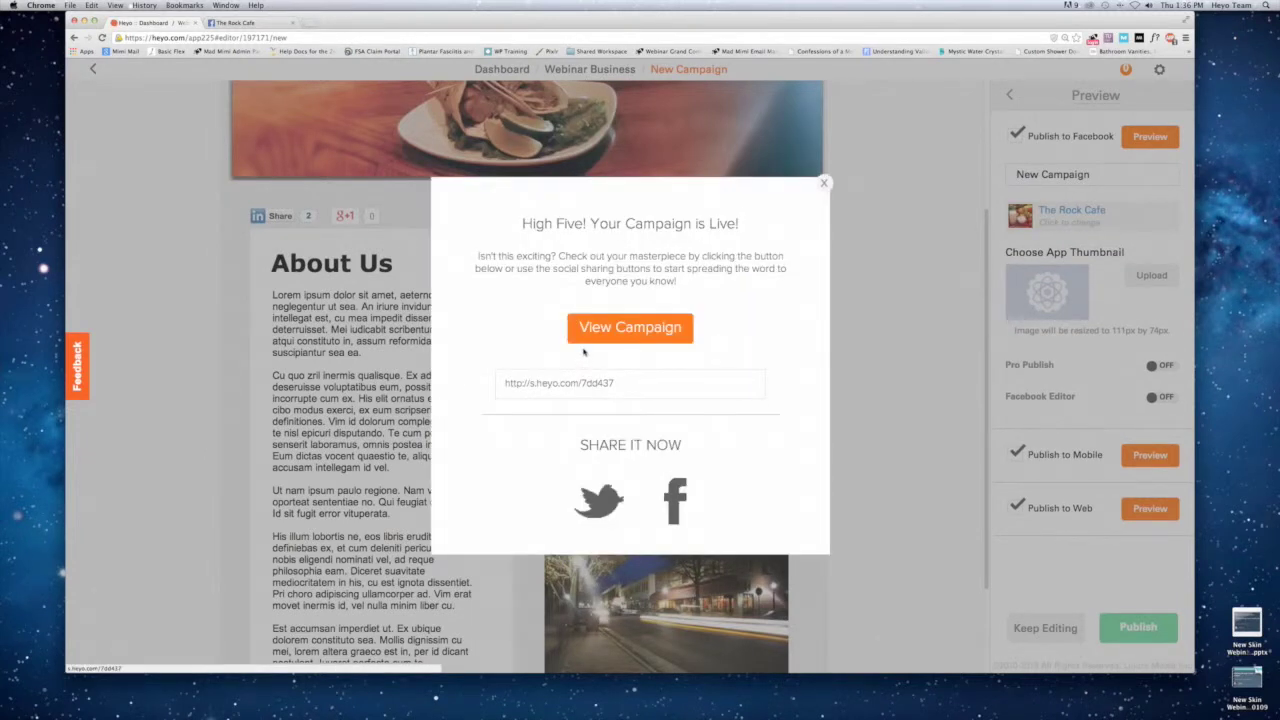
drag(634, 389, 493, 385)
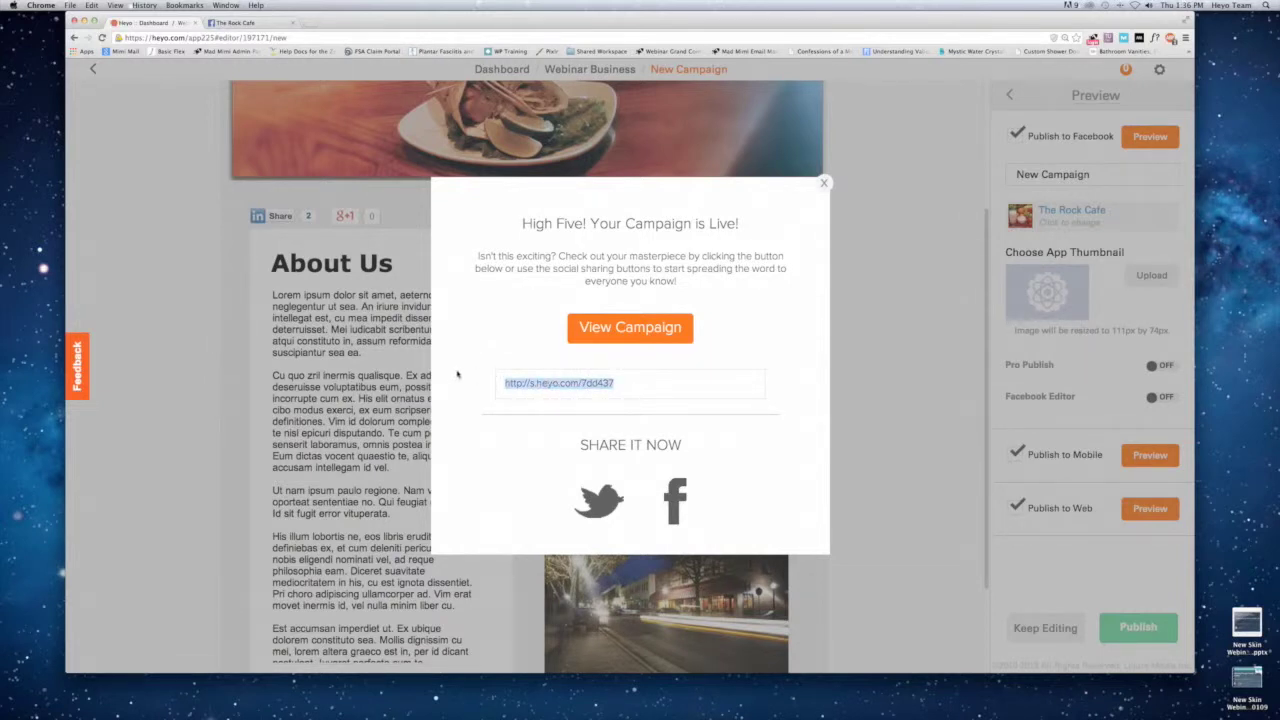
click(577, 329)
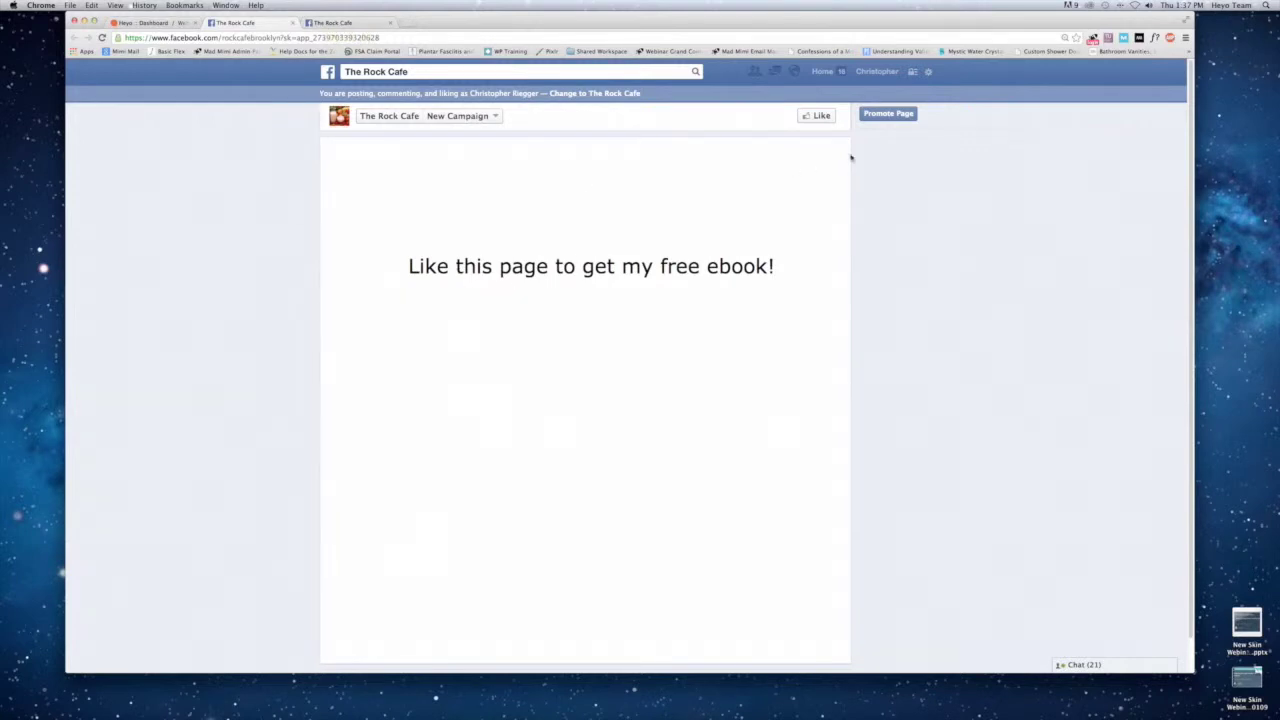
Like The Rock Cafe, try the First and Last Name signup fields, then return to Heyo.
click(822, 116)
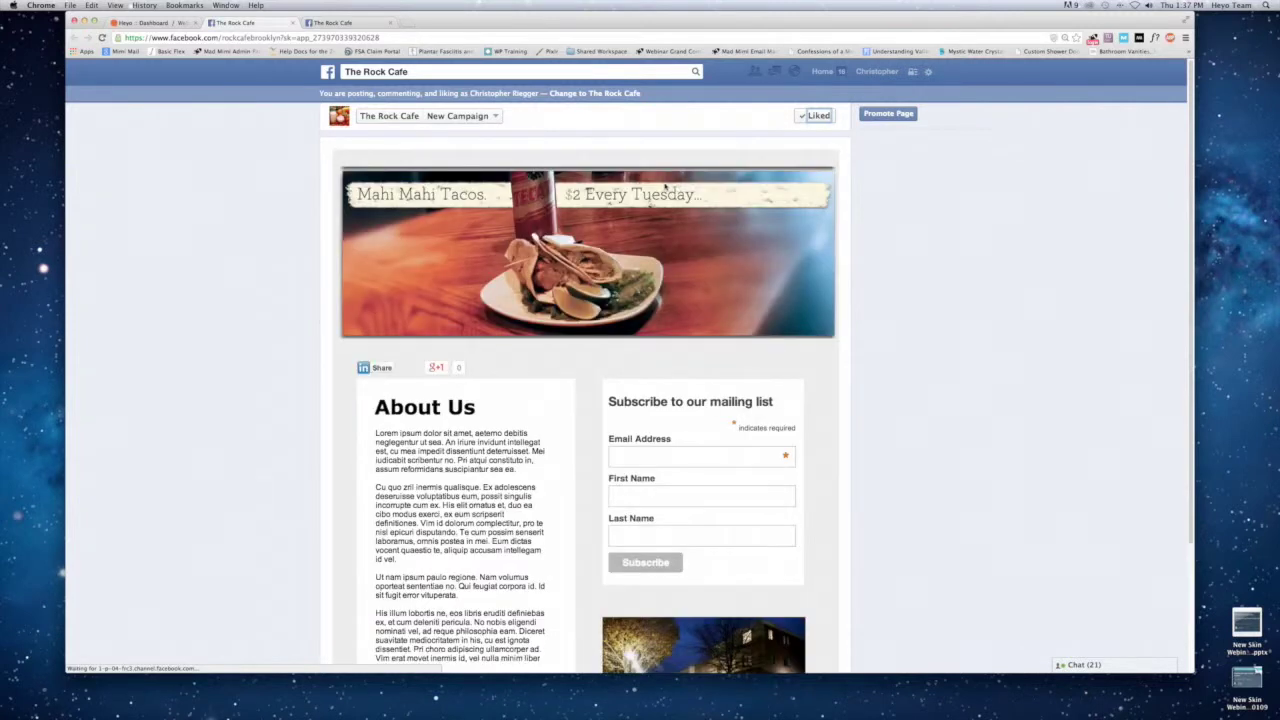
click(677, 497)
click(660, 531)
scroll(706, 529, down, 2)
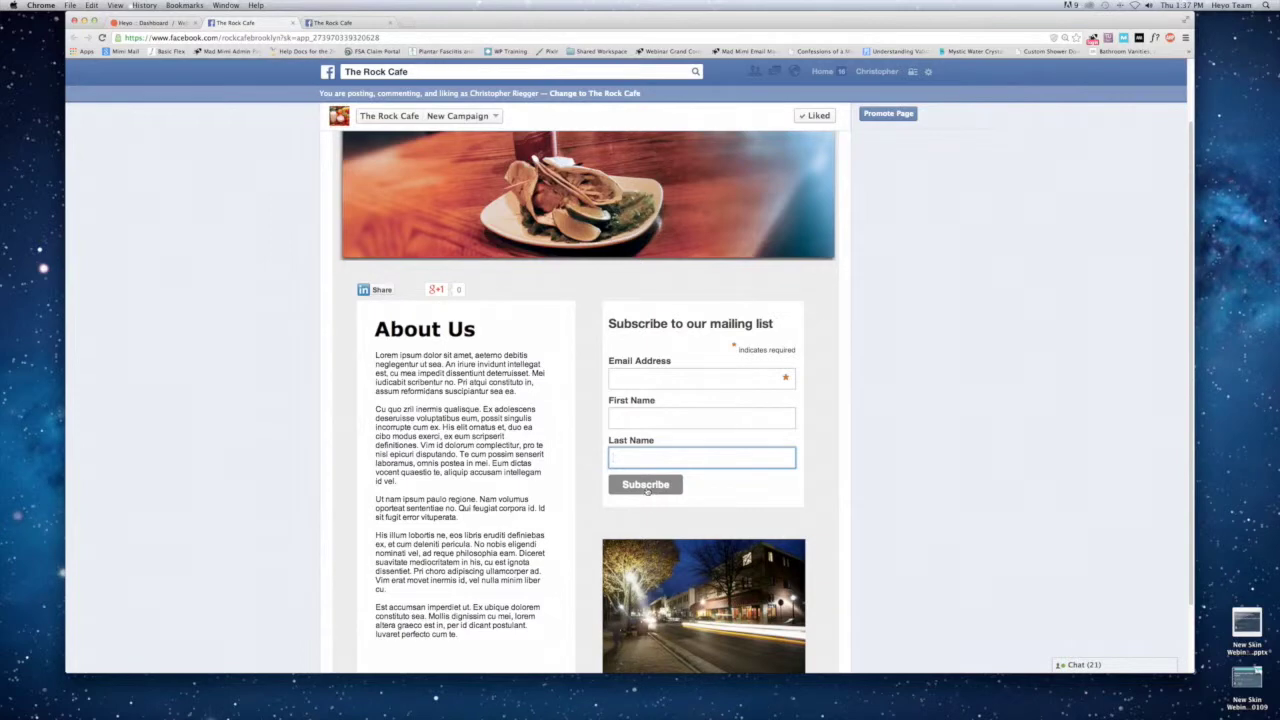
scroll(700, 450, down, 1)
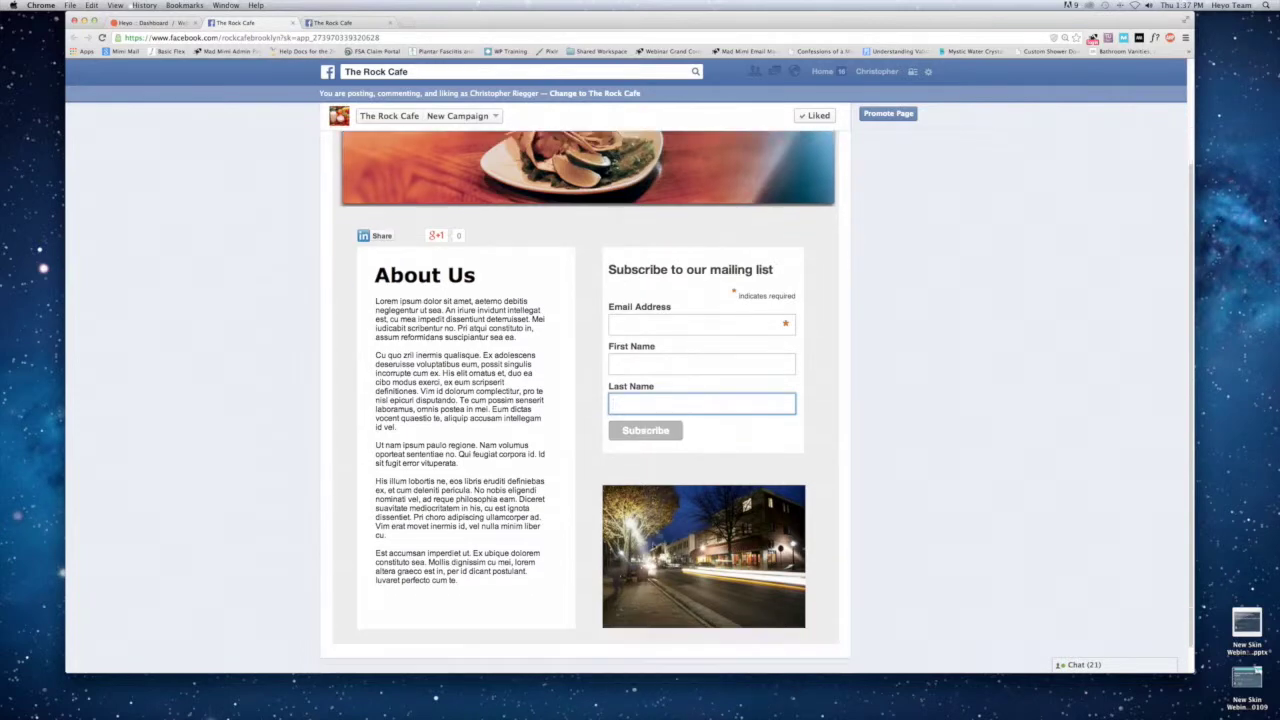
scroll(584, 481, up, 3)
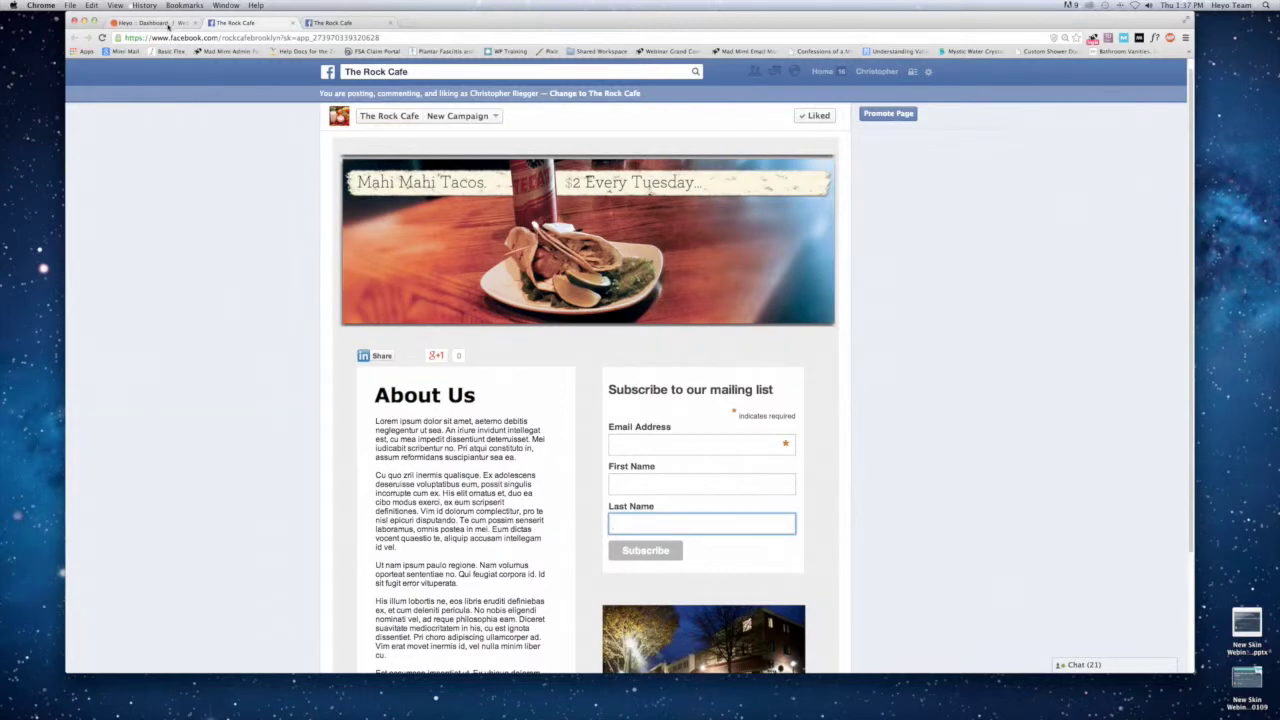
click(160, 22)
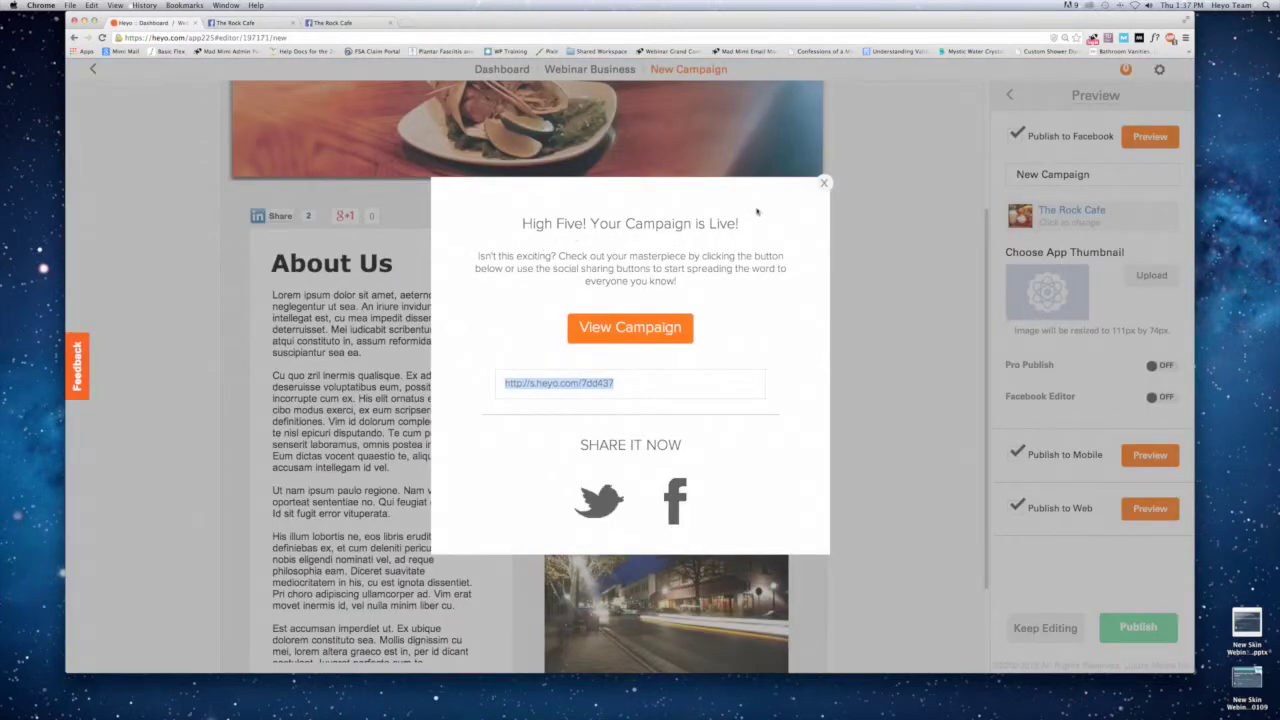
Dismiss the 'Campaign is Live' dialog and go back from Preview to Add Widgets.
click(826, 186)
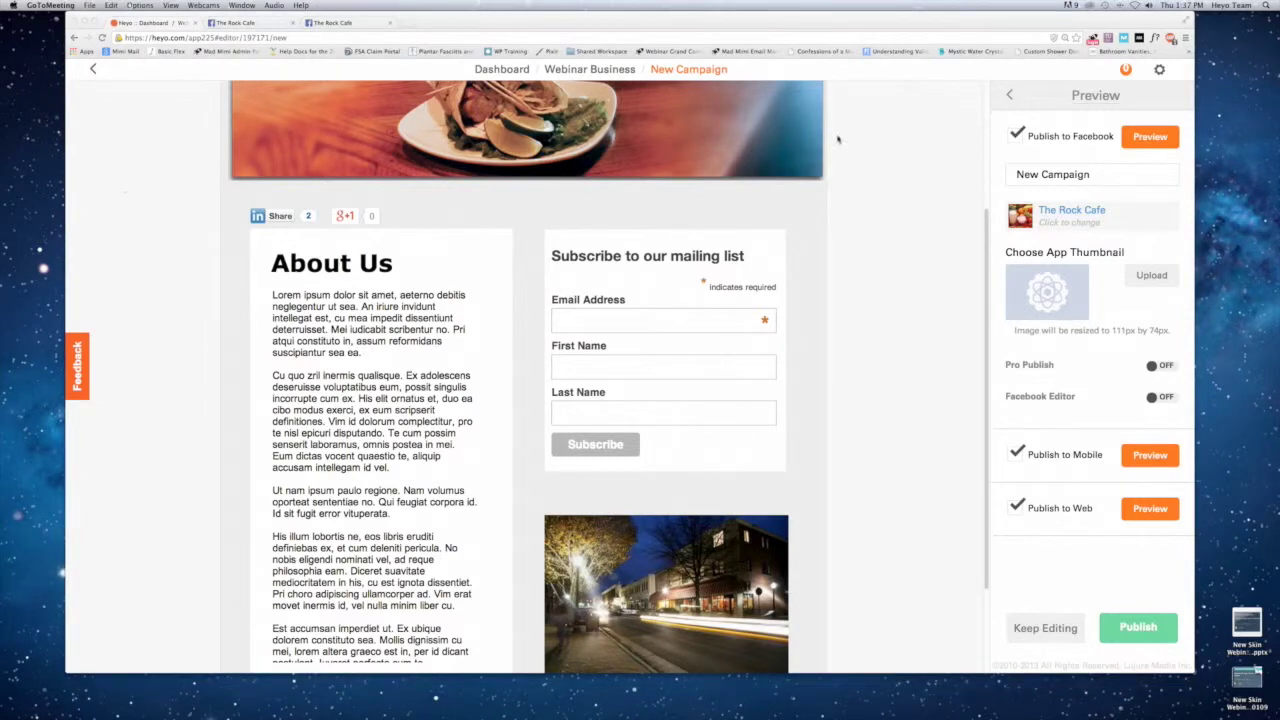
click(1011, 96)
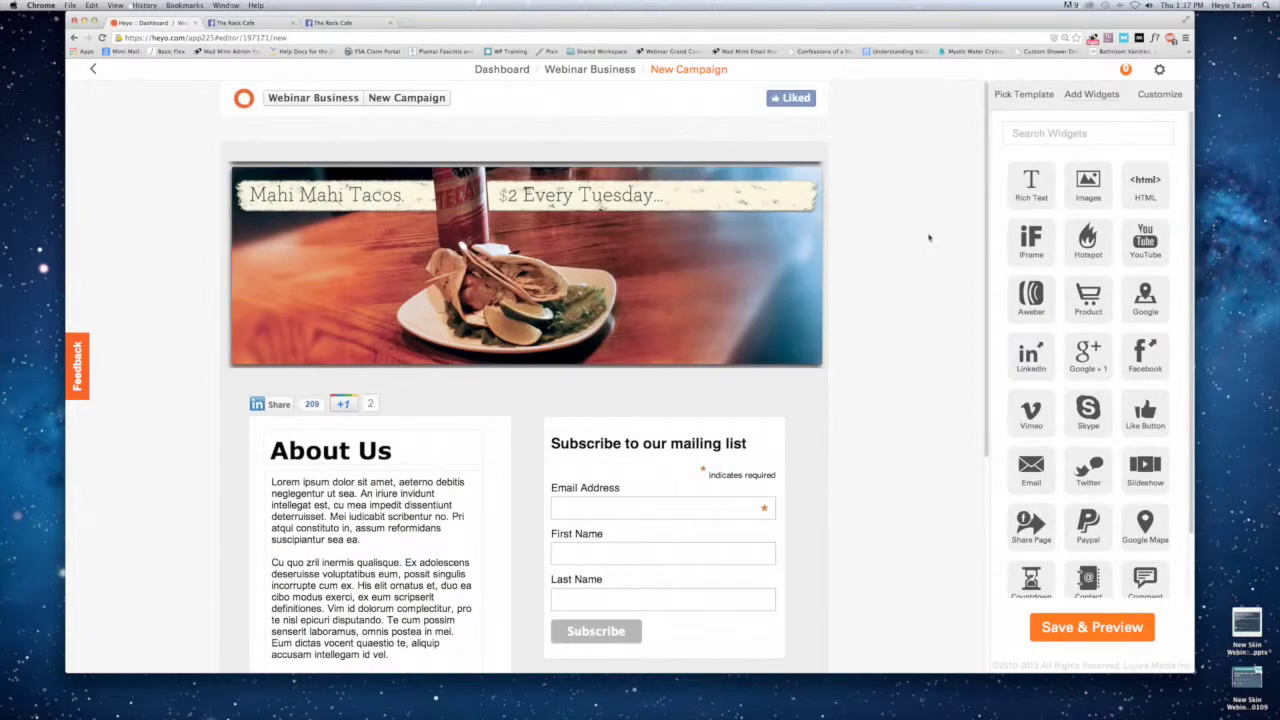
Open Pick Template and expand then collapse the Default and Premium template lists.
scroll(920, 292, down, 2)
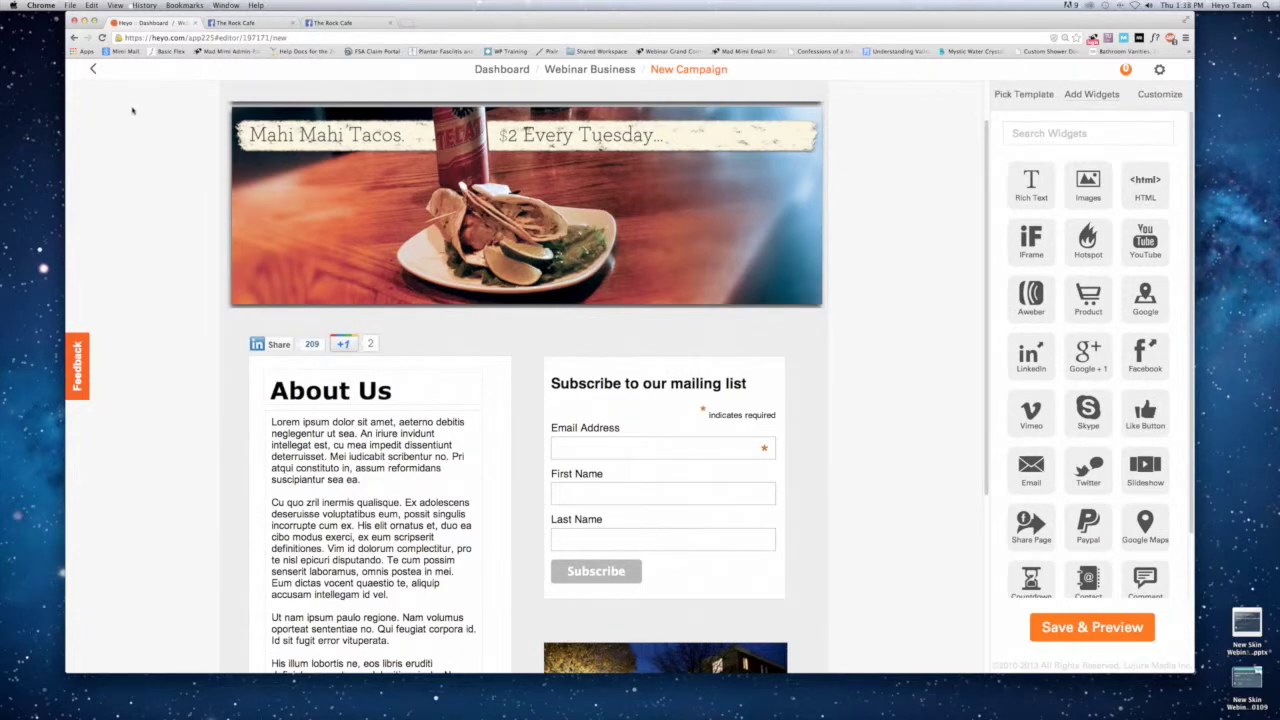
mouse_move(345, 113)
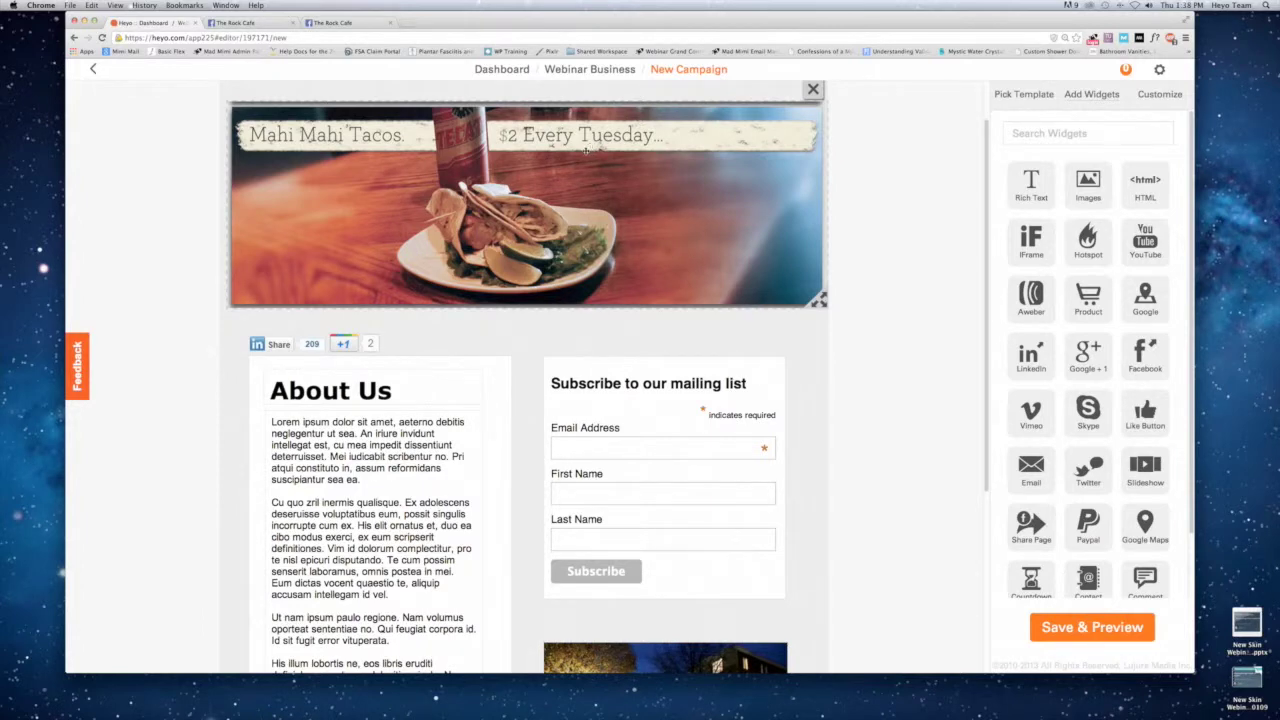
click(1024, 94)
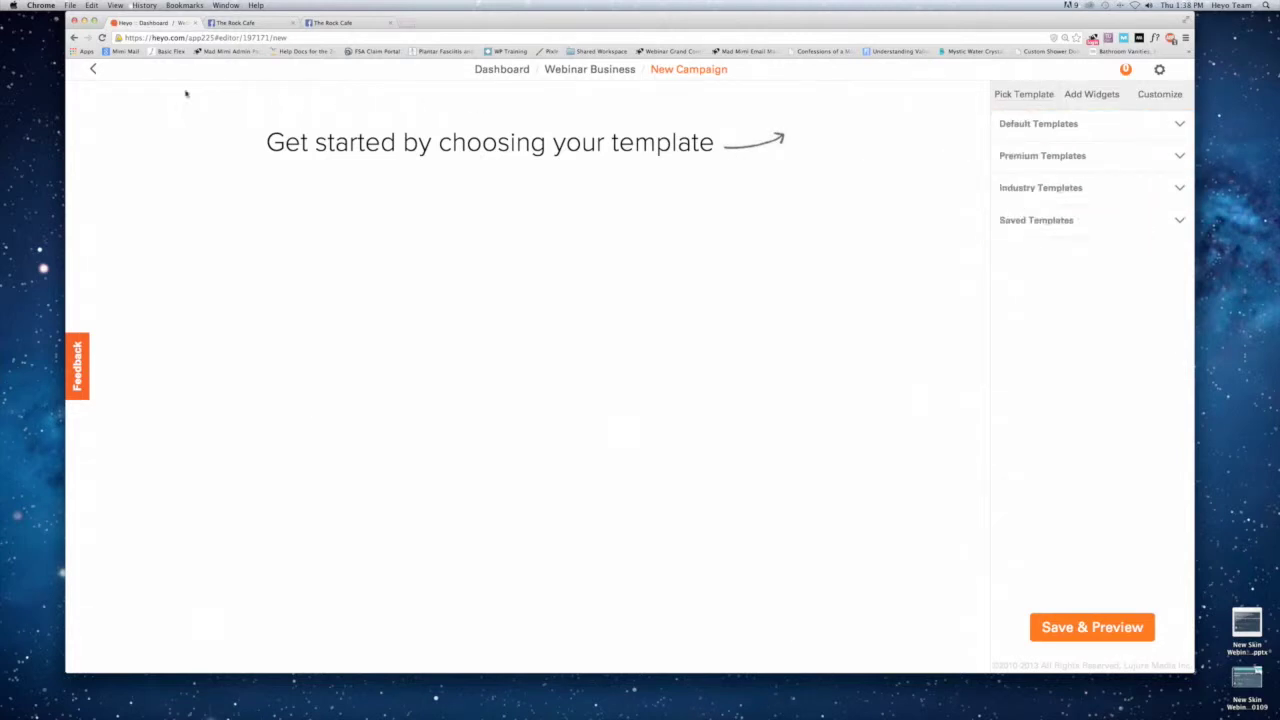
click(1035, 123)
scroll(1035, 123, down, 1)
click(1035, 123)
click(1042, 155)
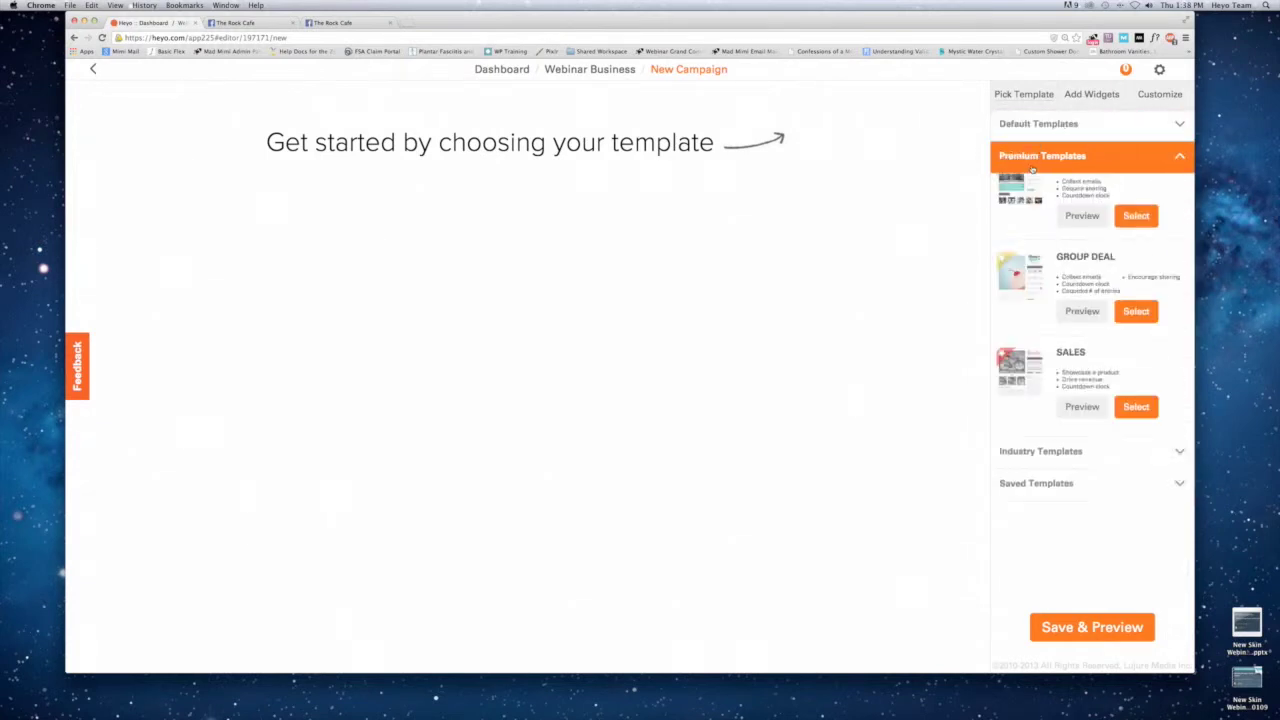
click(1042, 155)
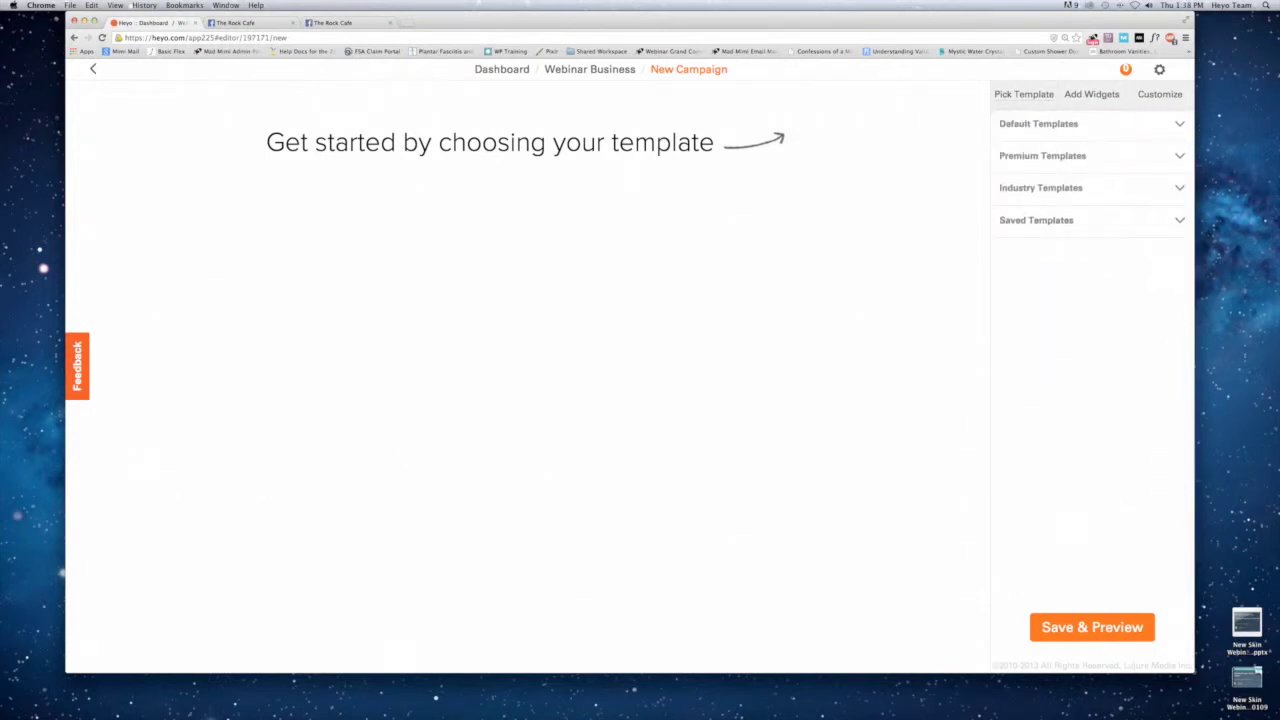
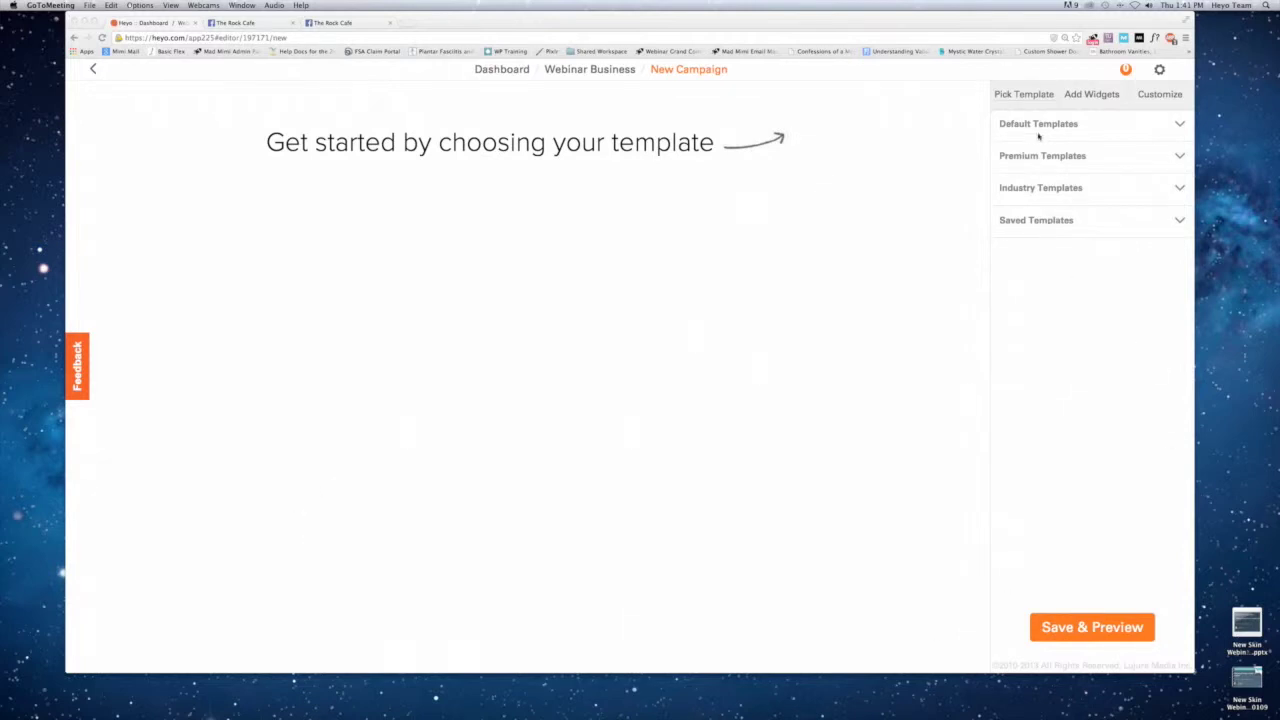
Drag the campaign canvas taller, to about 1330px, leaving empty space below the street photo.
click(1098, 93)
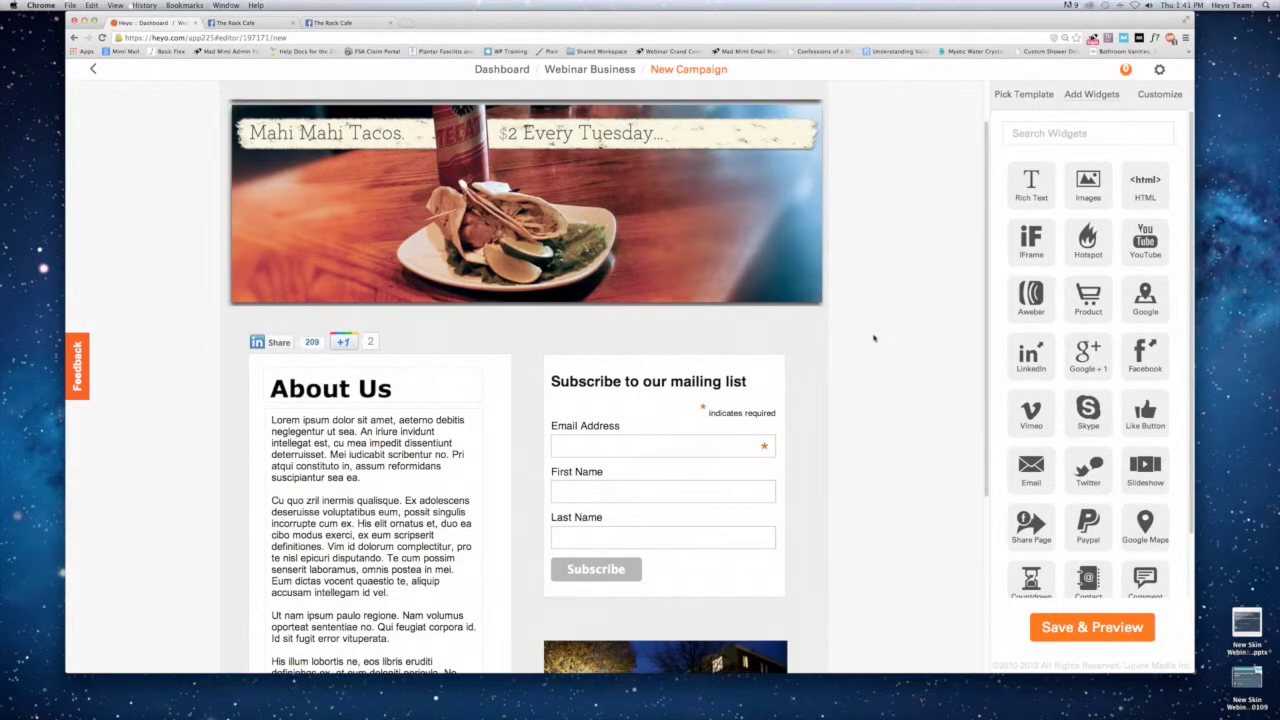
scroll(873, 337, down, 5)
scroll(700, 337, up, 3)
scroll(650, 350, down, 3)
mouse_move(562, 370)
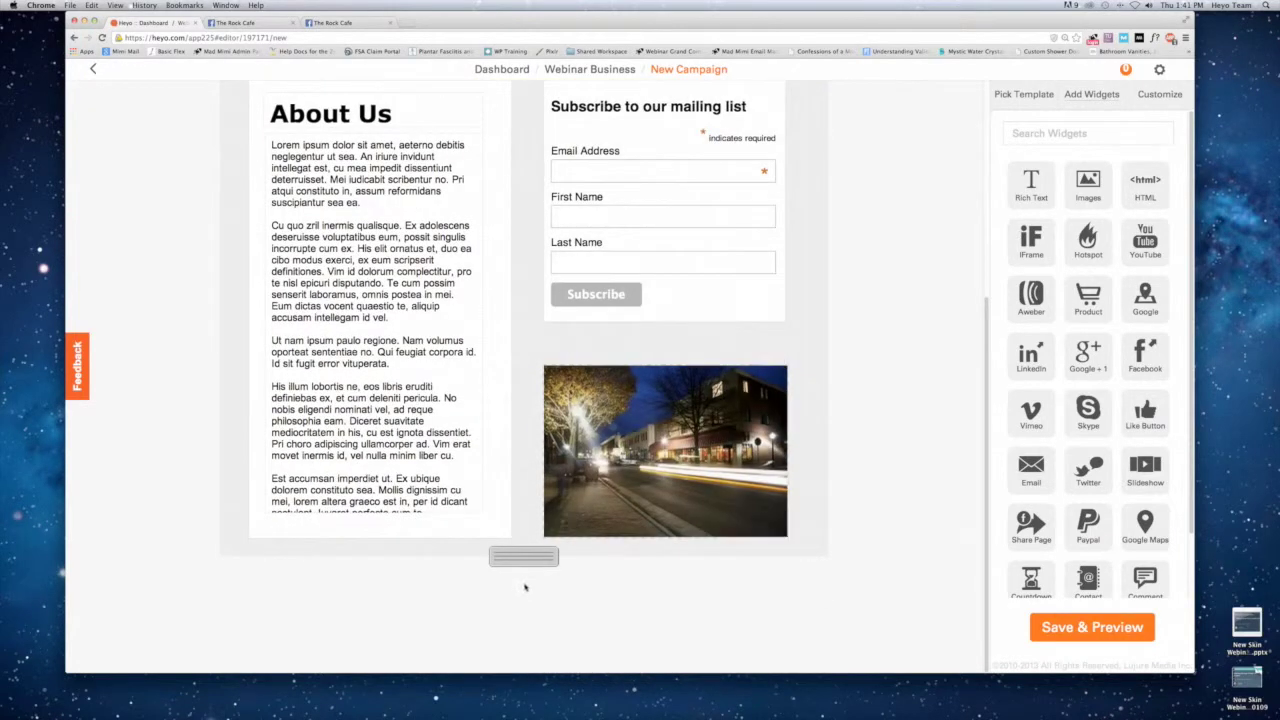
drag(514, 553, 527, 663)
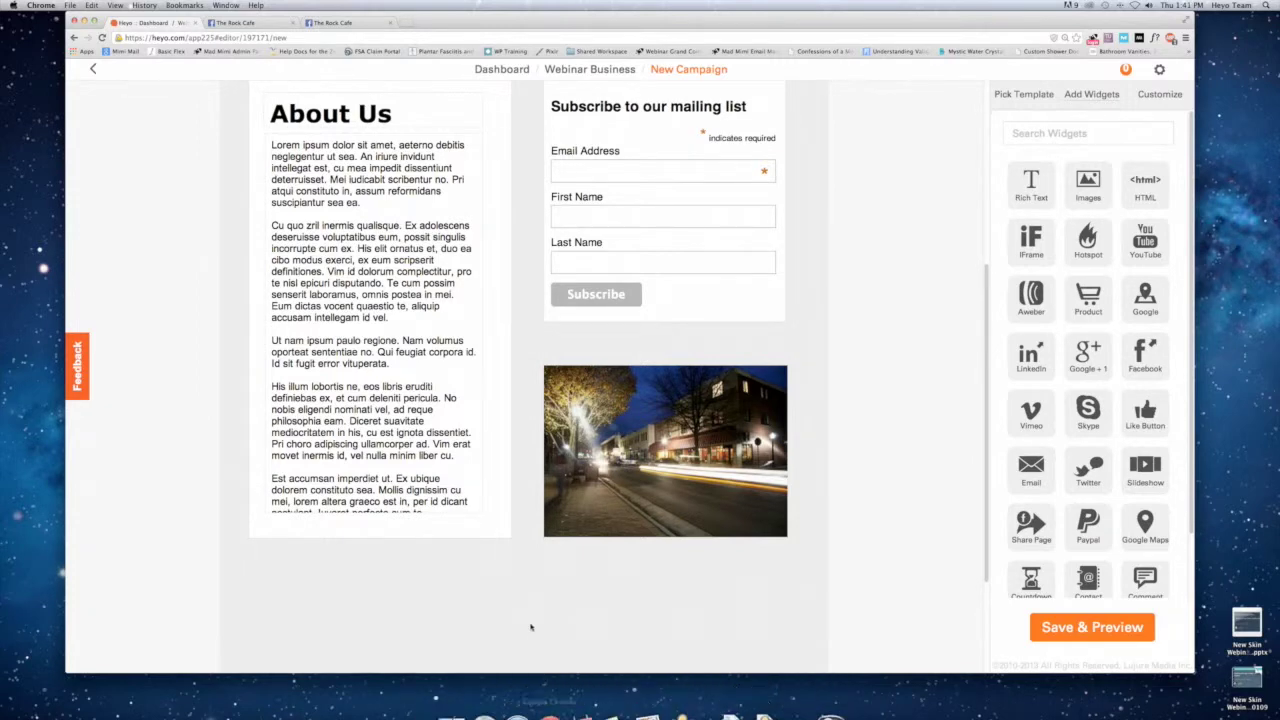
scroll(542, 546, down, 3)
scroll(542, 546, down, 3)
mouse_move(535, 552)
mouse_down()
mouse_move(535, 614)
mouse_move(549, 552)
mouse_up()
drag(551, 496, 533, 566)
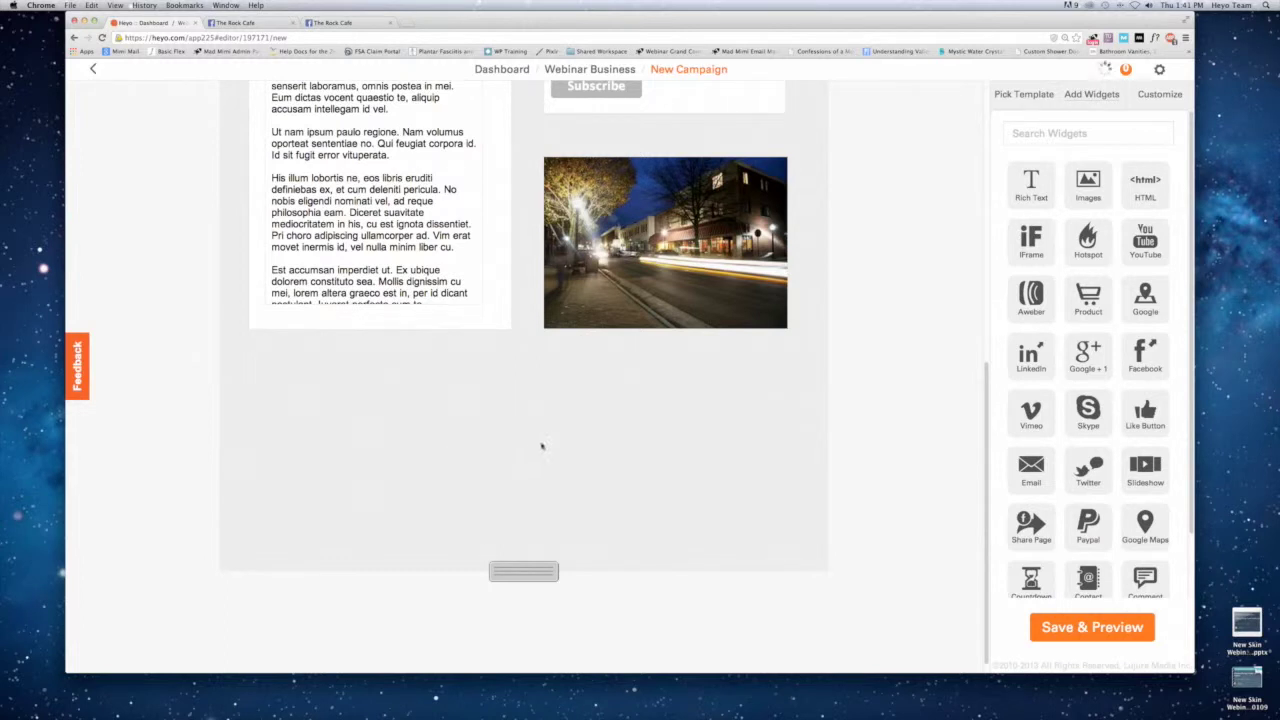
Place a Rich Text widget below About Us, make it wide and short, and enter 'My contest rules...'.
drag(1028, 188, 295, 374)
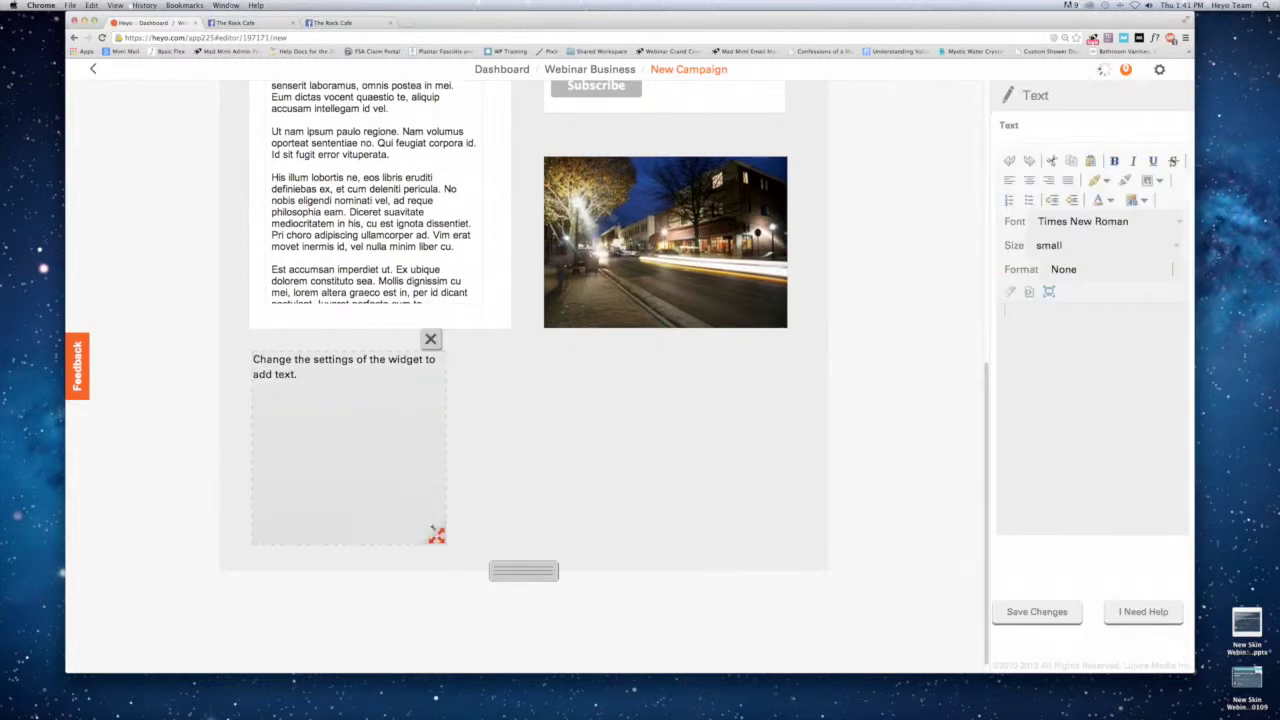
drag(437, 536, 778, 428)
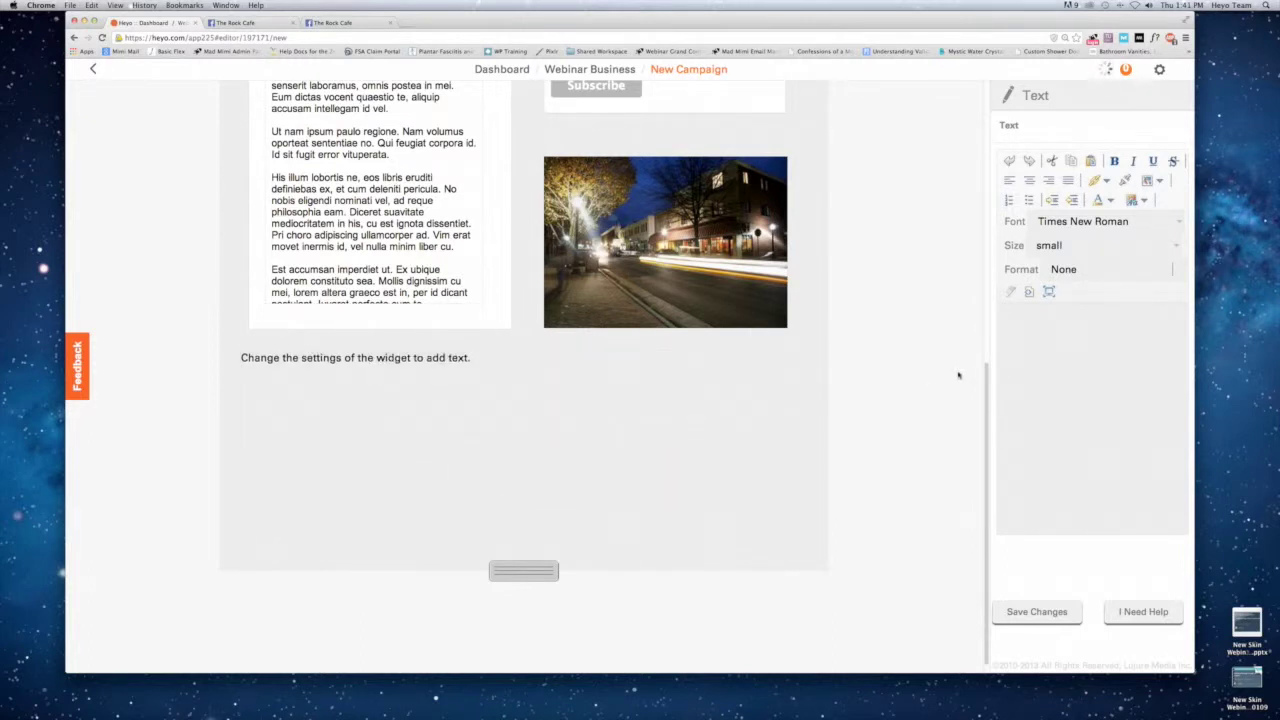
text(My contest rules)
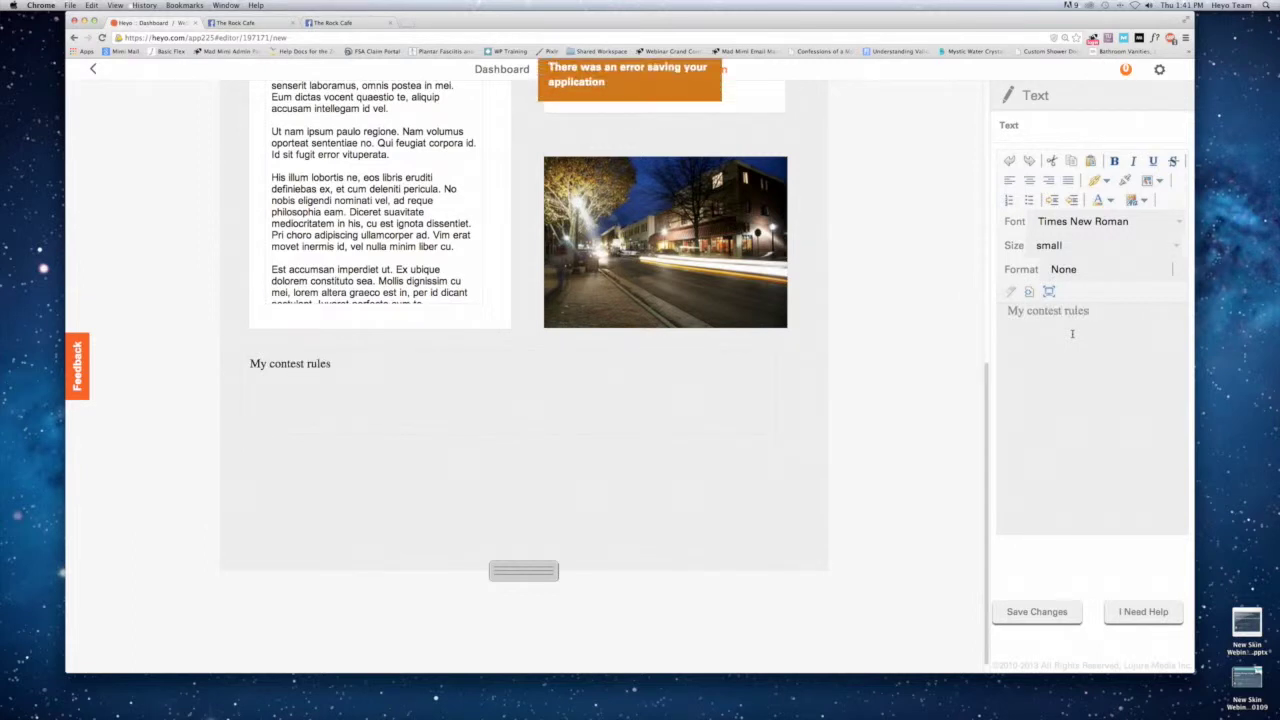
text(...)
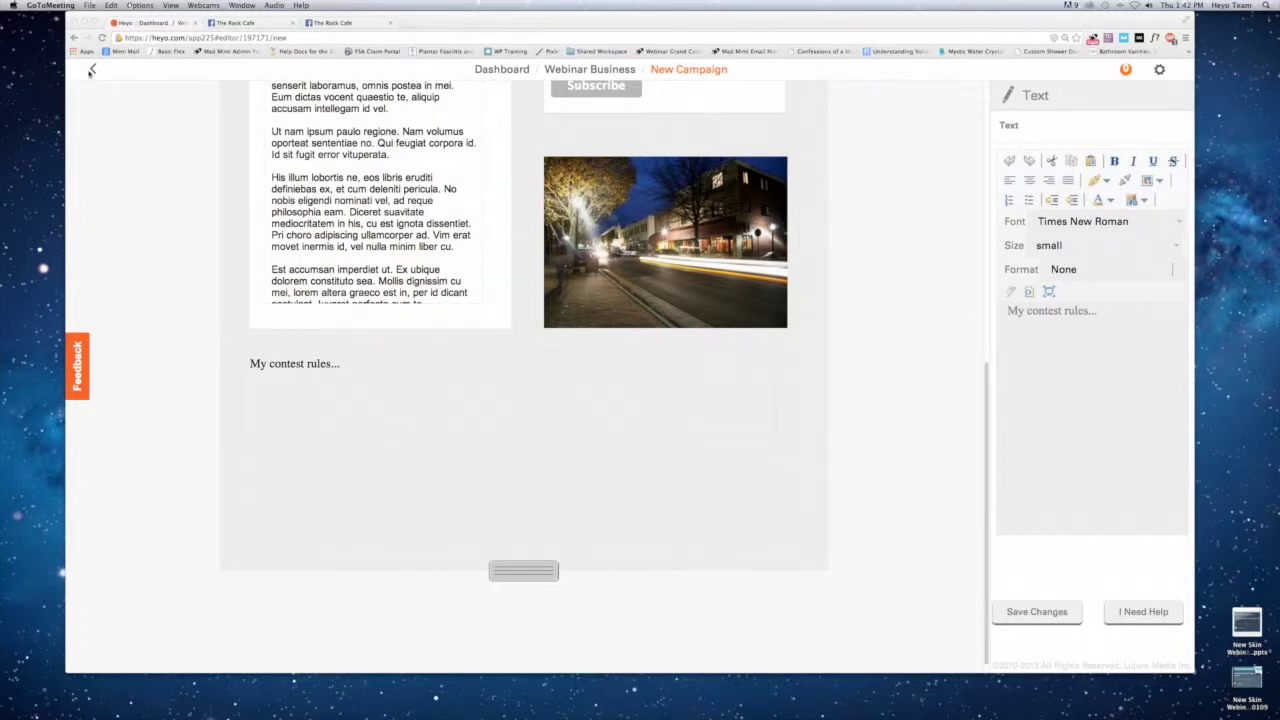
Start a new Webinar Business campaign and preview the premium Contest template.
click(93, 69)
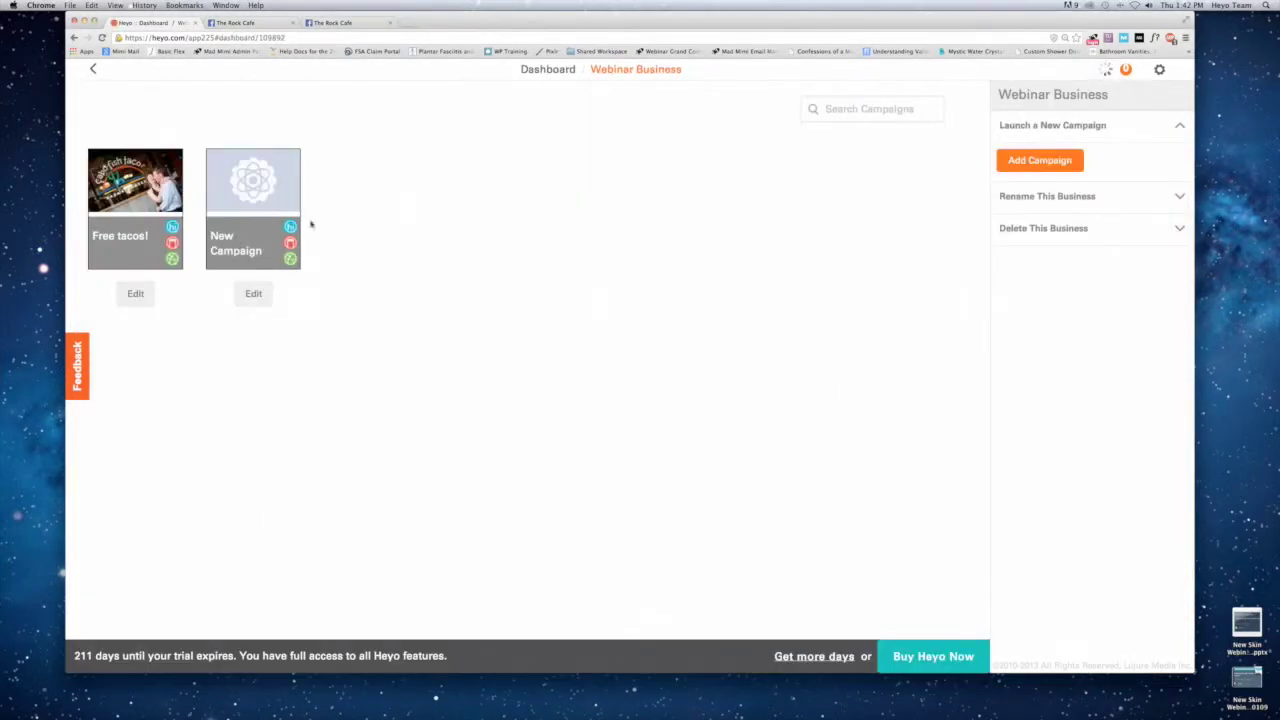
click(1006, 164)
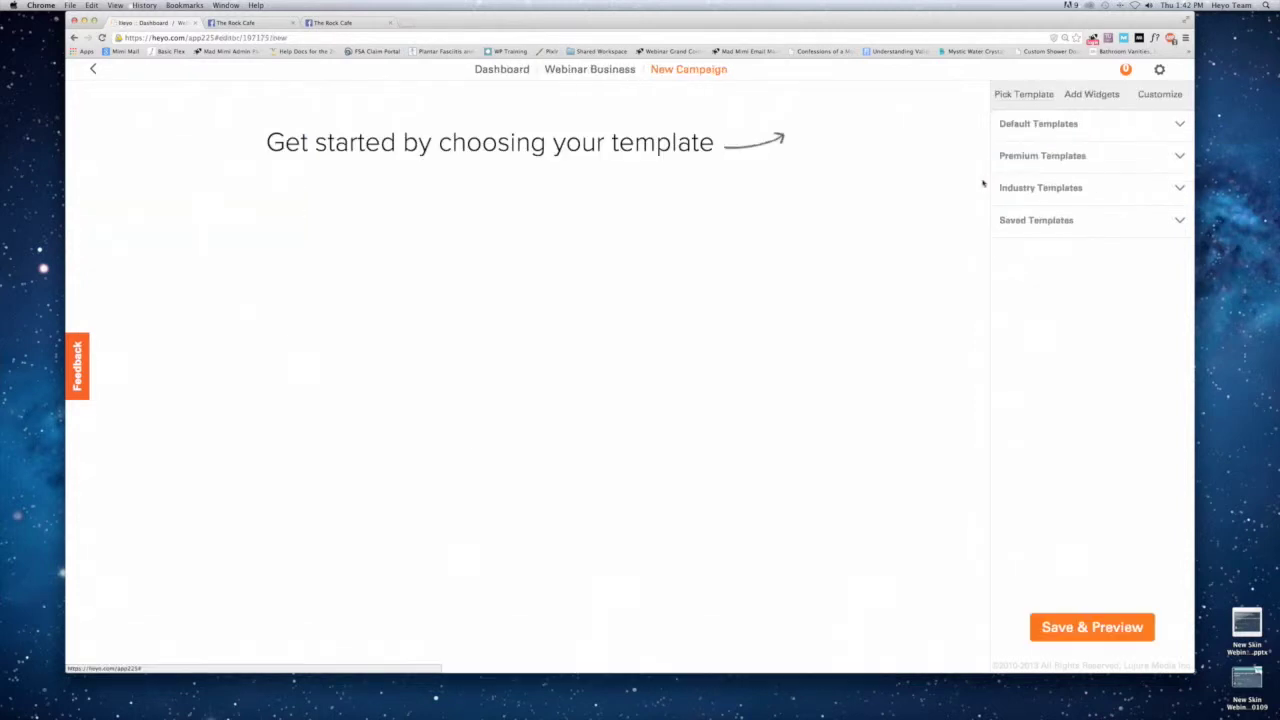
click(1028, 157)
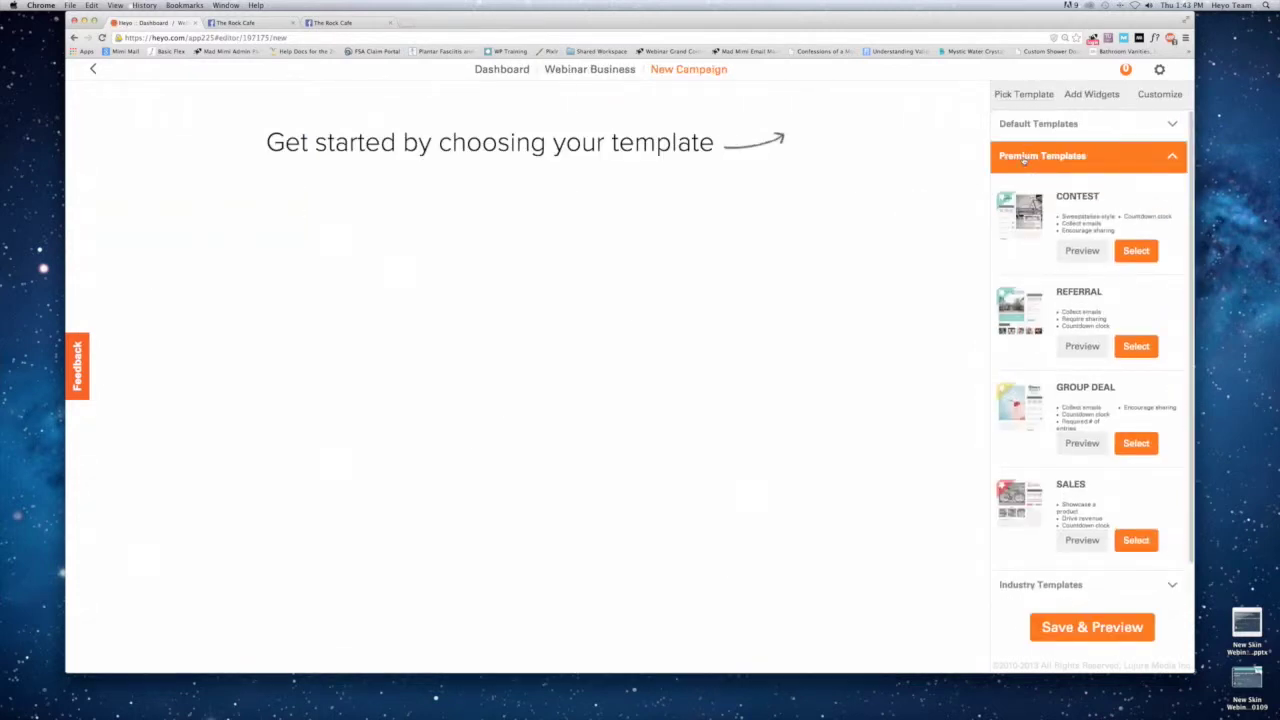
click(1018, 211)
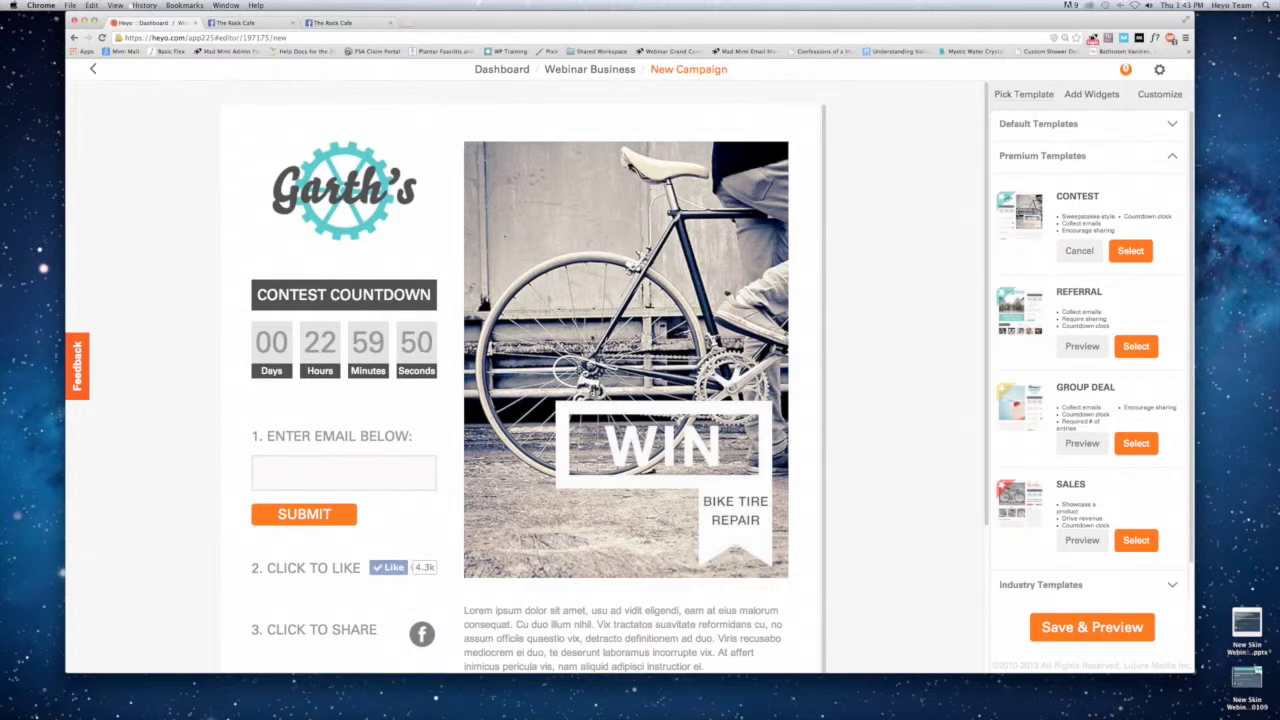
Try the Contest preview's email entry field, then preview the Group Deal template.
scroll(500, 545, down, 2)
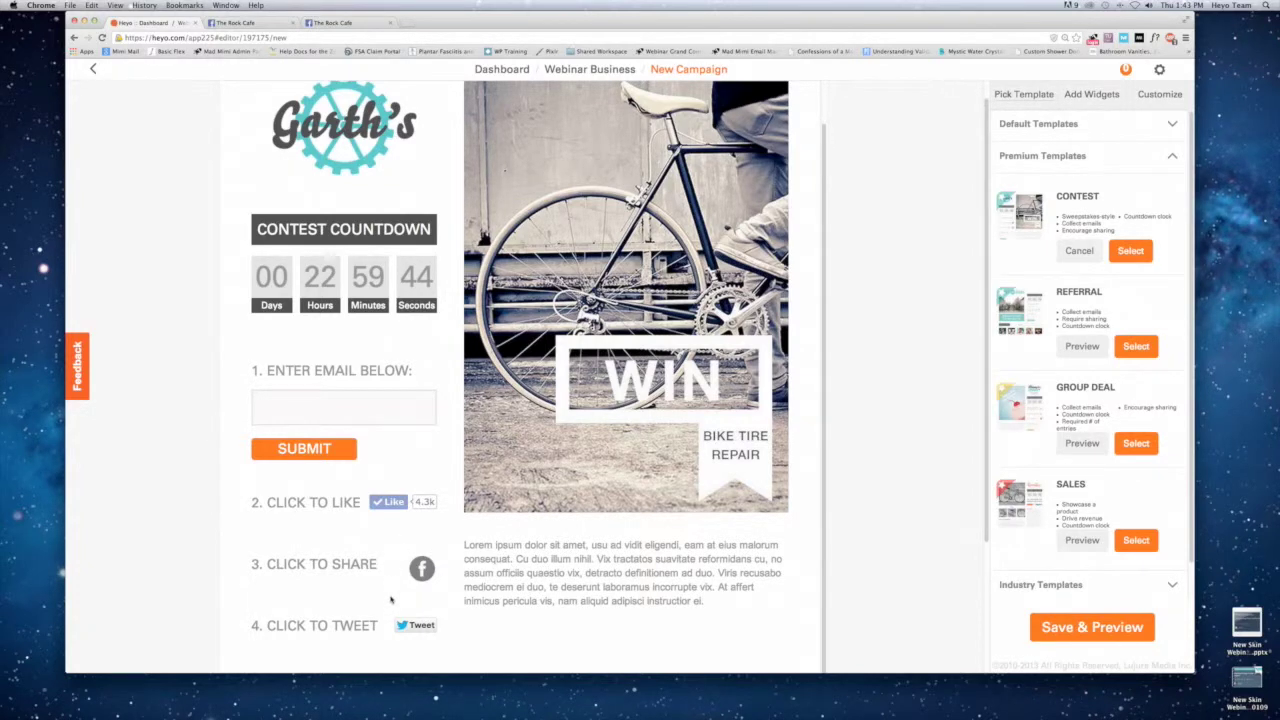
click(312, 404)
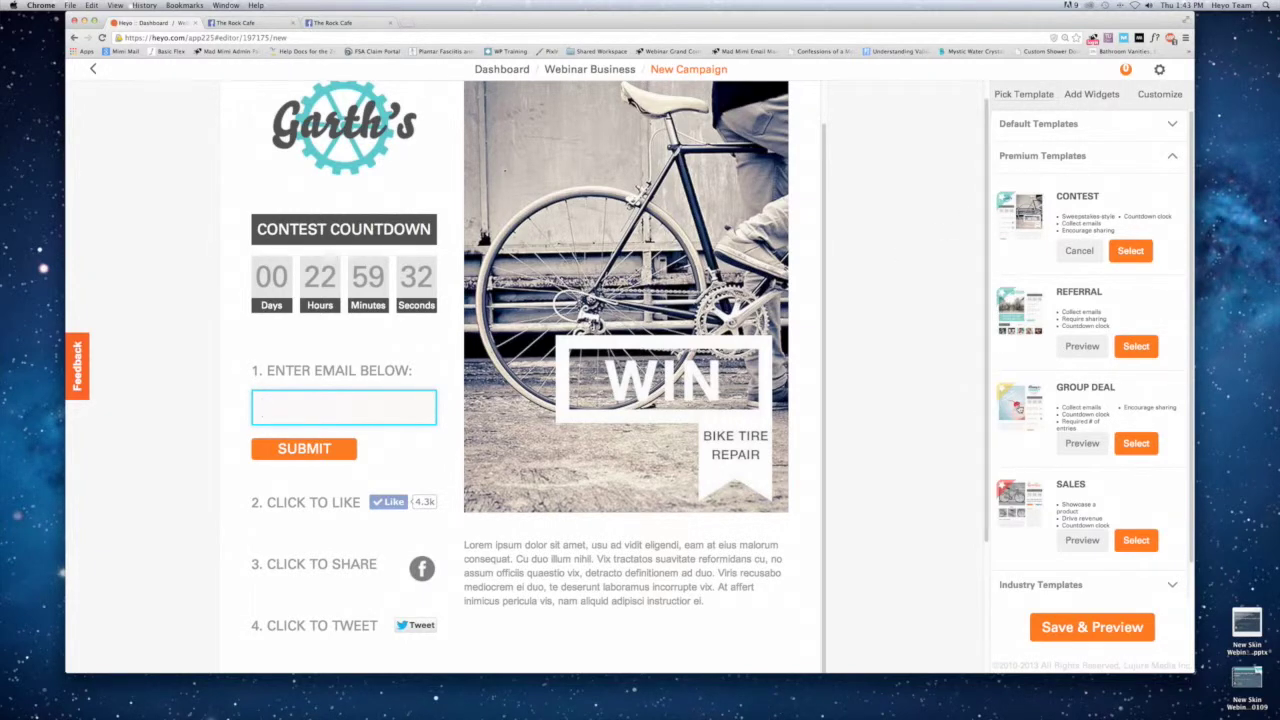
click(1017, 407)
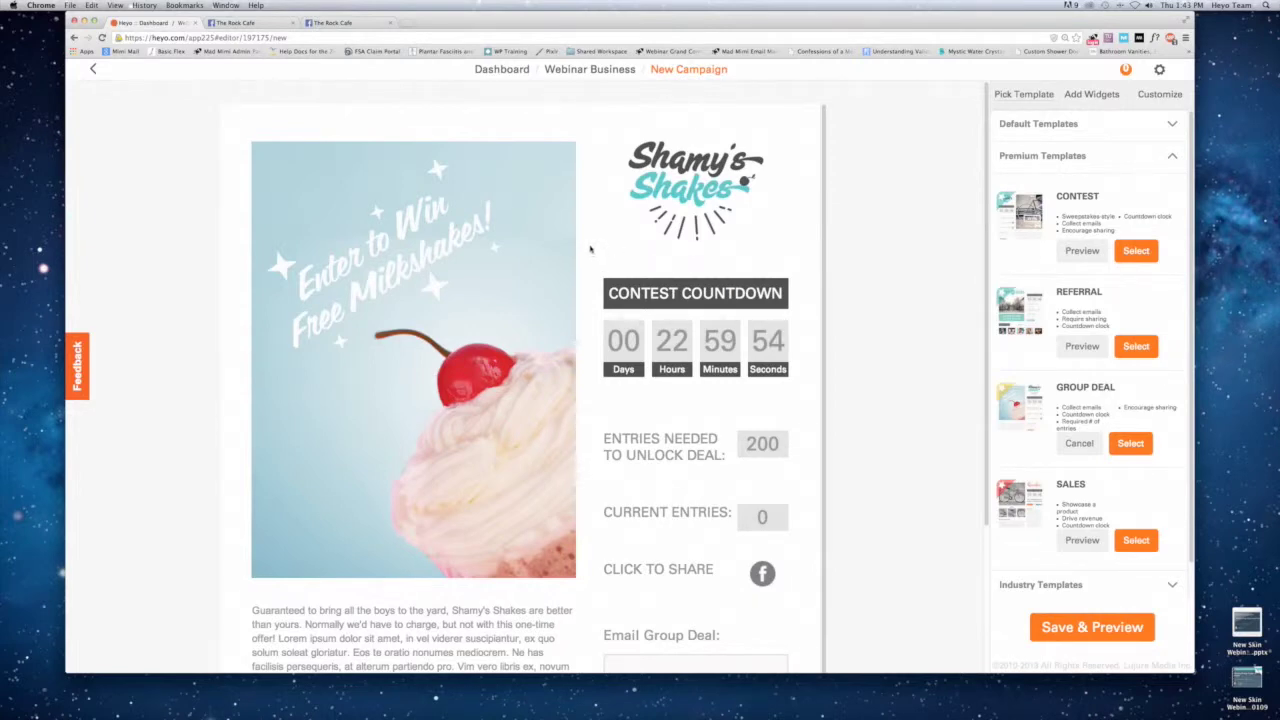
scroll(592, 255, down, 2)
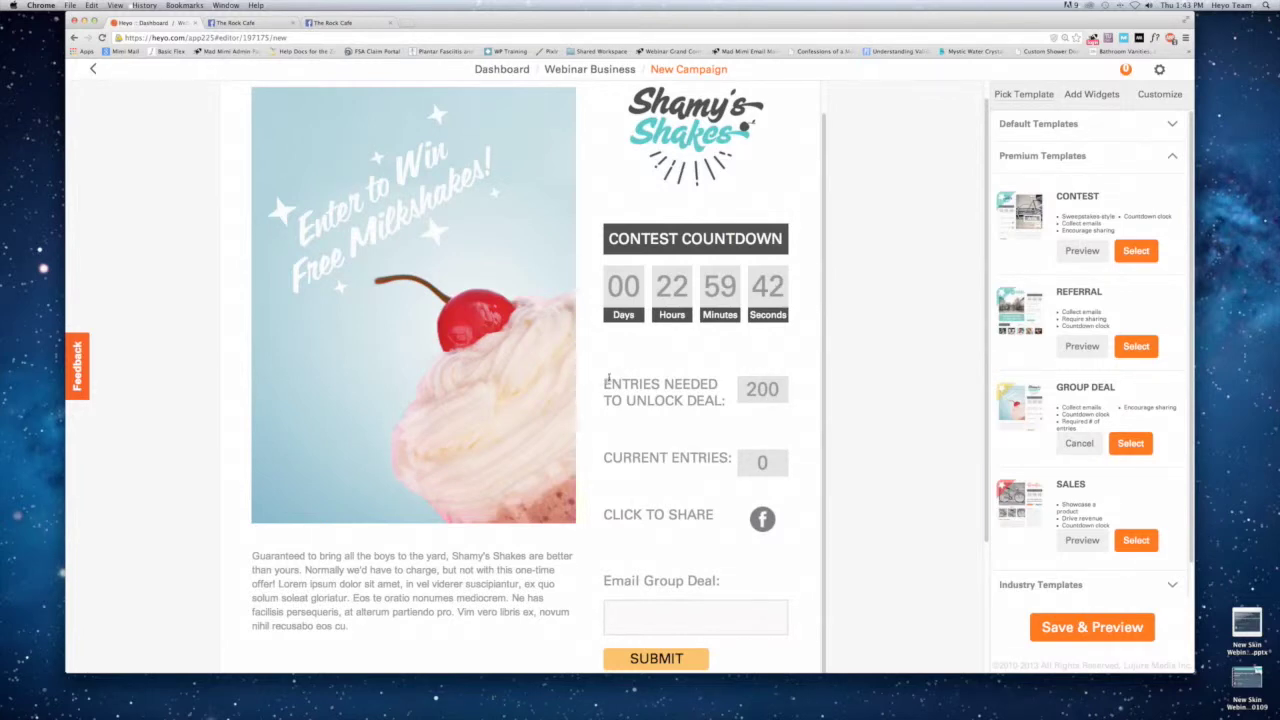
drag(746, 389, 774, 389)
click(792, 393)
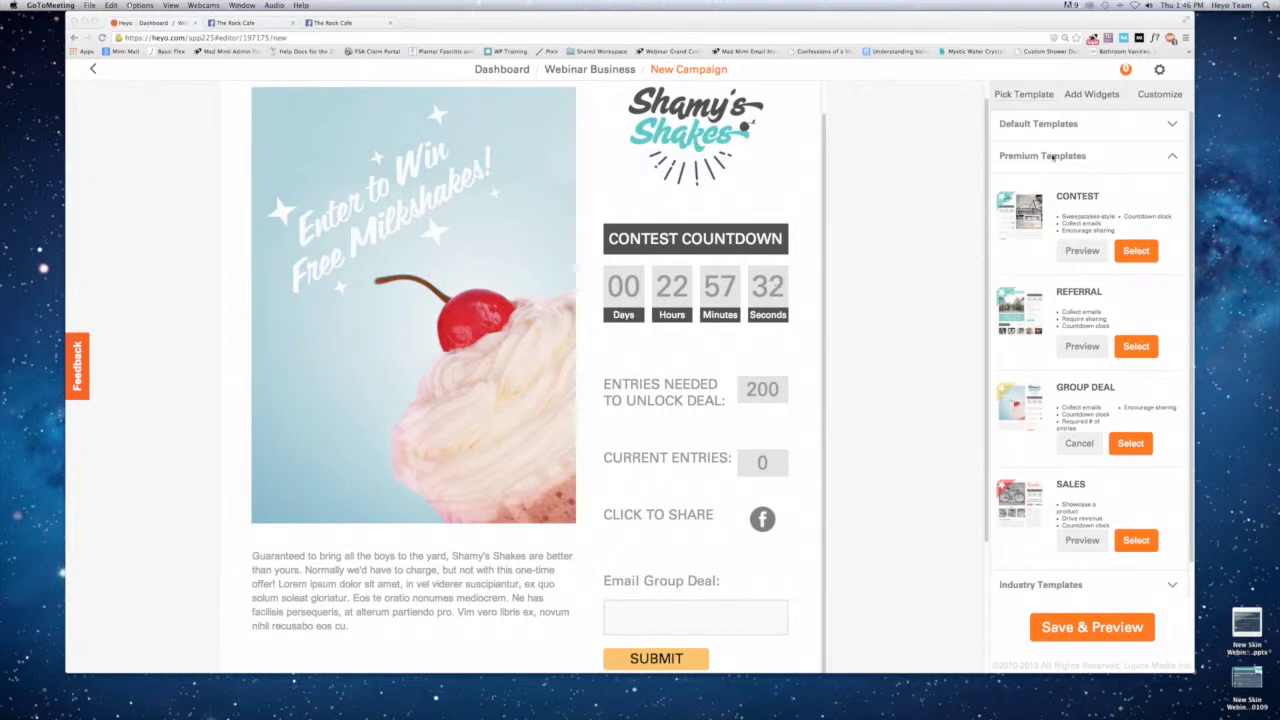
Preview the default Featured Video template, then try Add Widgets, which leaves the editor reloading.
click(1069, 123)
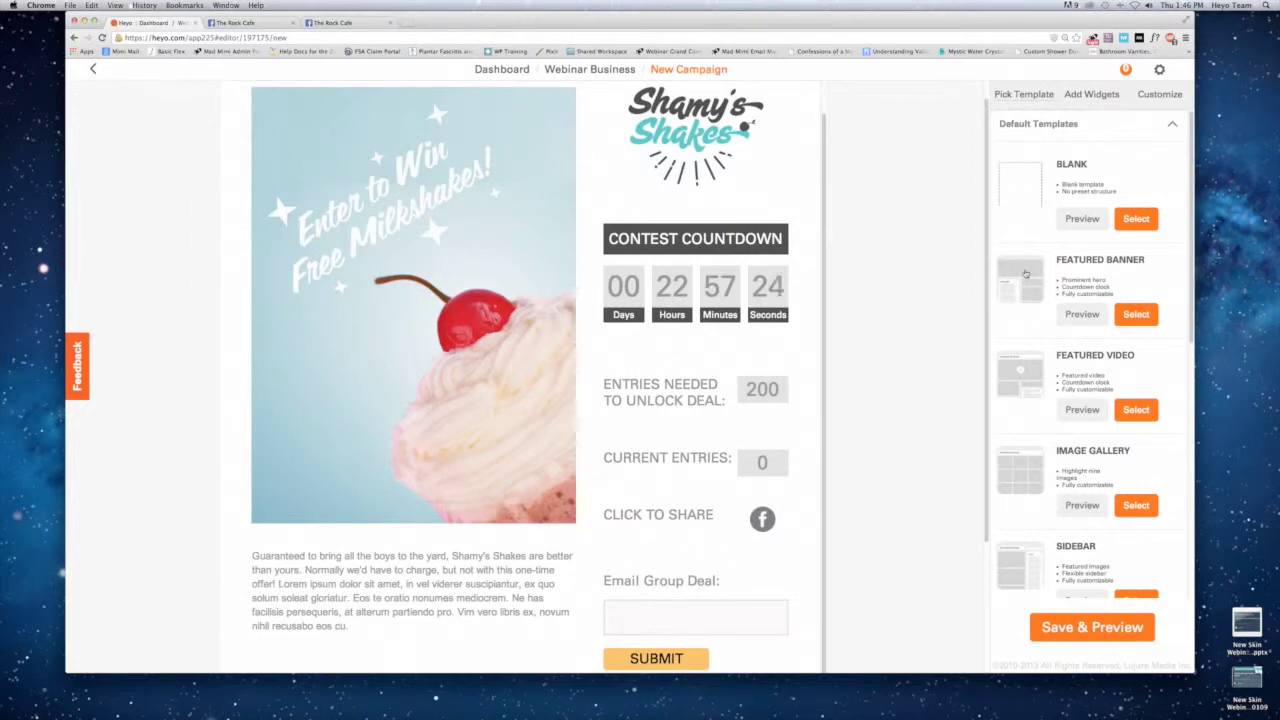
click(1017, 370)
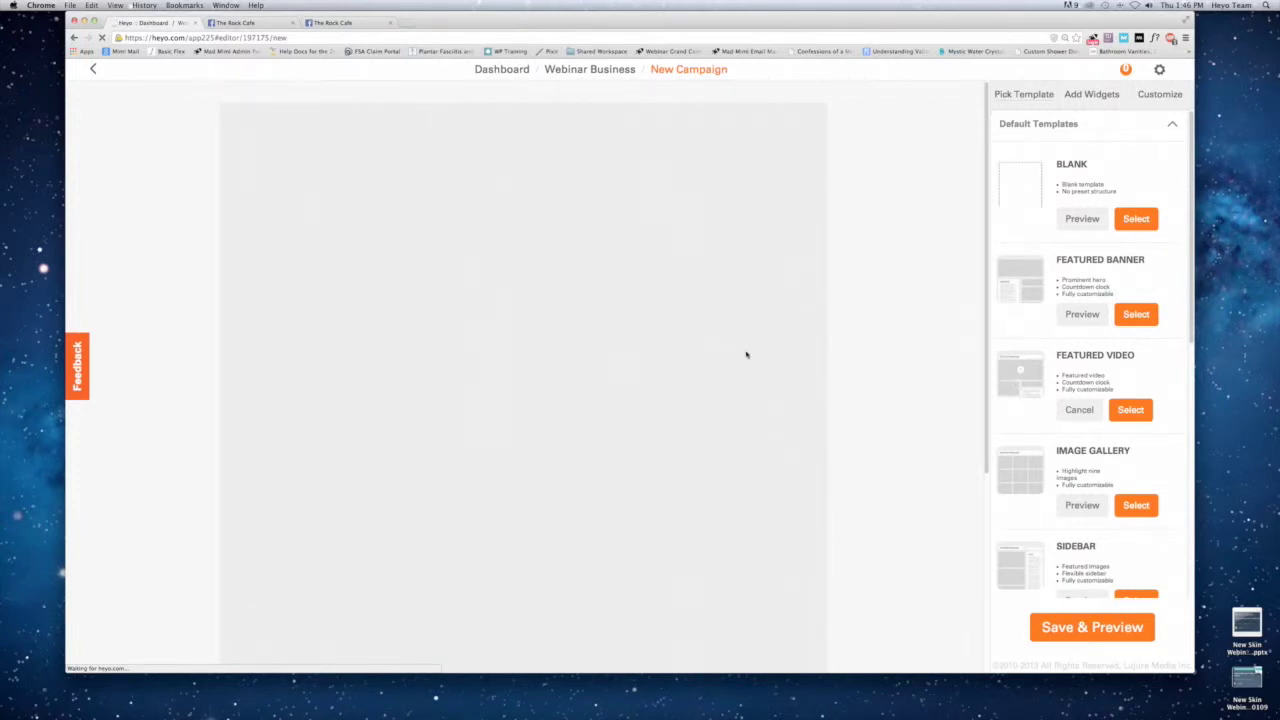
click(1070, 94)
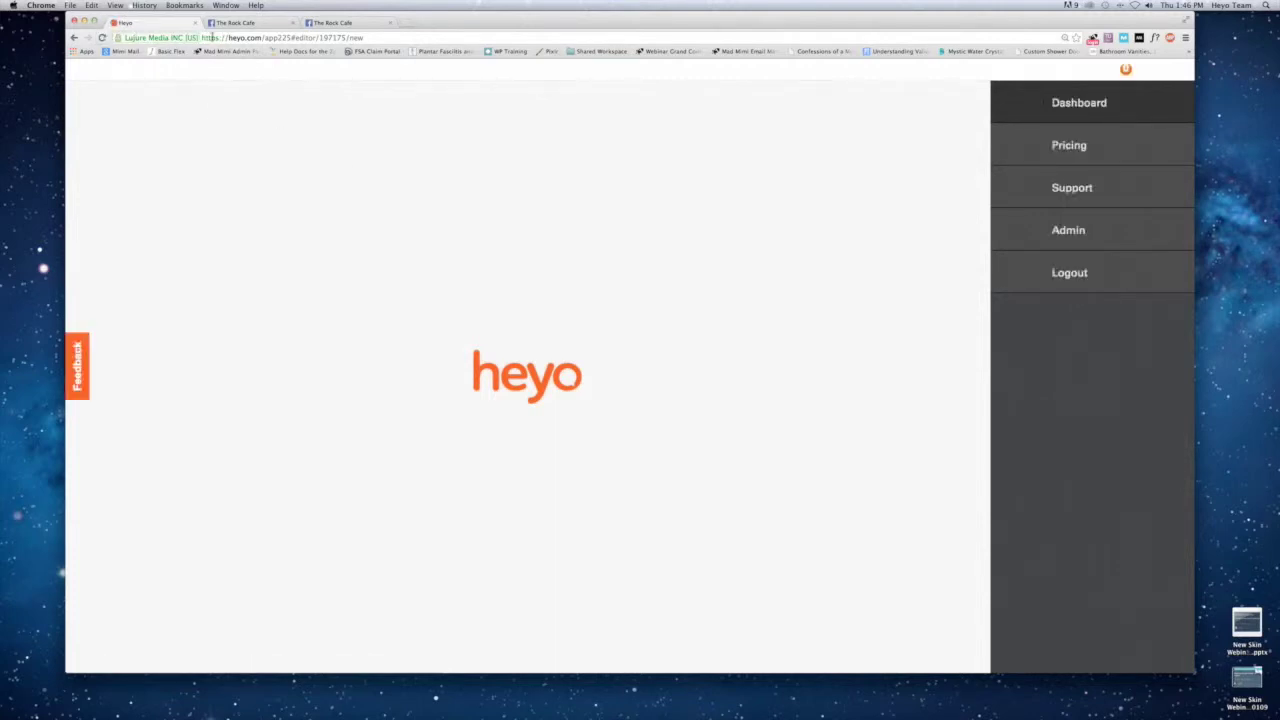
In a new tab, go to heyo.com and edit the Webinar Business New Campaign.
key(super+t)
text(heyo.com)
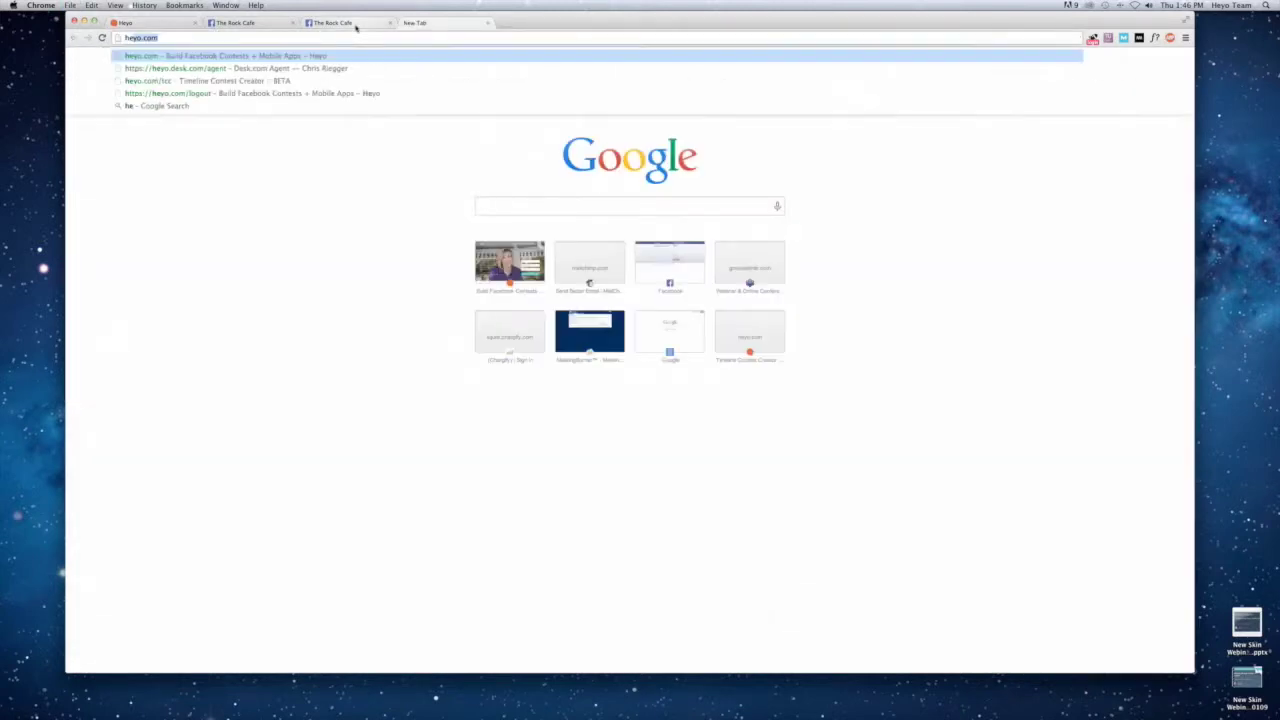
key(Return)
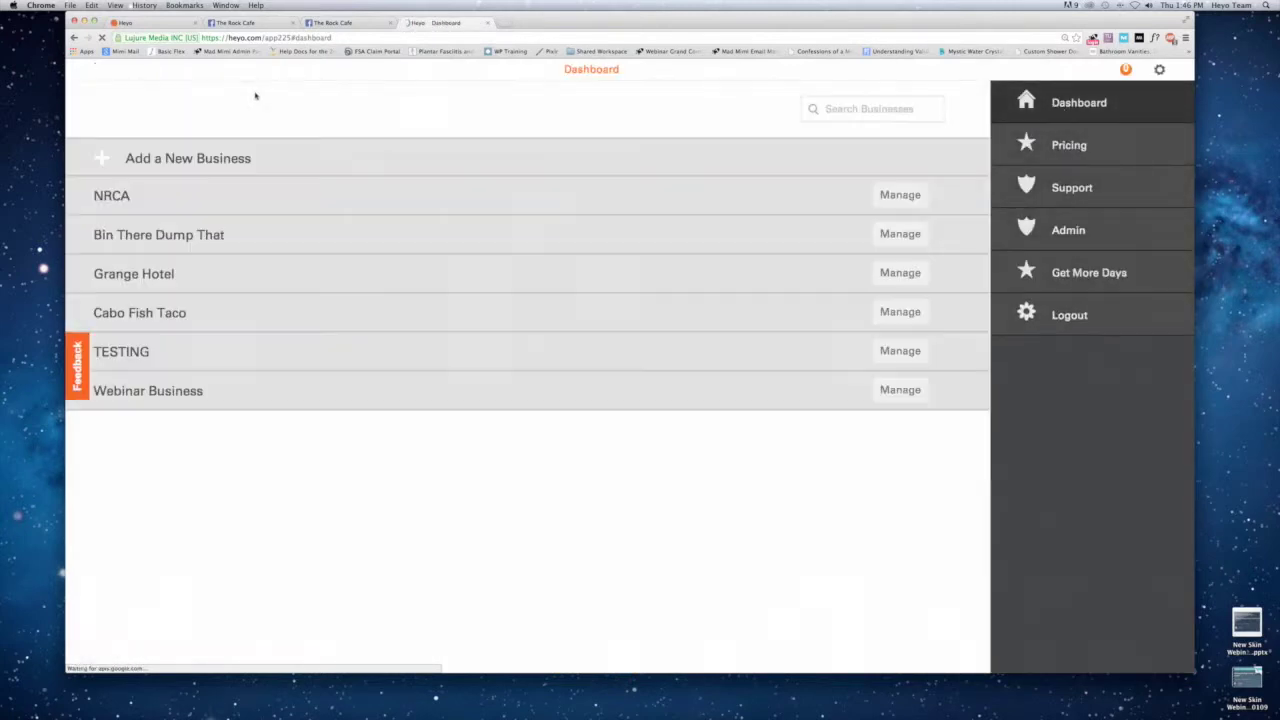
click(166, 402)
click(367, 292)
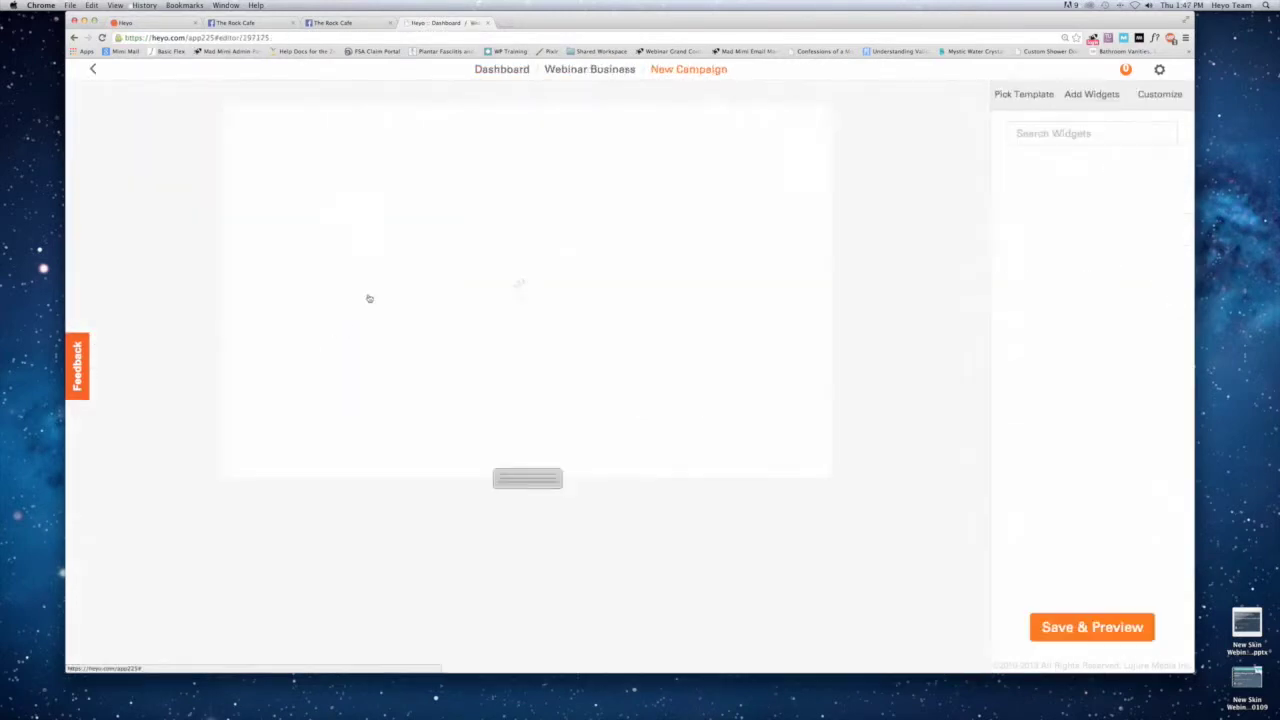
Preview the Featured Video template from the Default Templates list.
click(1018, 94)
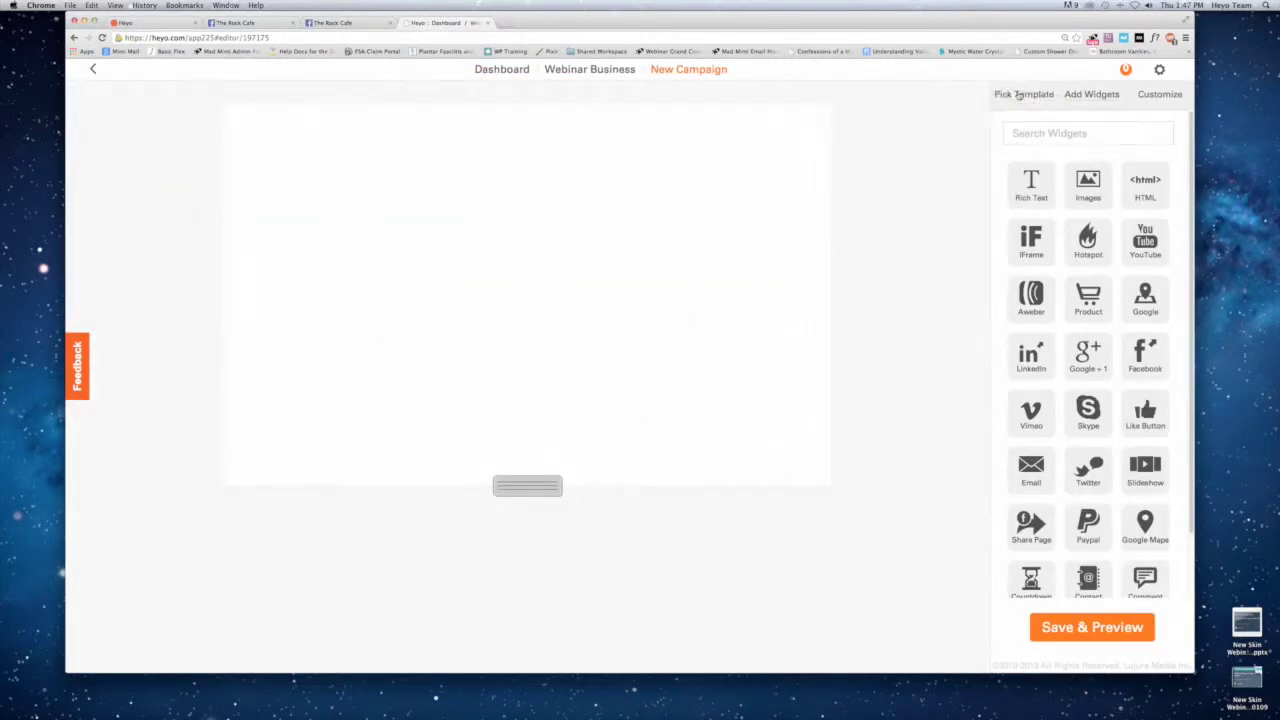
click(1040, 126)
click(1024, 382)
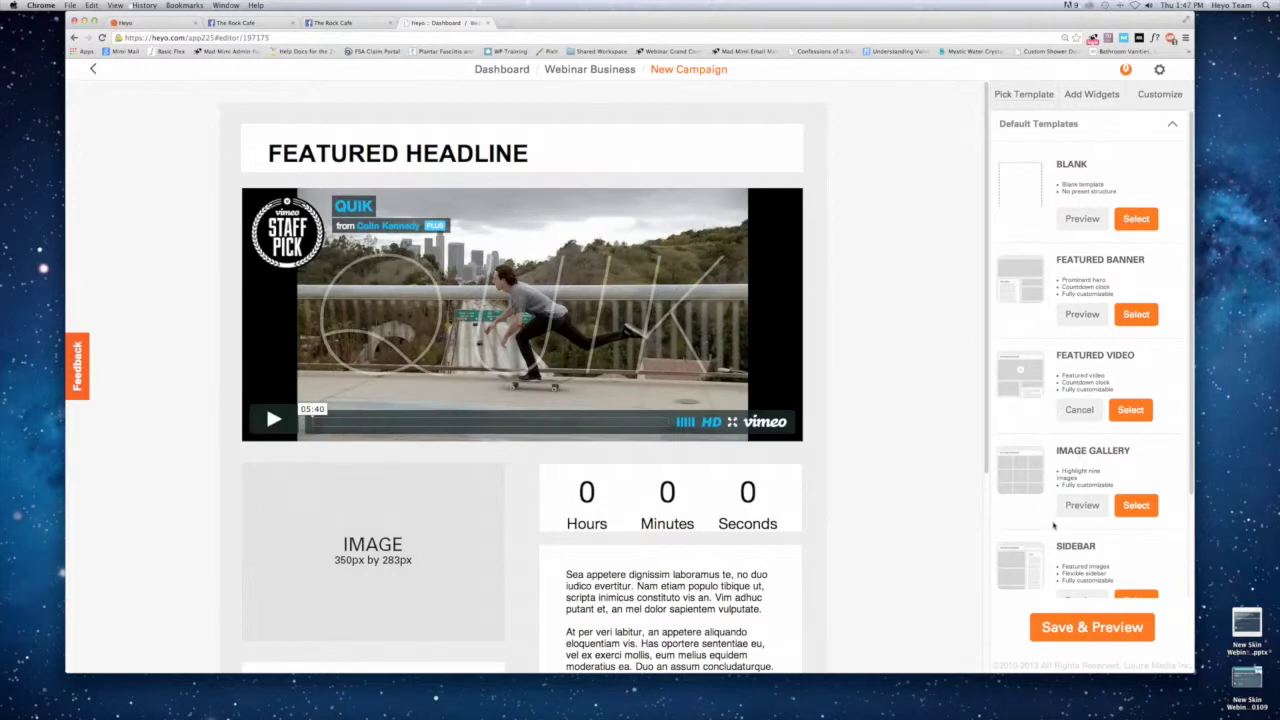
Apply the Featured Video template, confirm replacing current work, and open its Vimeo video settings.
click(1130, 410)
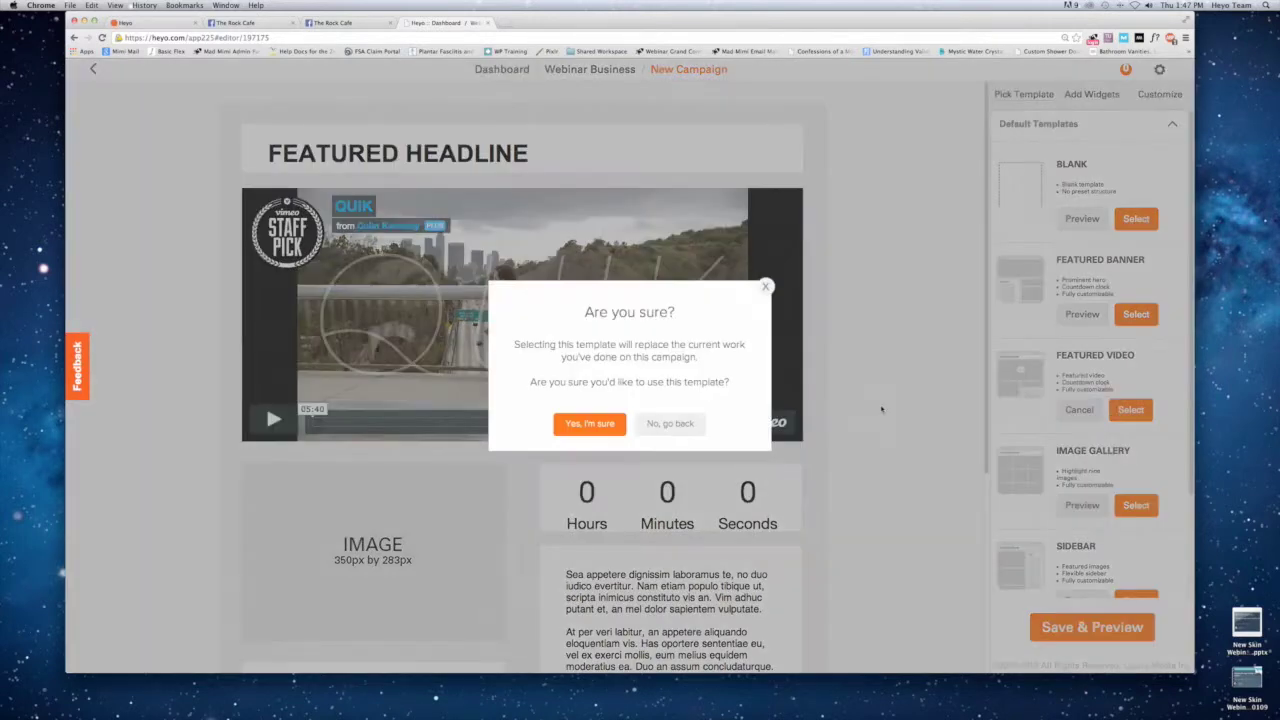
click(590, 424)
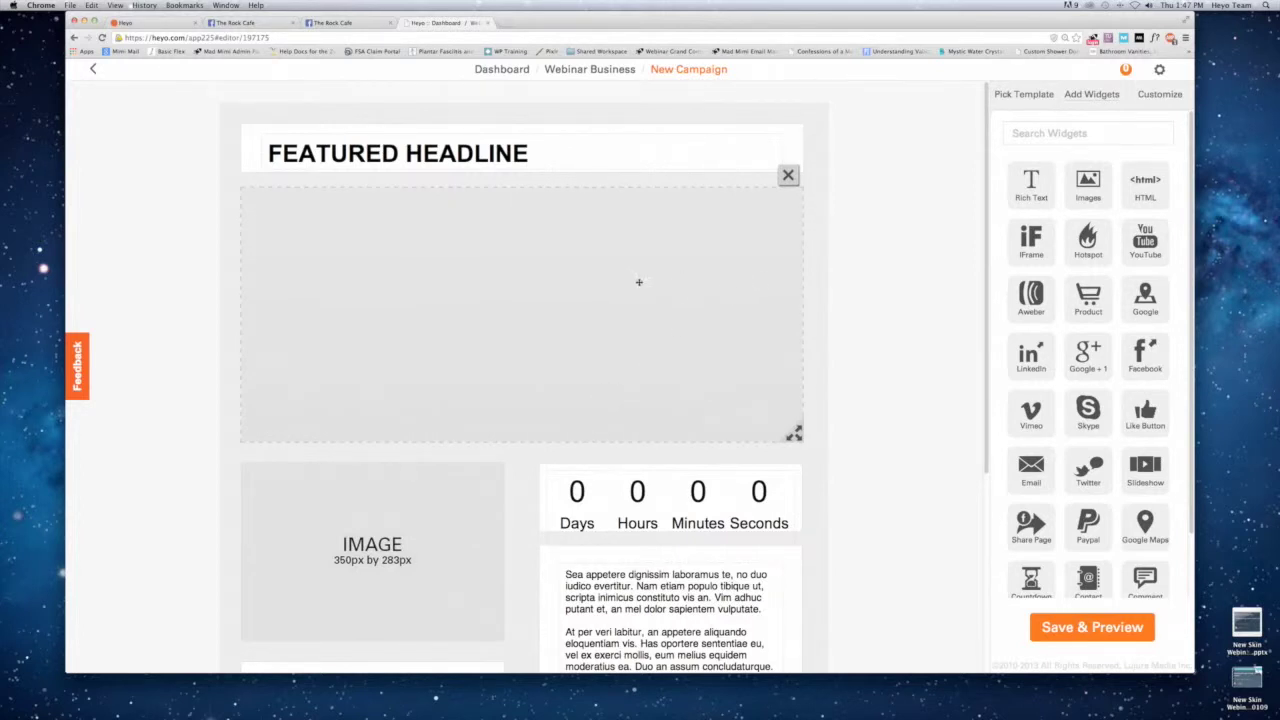
click(634, 270)
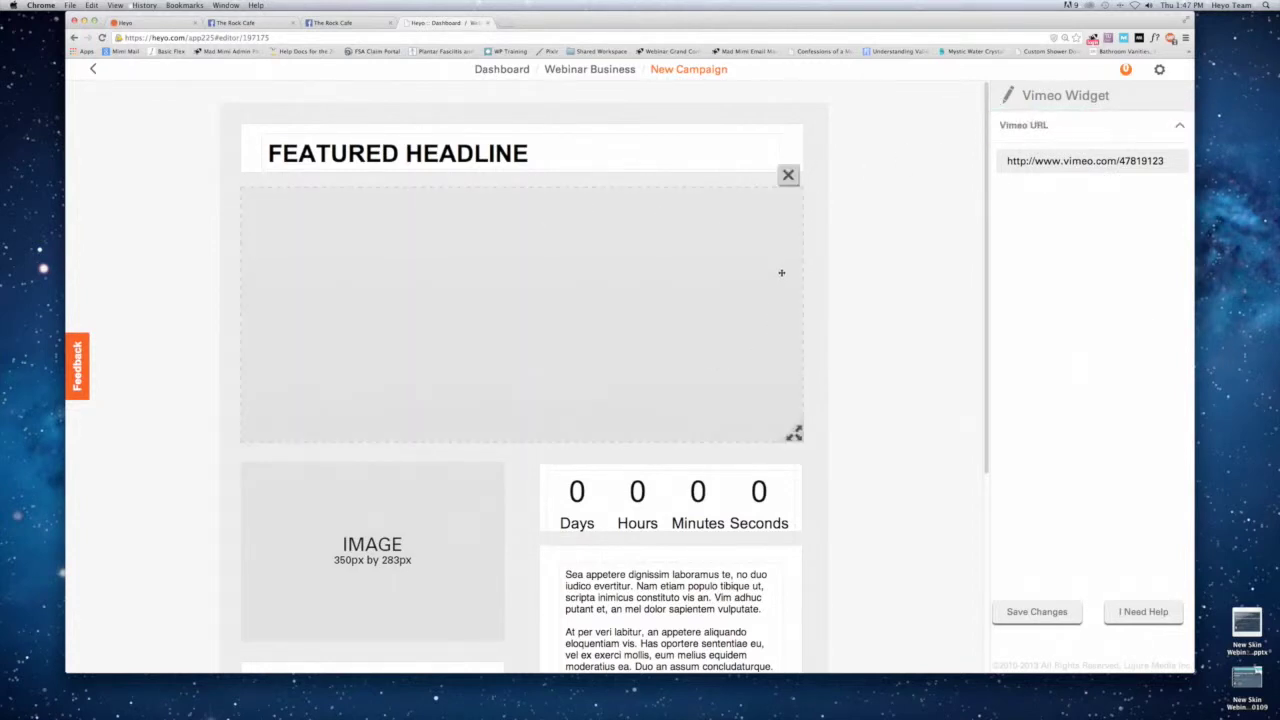
Delete the Vimeo video widget under the Featured Headline and confirm the removal.
click(789, 177)
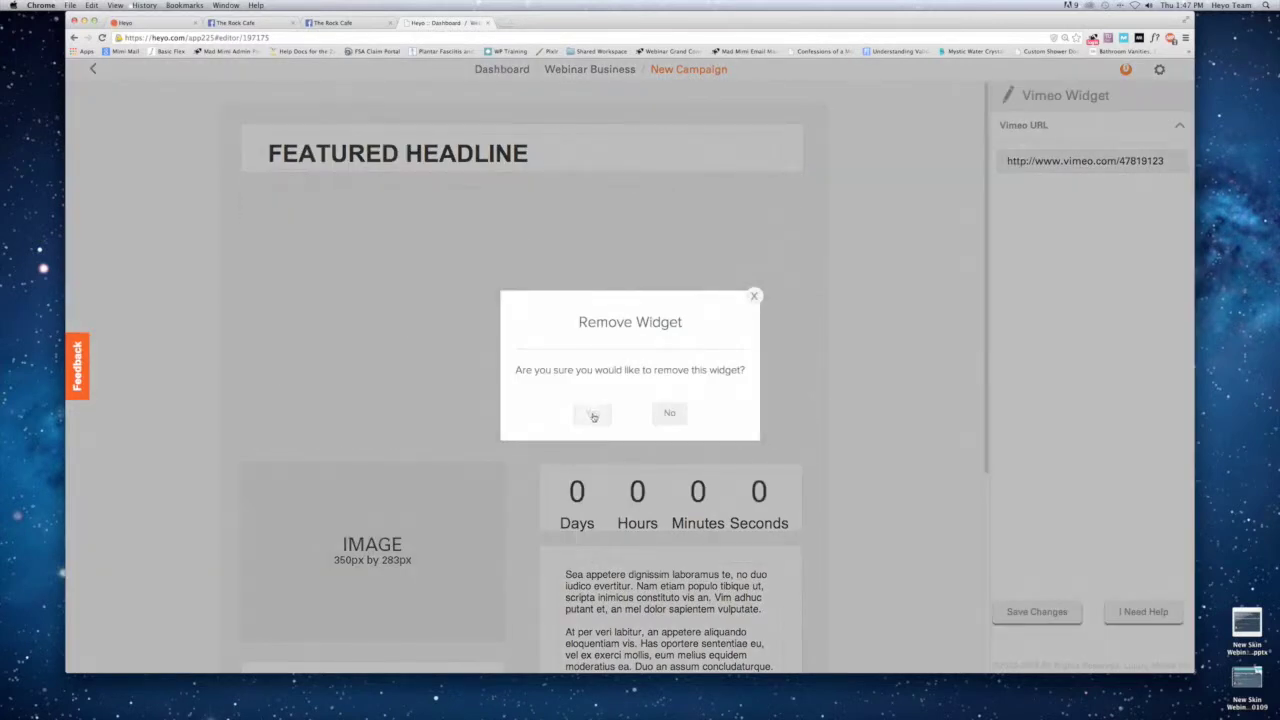
click(591, 414)
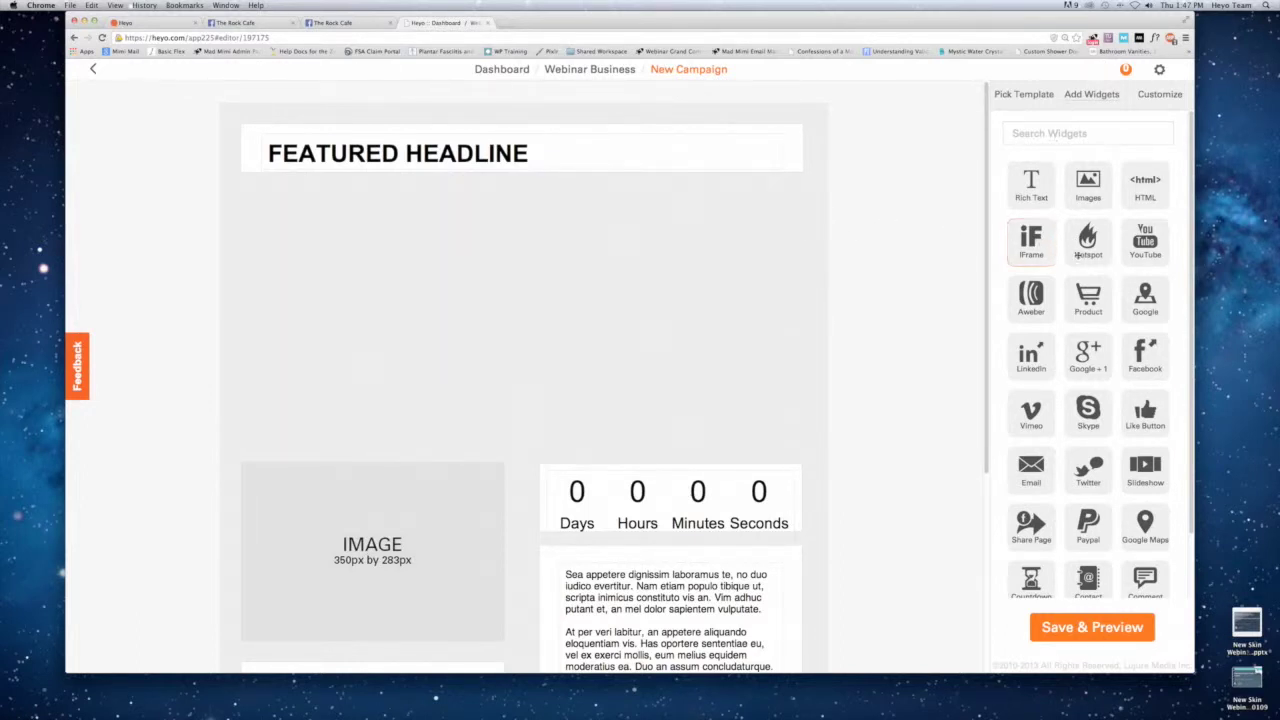
Add a YouTube widget under the Featured Headline and stretch it to full page width.
click(1079, 131)
text(you)
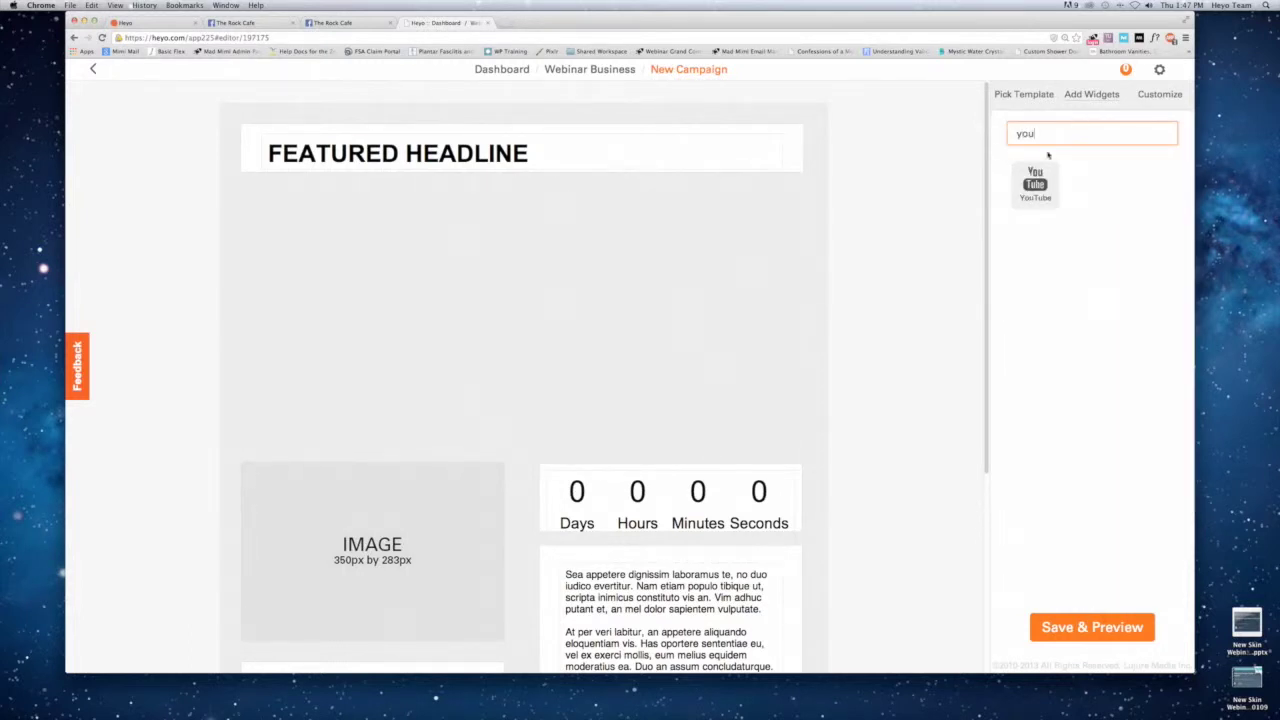
drag(1045, 195, 297, 217)
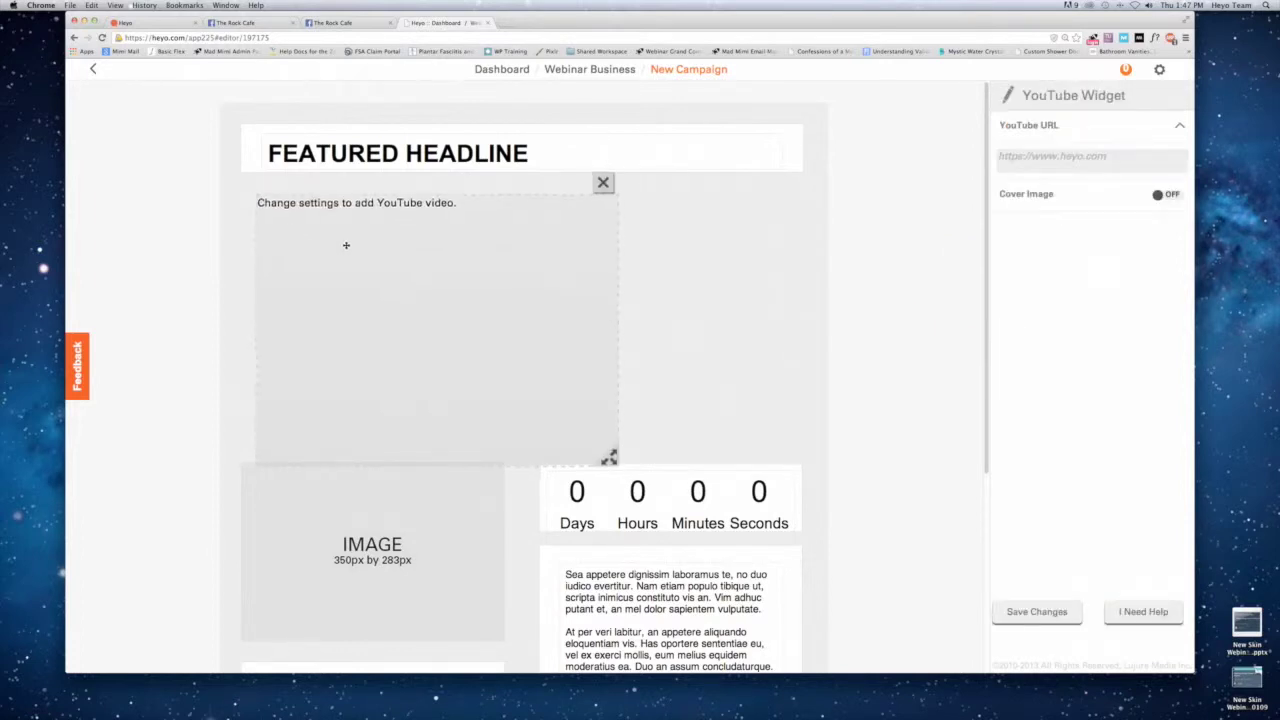
drag(594, 447, 793, 436)
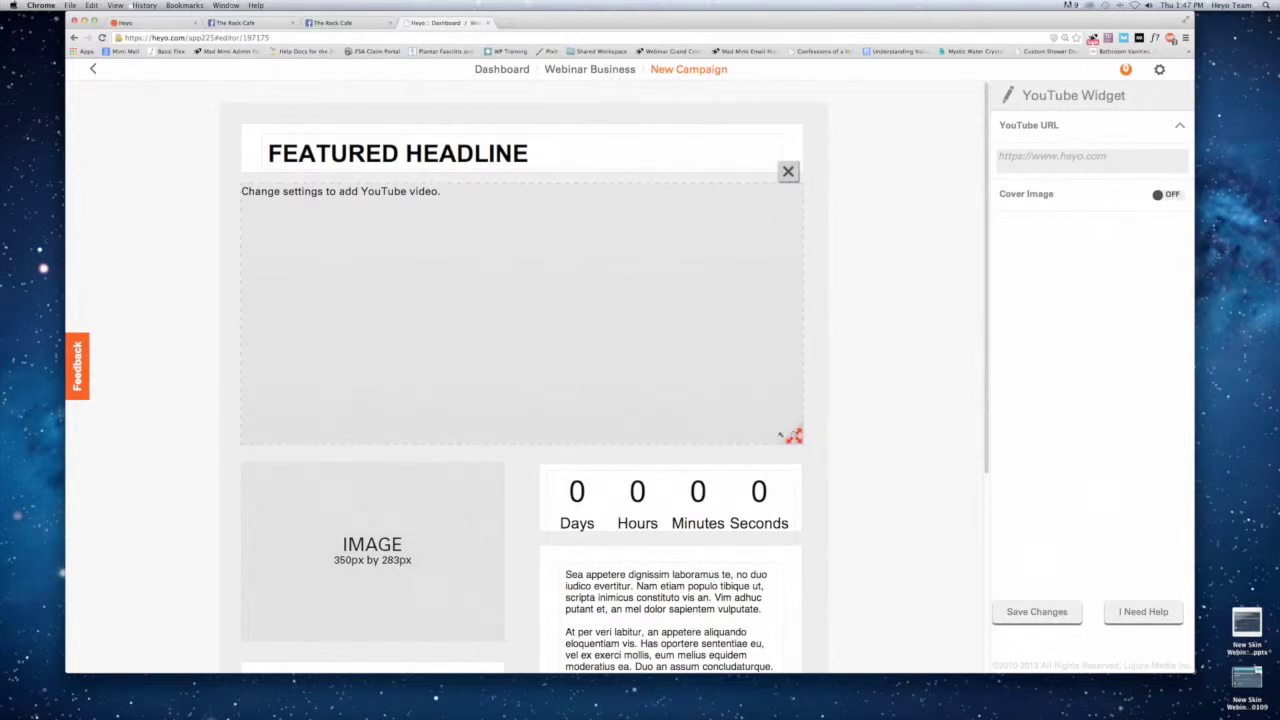
Load youtube.com in a new browser tab.
key(super+t)
text(youtube)
key(Return)
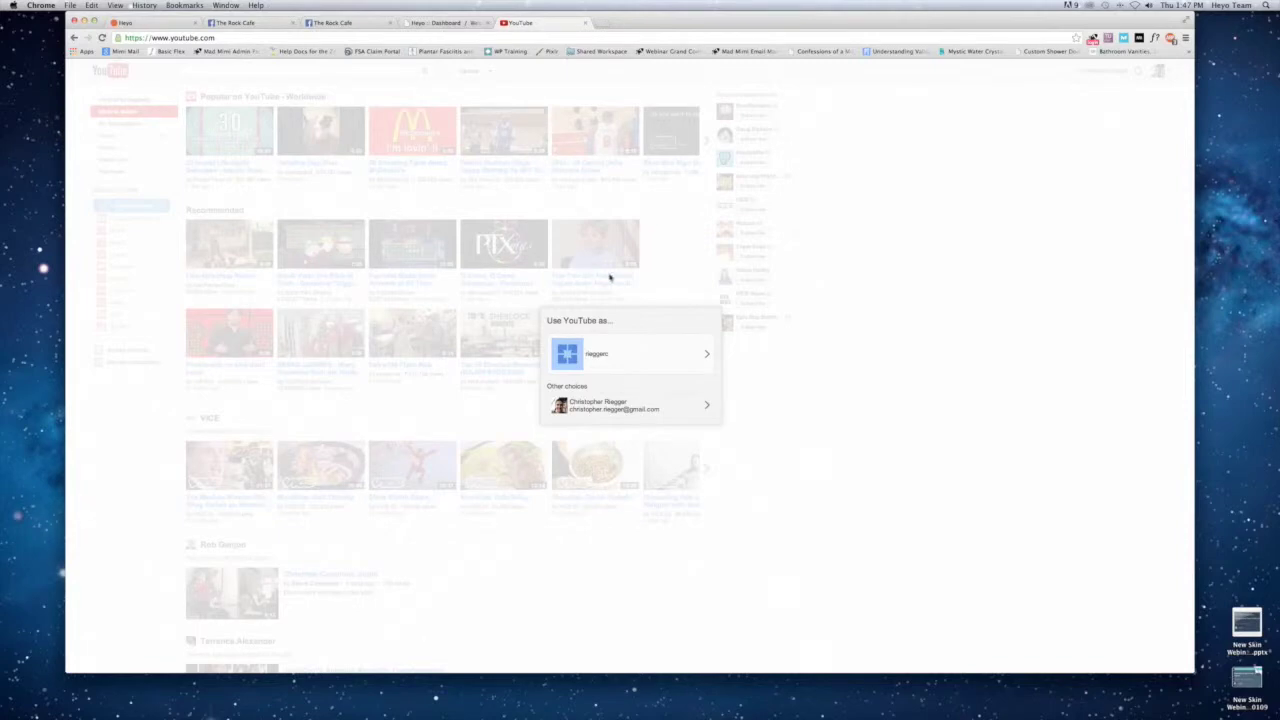
Search YouTube for redskins, play a popular Washington Redskins upload, copy its URL, and return to Heyo.
click(619, 354)
click(224, 68)
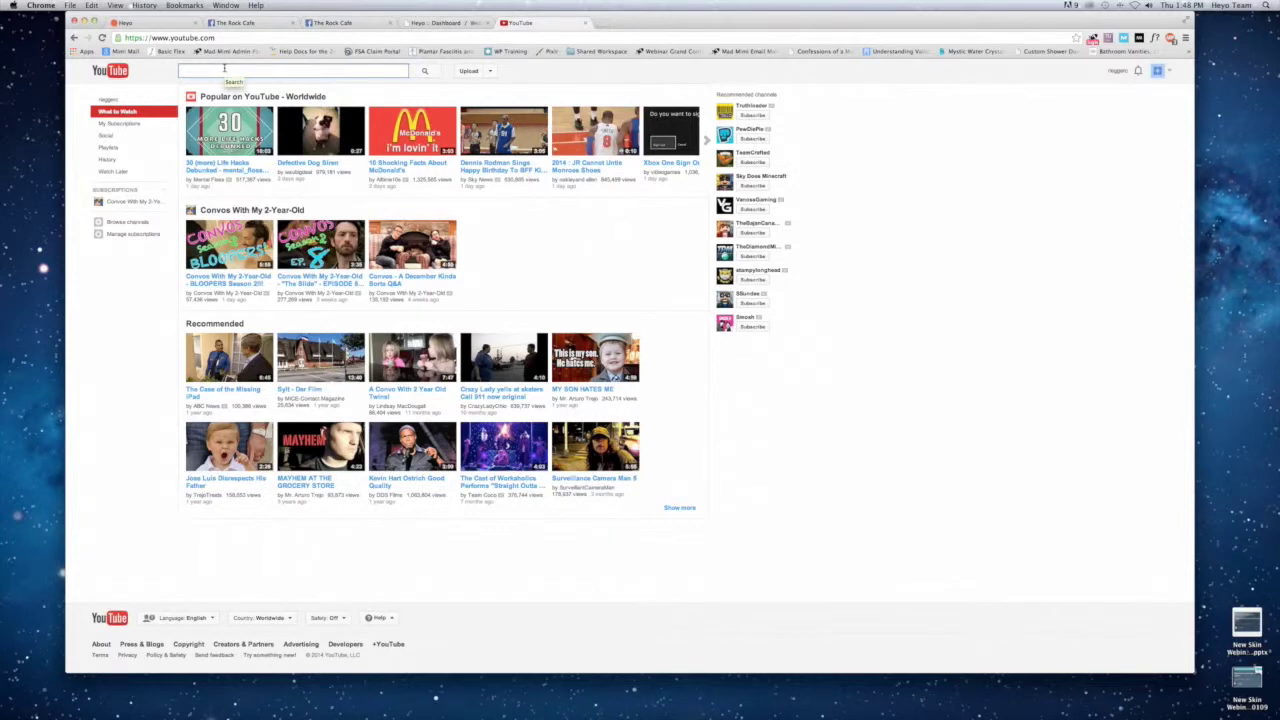
text(redskins)
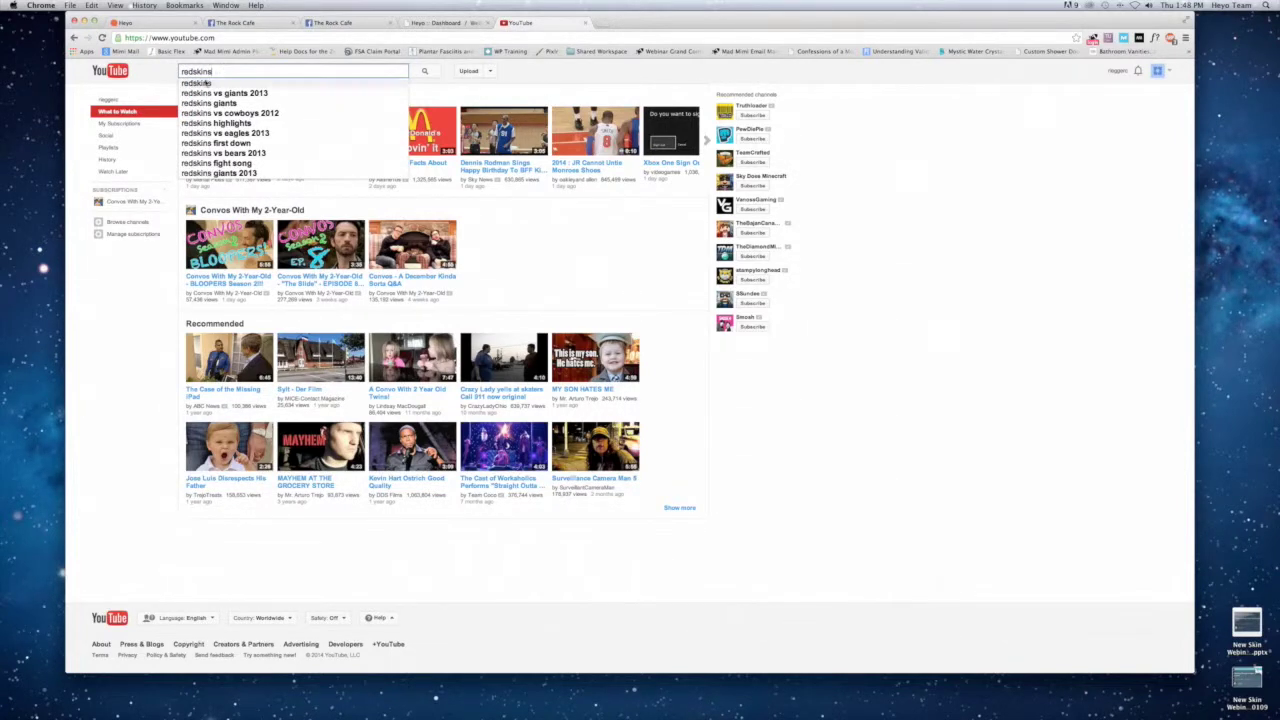
click(205, 83)
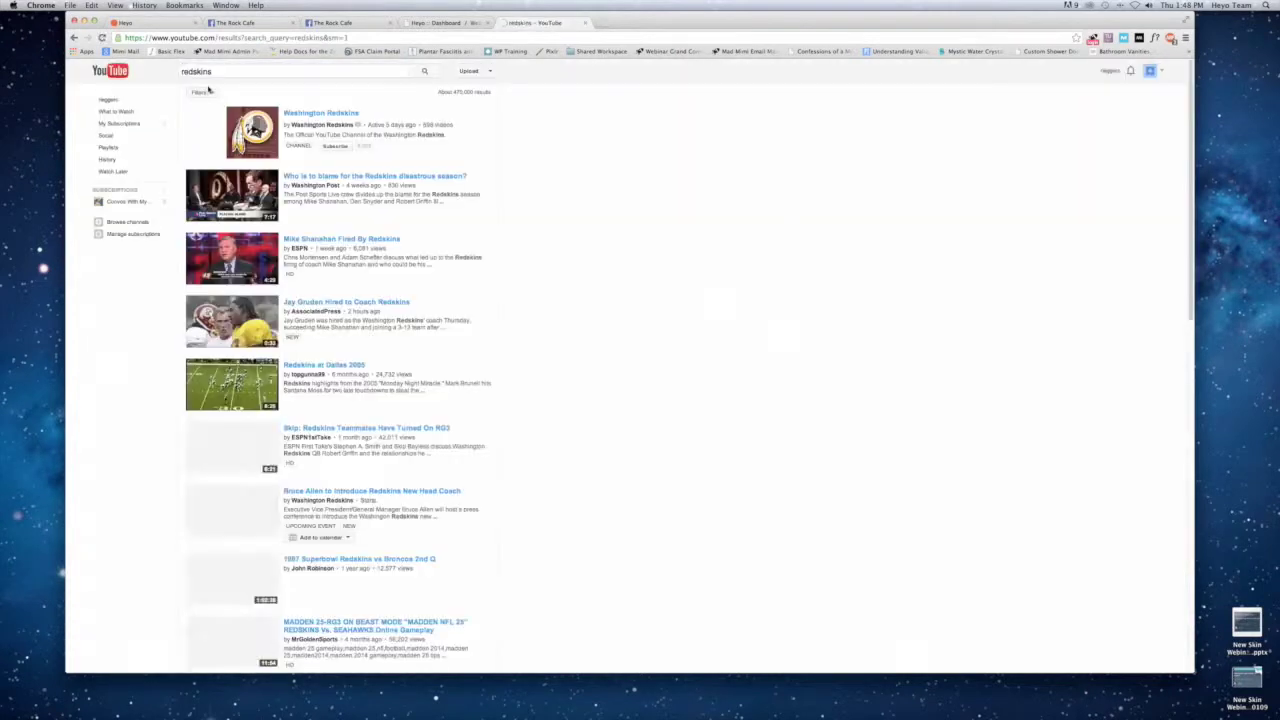
click(250, 130)
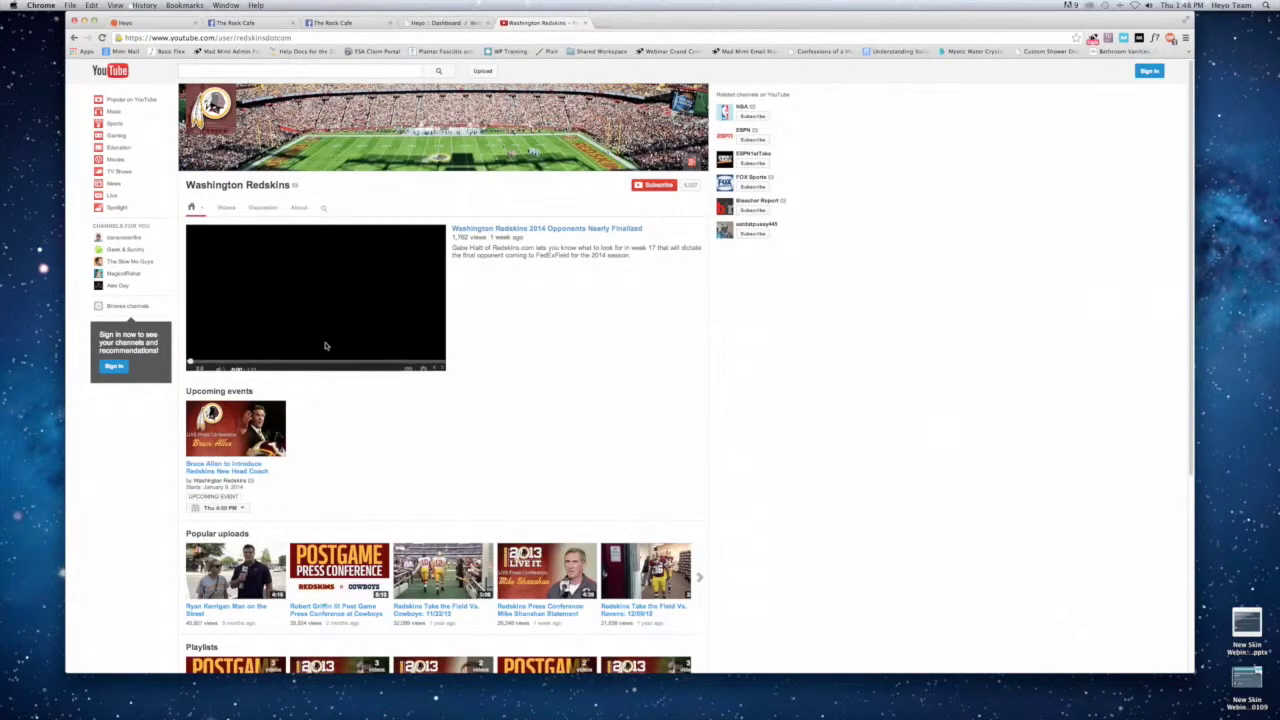
click(270, 534)
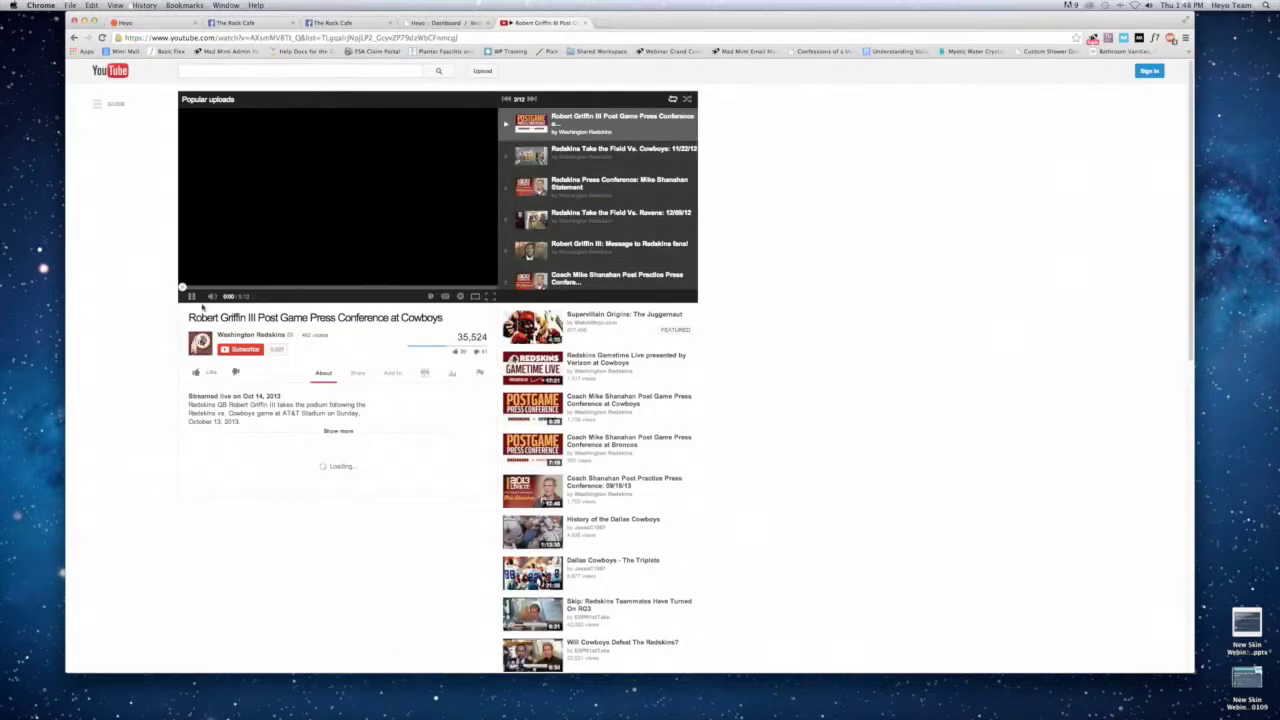
click(250, 38)
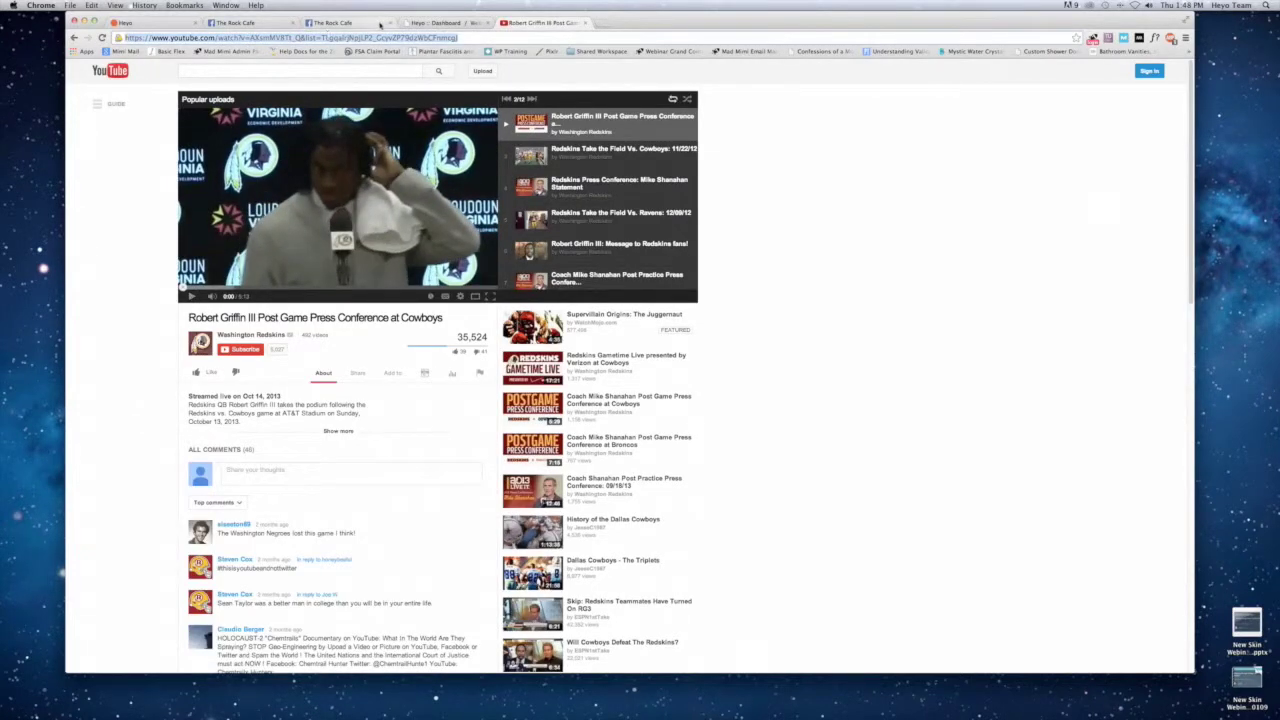
click(425, 24)
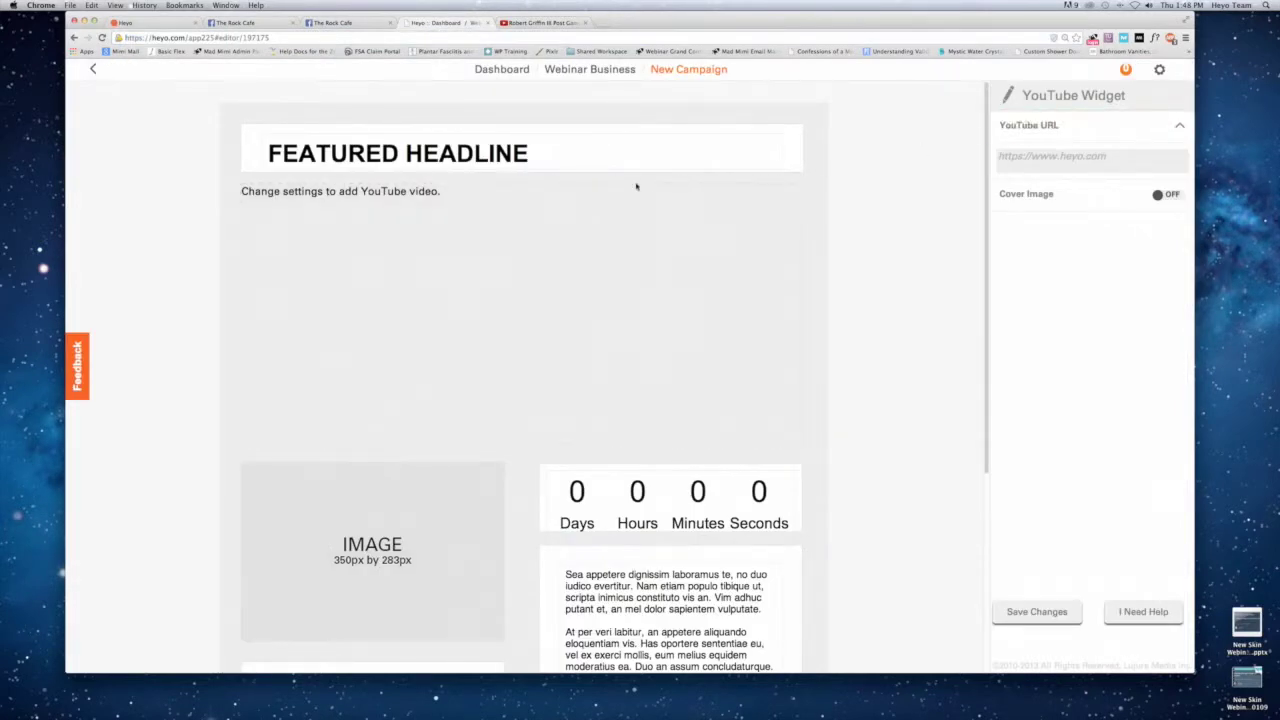
Paste the Redskins press-conference URL into the YouTube URL field, save, and show the template choices.
click(1042, 157)
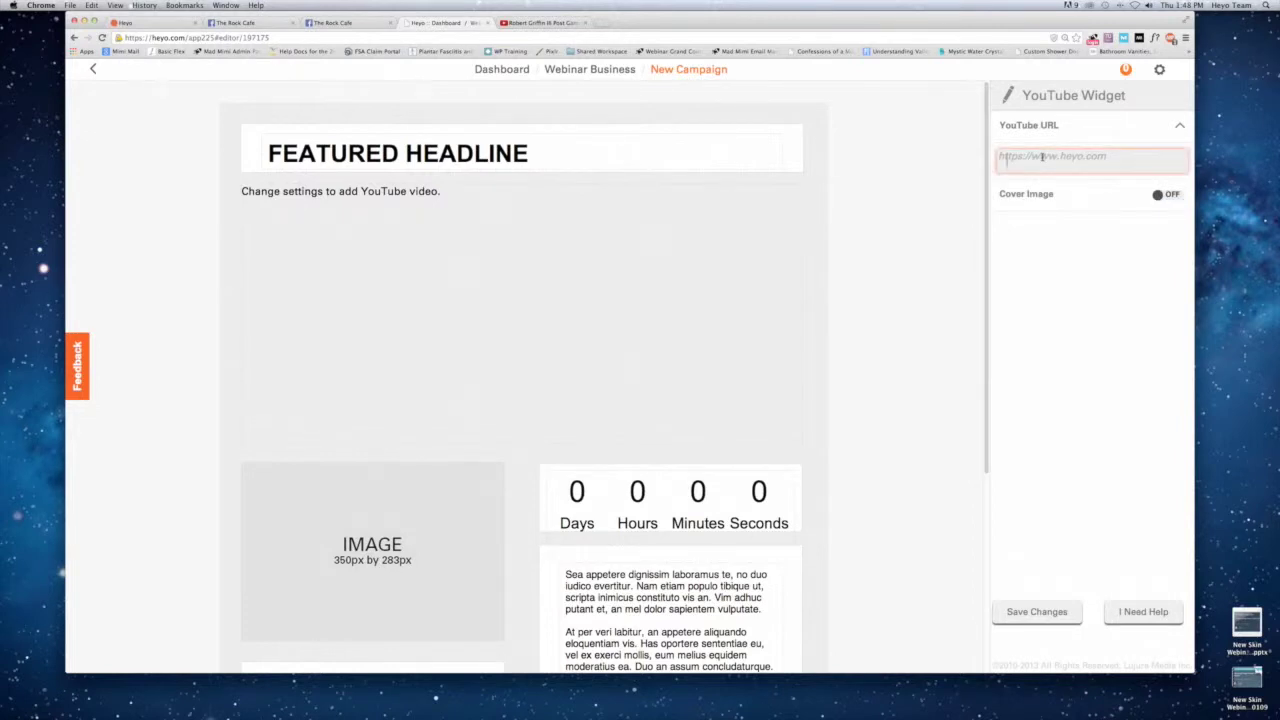
key(super+v)
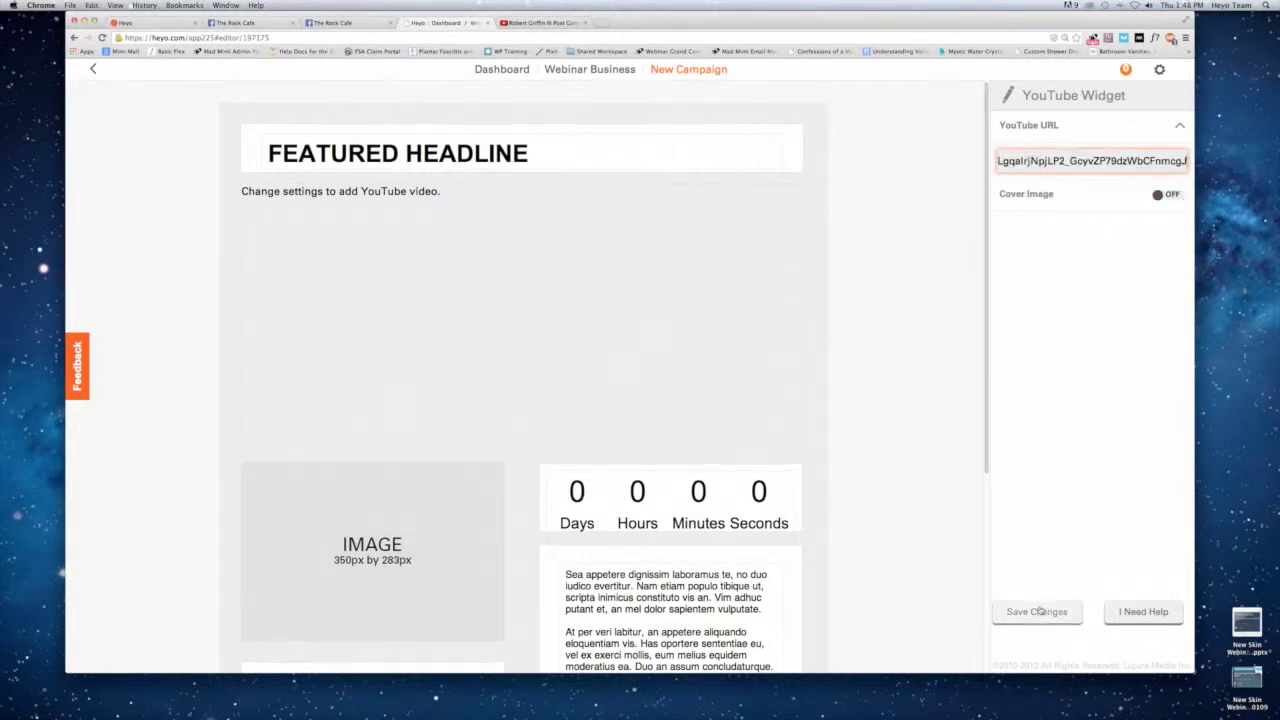
click(1037, 611)
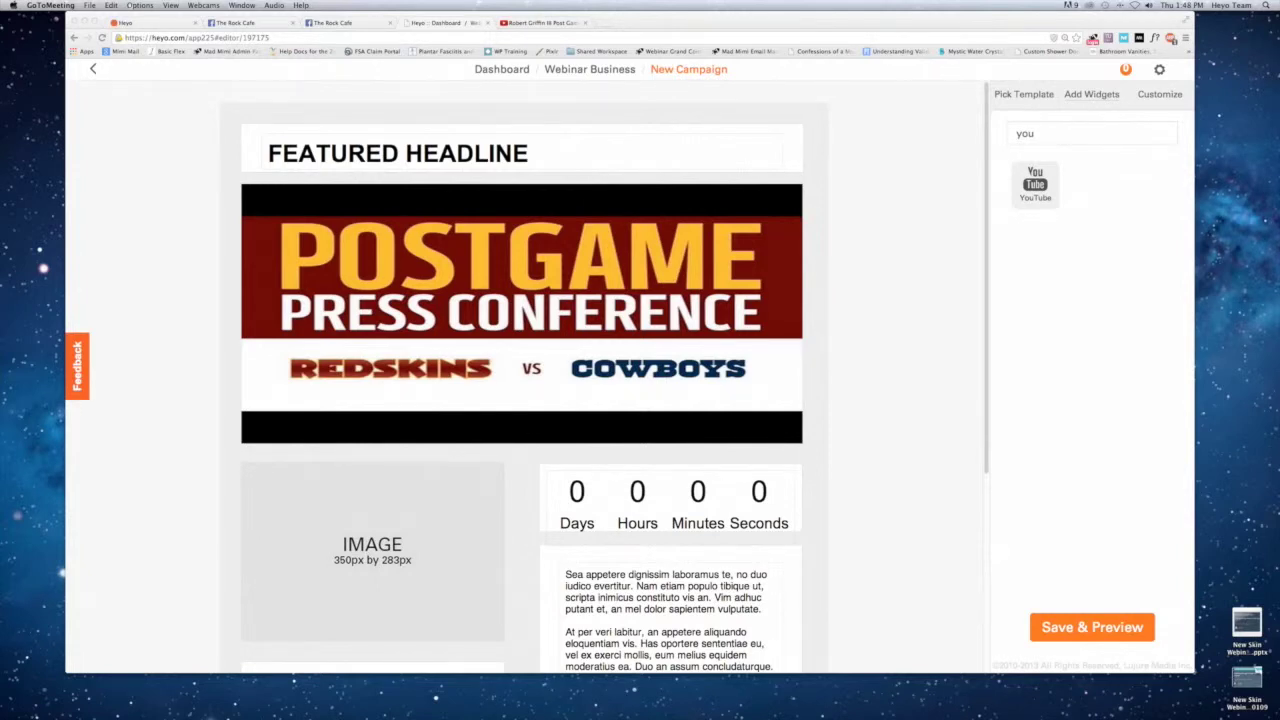
click(1022, 94)
click(1010, 94)
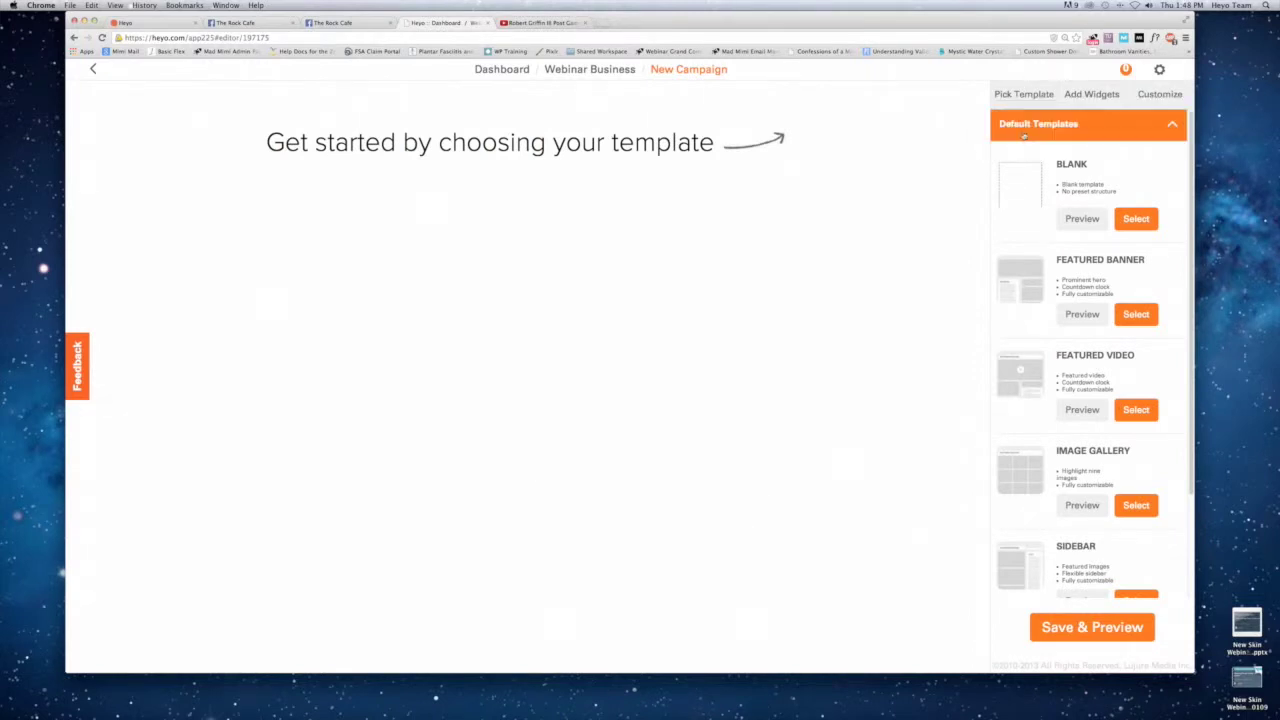
Apply the premium Contest template to the campaign and go back to the Webinar Business campaign list.
click(1024, 128)
click(1018, 156)
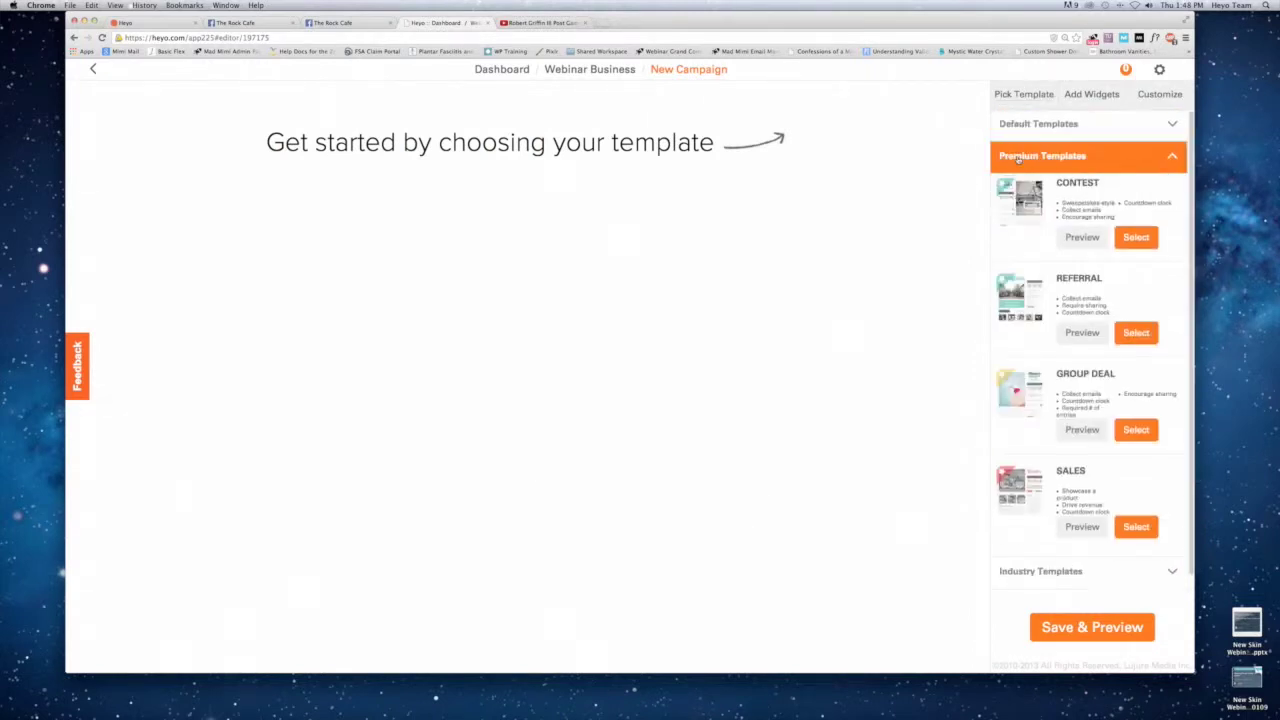
click(1014, 208)
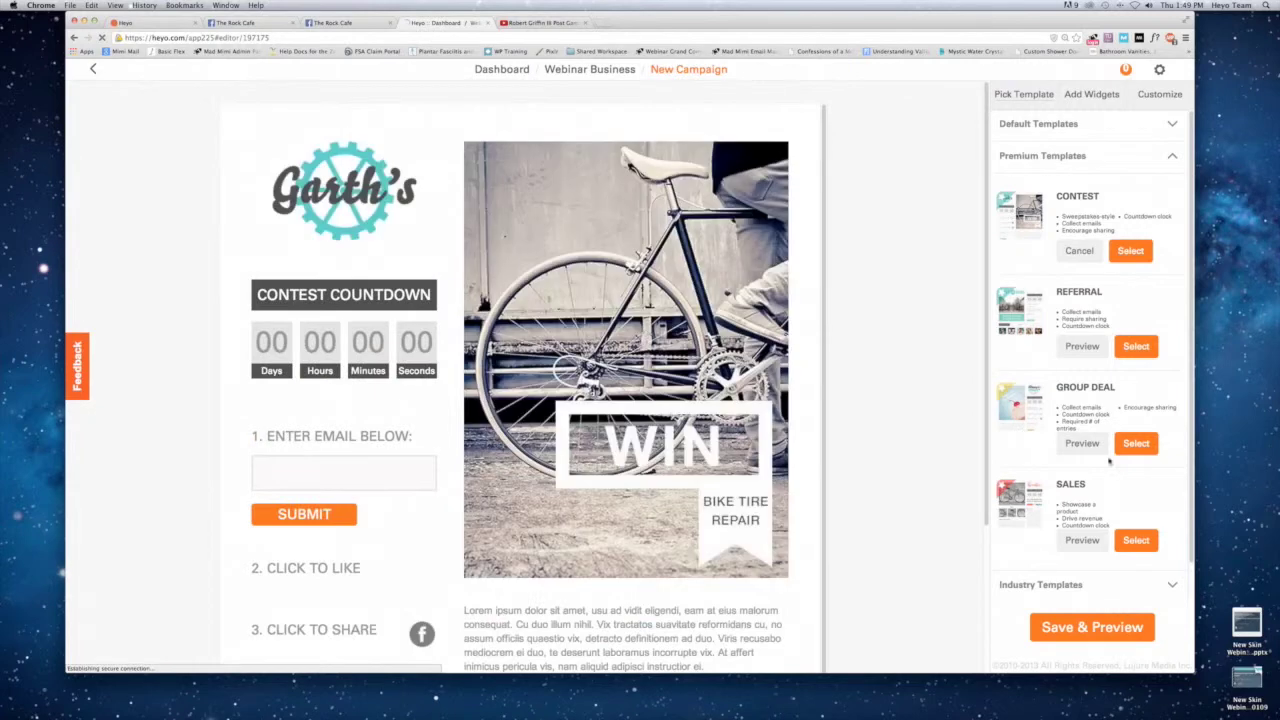
click(1130, 250)
click(590, 424)
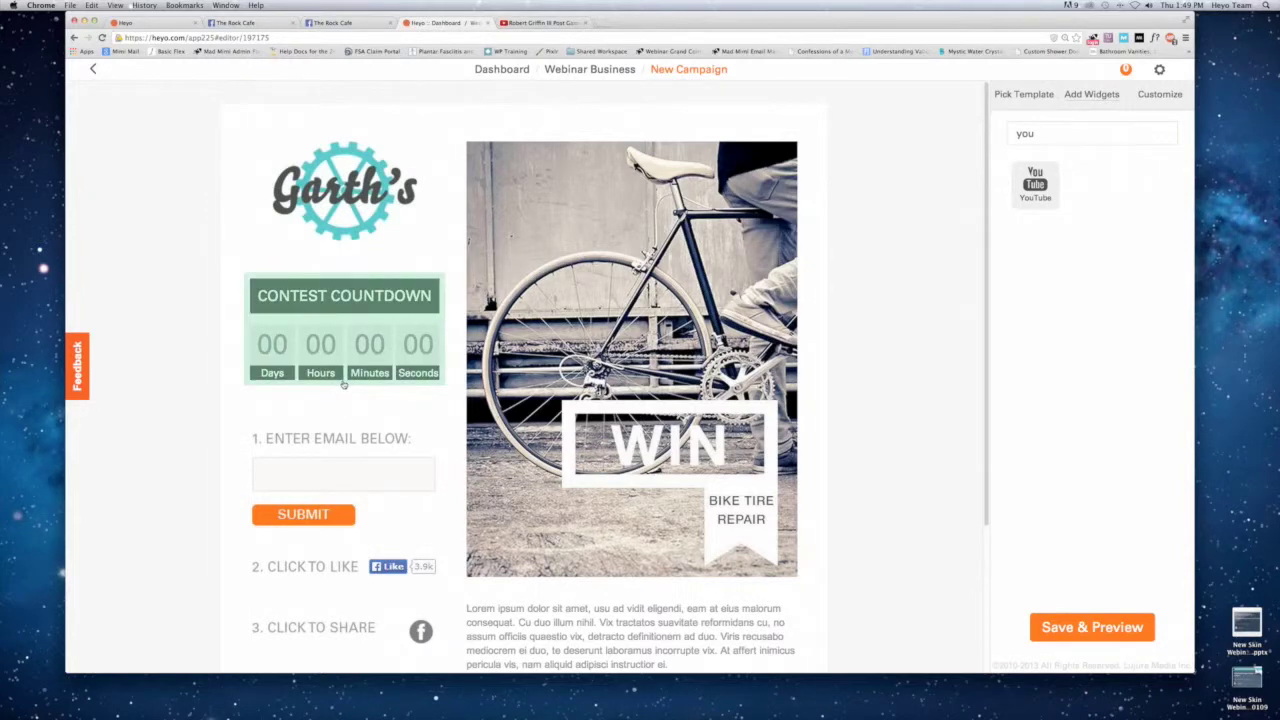
click(94, 72)
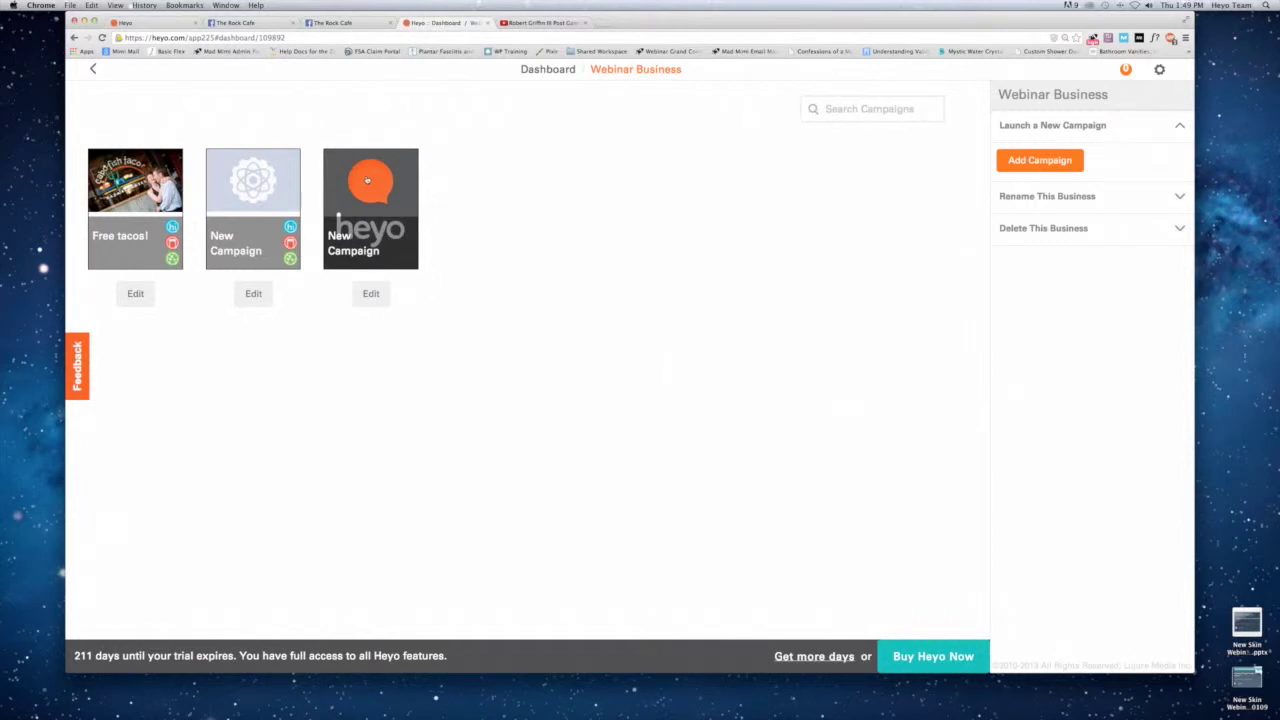
Look over the latest New Campaign's details, then restore the webinar slides on the DEMO slide, page 8.
click(363, 180)
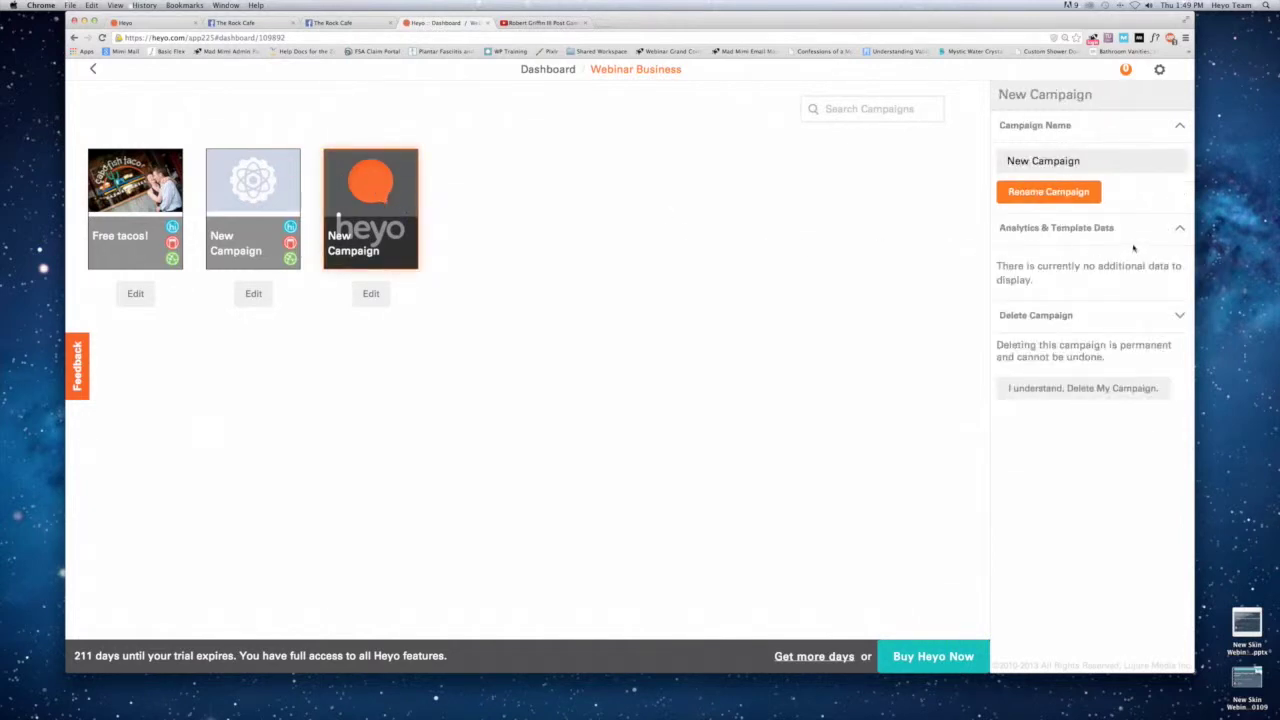
click(1058, 231)
mouse_move(805, 703)
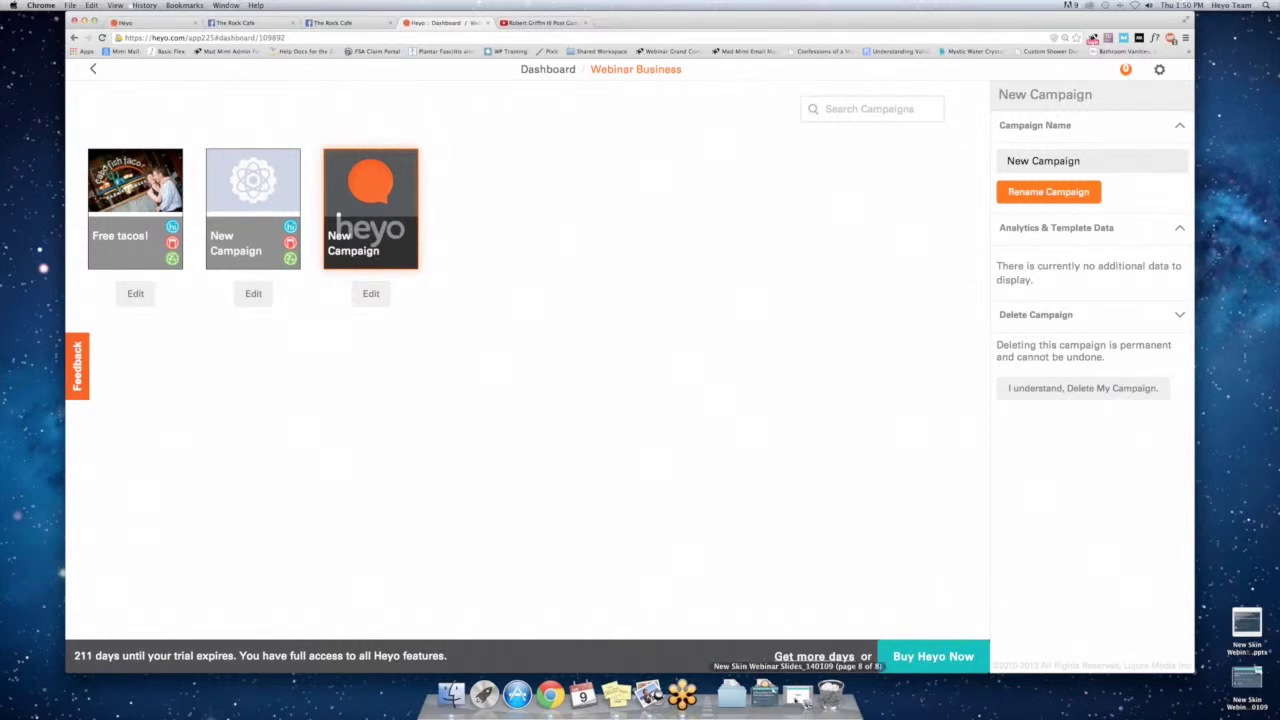
click(800, 699)
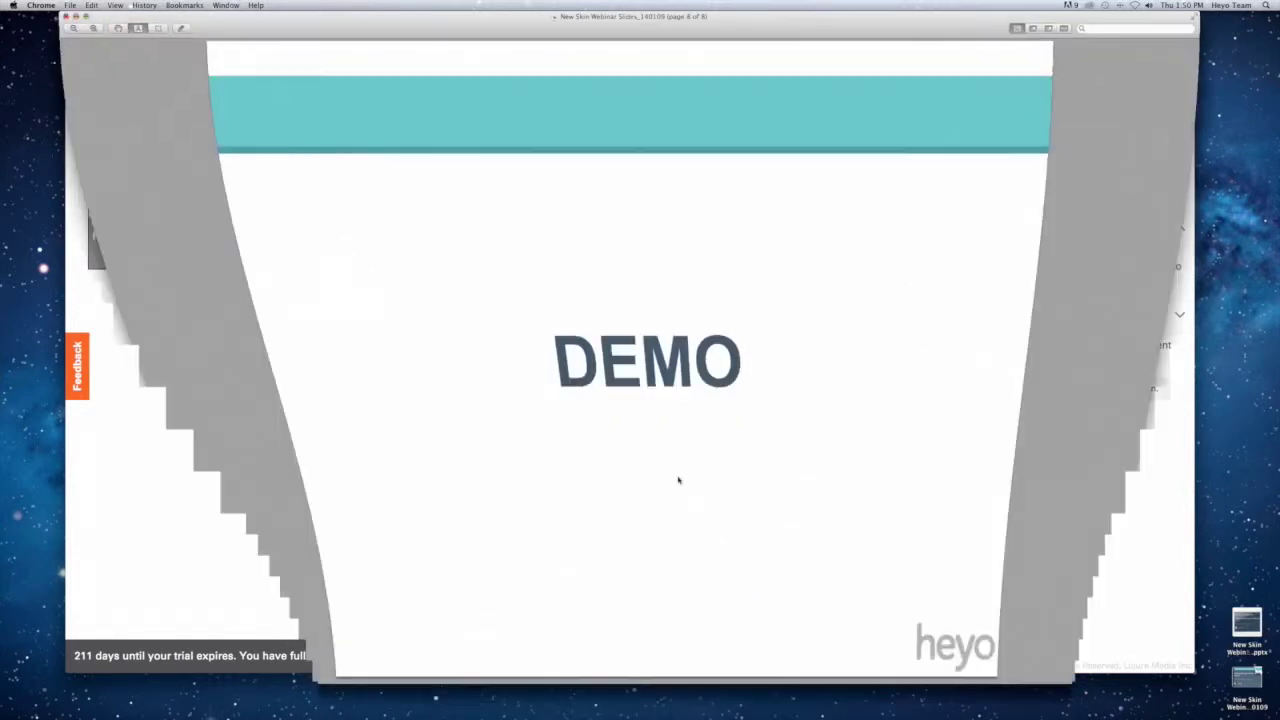
Step back to page 7, the 'What's coming?' slide previewing the Mailchimp sync.
key(Left)
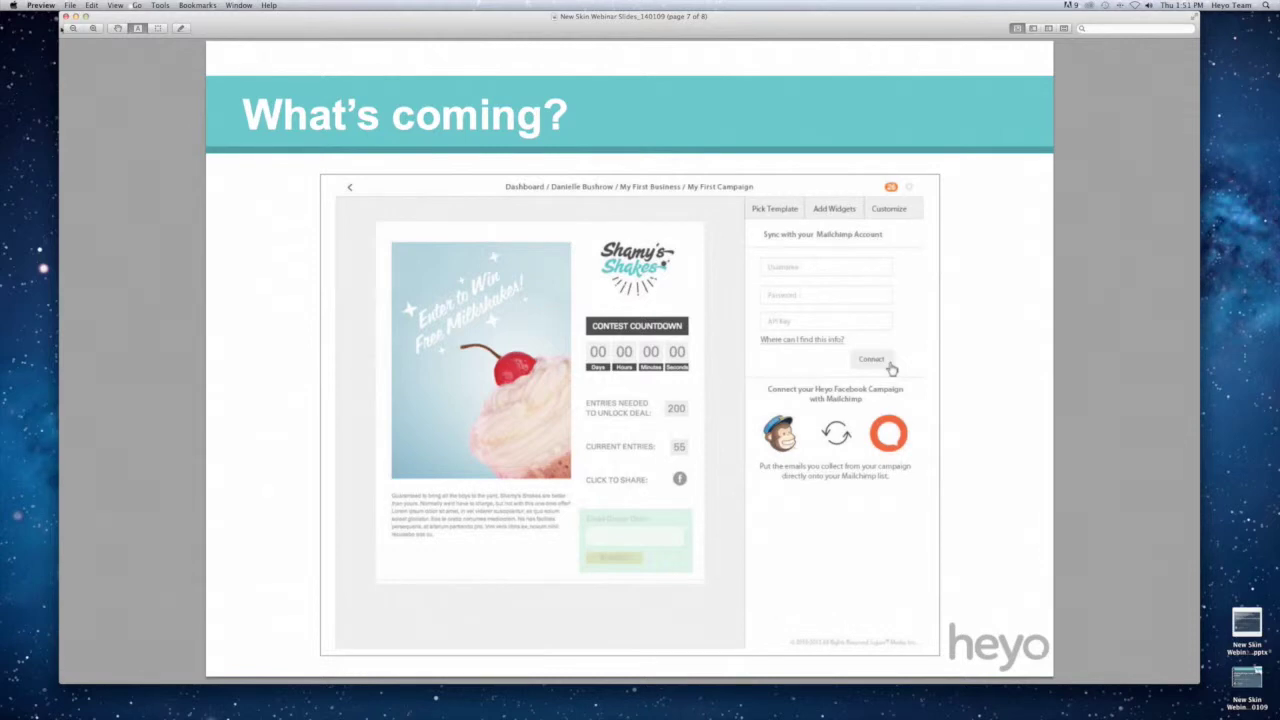
Minimize the slide deck to reveal Heyo's Webinar Business dashboard in Chrome.
click(75, 17)
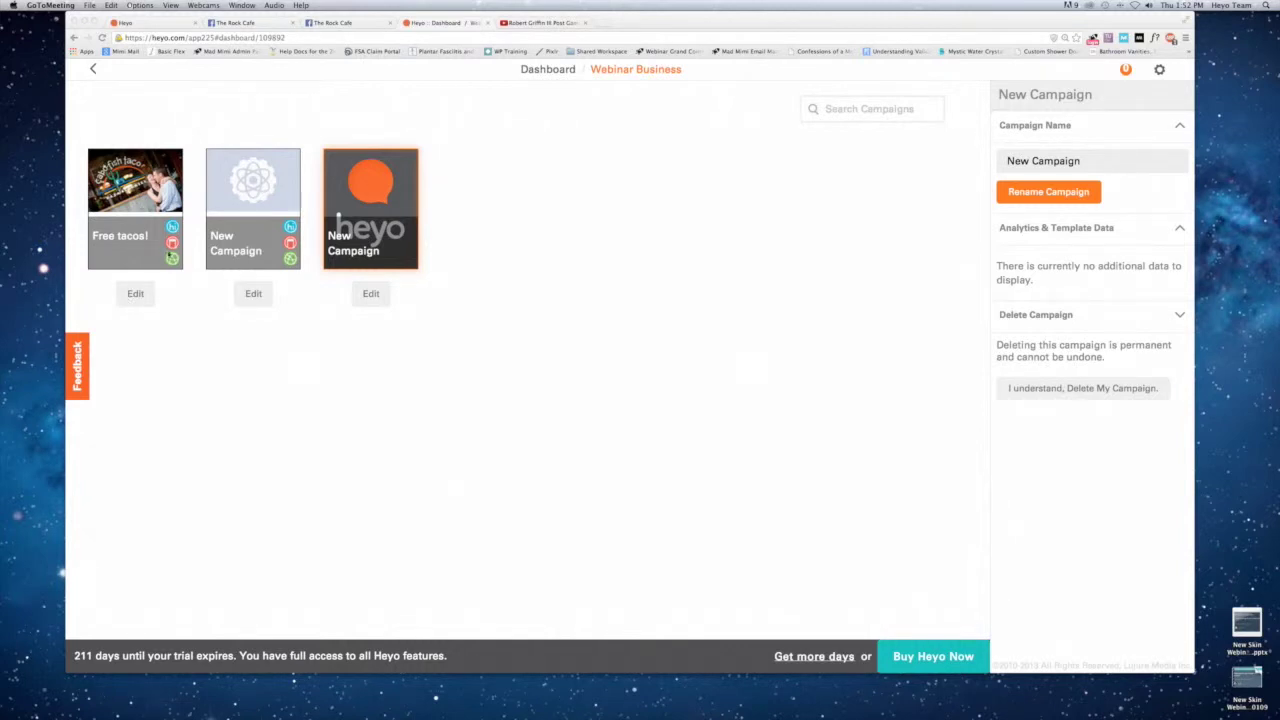
Open the Free tacos! campaign in the editor, then view its contest tab on The Rock Cafe Facebook page.
click(131, 280)
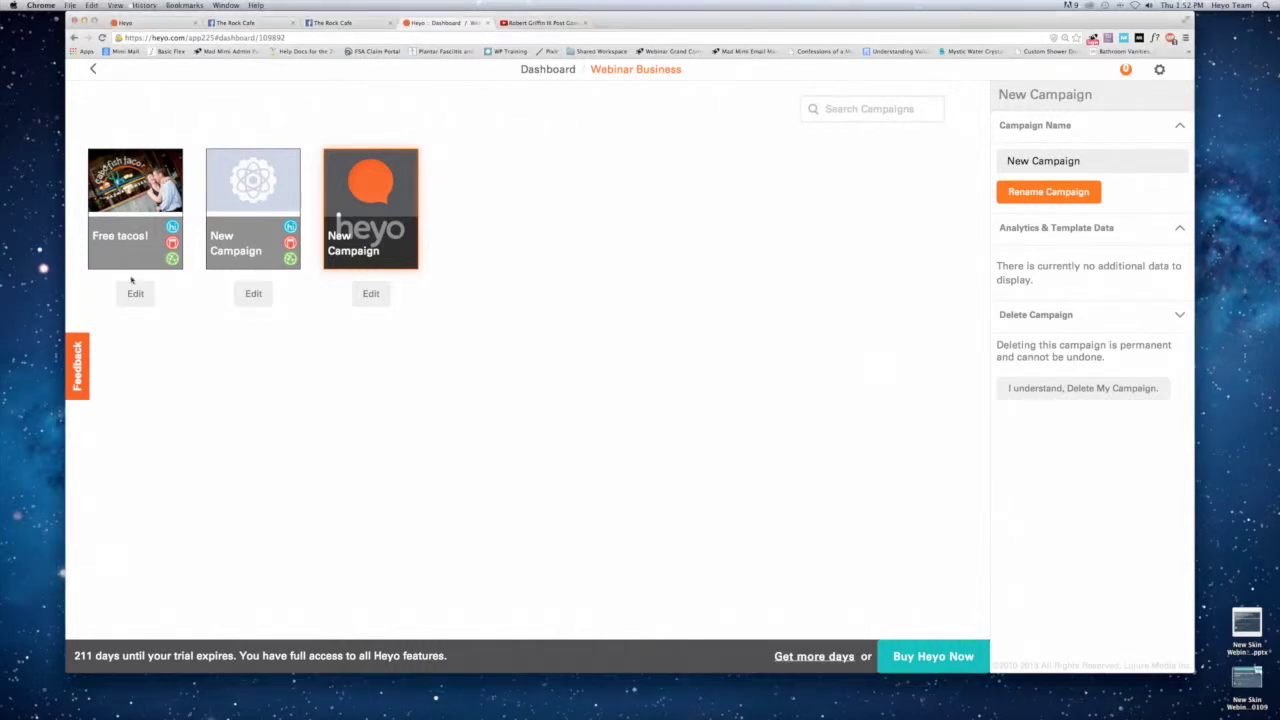
click(135, 292)
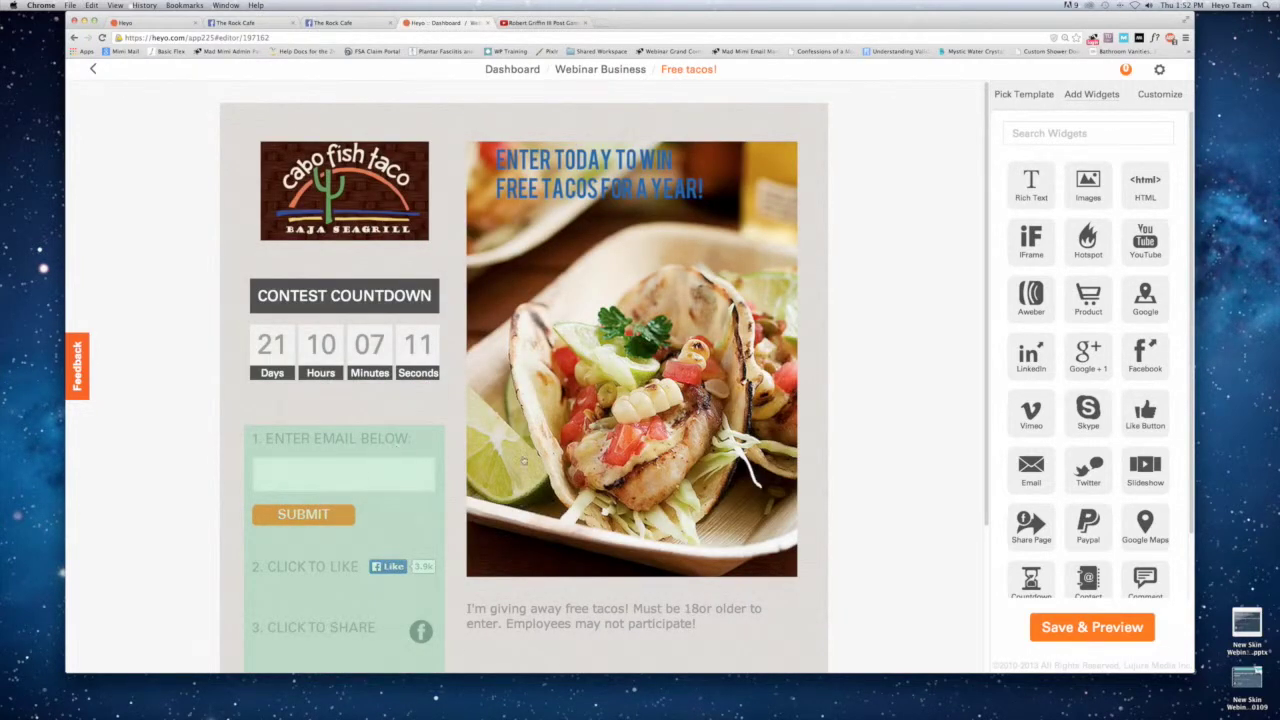
scroll(420, 430, down, 2)
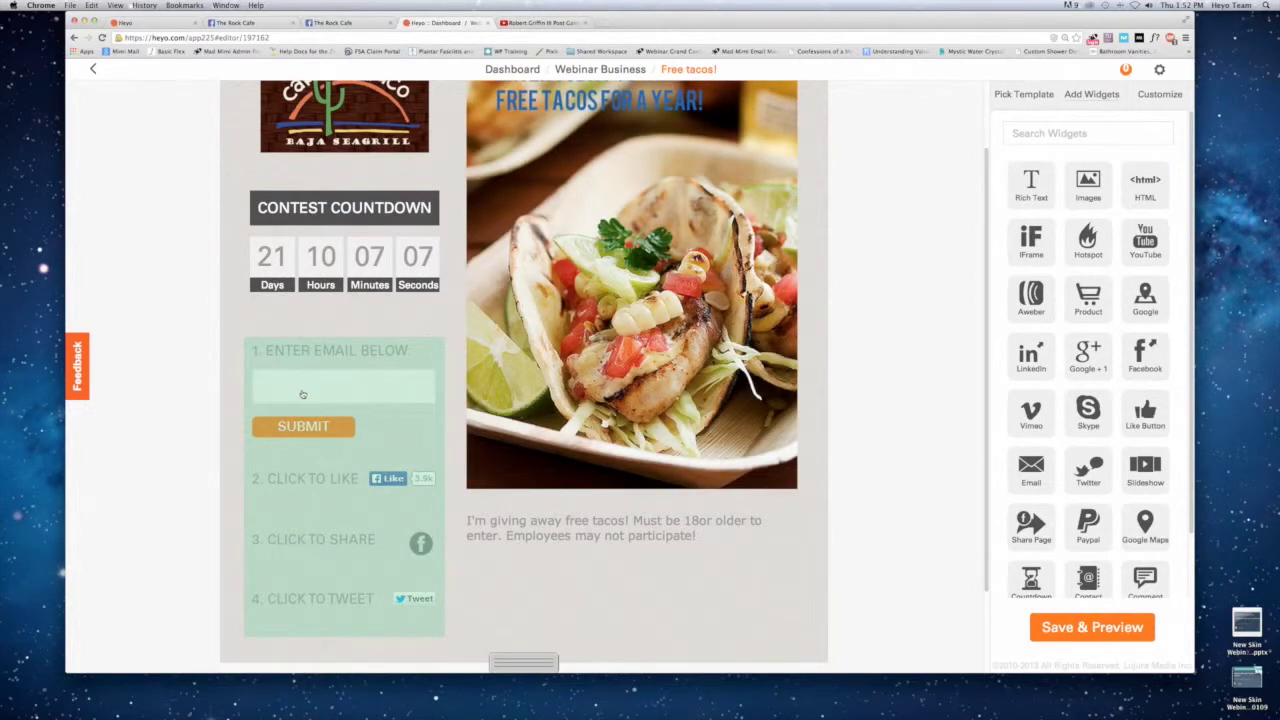
click(231, 22)
mouse_move(231, 22)
mouse_down()
mouse_move(316, 30)
mouse_move(240, 22)
mouse_up()
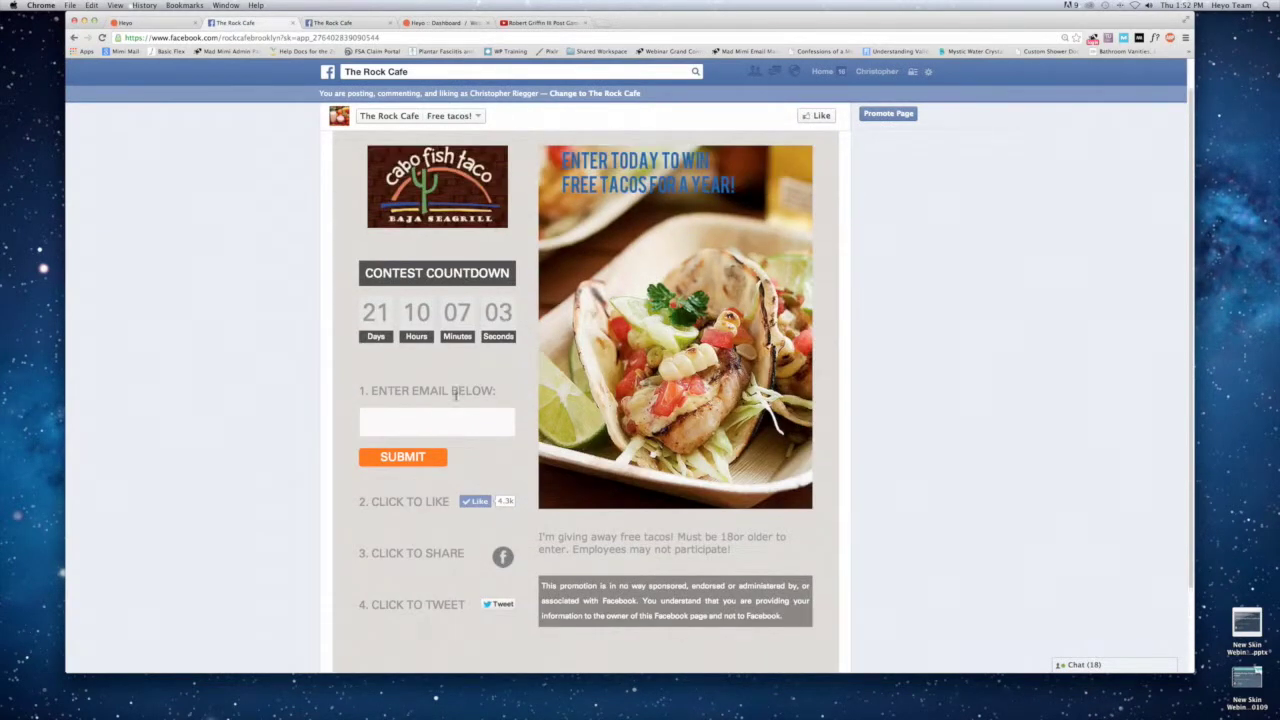
Submit a test email address in the Free tacos contest form, then return to the Heyo tab.
click(414, 424)
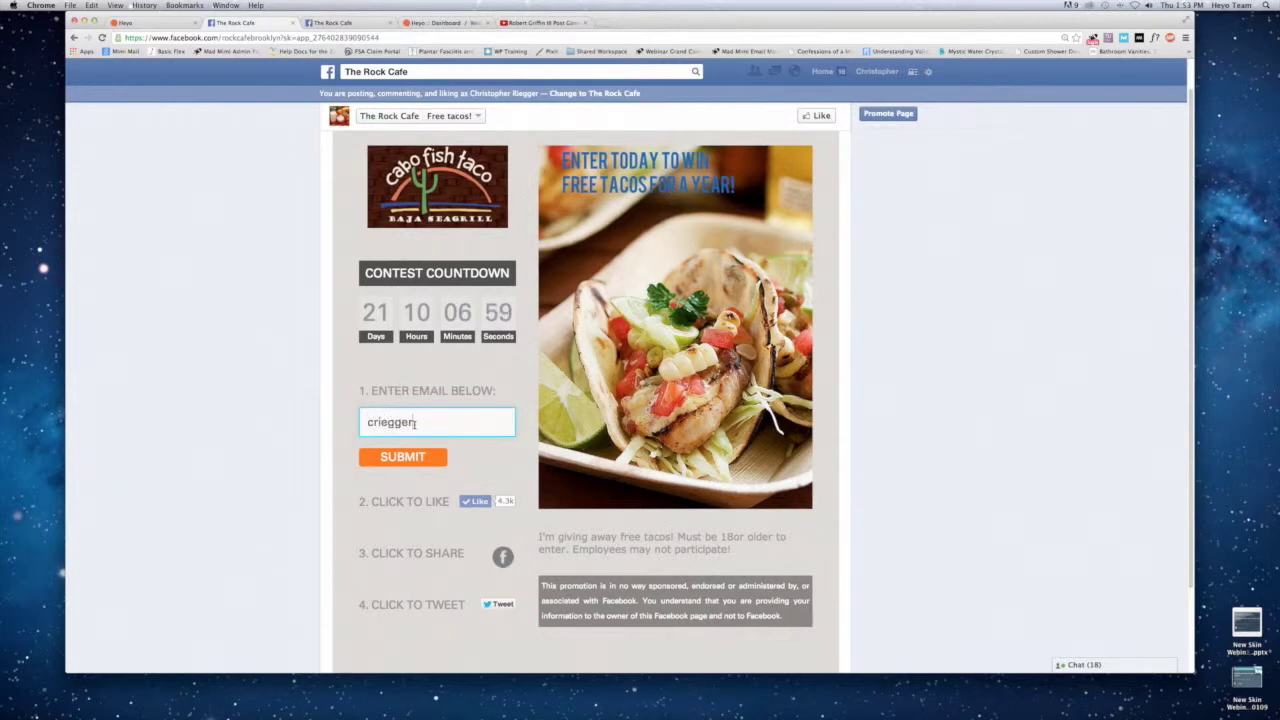
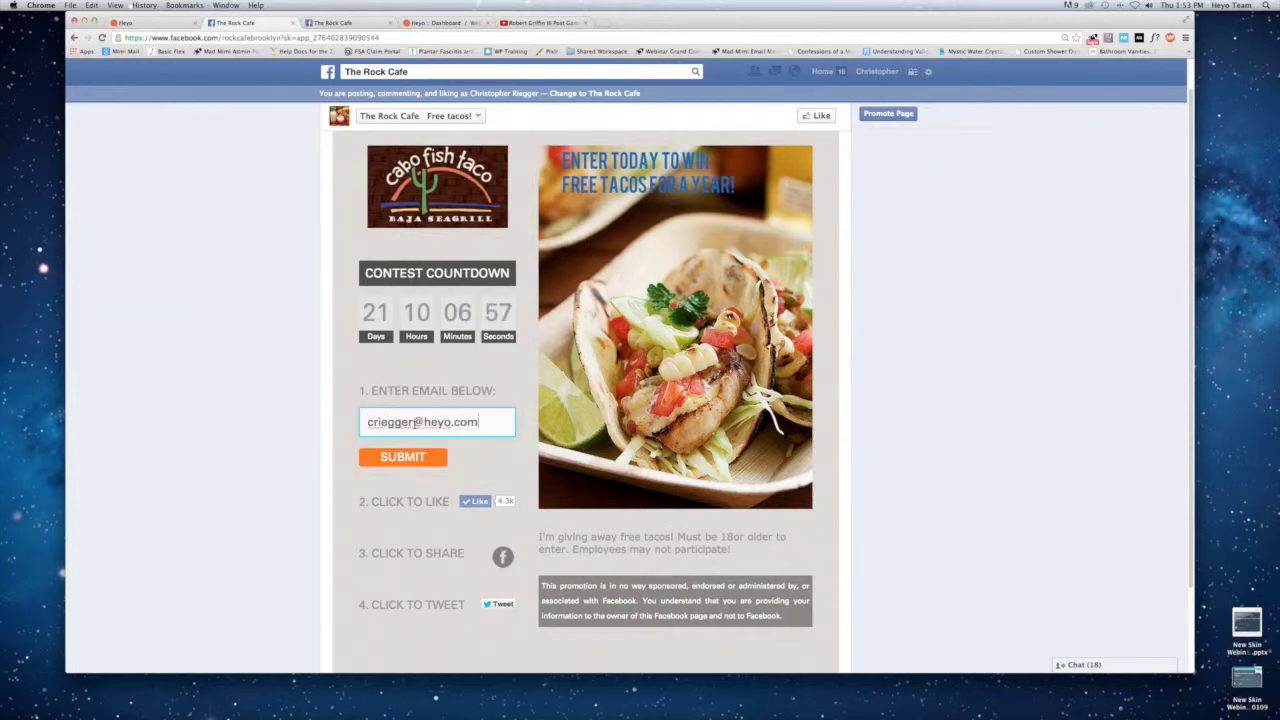
key(Return)
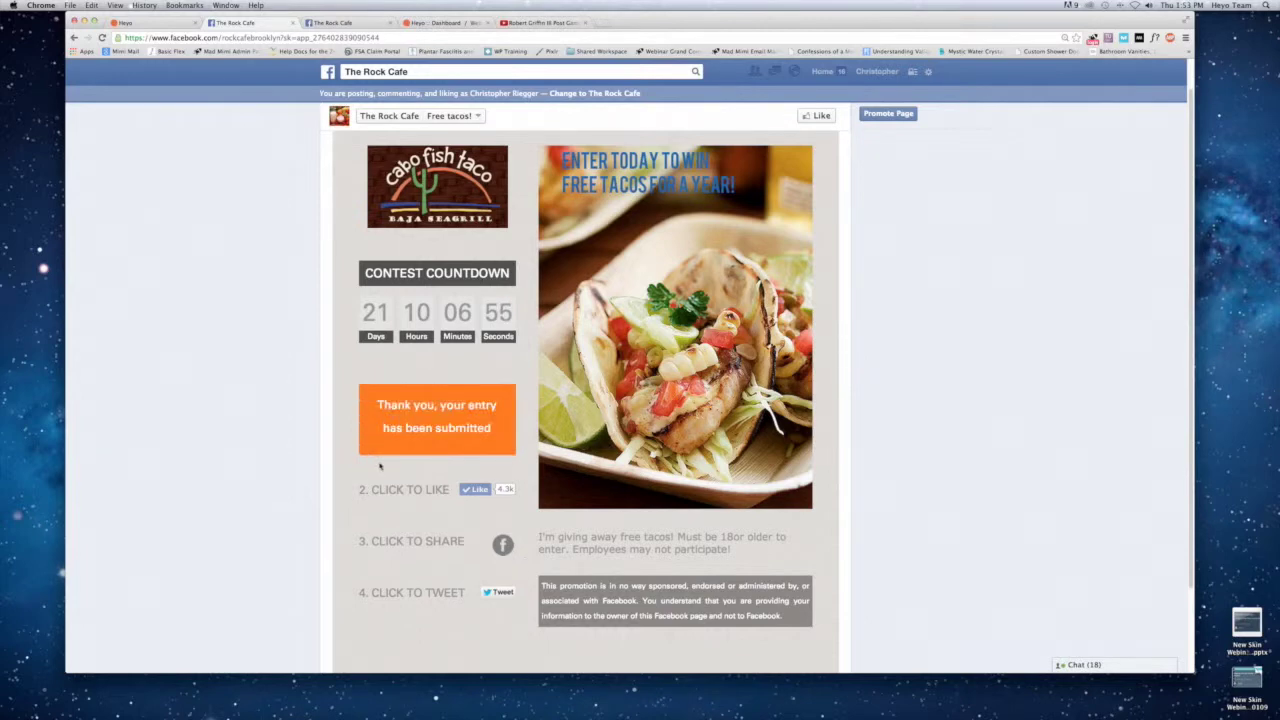
click(163, 22)
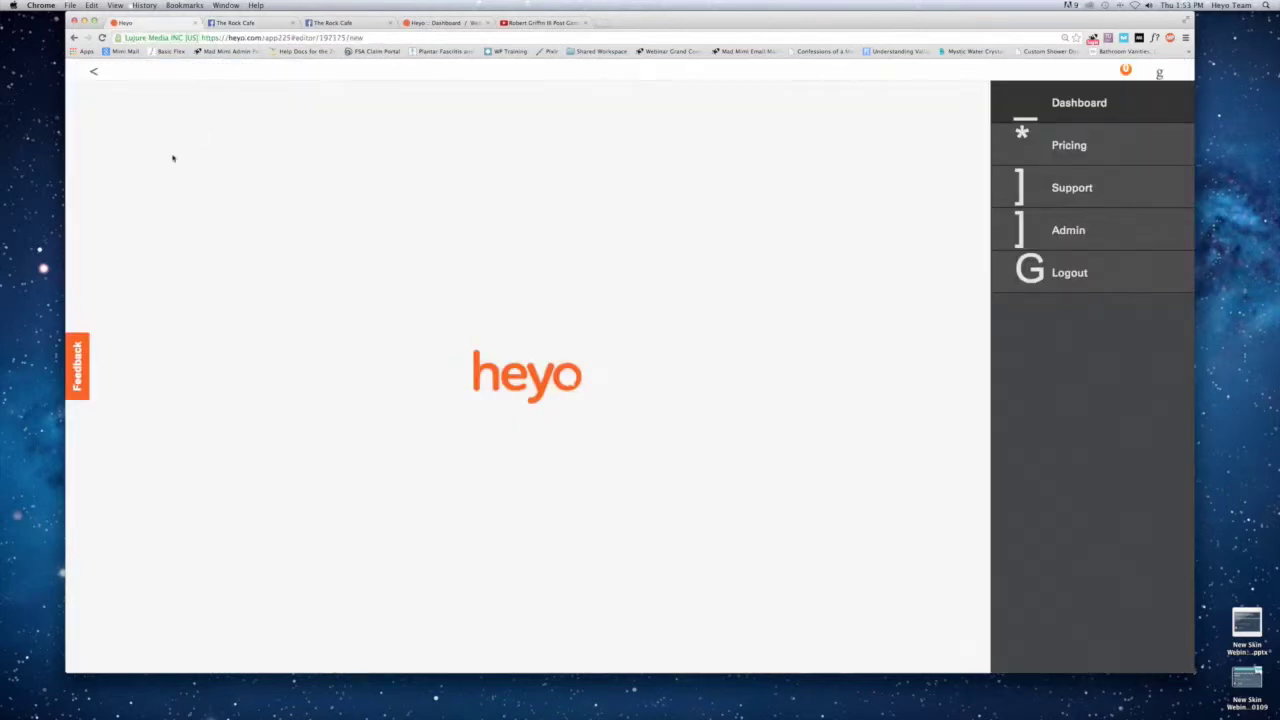
Reopen the Webinar Business campaigns and show the third New Campaign's settings and analytics.
click(94, 70)
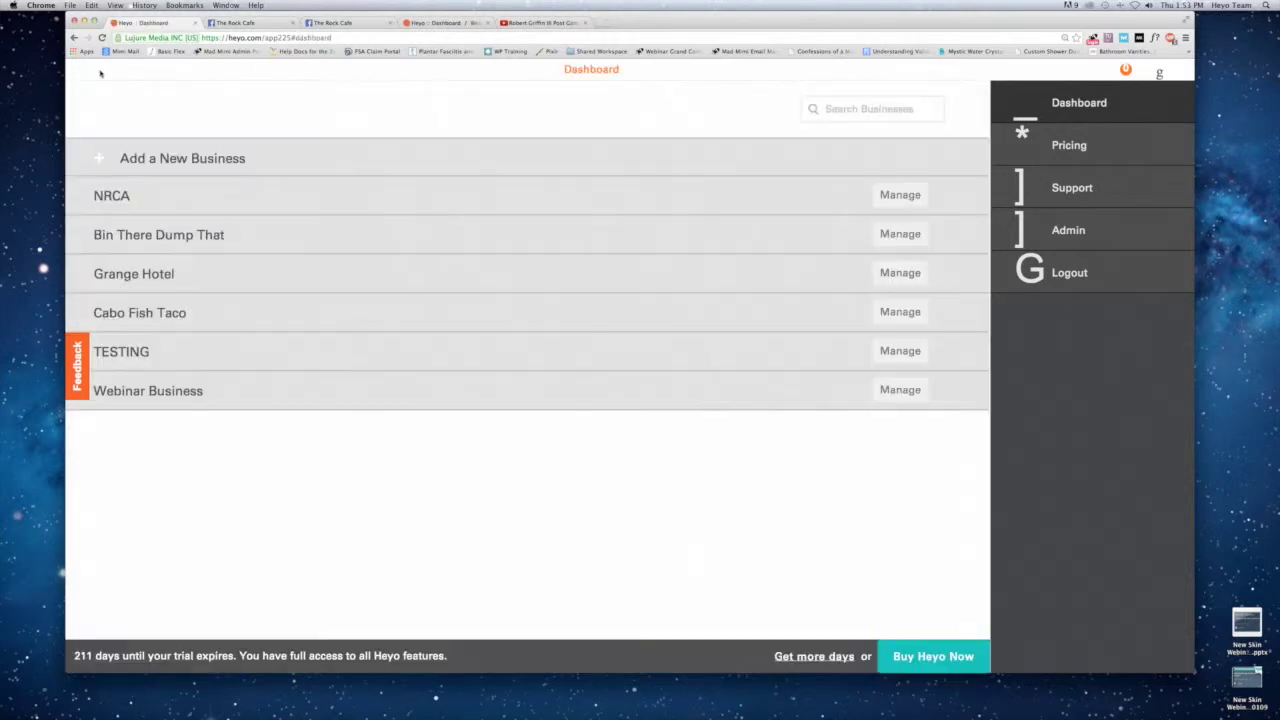
click(151, 389)
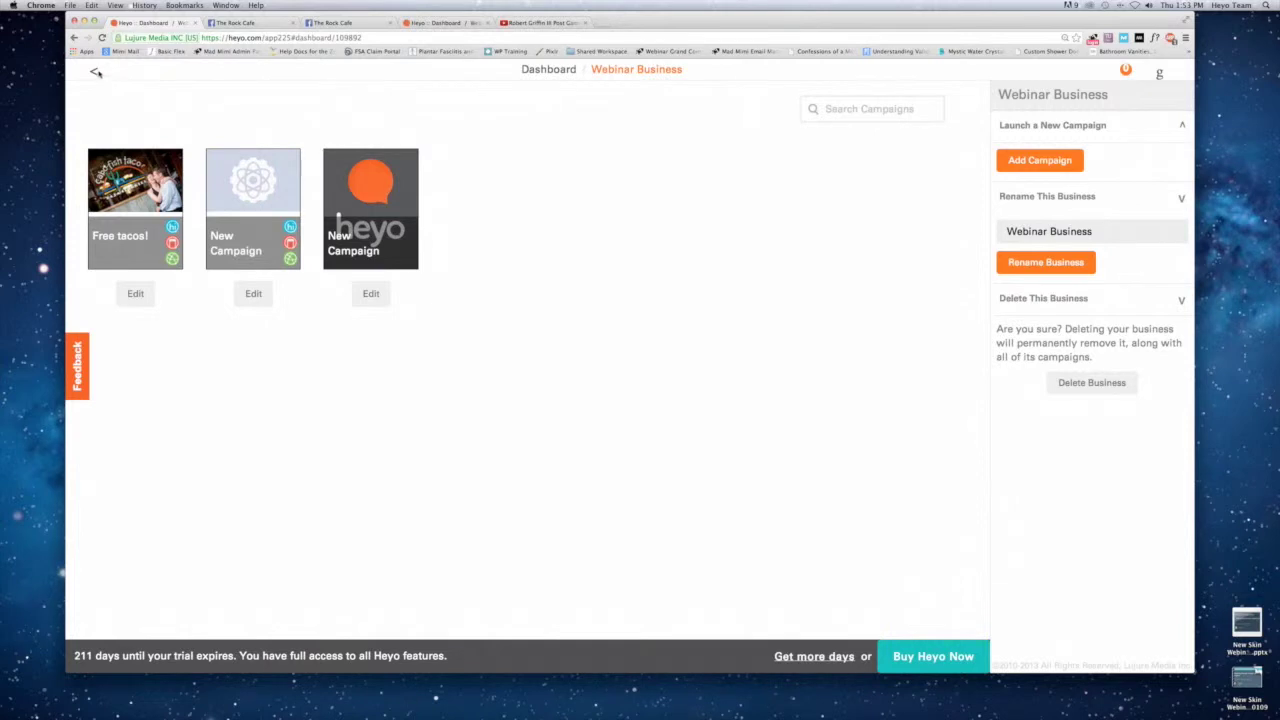
click(95, 72)
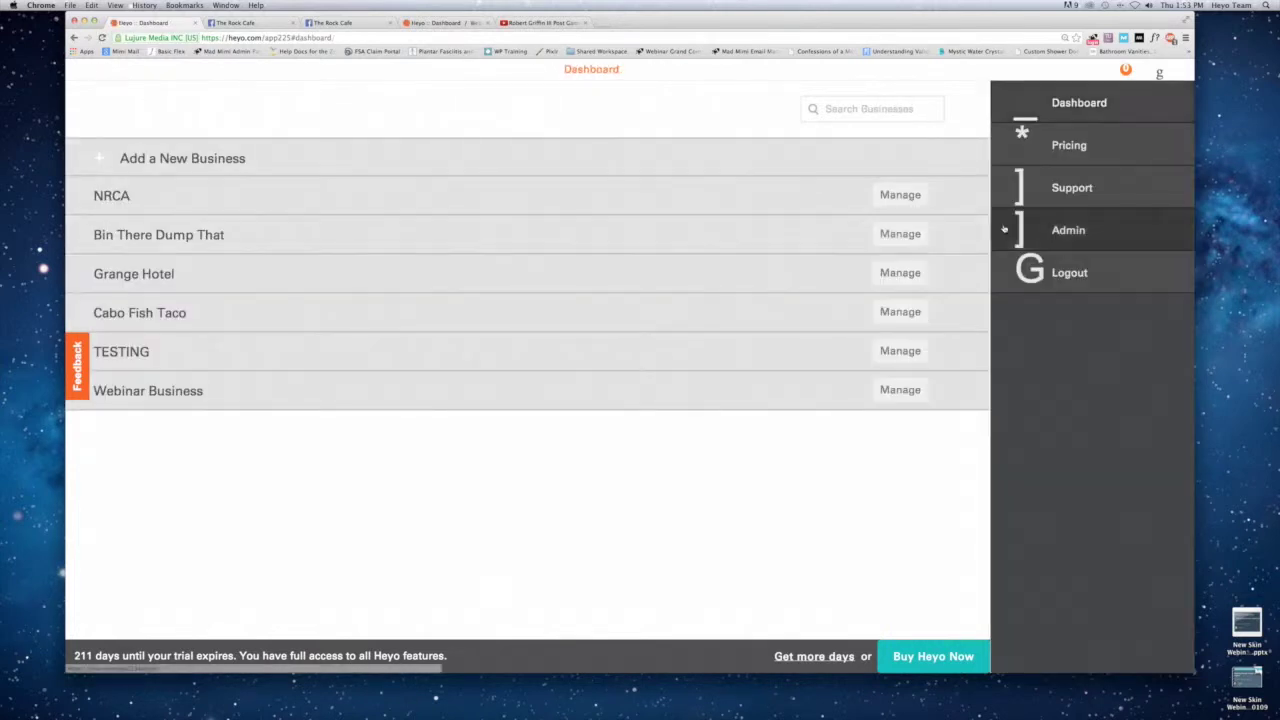
click(143, 387)
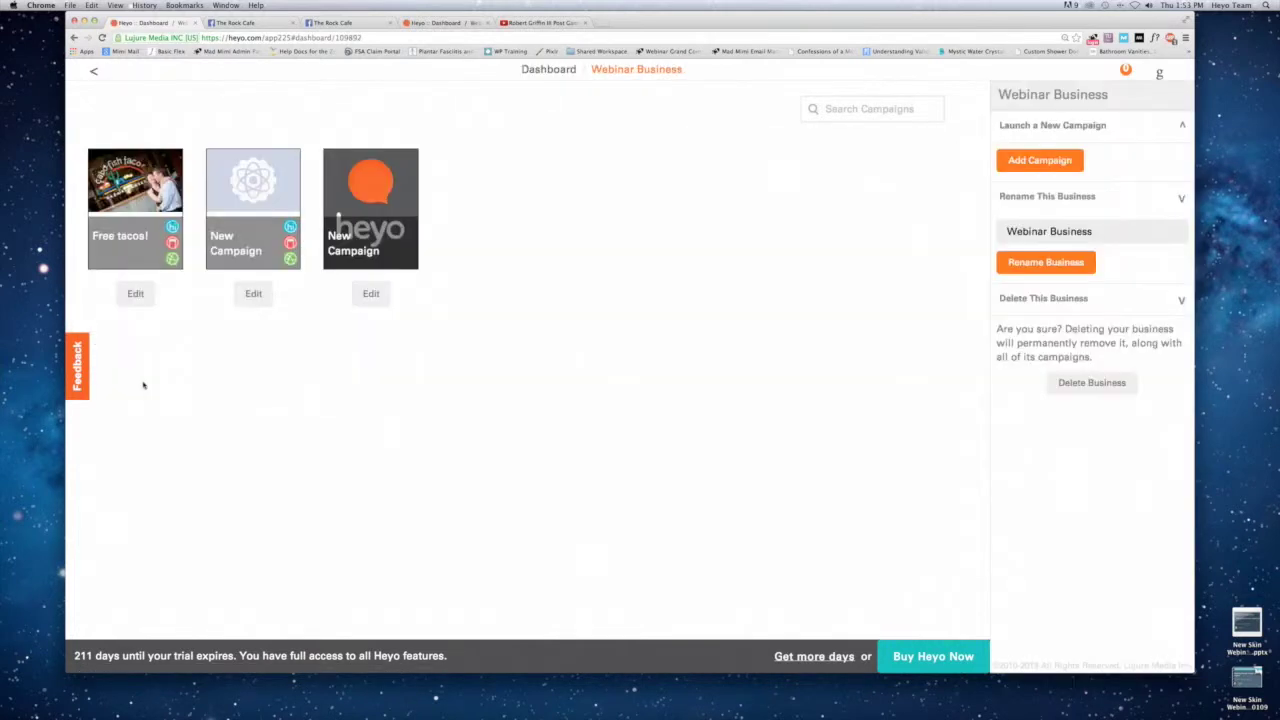
click(362, 204)
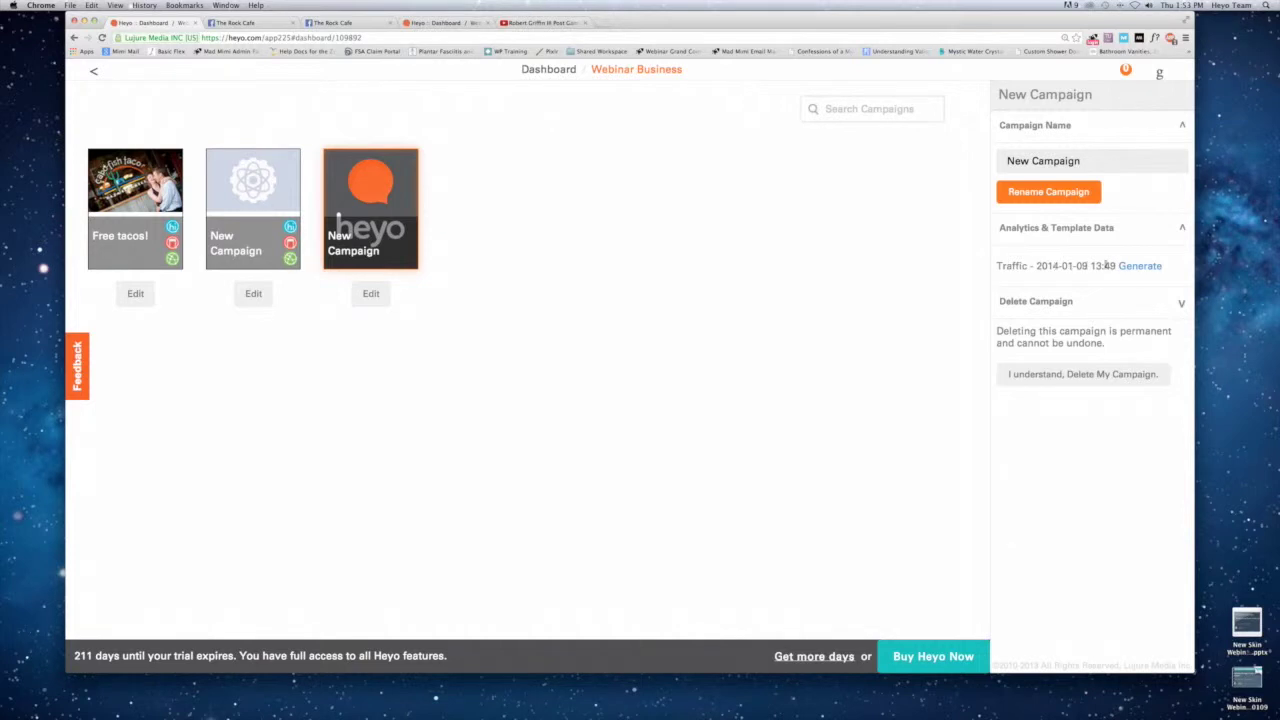
Generate a fresh New Campaign traffic report and save the CSV to the Desktop.
click(1130, 266)
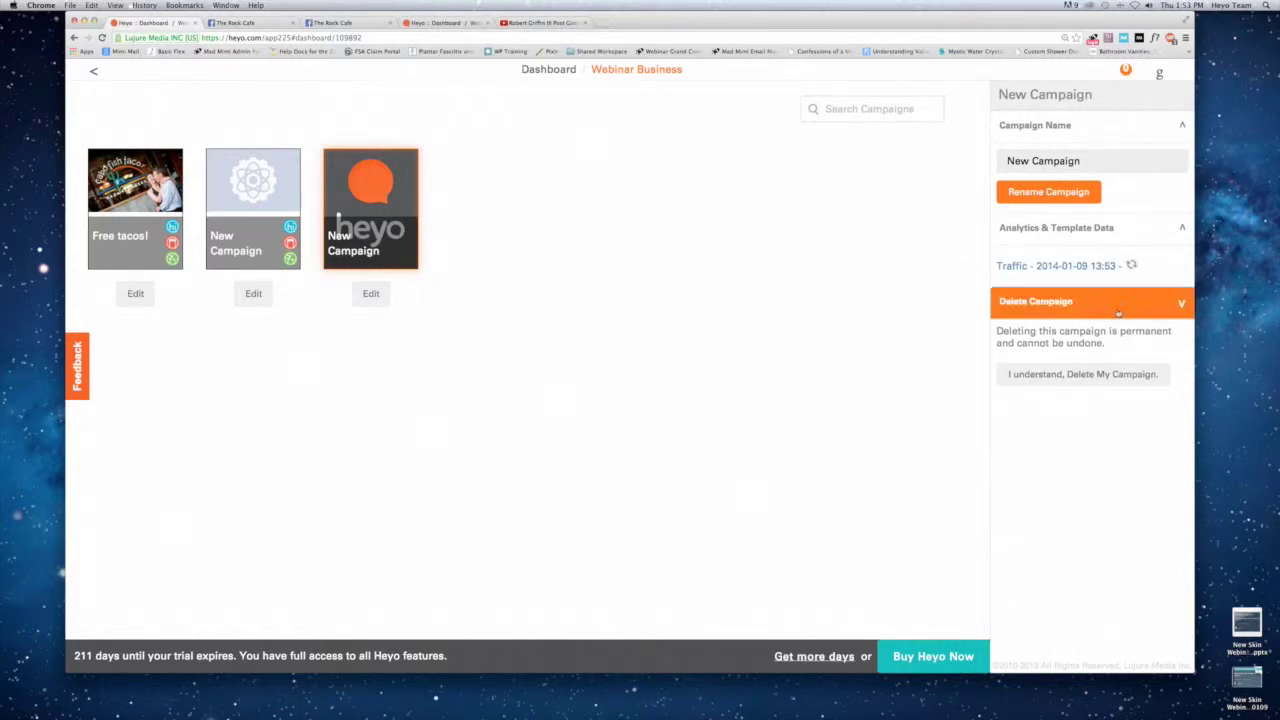
click(1022, 268)
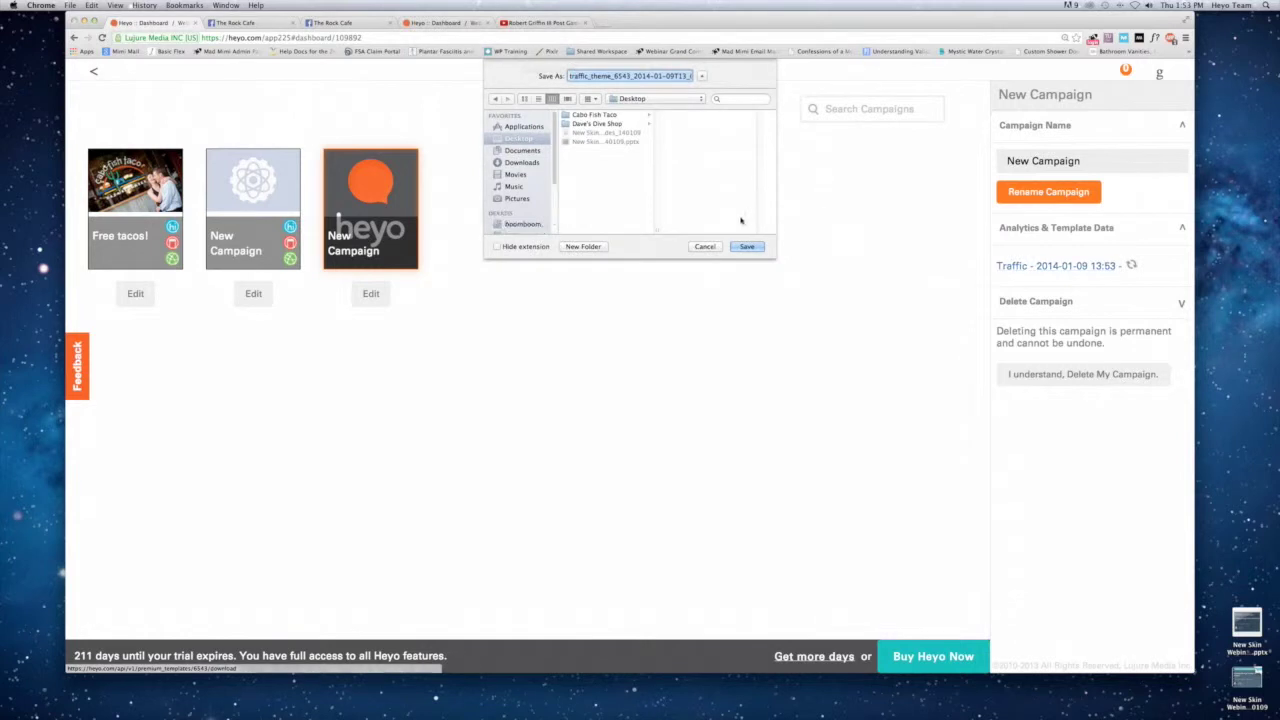
click(746, 246)
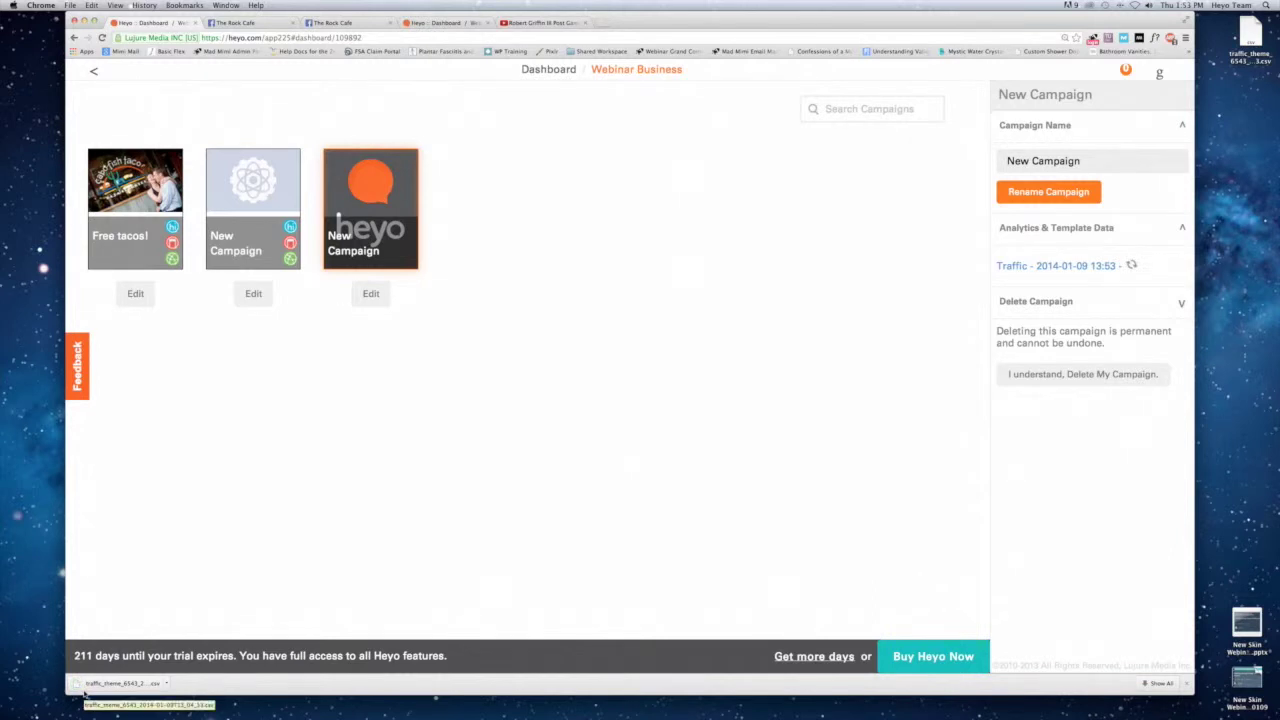
mouse_move(640, 714)
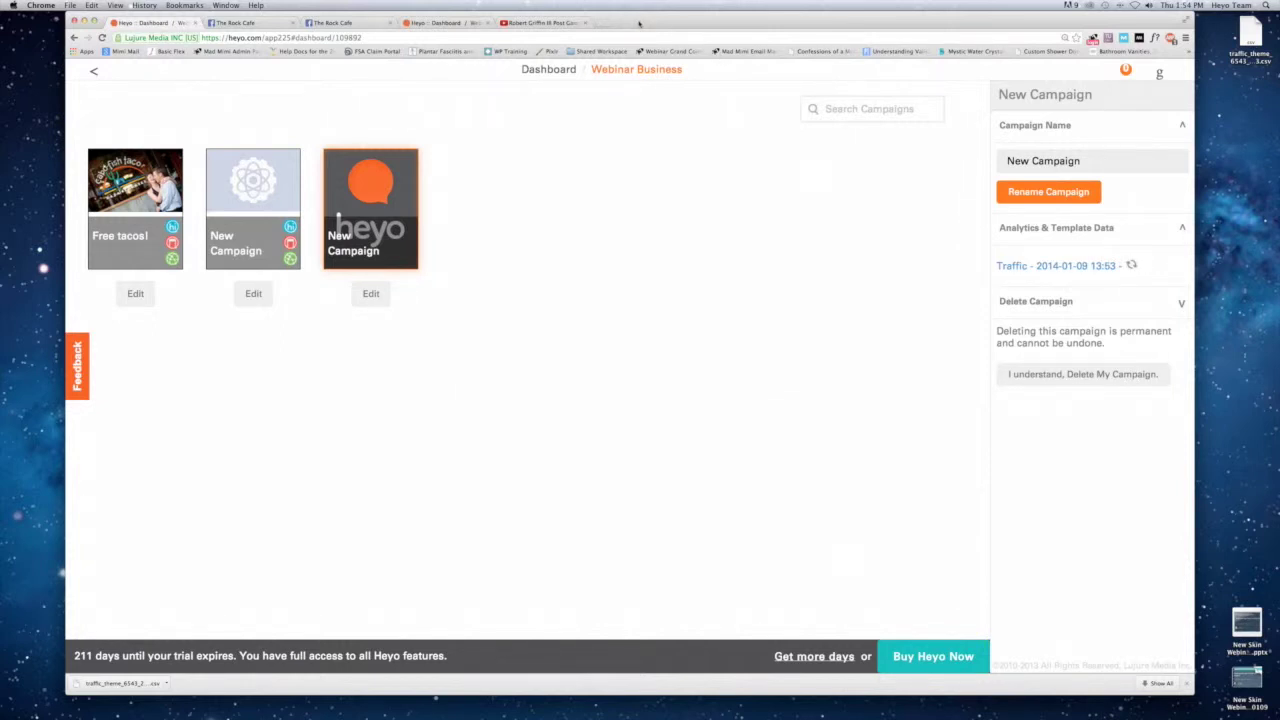
Bring the webinar slides back up in Preview on page 2, 'Let's get social'.
key(super+Tab)
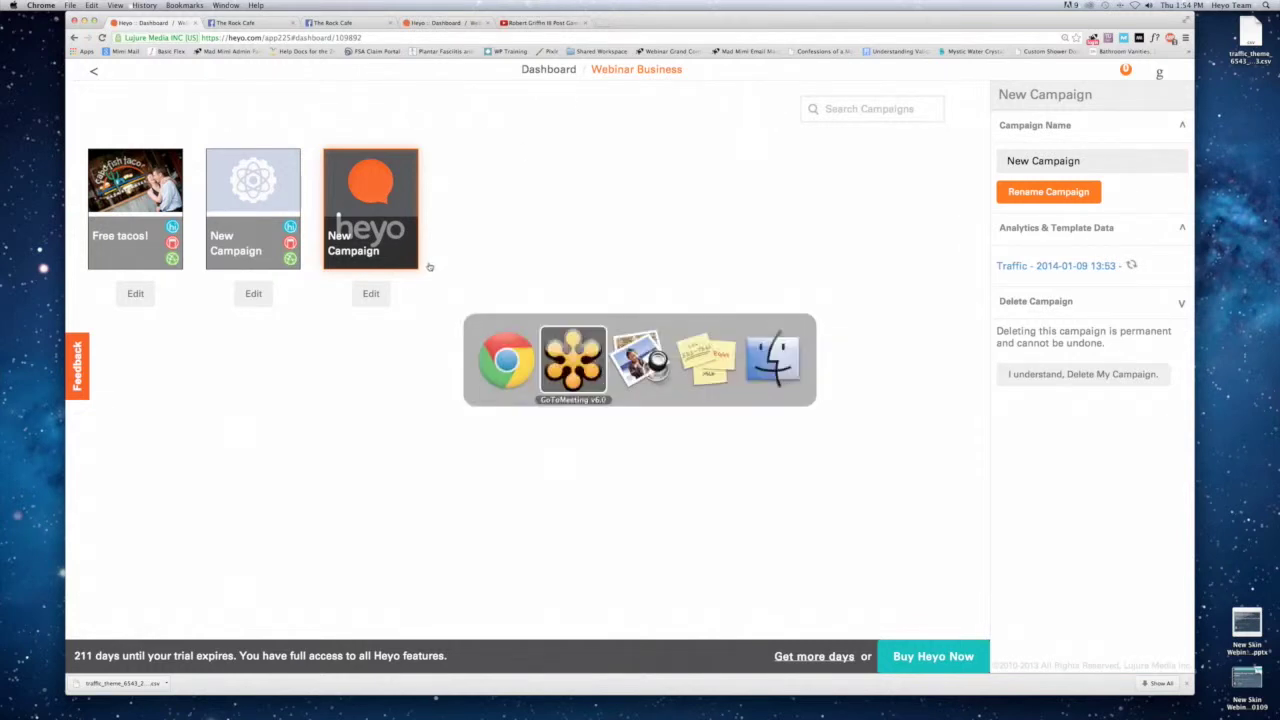
key(super+Tab)
mouse_move(836, 708)
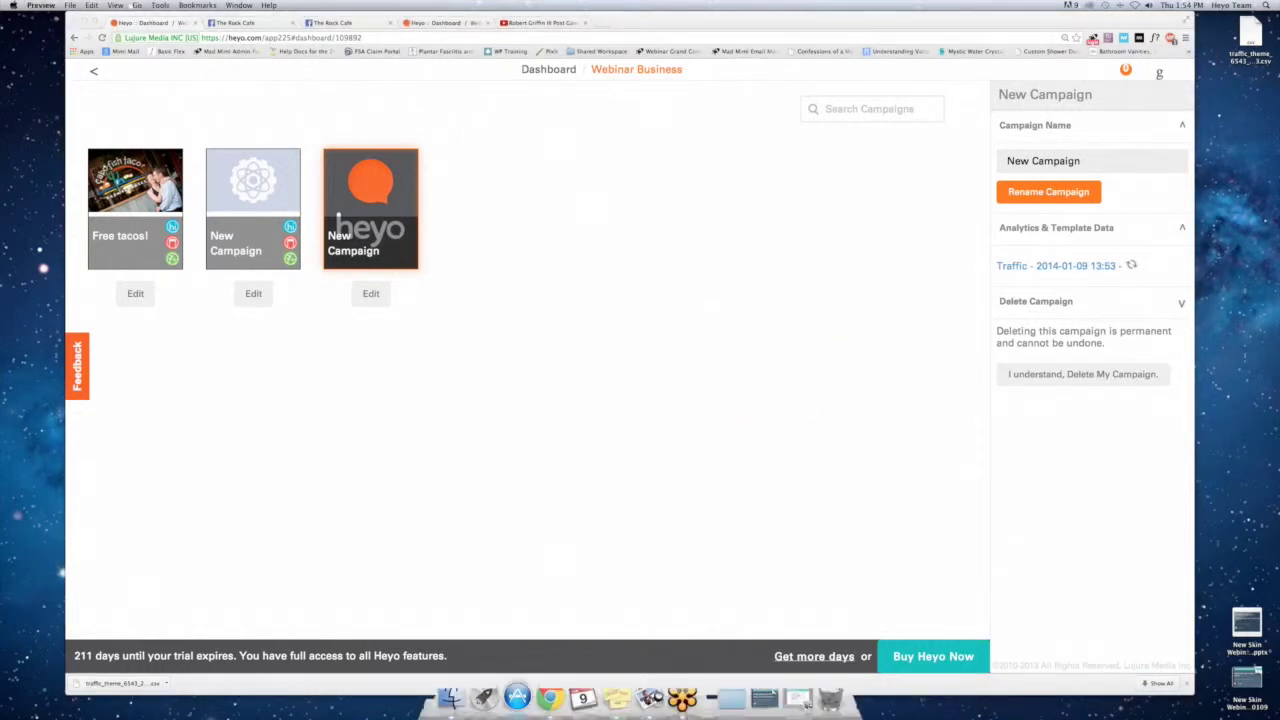
click(797, 697)
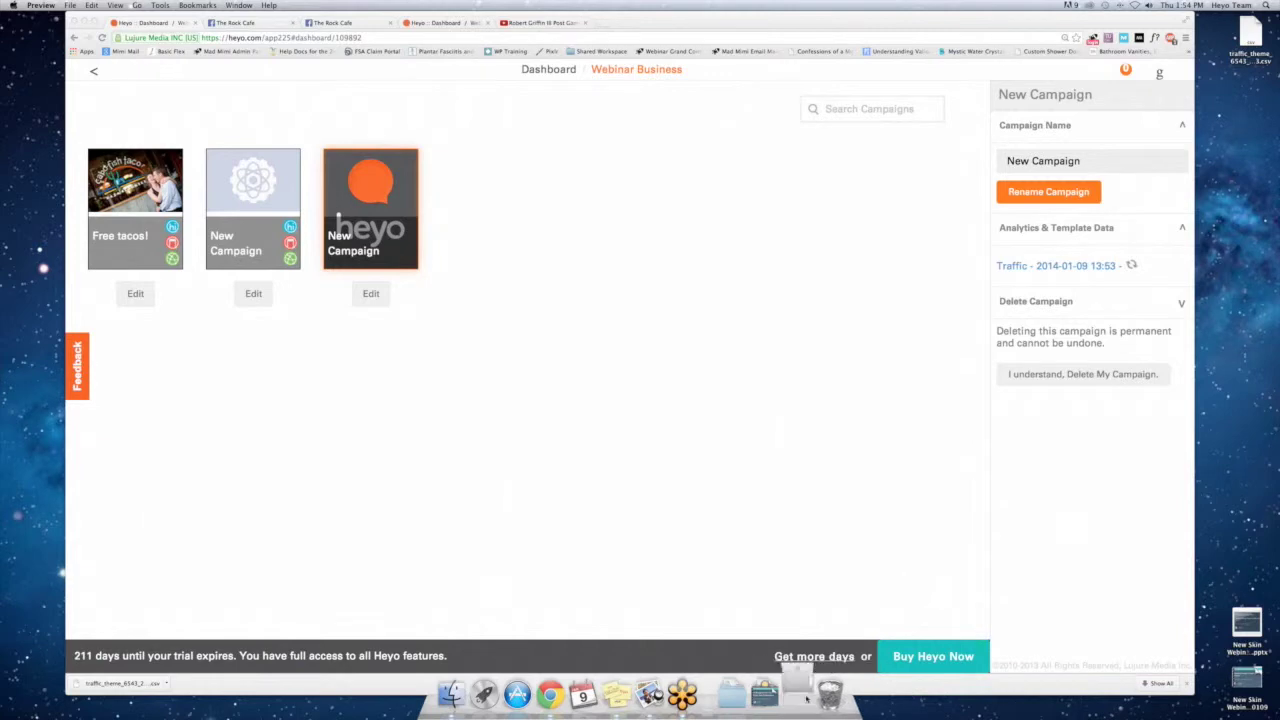
key(Down)
key(Home)
key(Down)
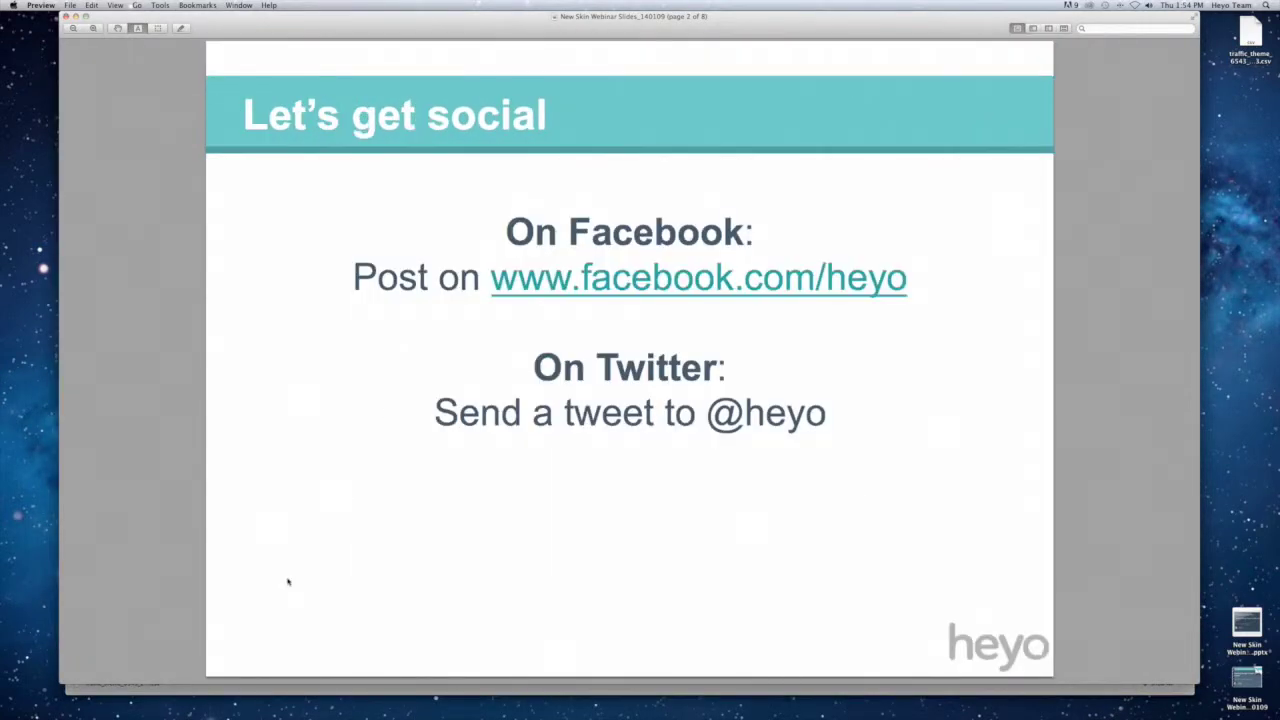